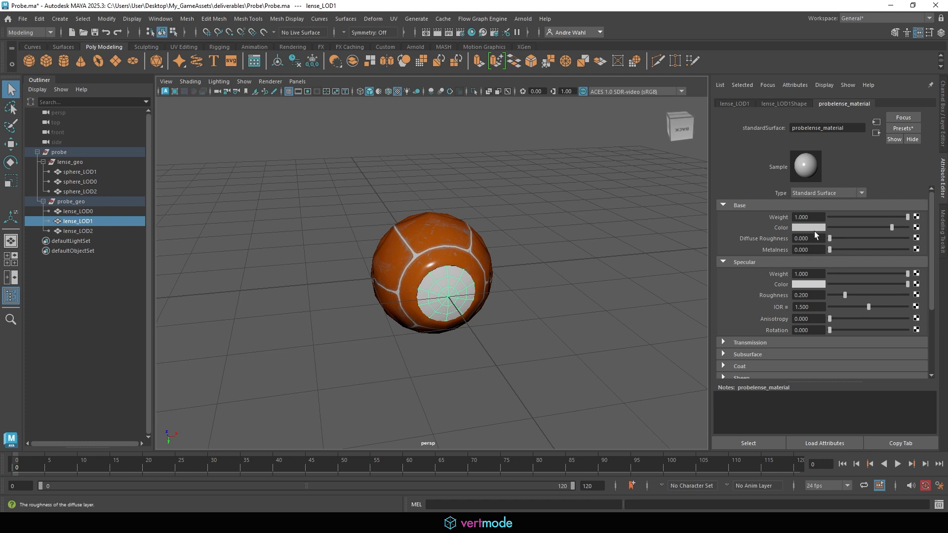
# - Expand Transmission on probelense_material and push its Weight to maximum
pyautogui.click(759, 341)
pyautogui.scroll(-3, 766, 279)
pyautogui.moveTo(830, 236); pyautogui.dragTo(944, 235)
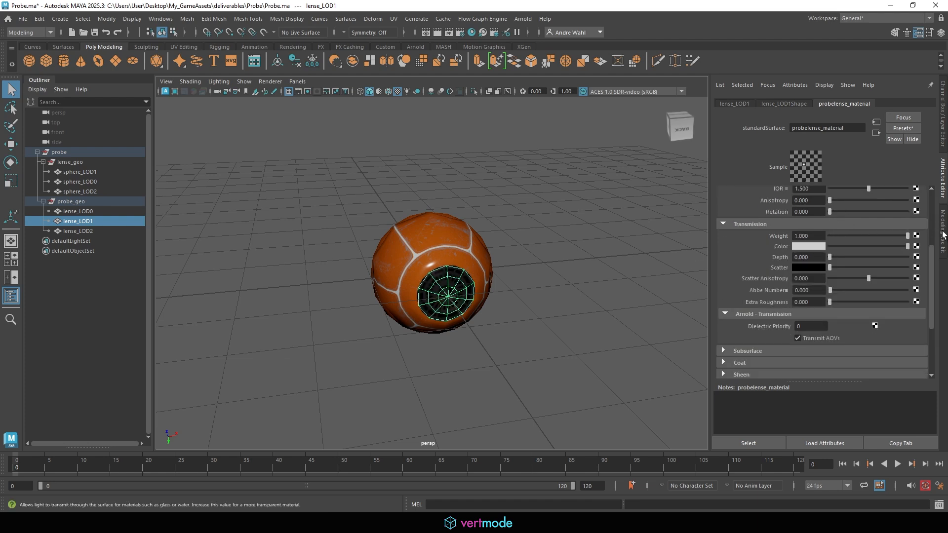
pyautogui.keyDown('alt'); pyautogui.moveTo(675, 294); pyautogui.dragTo(629, 276); pyautogui.keyUp('alt')
pyautogui.scroll(8, 606, 247)
# - Deselect and orbit to check the see-through lens, then show the Channel Box
pyautogui.click(687, 242)
pyautogui.scroll(-2, 573, 253)
pyautogui.scroll(-8, 356, 254)
pyautogui.keyDown('alt'); pyautogui.moveTo(356, 254); pyautogui.dragTo(319, 249); pyautogui.keyUp('alt')
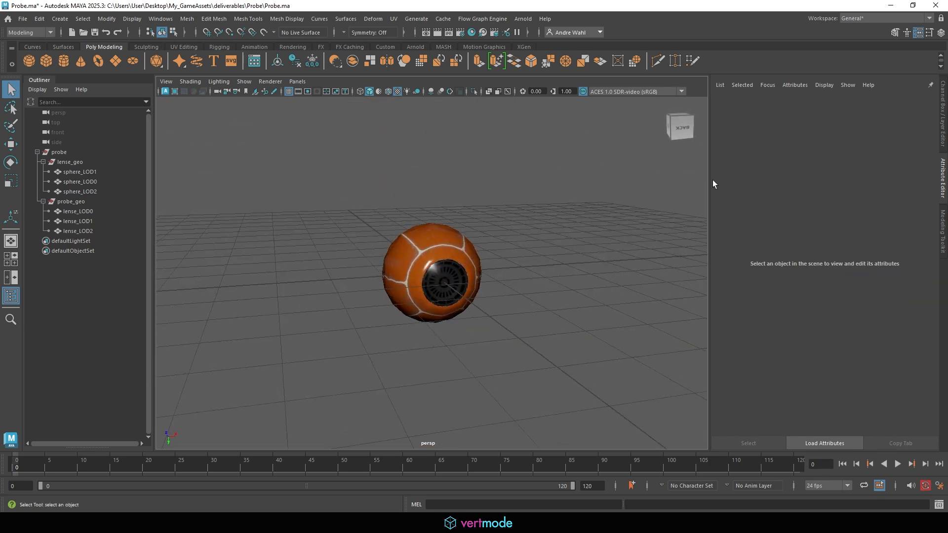
pyautogui.click(941, 33)
# - Switch to the Rigging menu set and start Skeleton > Create Joints
pyautogui.keyDown('alt'); pyautogui.moveTo(470, 241); pyautogui.dragTo(416, 211); pyautogui.keyUp('alt')
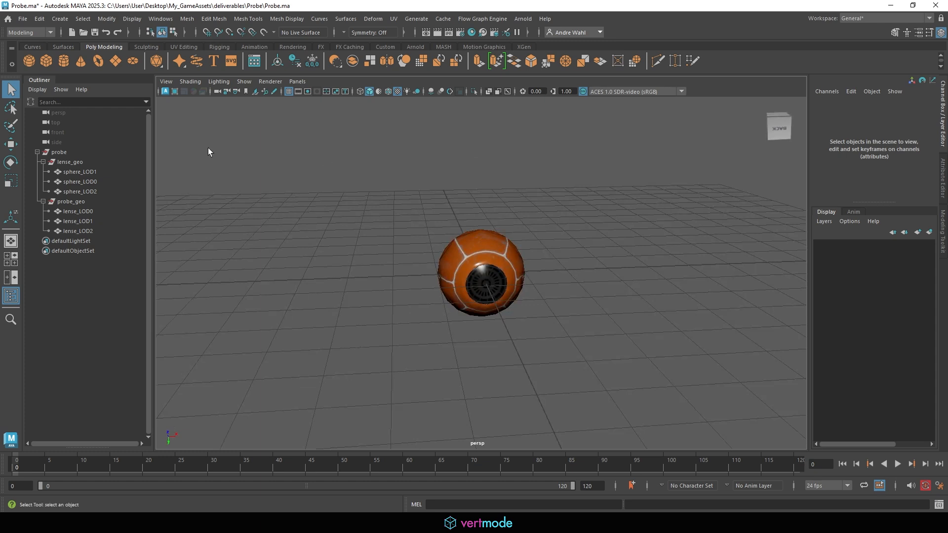
pyautogui.click(42, 20)
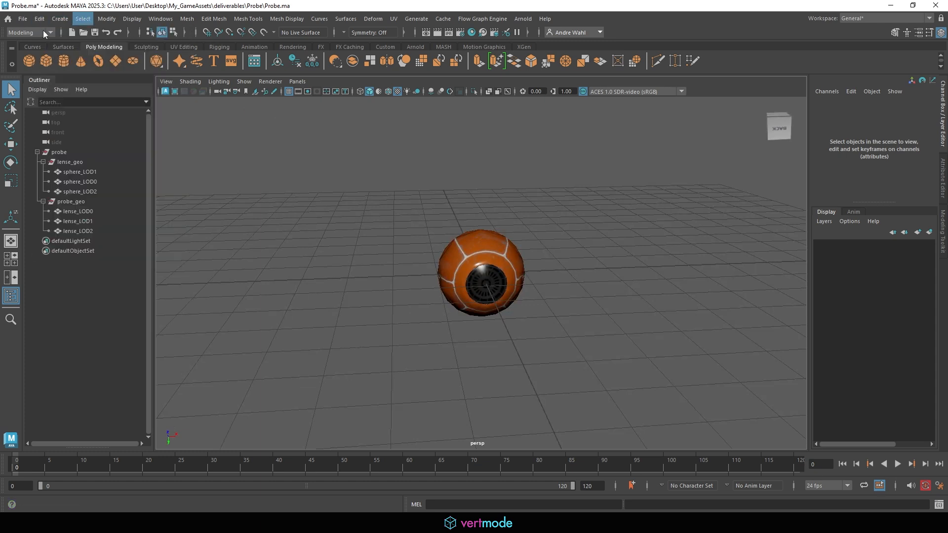
pyautogui.click(30, 32)
pyautogui.click(27, 53)
pyautogui.click(191, 19)
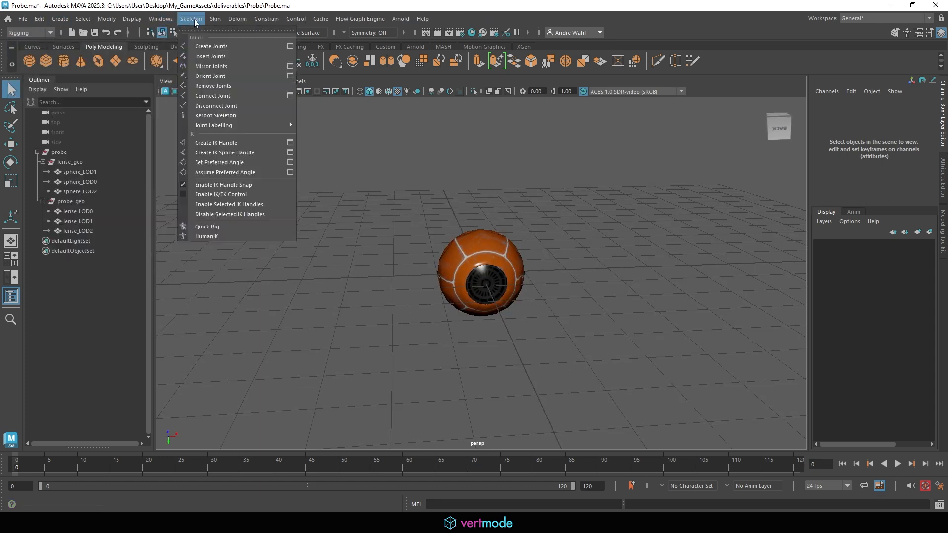
pyautogui.click(217, 44)
# - Place joint1 beside the sphere and zero its translates to put it at the origin
pyautogui.keyDown('alt'); pyautogui.moveTo(428, 228); pyautogui.dragTo(557, 233, button='right'); pyautogui.keyUp('alt')
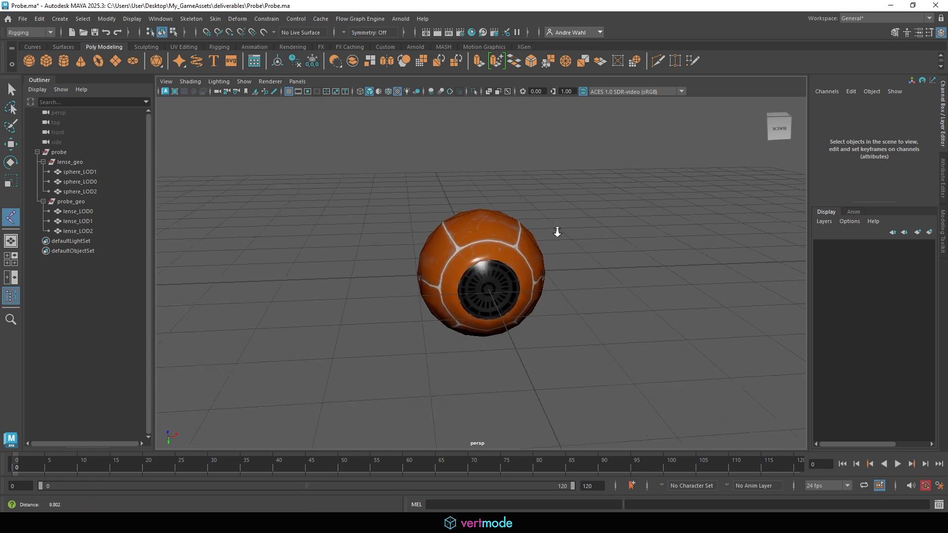
pyautogui.click(592, 263)
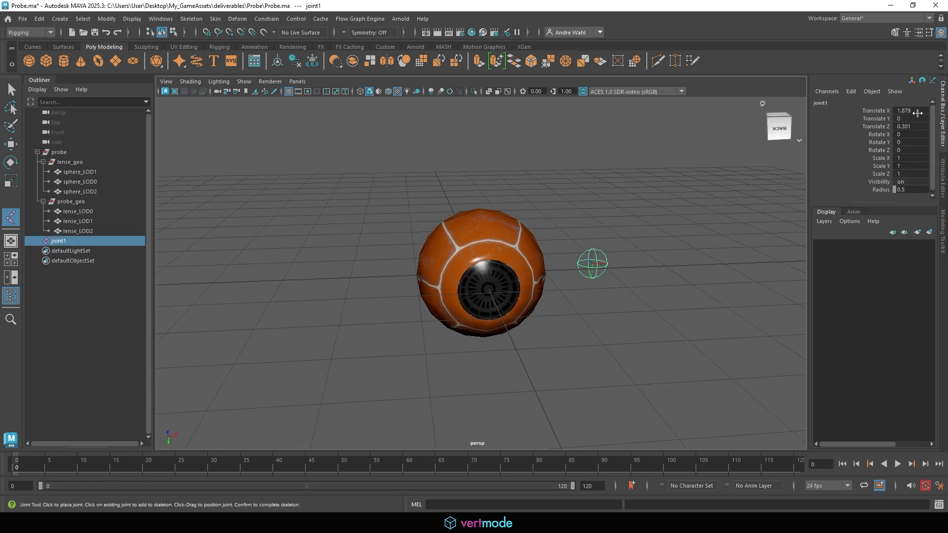
pyautogui.moveTo(911, 111); pyautogui.dragTo(914, 124)
pyautogui.write('0')
pyautogui.press('Return')
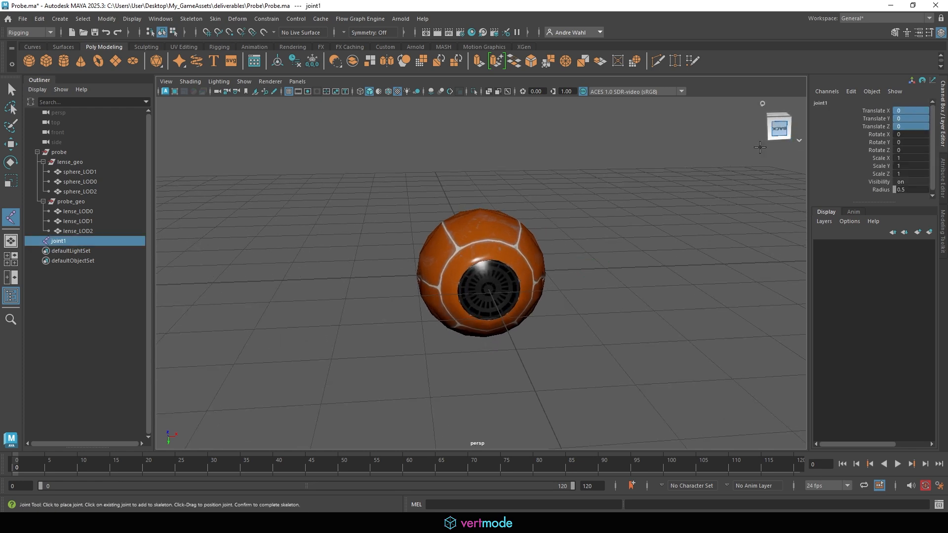
# - Turn on X-Ray Joints so joint1 shows through the probe geometry
pyautogui.click(190, 82)
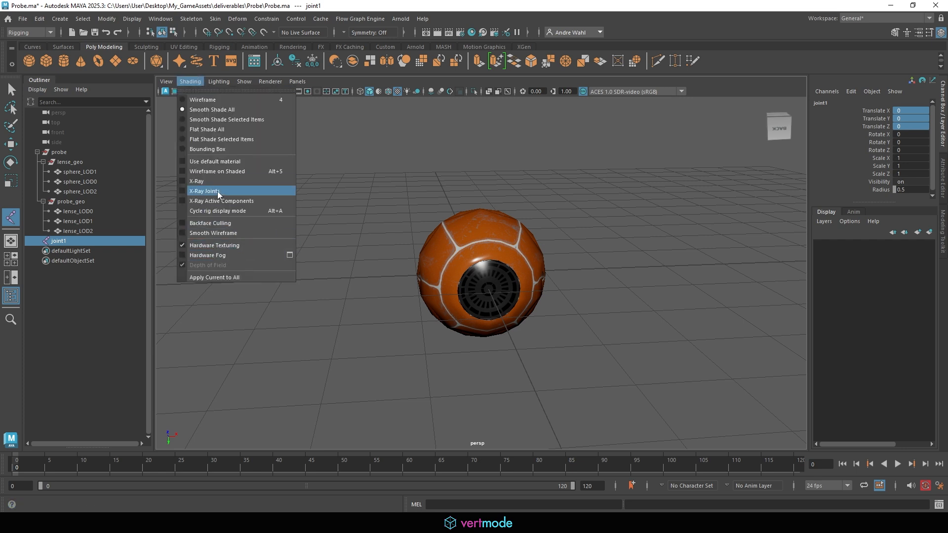
pyautogui.click(242, 190)
pyautogui.moveTo(642, 180)
pyautogui.keyDown('alt'); pyautogui.mouseDown()
pyautogui.moveTo(671, 159)
pyautogui.moveTo(770, 166)
pyautogui.mouseUp(); pyautogui.keyUp('alt')
pyautogui.click(12, 89)
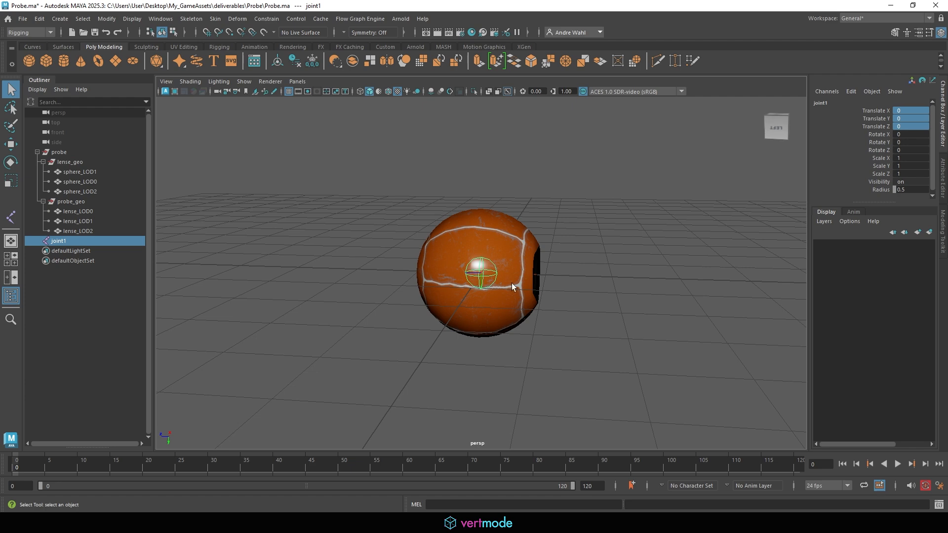
pyautogui.keyDown('alt'); pyautogui.moveTo(512, 283); pyautogui.dragTo(405, 242); pyautogui.keyUp('alt')
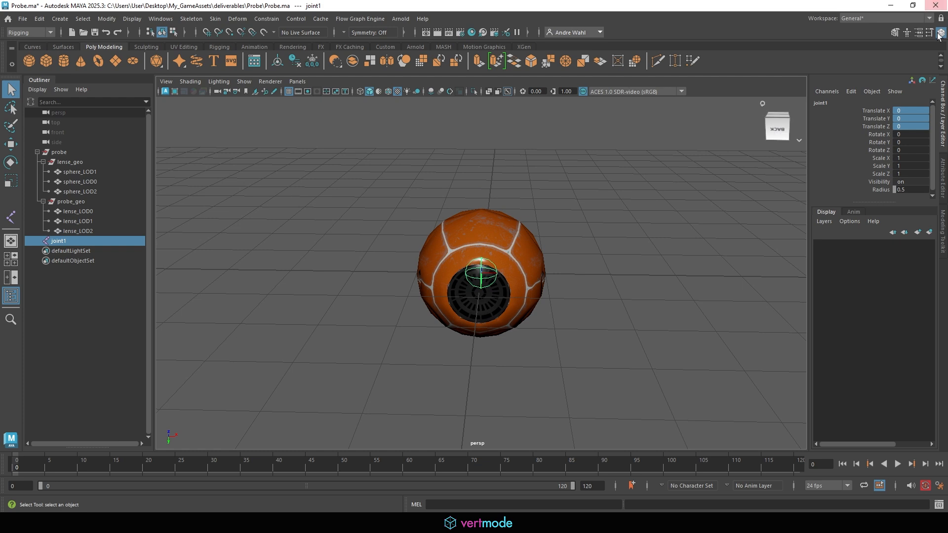
# - Select the sphere meshes plus joint1 and apply Skin > Bind Skin
pyautogui.click(894, 32)
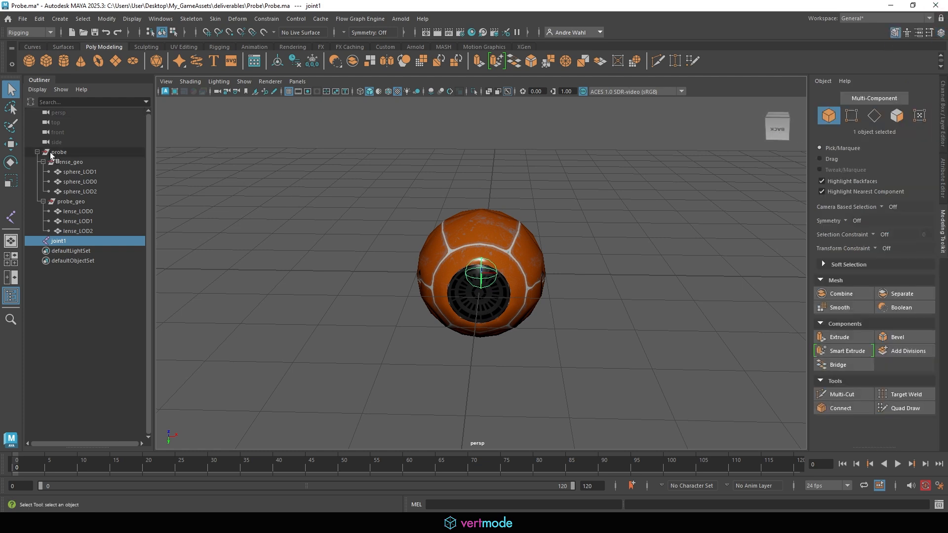
pyautogui.moveTo(74, 171); pyautogui.dragTo(97, 231)
pyautogui.keyDown('shift'); pyautogui.click(483, 261); pyautogui.keyUp('shift')
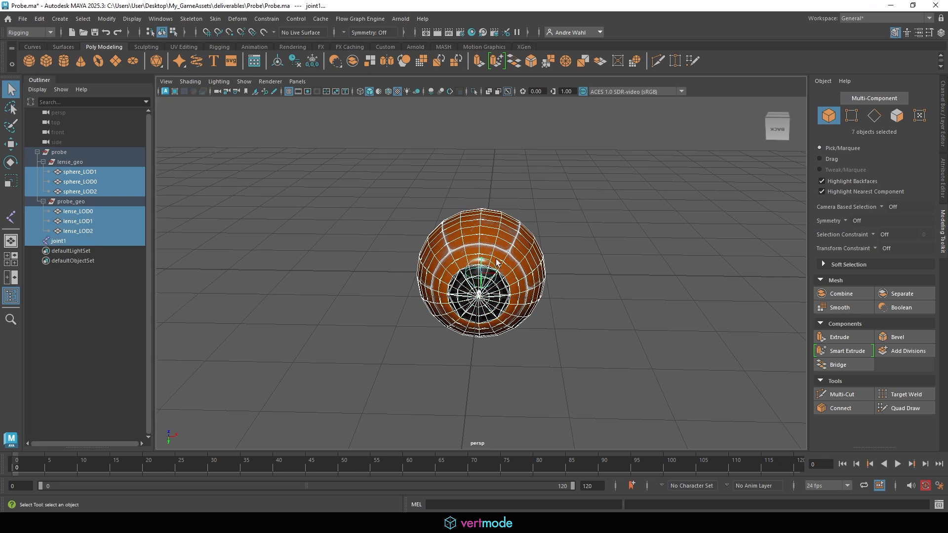
pyautogui.click(29, 32)
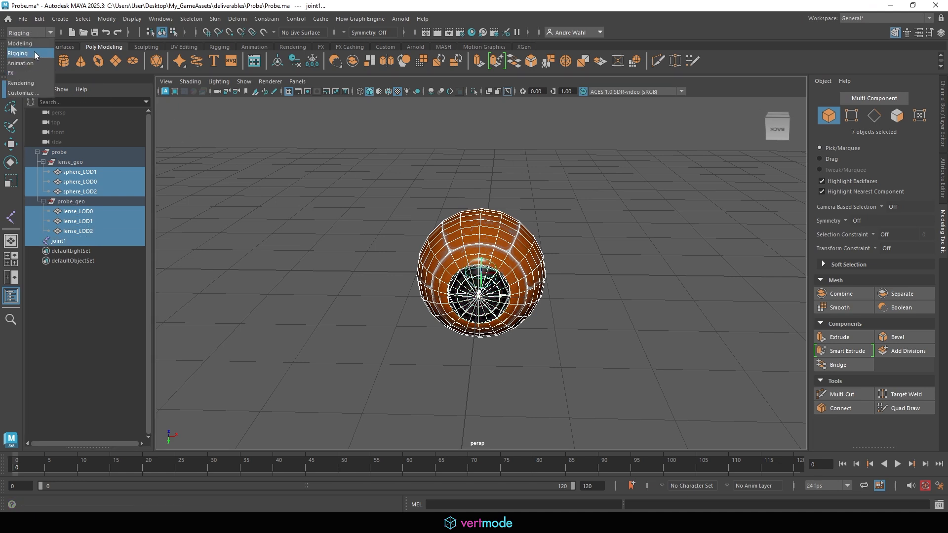
pyautogui.click(196, 19)
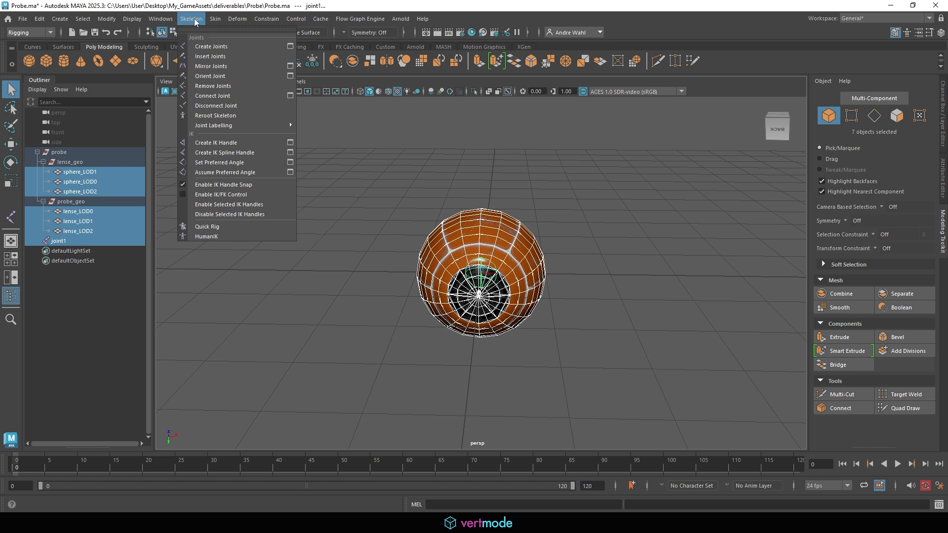
pyautogui.moveTo(217, 20)
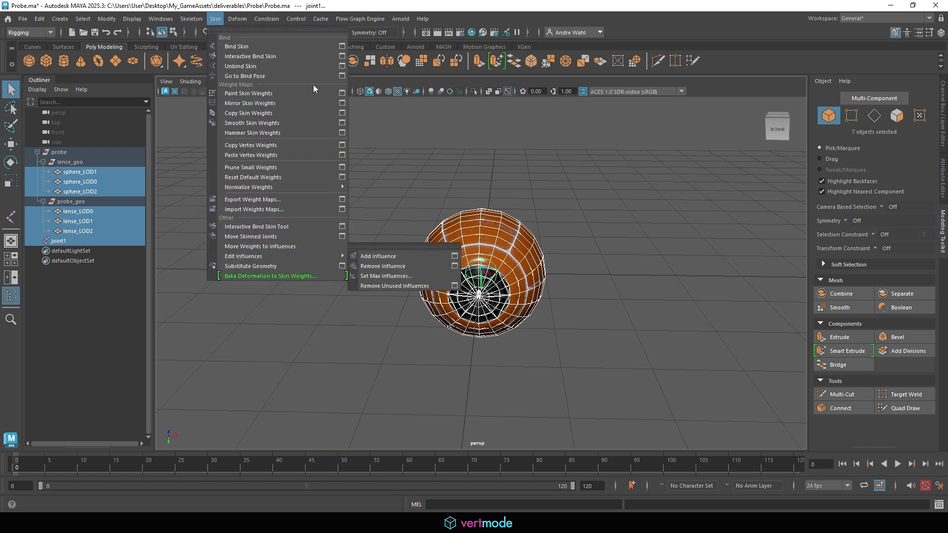
pyautogui.click(249, 47)
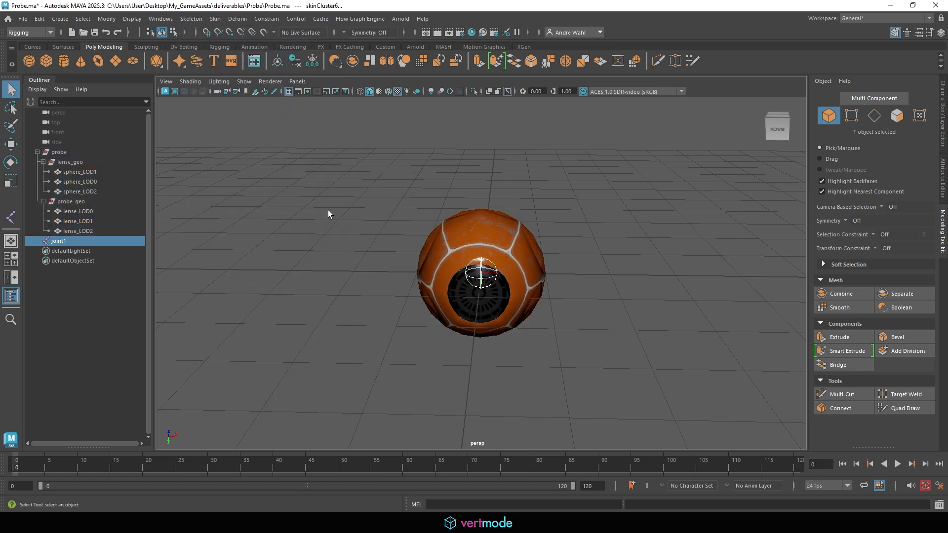
# - Test-move joint1 and undo, then hide sphere_LOD1/LOD2 and lense_LOD1/LOD2 with Ctrl+H
pyautogui.press('w')
pyautogui.moveTo(470, 284); pyautogui.dragTo(282, 122)
pyautogui.hotkey('ctrl', 'z')
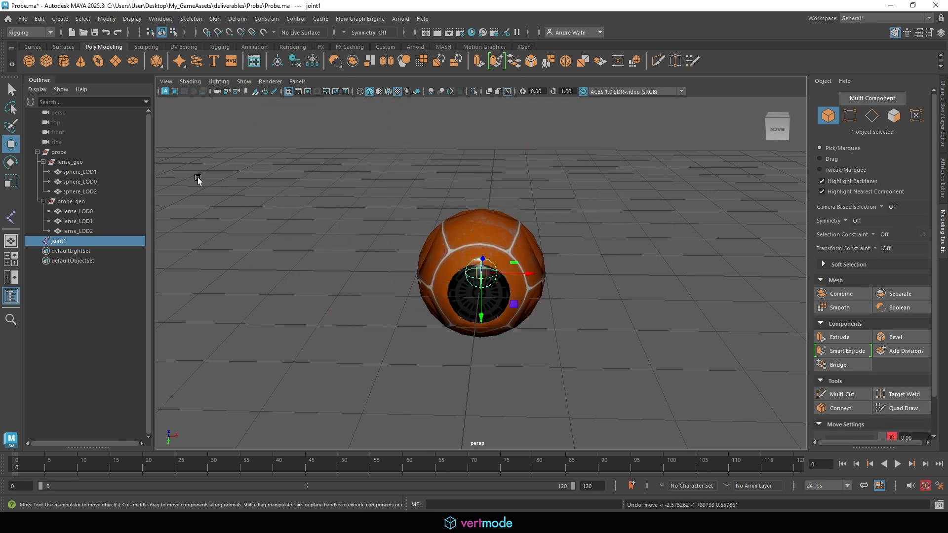
pyautogui.click(101, 182)
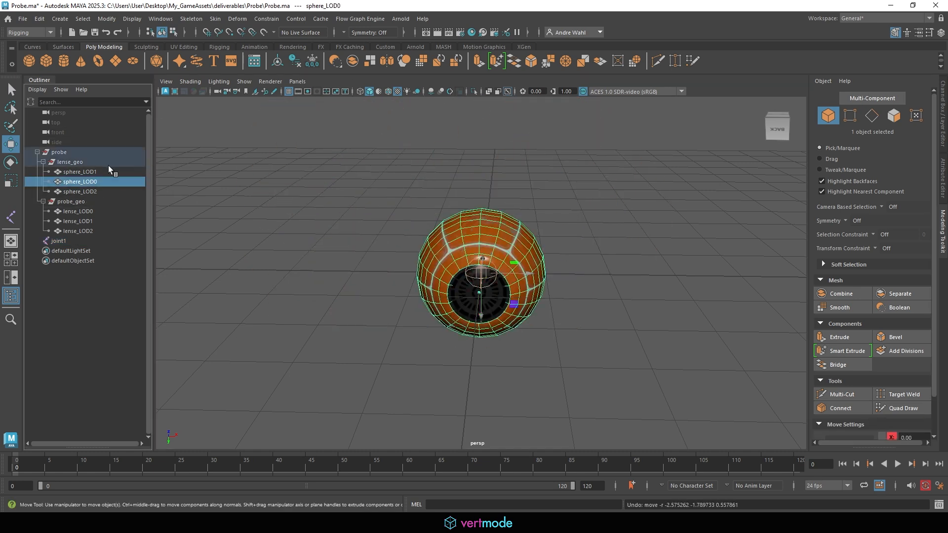
pyautogui.click(104, 192)
pyautogui.keyDown('ctrl'); pyautogui.click(101, 173); pyautogui.keyUp('ctrl')
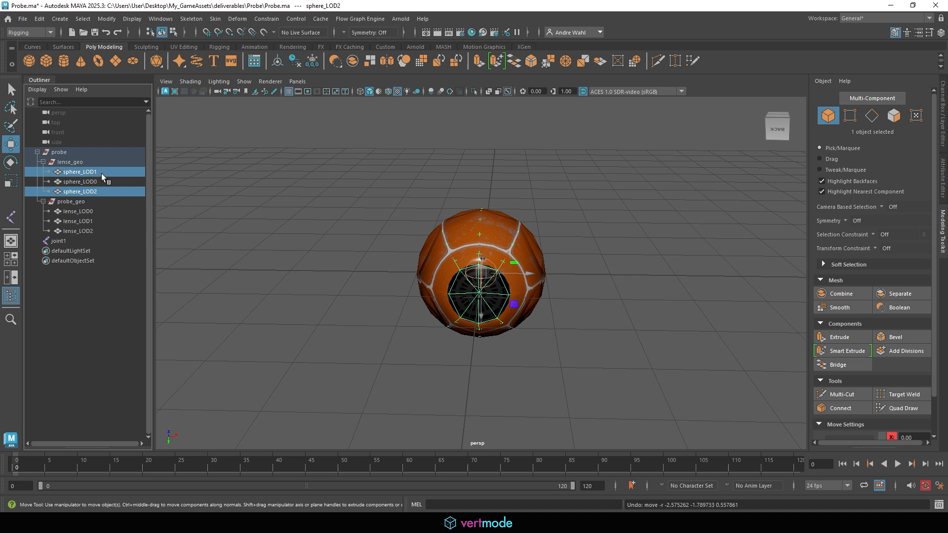
pyautogui.keyDown('ctrl'); pyautogui.click(99, 221); pyautogui.keyUp('ctrl')
pyautogui.keyDown('ctrl'); pyautogui.click(95, 230); pyautogui.keyUp('ctrl')
pyautogui.hotkey('ctrl', 'h')
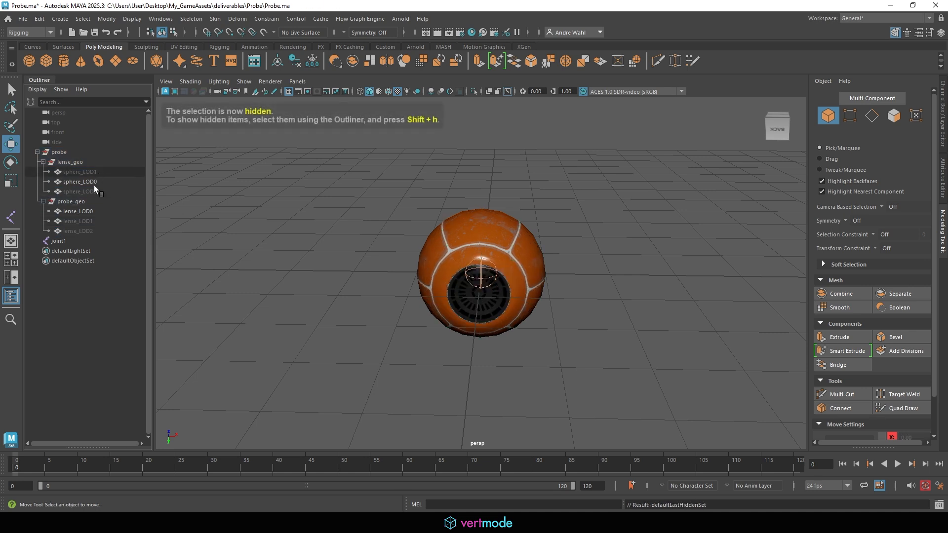
# - Move sphere_LOD0 to the top of lense_geo and return to the Channel Box
pyautogui.click(92, 182)
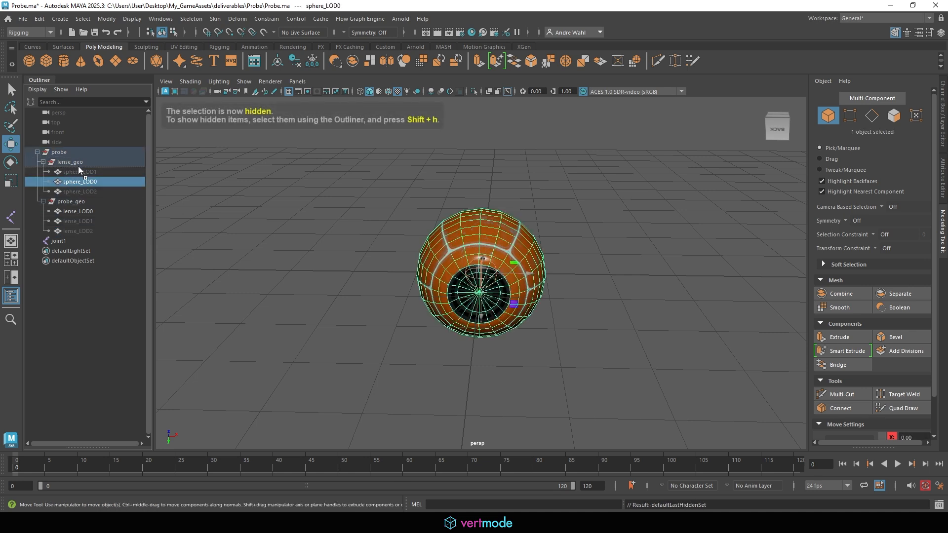
pyautogui.moveTo(78, 167); pyautogui.dragTo(78, 166, button='middle')
pyautogui.click(595, 214)
pyautogui.keyDown('alt'); pyautogui.moveTo(594, 215); pyautogui.dragTo(586, 193); pyautogui.keyUp('alt')
pyautogui.scroll(5, 532, 218)
pyautogui.keyDown('alt'); pyautogui.moveTo(531, 218); pyautogui.dragTo(474, 256); pyautogui.keyUp('alt')
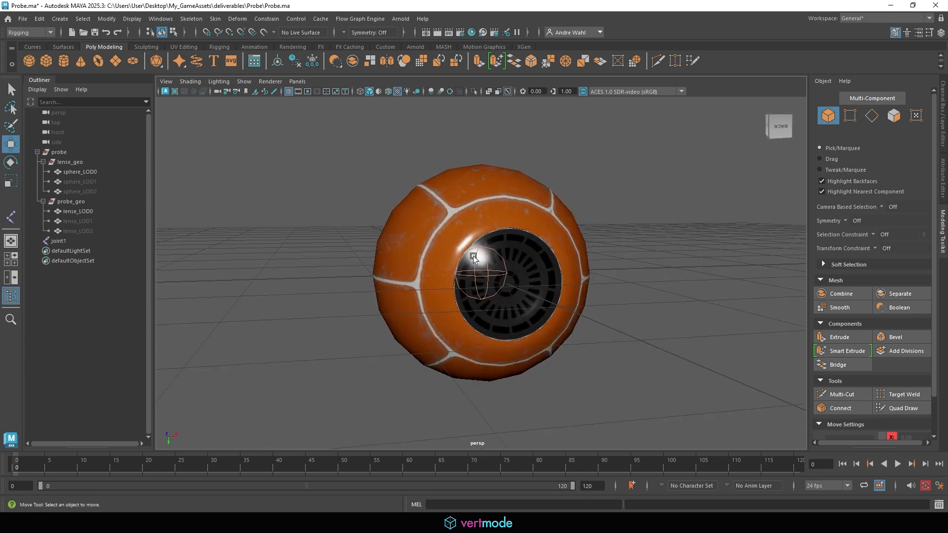
pyautogui.click(941, 33)
pyautogui.scroll(-5, 324, 239)
pyautogui.keyDown('alt'); pyautogui.moveTo(324, 239); pyautogui.dragTo(363, 230); pyautogui.keyUp('alt')
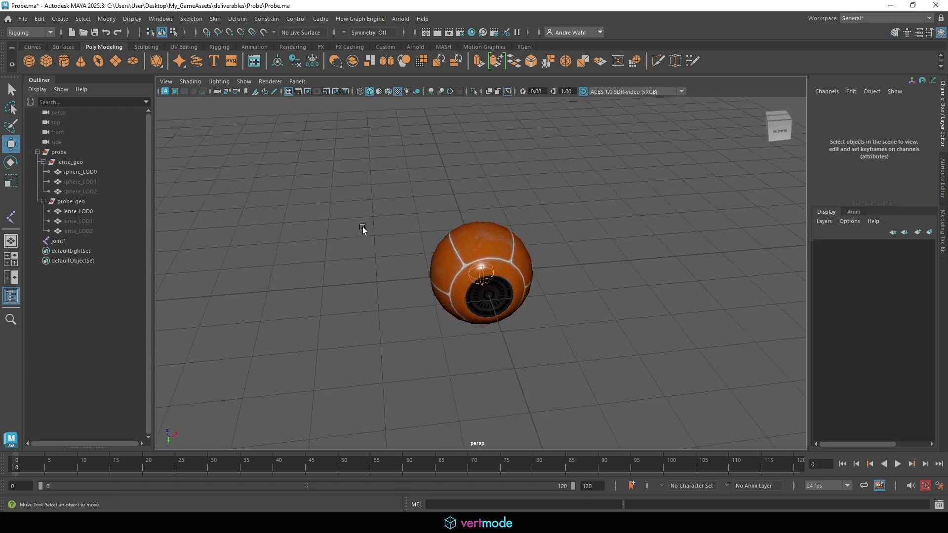
# - Create a NURBS circle, scale it up around the probe, and freeze its transformations
pyautogui.click(60, 18)
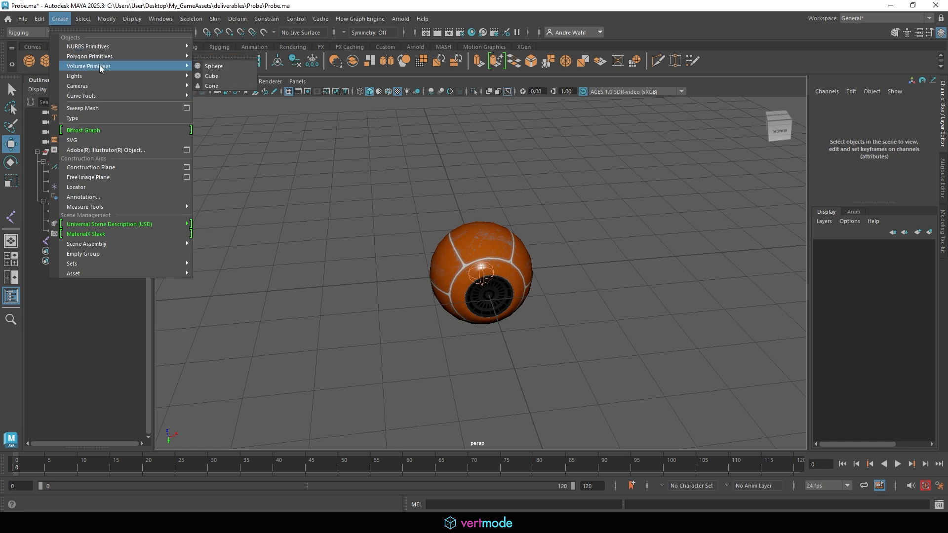
pyautogui.moveTo(193, 58)
pyautogui.moveTo(144, 49)
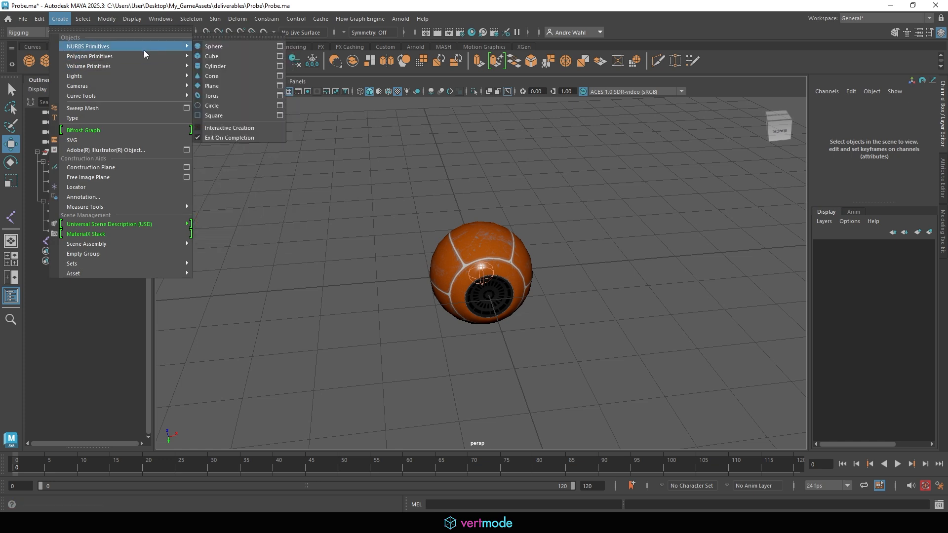
pyautogui.click(217, 106)
pyautogui.press('r')
pyautogui.moveTo(482, 273); pyautogui.dragTo(546, 288)
pyautogui.click(107, 19)
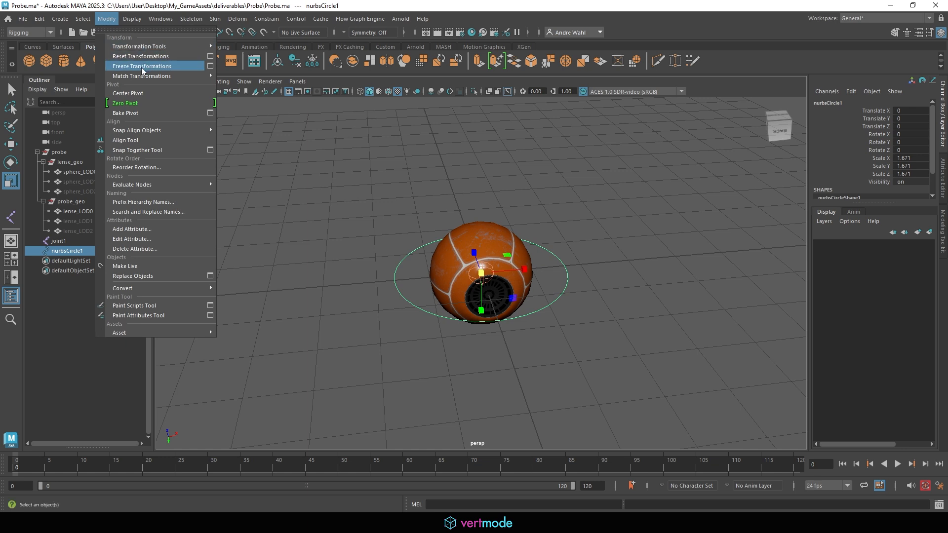
pyautogui.click(145, 68)
pyautogui.click(11, 90)
pyautogui.press('f')
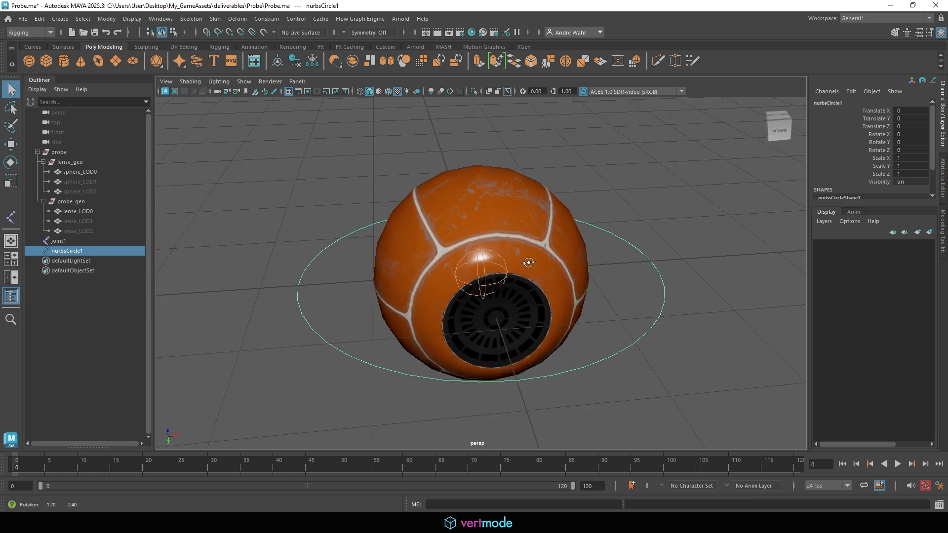
# - Select nurbsCircle1 then joint1 and apply Constrain > Parent
pyautogui.keyDown('shift'); pyautogui.click(483, 264); pyautogui.keyUp('shift')
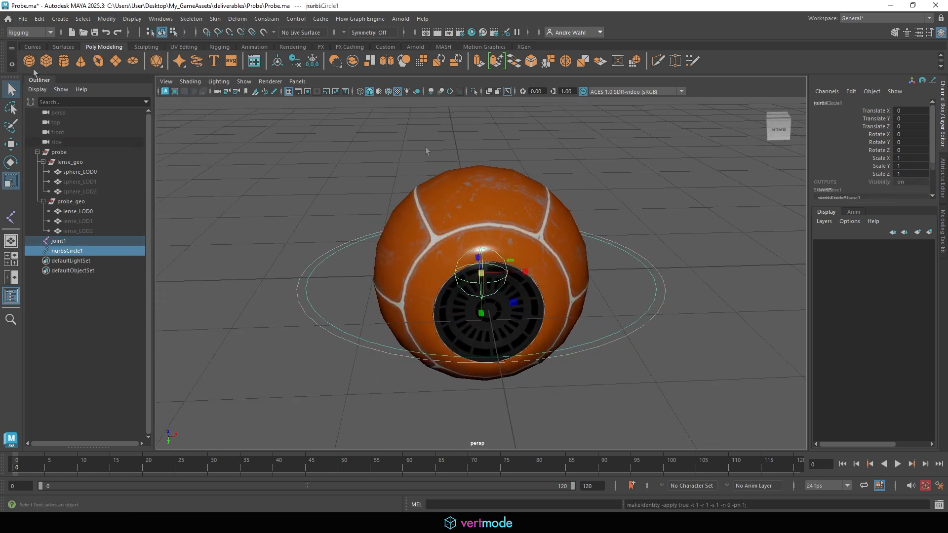
pyautogui.click(11, 90)
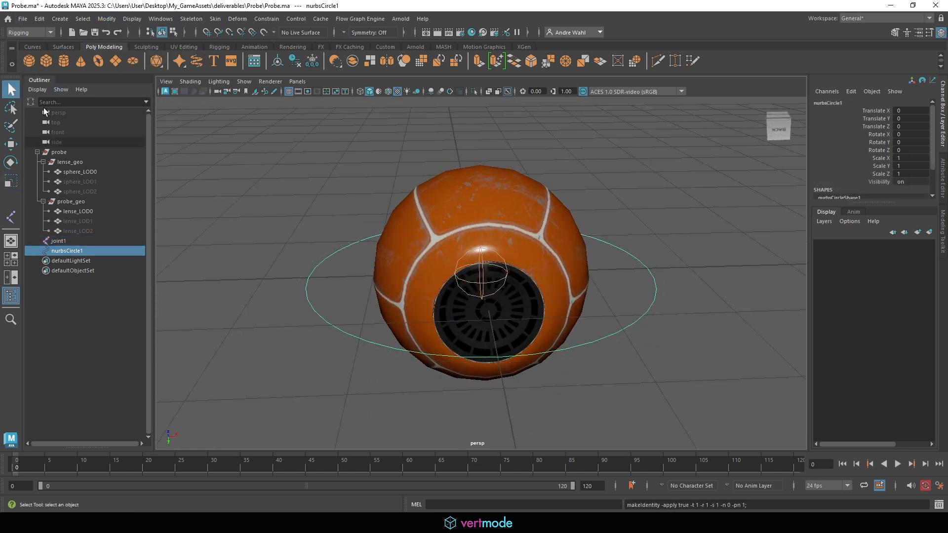
pyautogui.click(302, 257)
pyautogui.click(315, 270)
pyautogui.keyDown('shift'); pyautogui.click(480, 285); pyautogui.keyUp('shift')
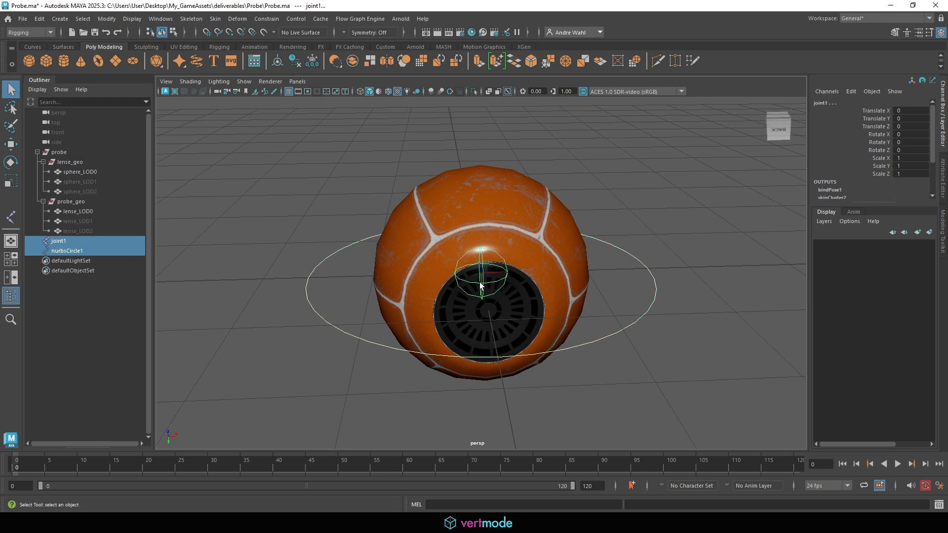
pyautogui.click(267, 19)
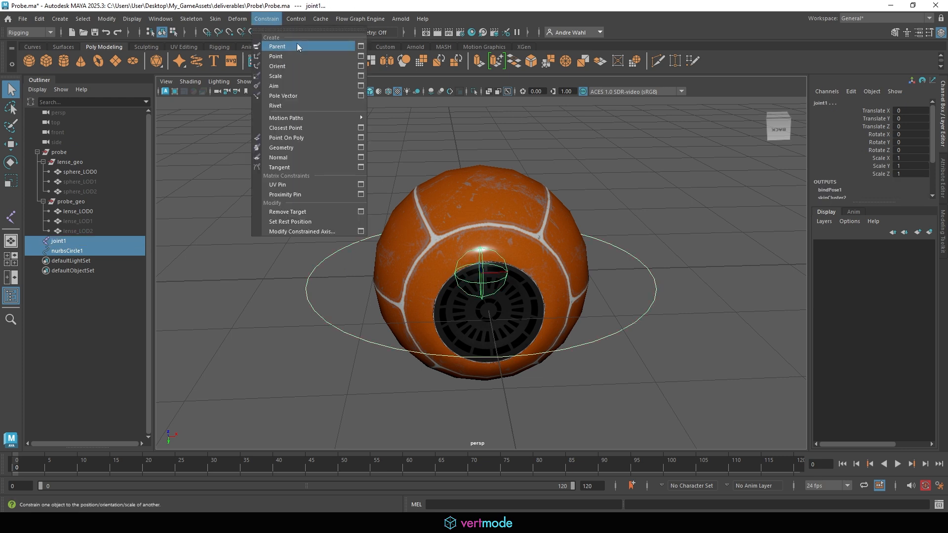
pyautogui.click(298, 47)
# - Test the constraint by moving nurbsCircle1, then undo the move
pyautogui.click(314, 263)
pyautogui.click(315, 266)
pyautogui.keyDown('alt'); pyautogui.moveTo(315, 267); pyautogui.dragTo(354, 210); pyautogui.keyUp('alt')
pyautogui.press('w')
pyautogui.hotkey('ctrl', 'z')
pyautogui.keyDown('alt'); pyautogui.moveTo(461, 287); pyautogui.dragTo(409, 265, button='middle'); pyautogui.keyUp('alt')
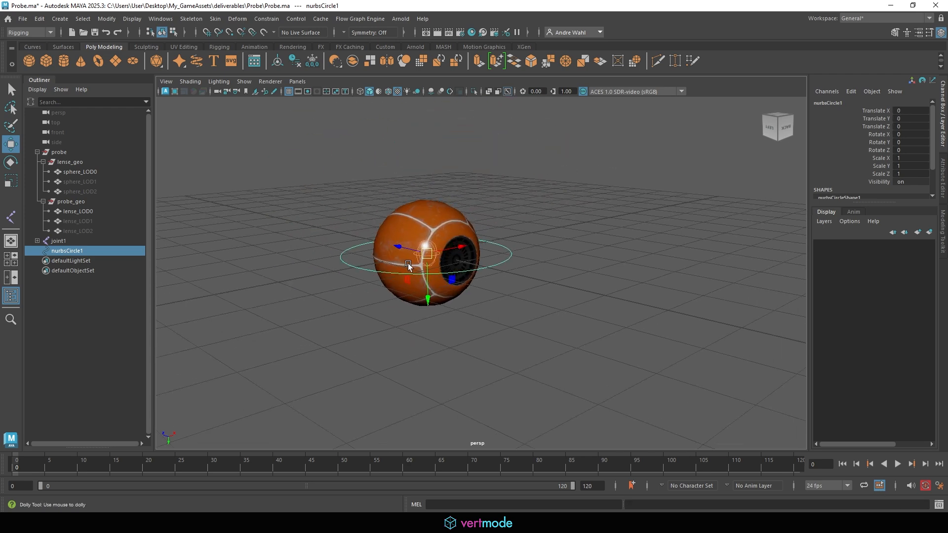
pyautogui.keyDown('alt'); pyautogui.moveTo(409, 266); pyautogui.dragTo(457, 263, button='right'); pyautogui.keyUp('alt')
pyautogui.keyDown('alt'); pyautogui.moveTo(458, 263); pyautogui.dragTo(427, 268); pyautogui.keyUp('alt')
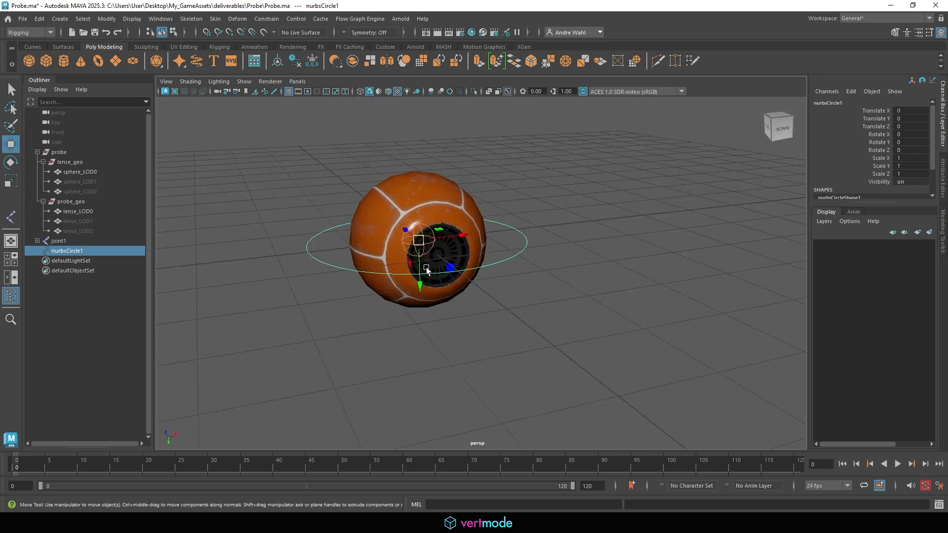
pyautogui.keyDown('alt'); pyautogui.moveTo(425, 267); pyautogui.dragTo(388, 255, button='right'); pyautogui.keyUp('alt')
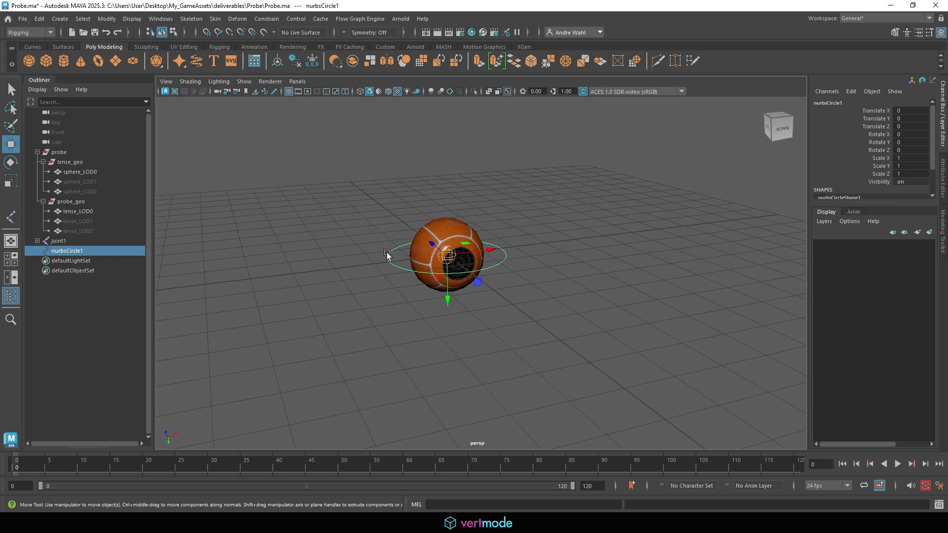
# - Rename nurbsCircle1 to probe_ctrl in the Outliner
pyautogui.click(570, 247)
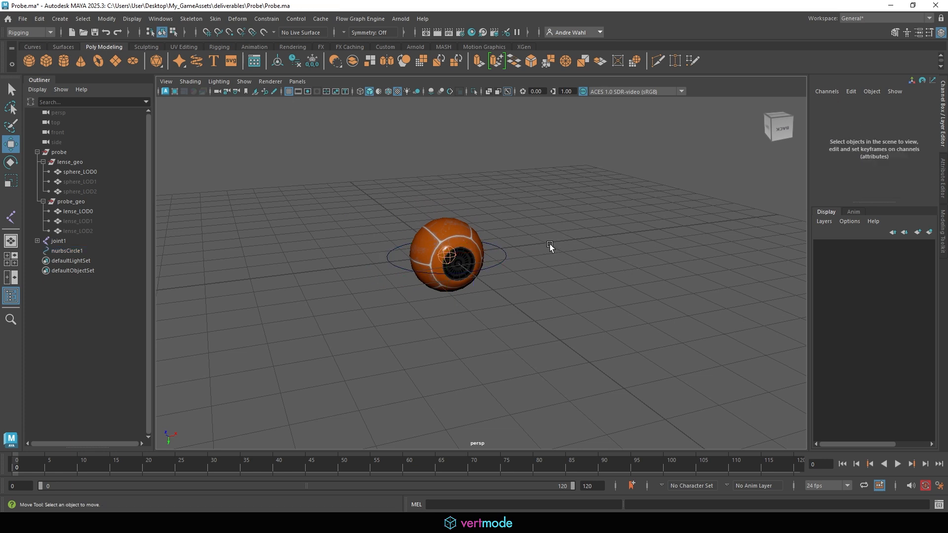
pyautogui.keyDown('alt'); pyautogui.moveTo(551, 247); pyautogui.dragTo(576, 271); pyautogui.keyUp('alt')
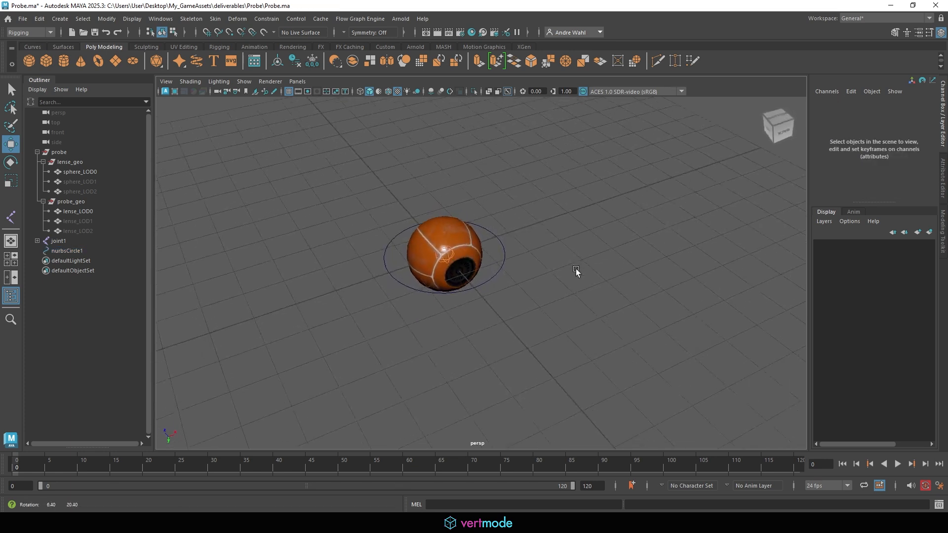
pyautogui.click(497, 273)
pyautogui.doubleClick(81, 252)
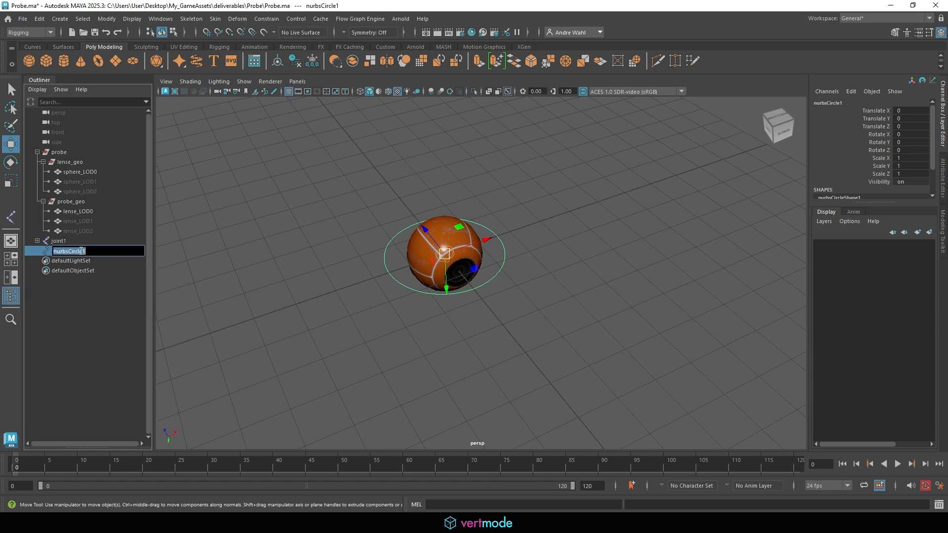
pyautogui.write('prob')
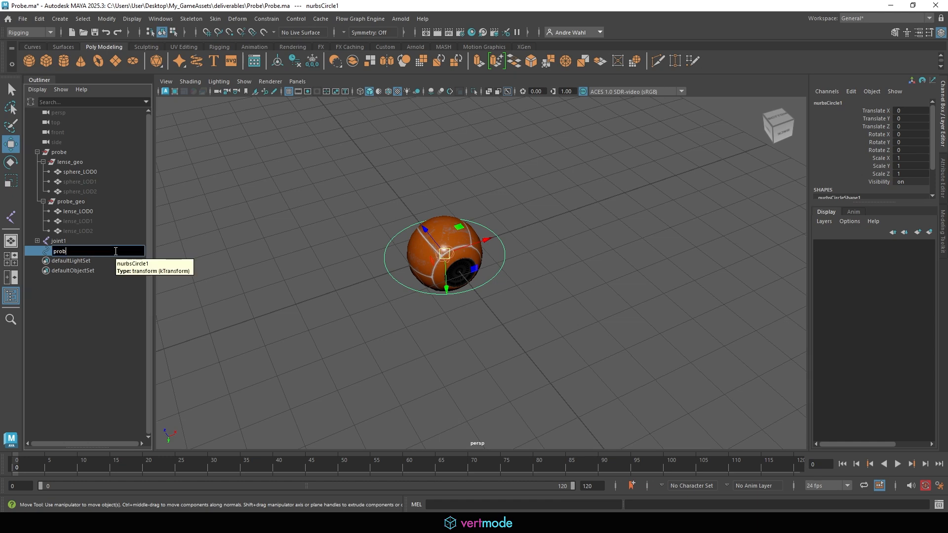
pyautogui.write('e_ctrl')
pyautogui.press('Return')
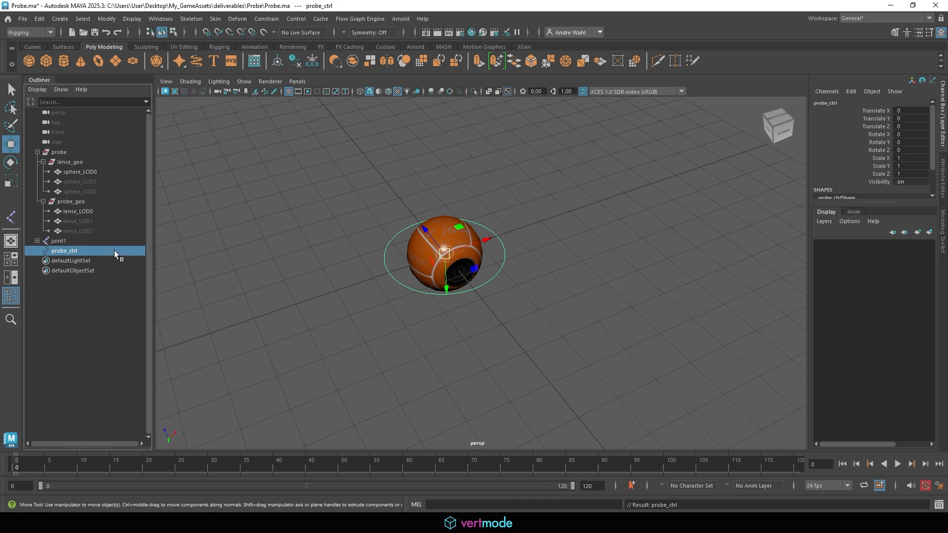
# - Rename joint1 to probe_jnt in the Outliner
pyautogui.doubleClick(90, 240)
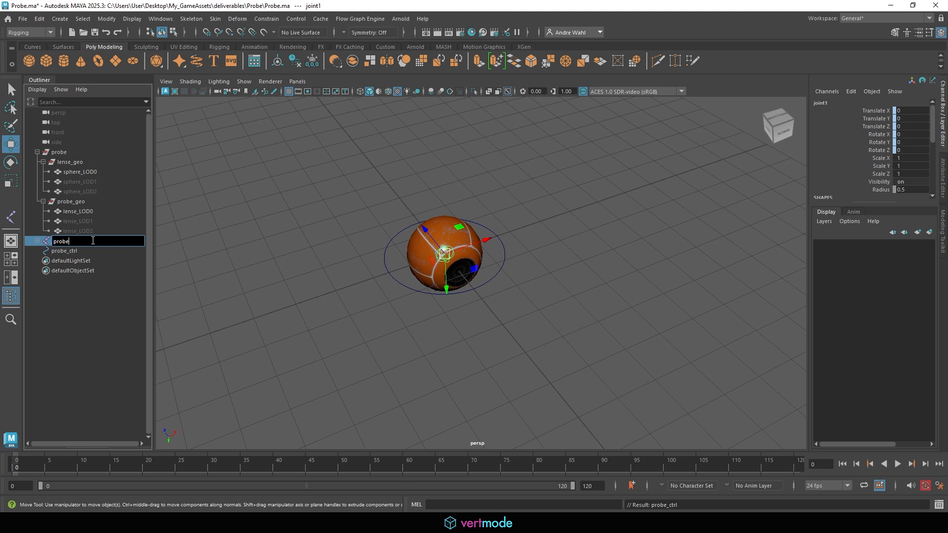
pyautogui.write('probe_jnt')
pyautogui.press('Return')
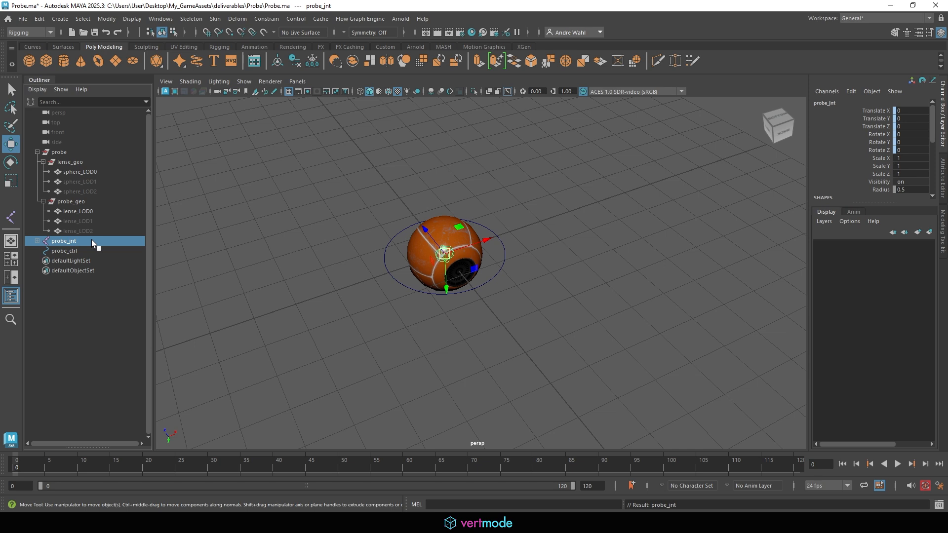
# - Select the probe_ctrl circle and group it with Ctrl+G into group1
pyautogui.click(490, 280)
pyautogui.click(493, 275)
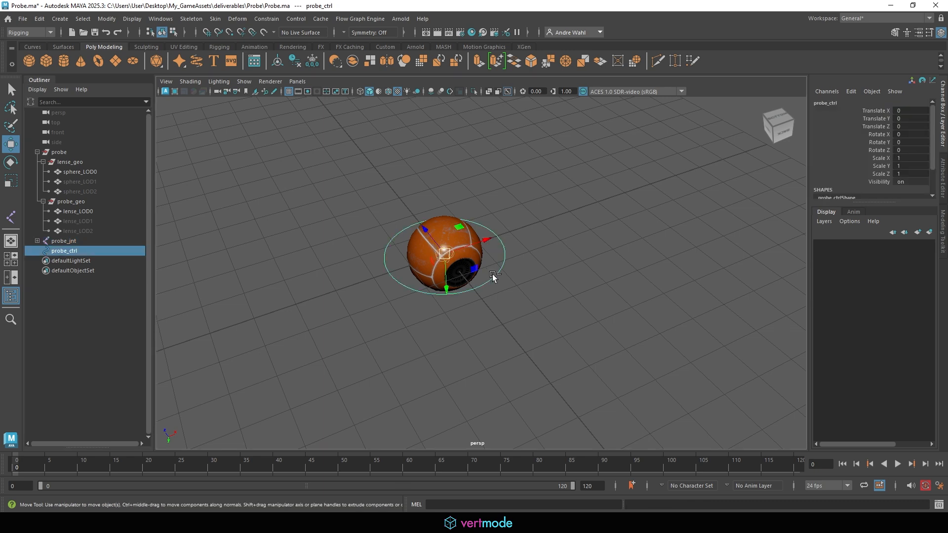
pyautogui.hotkey('ctrl', 'g')
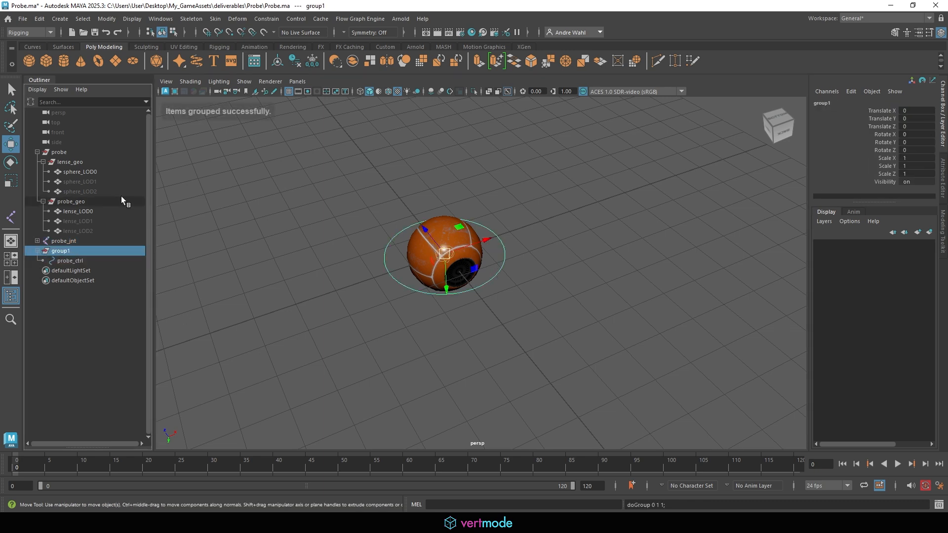
pyautogui.click(38, 251)
pyautogui.click(38, 251)
pyautogui.click(423, 297)
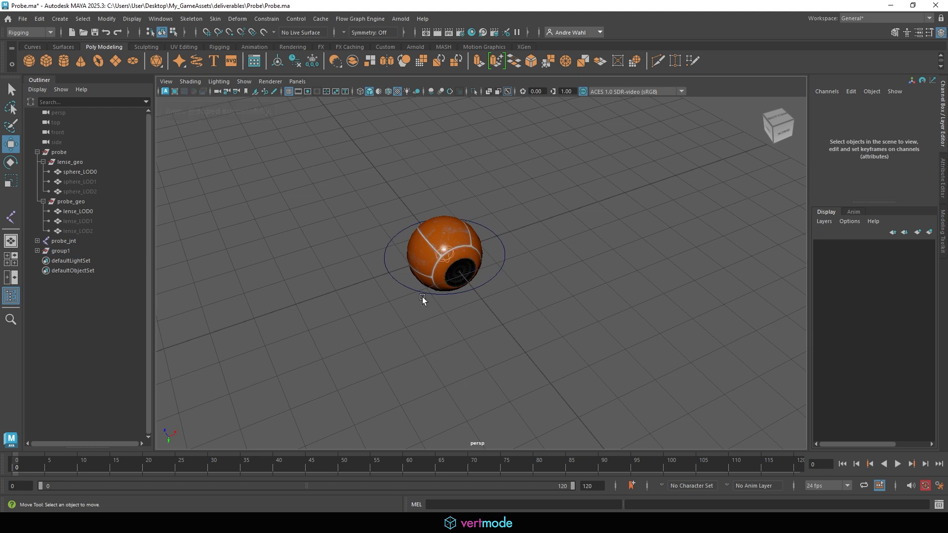
pyautogui.click(431, 294)
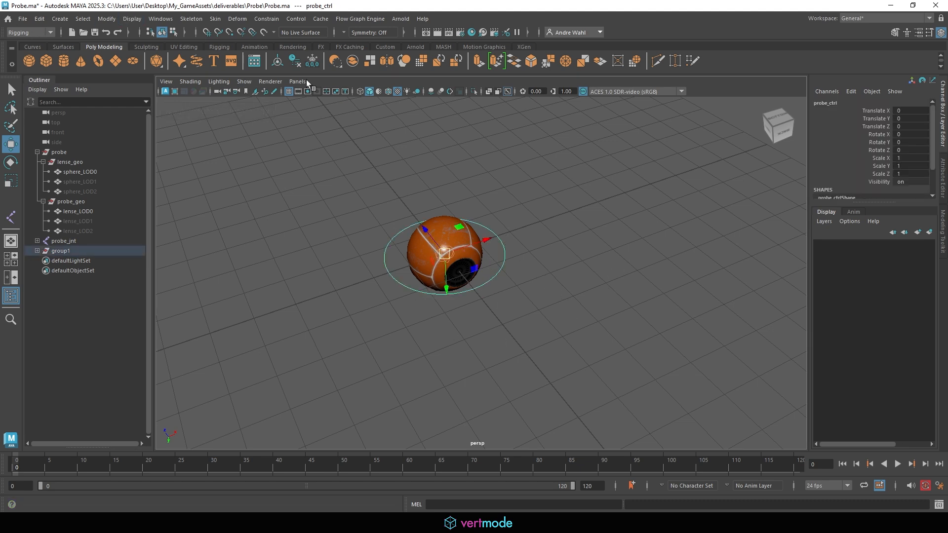
pyautogui.click(59, 20)
# - Create a locator and grid-snap it to Translate Z -3 beside the probe
pyautogui.click(89, 188)
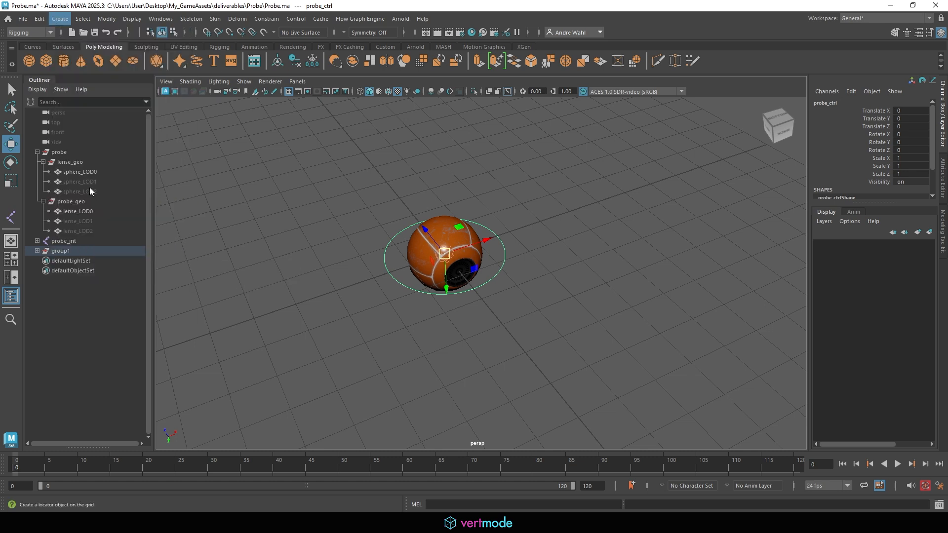
pyautogui.keyDown('alt'); pyautogui.moveTo(434, 232); pyautogui.dragTo(552, 217); pyautogui.keyUp('alt')
pyautogui.moveTo(432, 269); pyautogui.dragTo(546, 273)
pyautogui.press('x')
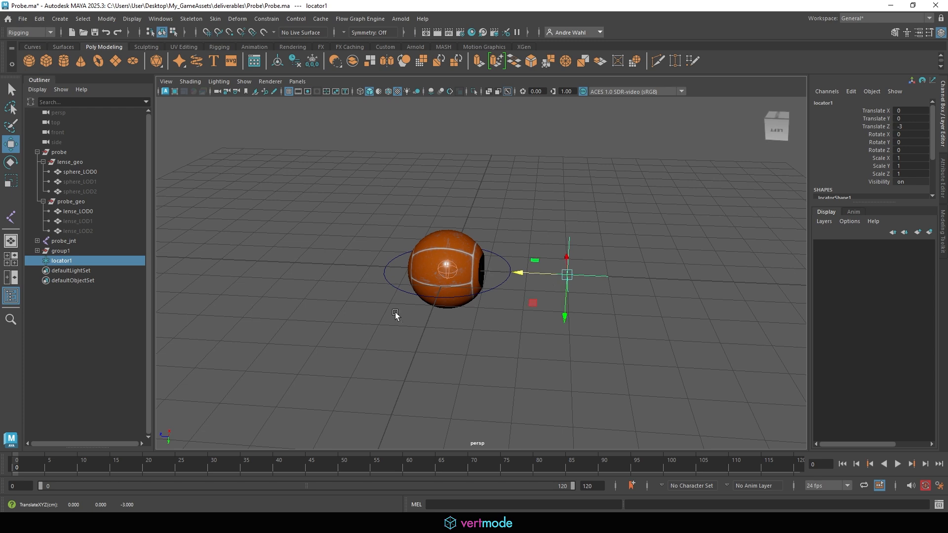
# - Freeze the locator's transformations and rename it probe_aim
pyautogui.click(106, 19)
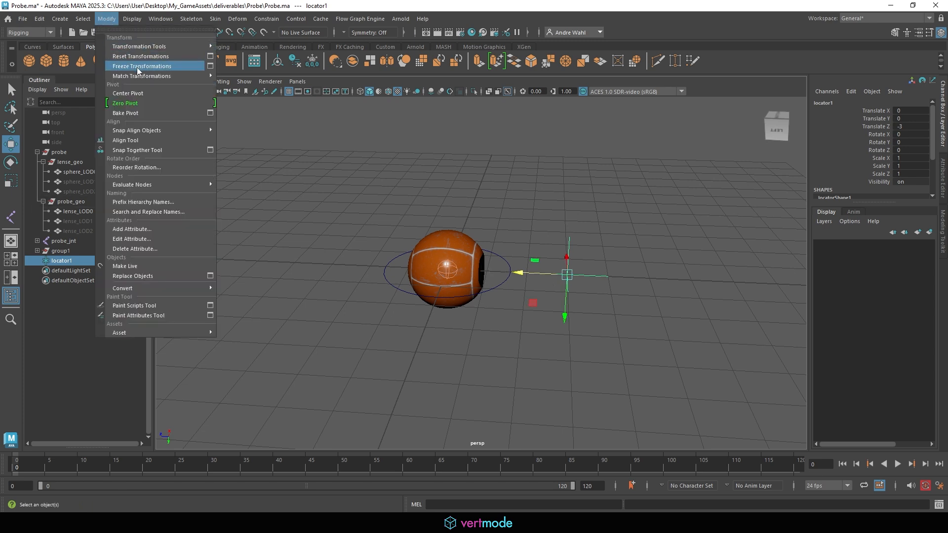
pyautogui.click(139, 67)
pyautogui.doubleClick(83, 259)
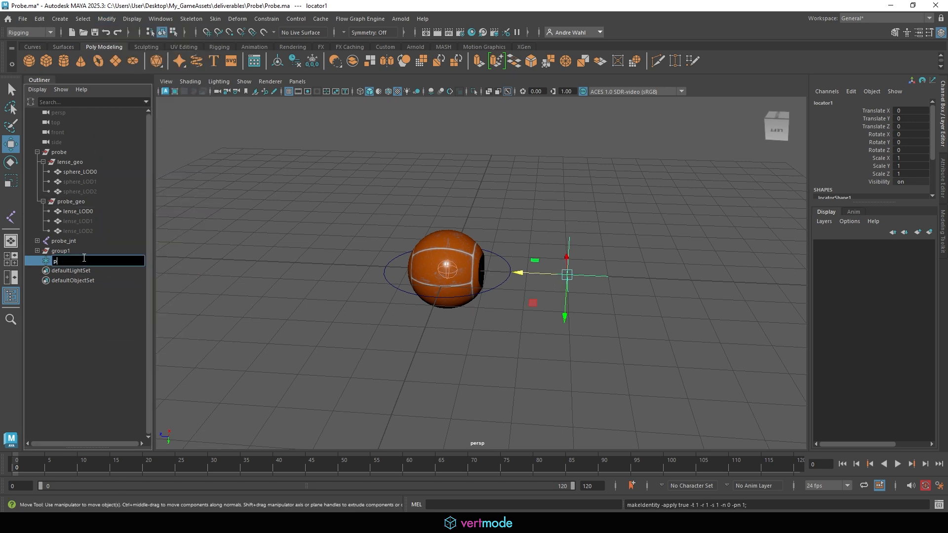
pyautogui.write('probe_aim')
pyautogui.press('Return')
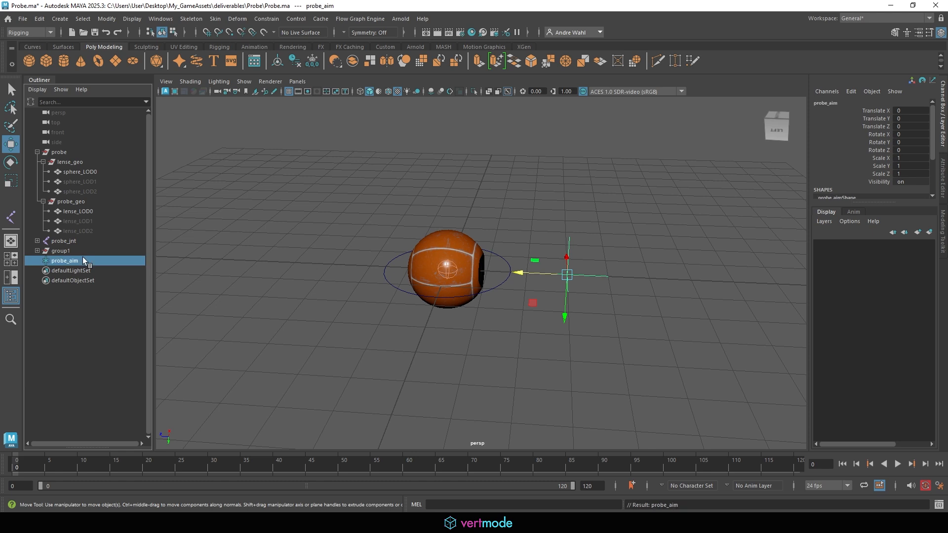
pyautogui.press('q')
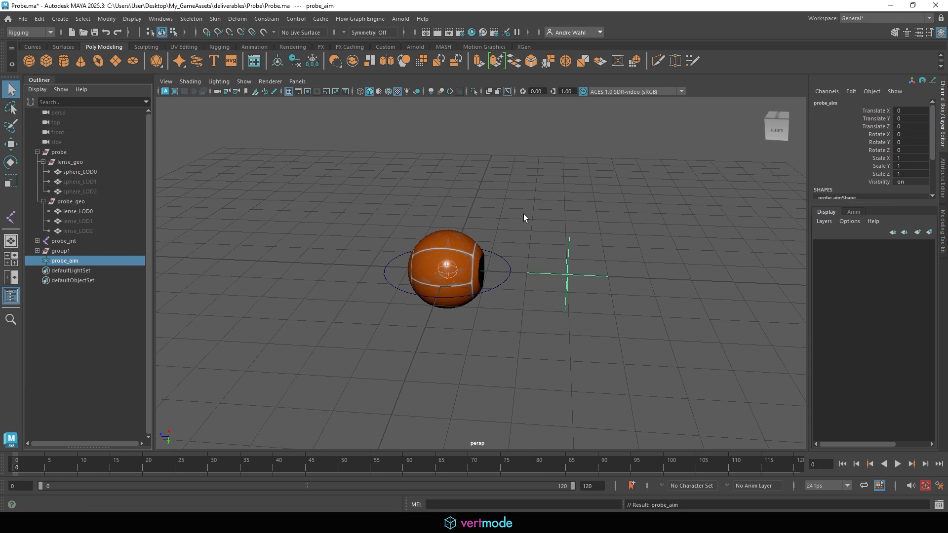
# - Select probe_aim then group1 and open the Aim constraint options
pyautogui.click(549, 296)
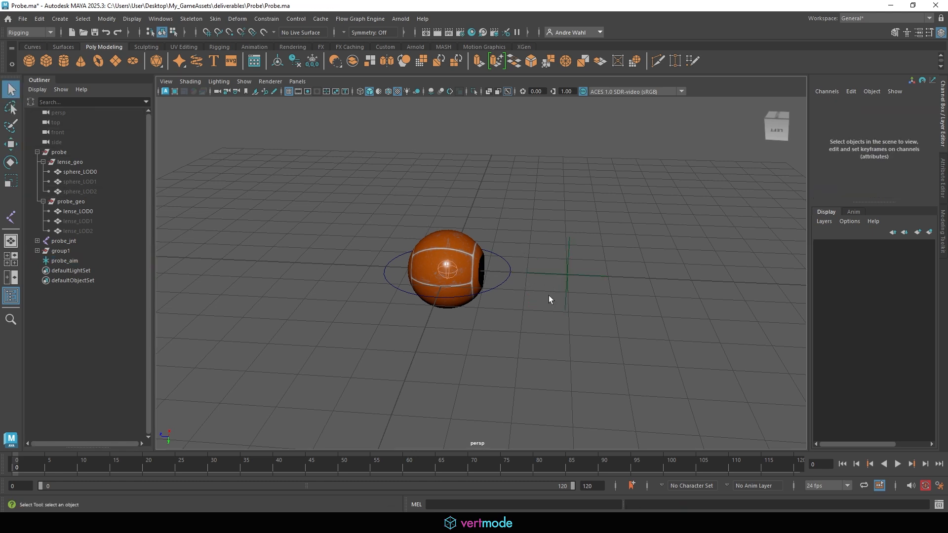
pyautogui.click(37, 251)
pyautogui.click(600, 270)
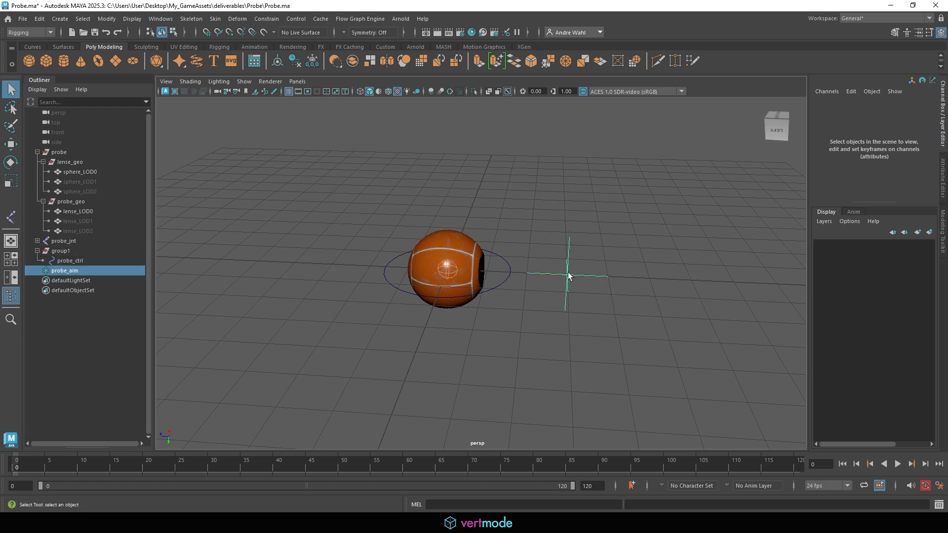
pyautogui.keyDown('ctrl'); pyautogui.click(79, 251); pyautogui.keyUp('ctrl')
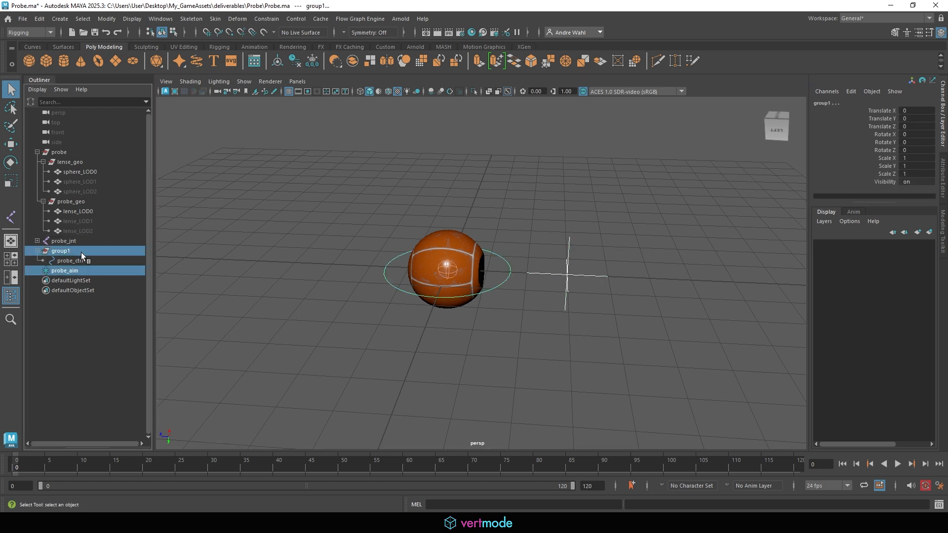
pyautogui.click(267, 18)
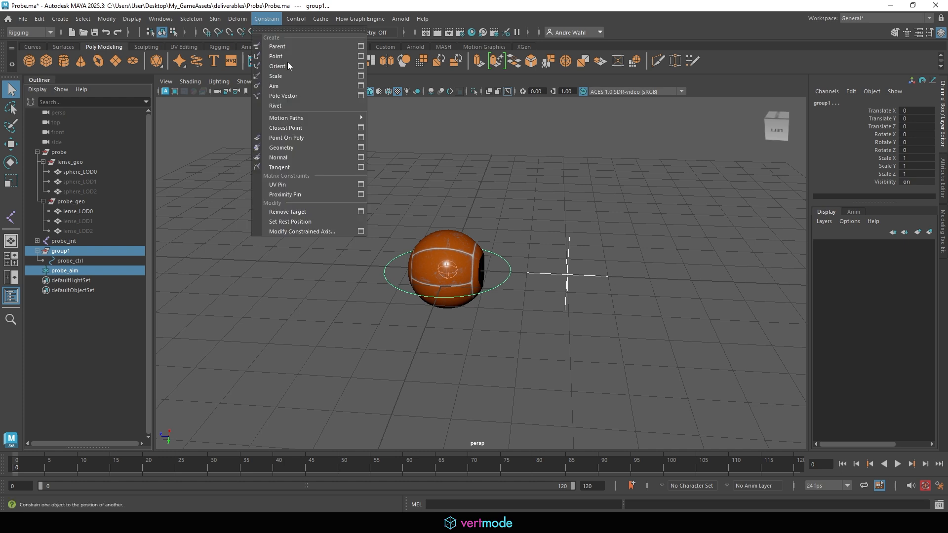
pyautogui.click(361, 86)
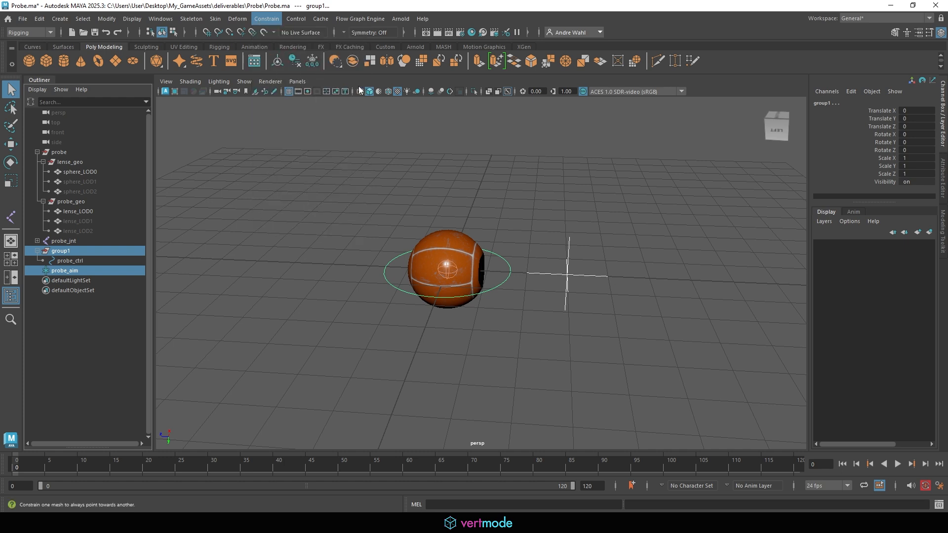
# - Set the Aim vector to 0 1 0 and apply the aim constraint
pyautogui.moveTo(302, 107); pyautogui.dragTo(802, 60)
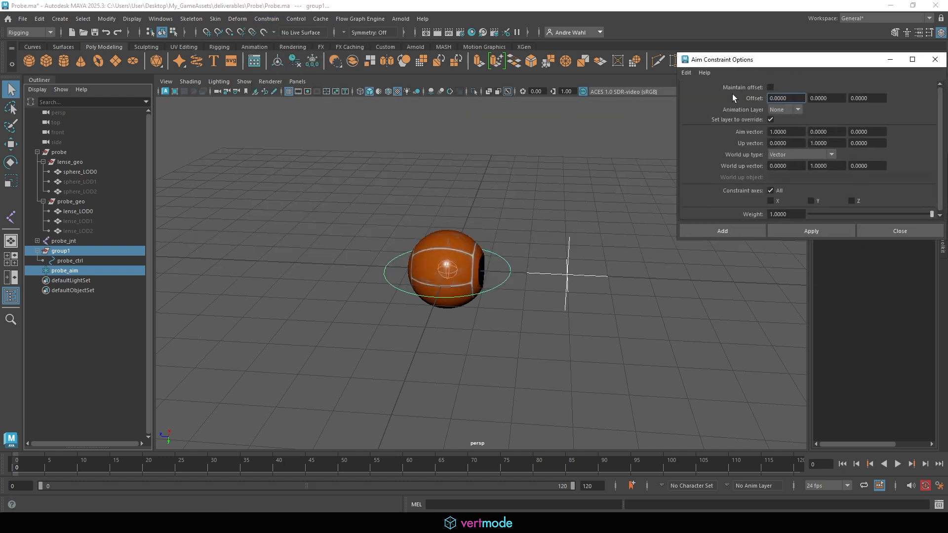
pyautogui.click(836, 143)
pyautogui.click(878, 140)
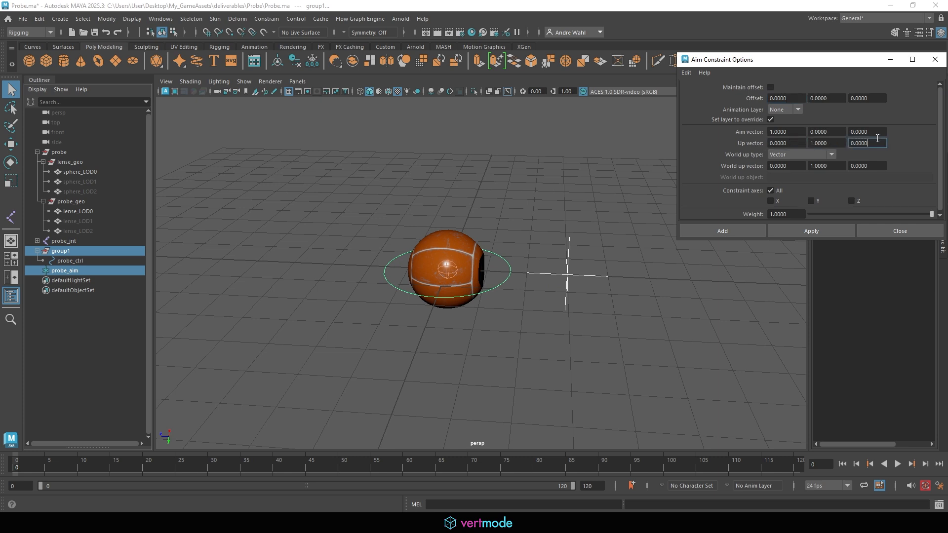
pyautogui.click(804, 131)
pyautogui.click(839, 132)
pyautogui.click(793, 131)
pyautogui.write('0')
pyautogui.press('Tab')
pyautogui.write('1')
pyautogui.click(822, 230)
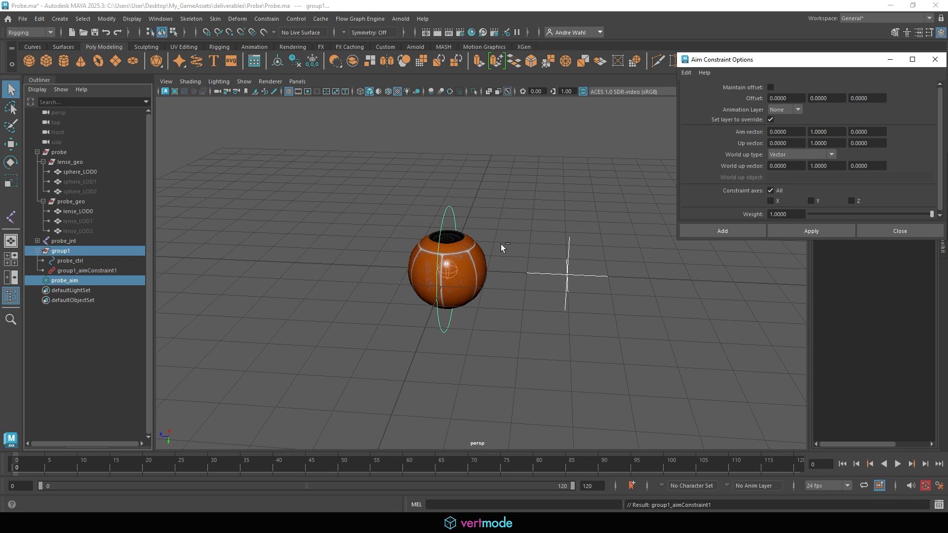
# - Test-move probe_aim and undo, then reapply the constraint with Maintain offset on
pyautogui.click(575, 273)
pyautogui.press('w')
pyautogui.moveTo(573, 279); pyautogui.dragTo(512, 197)
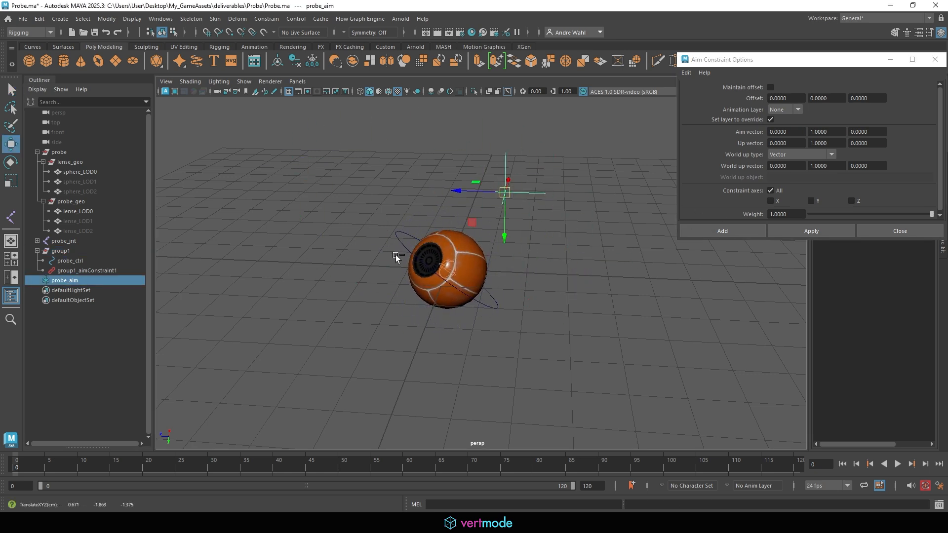
pyautogui.hotkey('ctrl', 'z')
pyautogui.hotkey('ctrl', 'z')
pyautogui.hotkey('ctrl', 'z')
pyautogui.hotkey('ctrl', 'z')
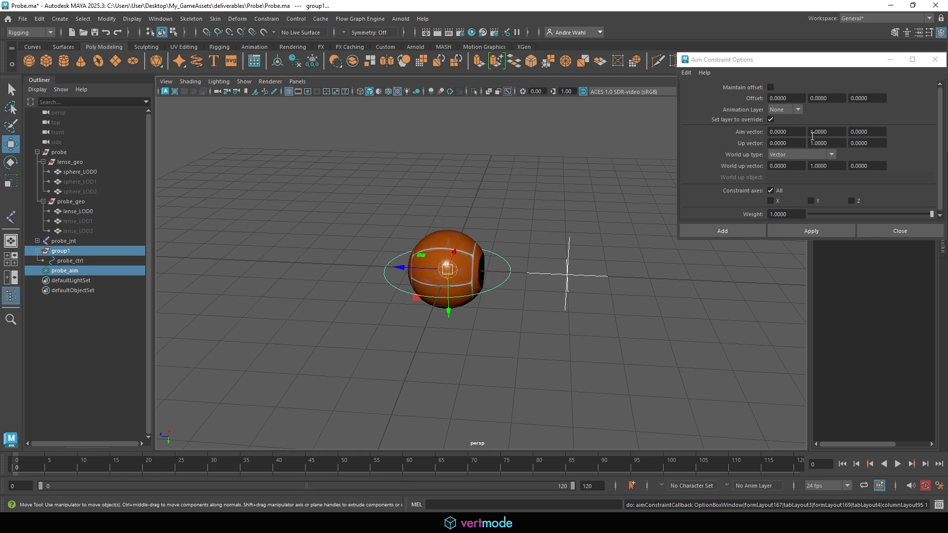
pyautogui.click(771, 86)
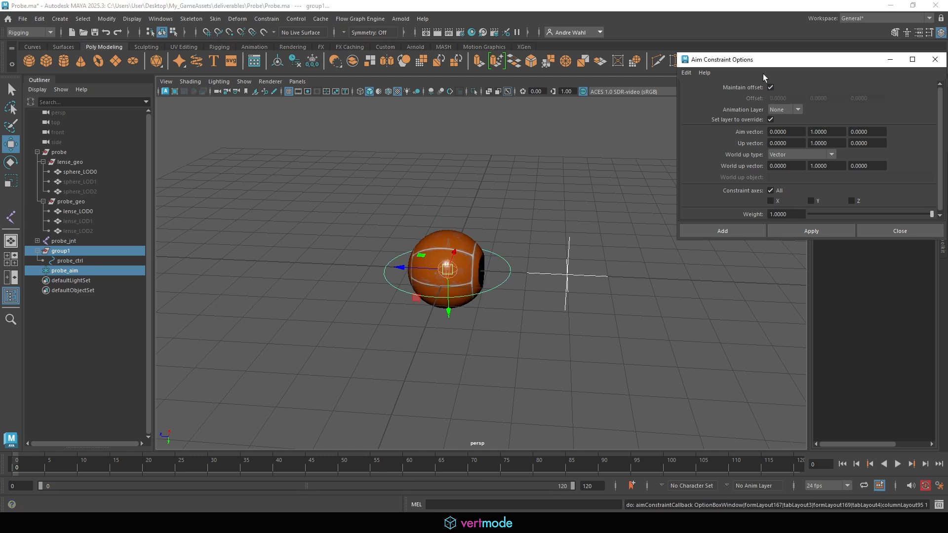
pyautogui.click(830, 235)
pyautogui.click(589, 266)
pyautogui.click(567, 283)
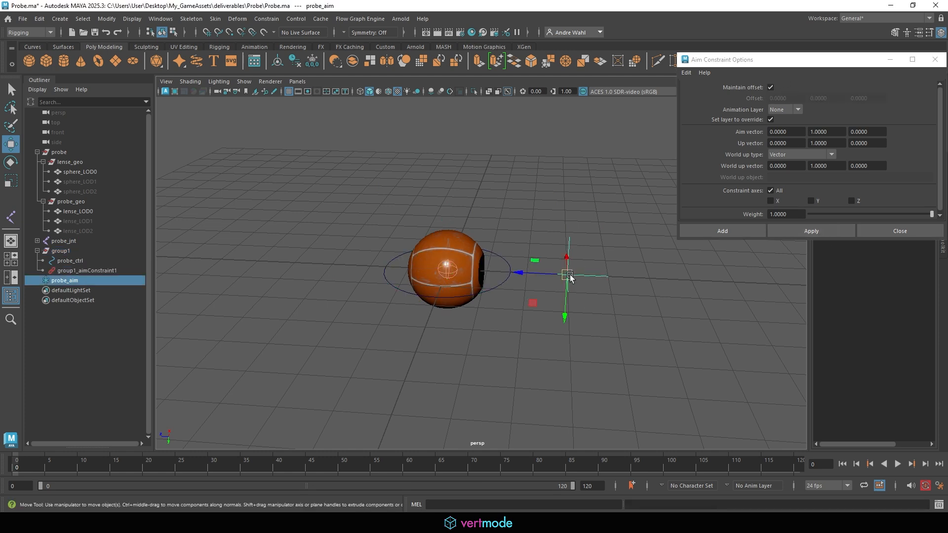
pyautogui.moveTo(567, 283)
pyautogui.mouseDown()
pyautogui.moveTo(514, 417)
pyautogui.moveTo(540, 178)
pyautogui.moveTo(569, 234)
pyautogui.moveTo(567, 274)
pyautogui.mouseUp()
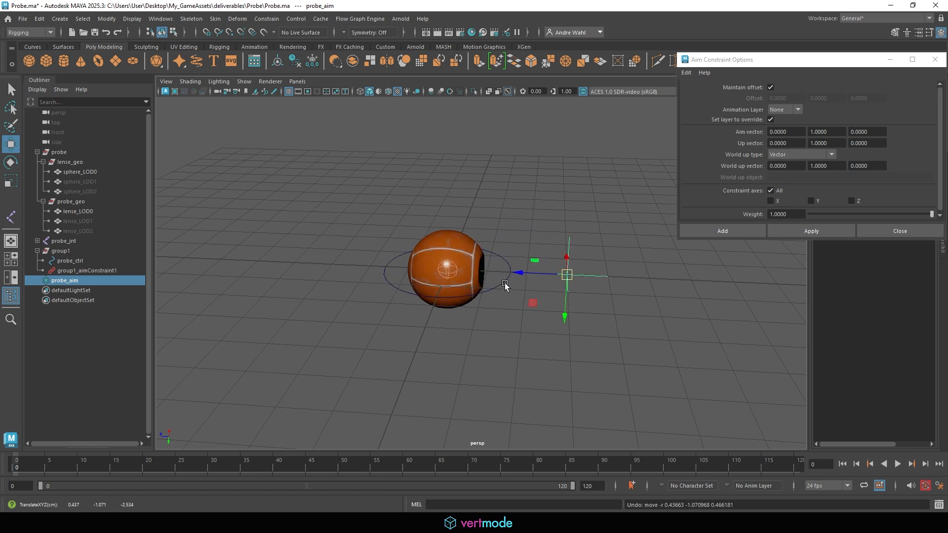
pyautogui.click(498, 286)
pyautogui.moveTo(448, 295); pyautogui.dragTo(446, 193)
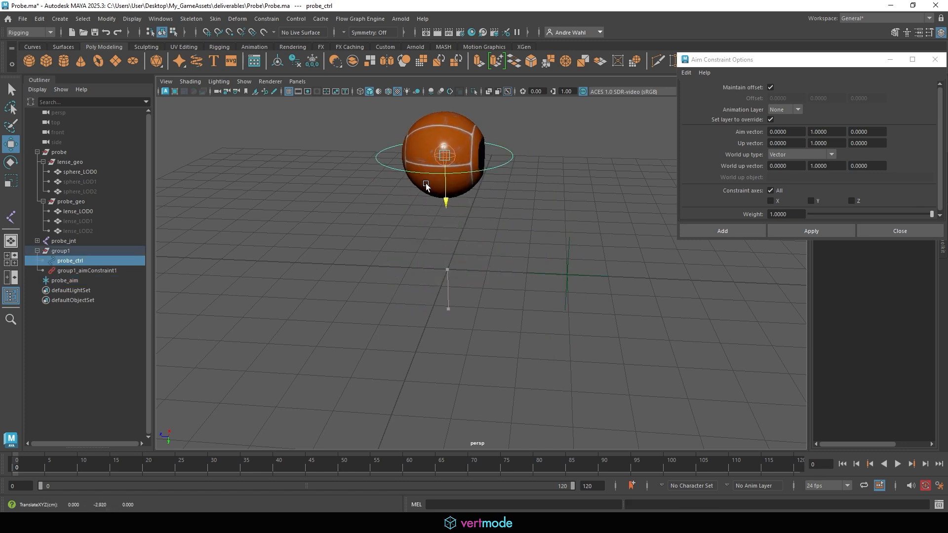
pyautogui.click(568, 277)
pyautogui.moveTo(568, 267); pyautogui.dragTo(562, 211)
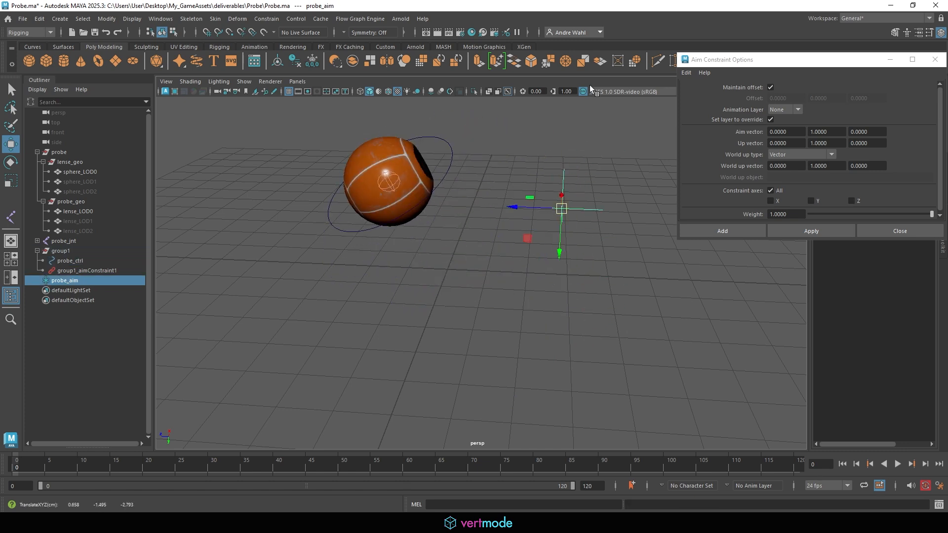
pyautogui.hotkey('ctrl', 'z')
pyautogui.hotkey('ctrl', 'z')
pyautogui.hotkey('ctrl', 'z')
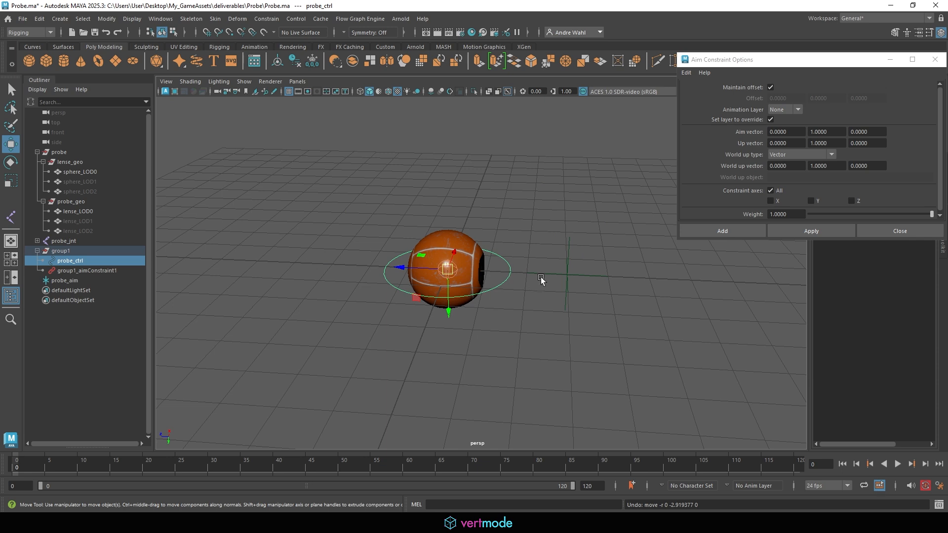
pyautogui.keyDown('alt'); pyautogui.moveTo(541, 280); pyautogui.dragTo(434, 270); pyautogui.keyUp('alt')
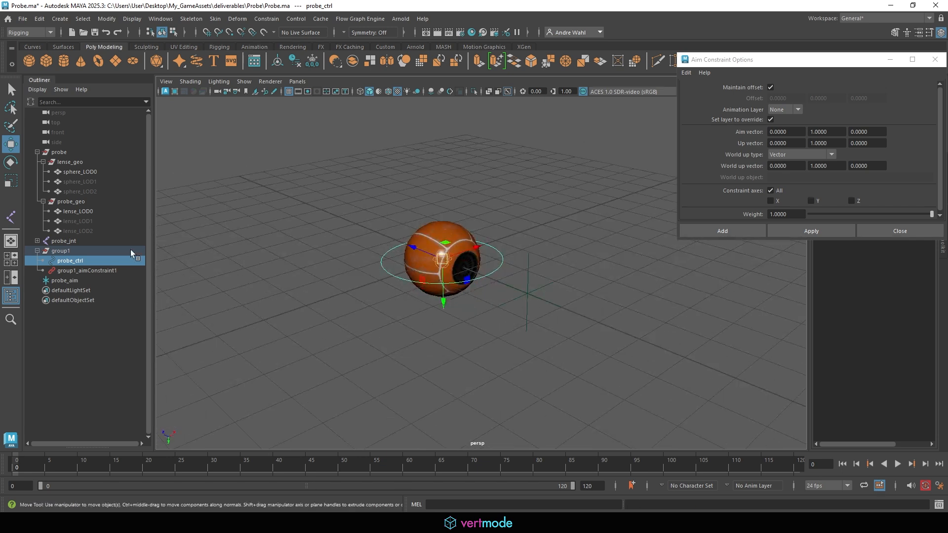
pyautogui.click(69, 270)
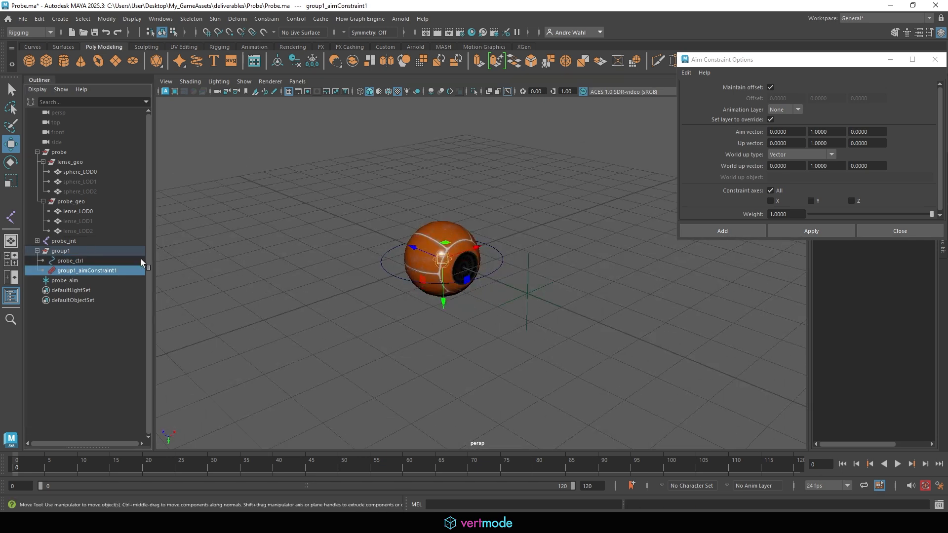
pyautogui.click(74, 251)
pyautogui.click(525, 292)
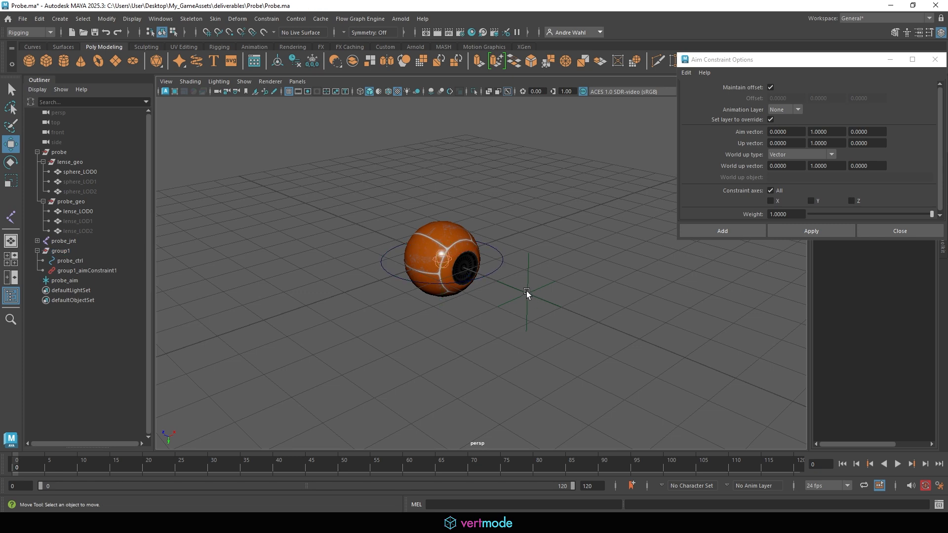
pyautogui.click(527, 294)
pyautogui.moveTo(529, 283); pyautogui.dragTo(463, 371)
pyautogui.moveTo(525, 302); pyautogui.dragTo(401, 285)
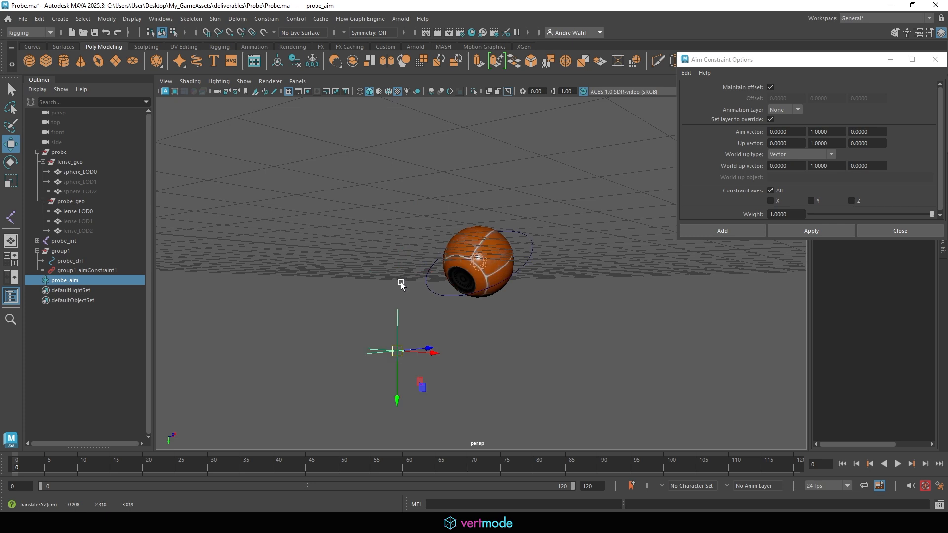
pyautogui.moveTo(397, 347); pyautogui.dragTo(428, 228)
pyautogui.hotkey('ctrl', 'z')
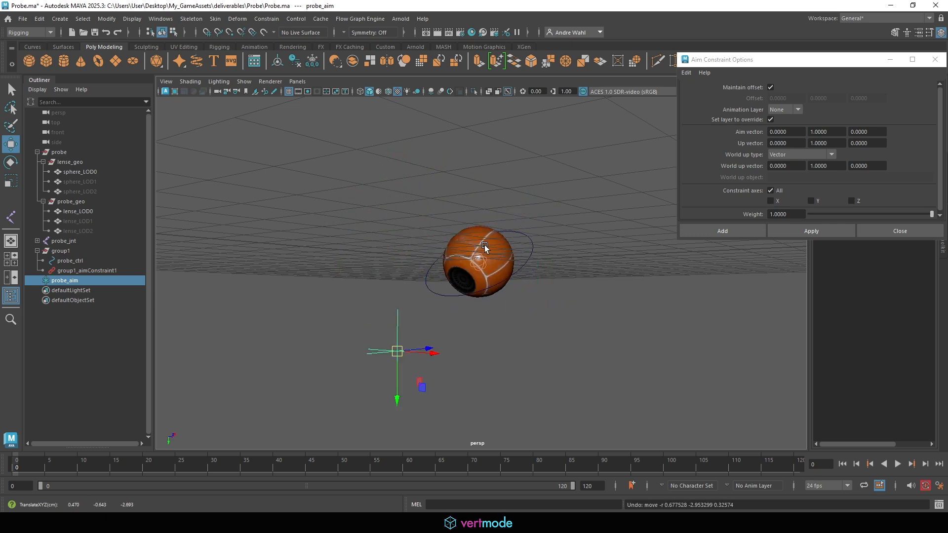
pyautogui.hotkey('ctrl', 'z')
pyautogui.keyDown('alt'); pyautogui.moveTo(521, 280); pyautogui.dragTo(428, 149); pyautogui.keyUp('alt')
pyautogui.click(508, 250)
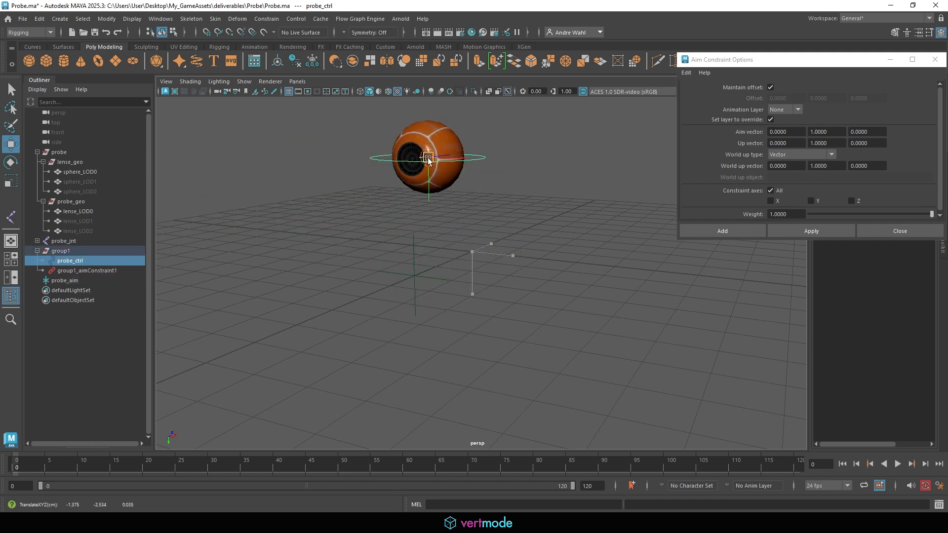
pyautogui.hotkey('ctrl', 'z')
pyautogui.click(92, 253)
pyautogui.click(102, 258)
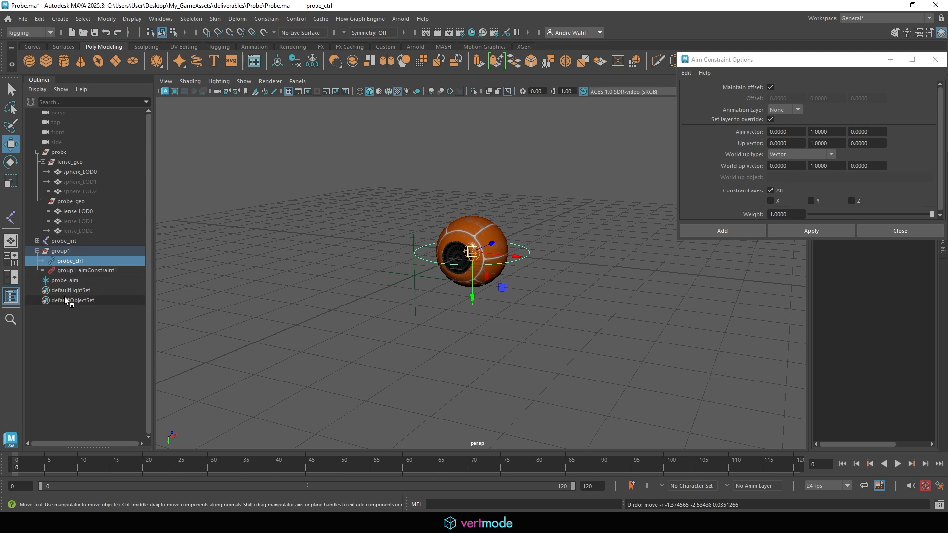
pyautogui.click(74, 251)
pyautogui.click(77, 262)
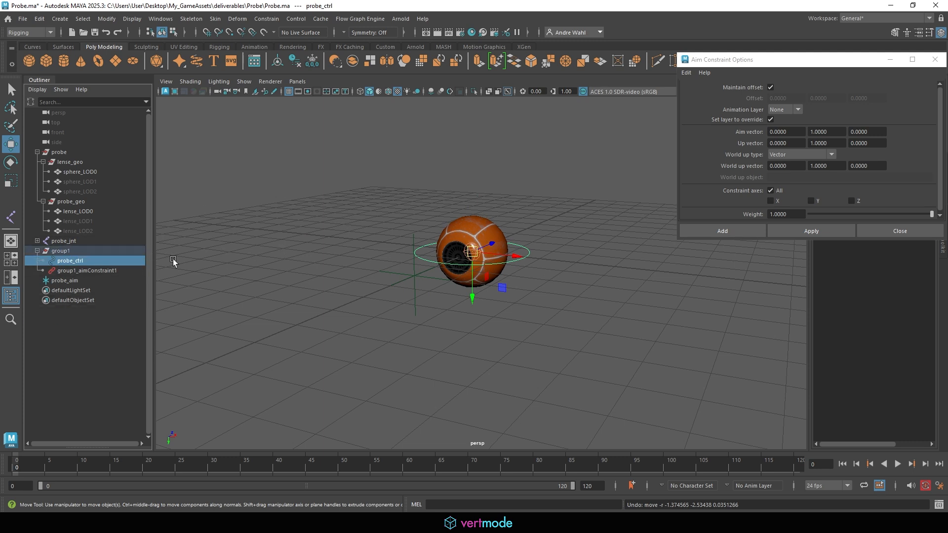
pyautogui.click(64, 280)
pyautogui.moveTo(444, 296); pyautogui.dragTo(324, 296, button='middle')
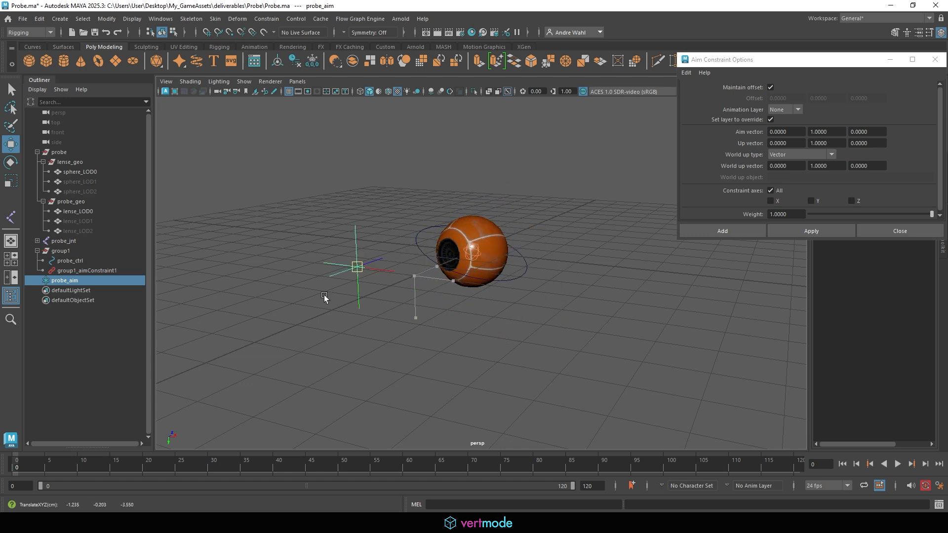
pyautogui.hotkey('ctrl', 'z')
pyautogui.click(61, 251)
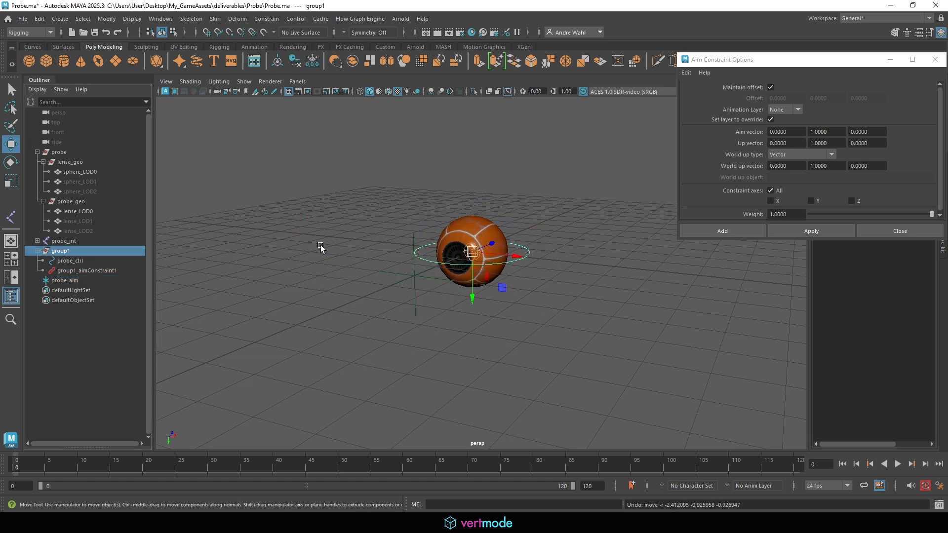
# - Group group1 into group2, then test-move group2 and probe_aim, undoing both
pyautogui.hotkey('ctrl', 'g')
pyautogui.moveTo(472, 292); pyautogui.dragTo(494, 232)
pyautogui.hotkey('ctrl', 'z')
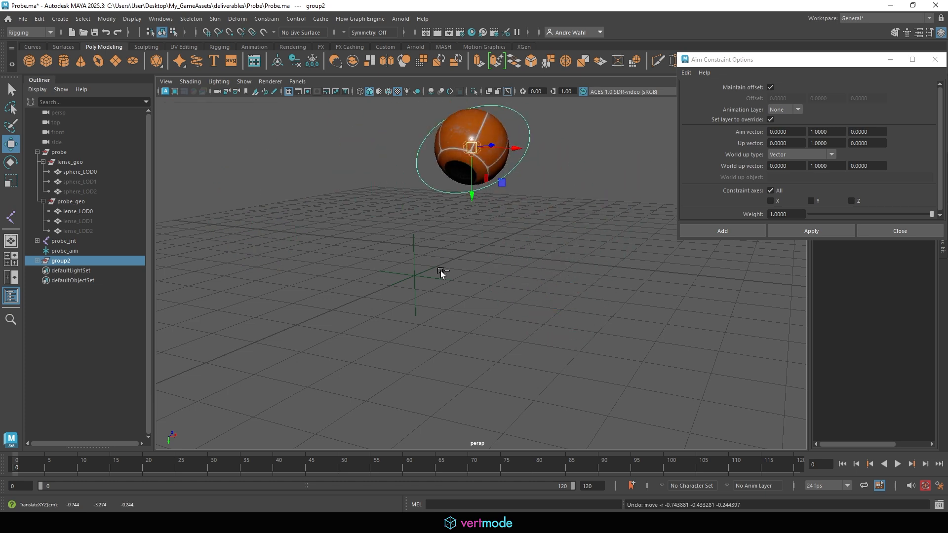
pyautogui.hotkey('ctrl', 'z')
pyautogui.click(415, 271)
pyautogui.moveTo(415, 275); pyautogui.dragTo(294, 220)
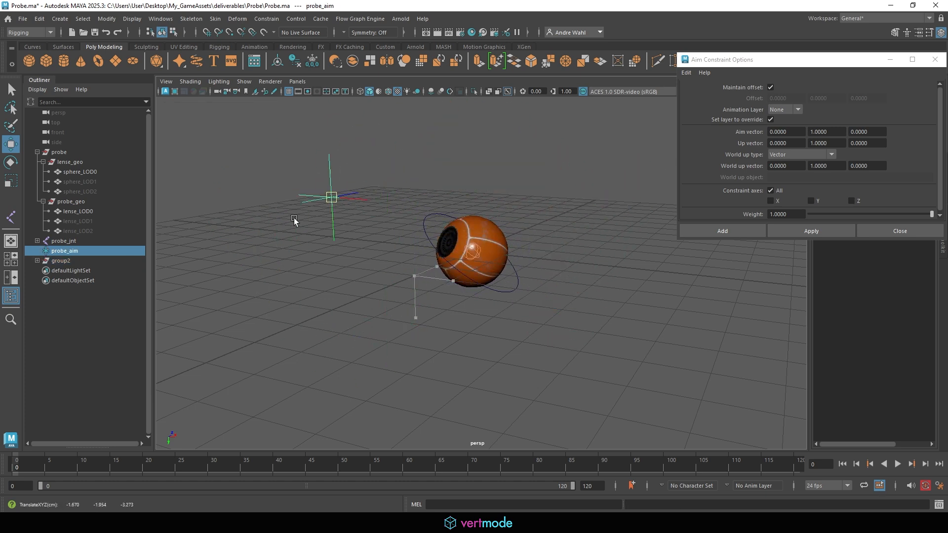
pyautogui.hotkey('ctrl', 'z')
# - Select the probe_ctrl ring, minimize the Aim options, and set its Visibility to 0
pyautogui.click(510, 267)
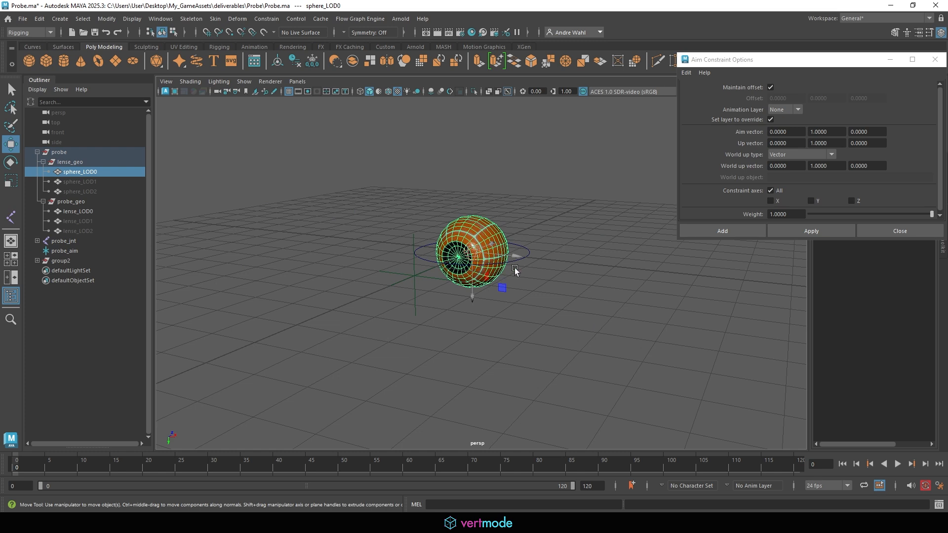
pyautogui.click(525, 257)
pyautogui.click(527, 255)
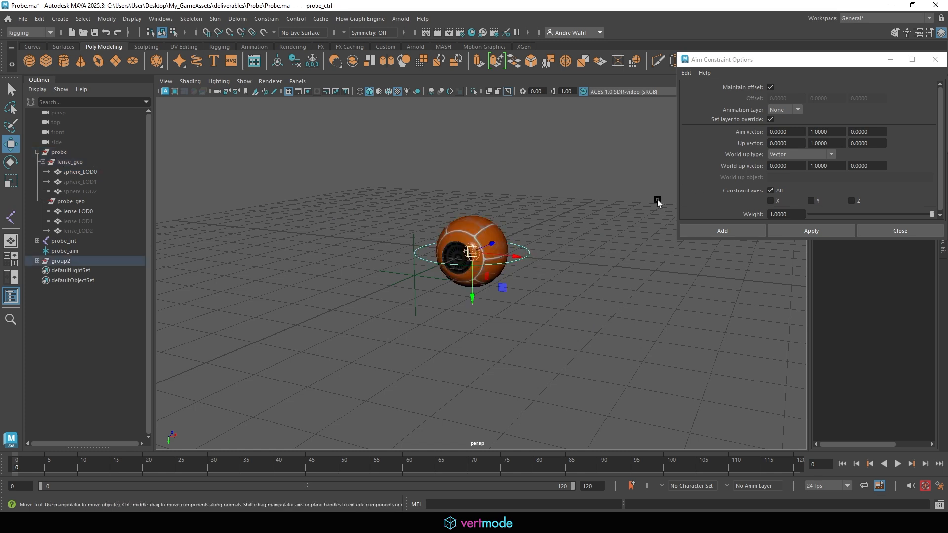
pyautogui.click(889, 58)
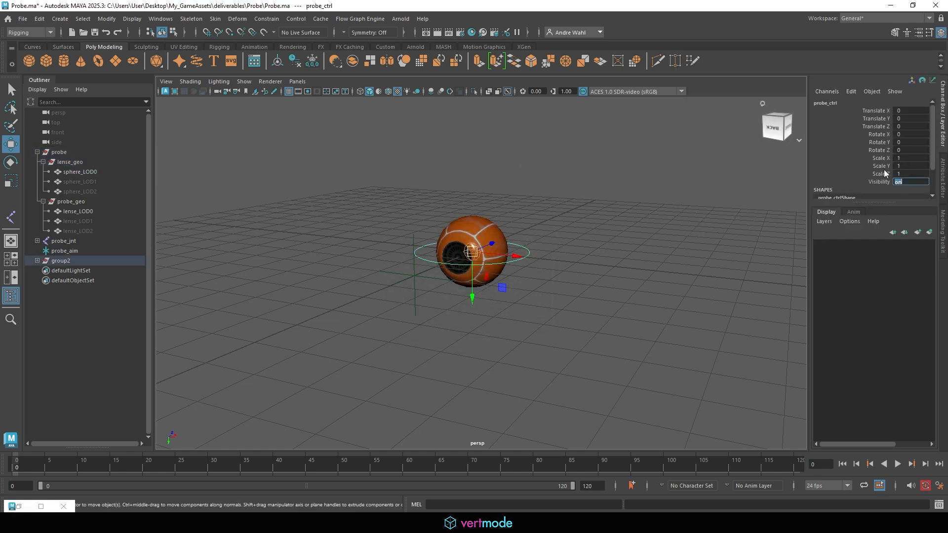
pyautogui.write('0')
pyautogui.press('Return')
# - Add a NURBS circle around the probe and scale it uniformly to about 2.089
pyautogui.keyDown('alt'); pyautogui.moveTo(557, 242); pyautogui.dragTo(611, 254); pyautogui.keyUp('alt')
pyautogui.click(612, 254)
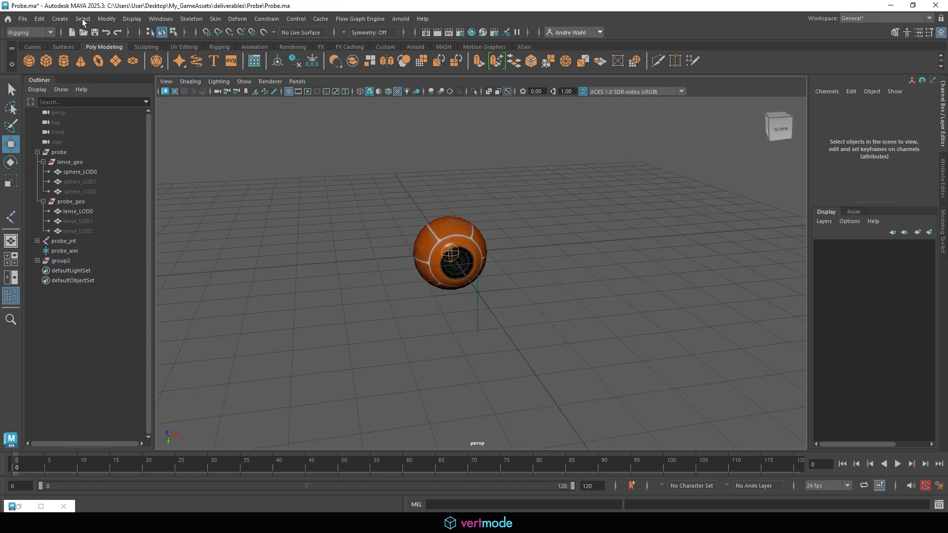
pyautogui.click(59, 19)
pyautogui.moveTo(96, 57)
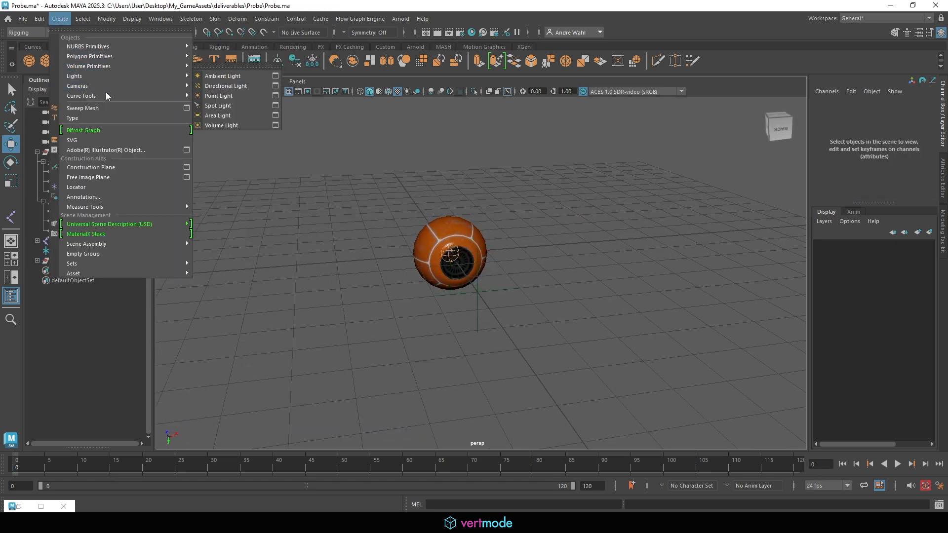
pyautogui.moveTo(110, 97)
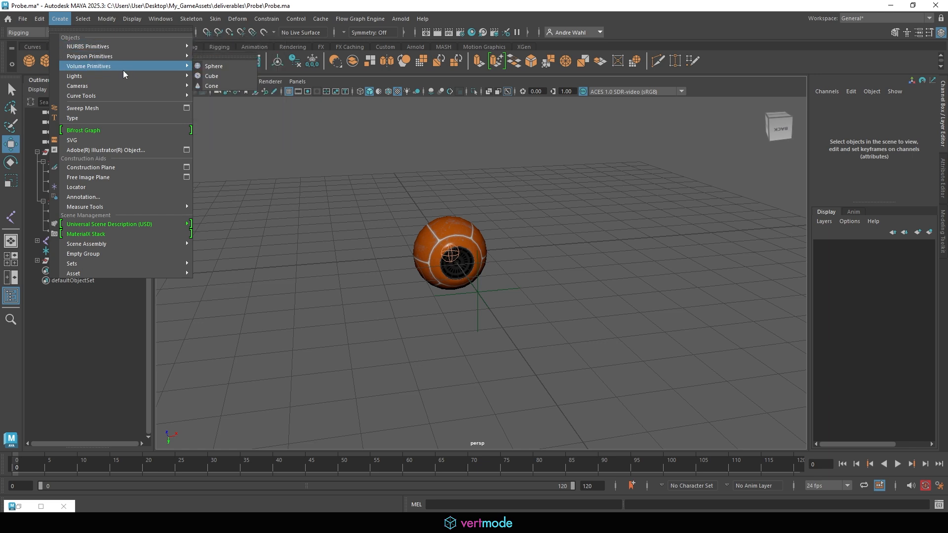
pyautogui.moveTo(141, 95)
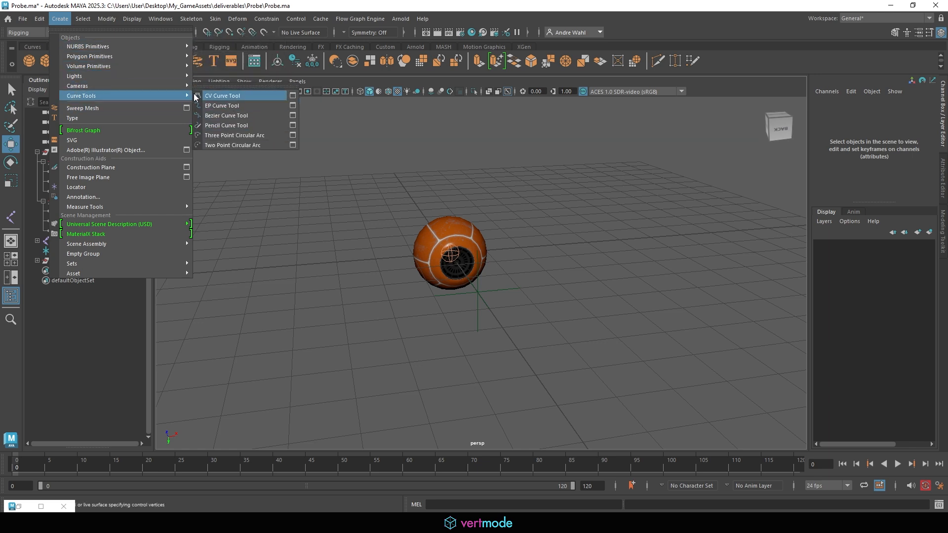
pyautogui.moveTo(148, 49)
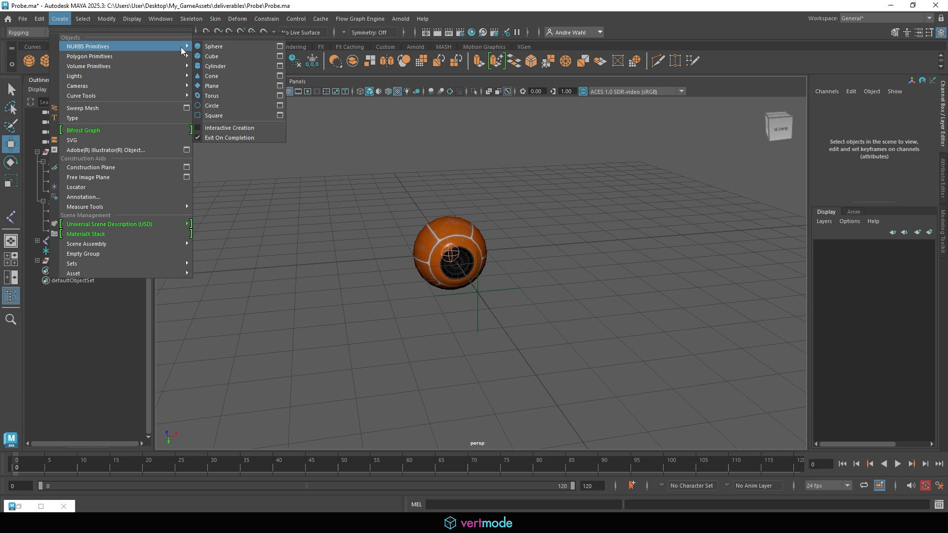
pyautogui.click(218, 106)
pyautogui.press('r')
pyautogui.moveTo(450, 253); pyautogui.dragTo(509, 252)
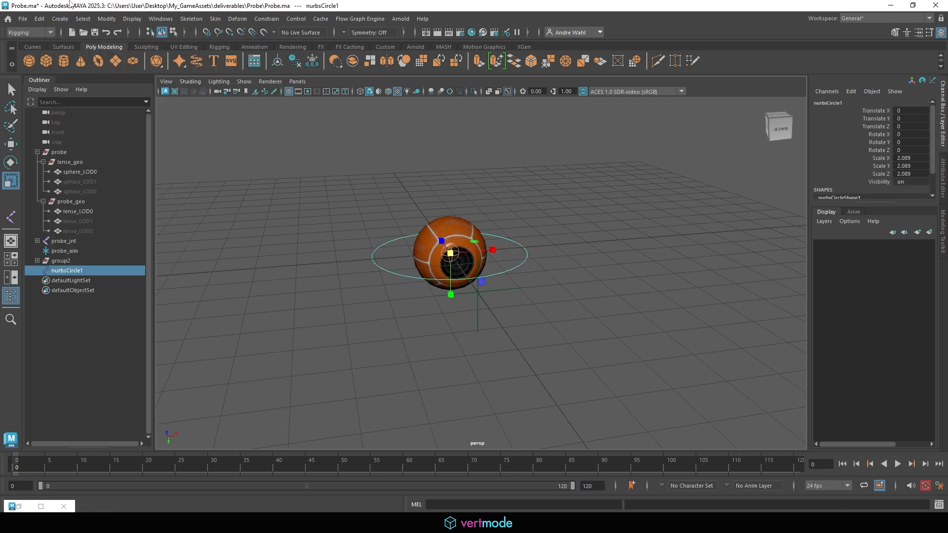
# - Freeze the circle's transformations and parent group2 under nurbsCircle1 in the Outliner
pyautogui.click(105, 24)
pyautogui.click(148, 64)
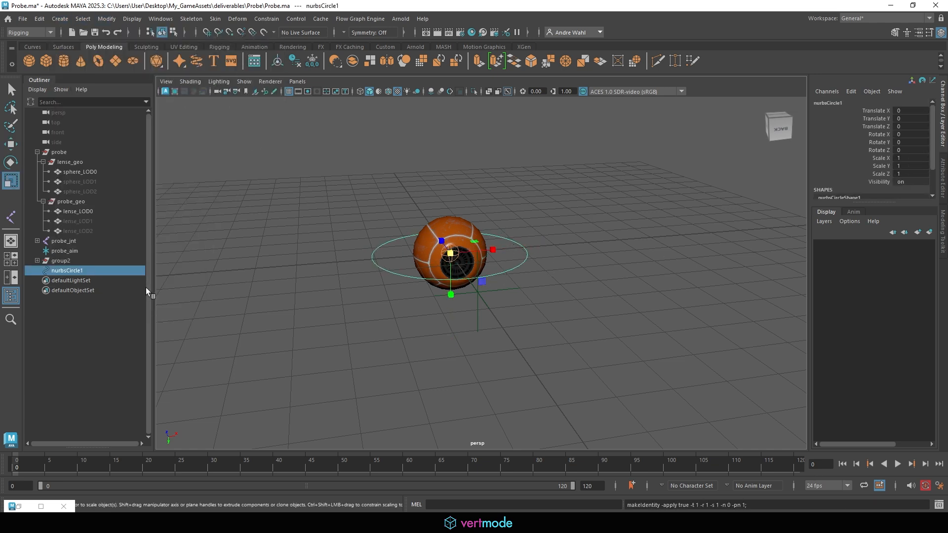
pyautogui.click(46, 261)
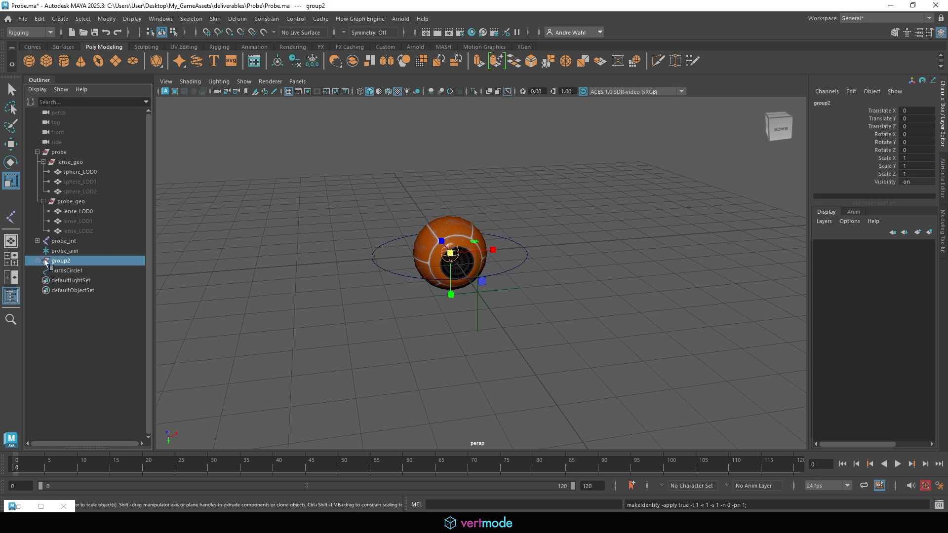
pyautogui.click(38, 261)
pyautogui.moveTo(33, 263); pyautogui.dragTo(68, 274)
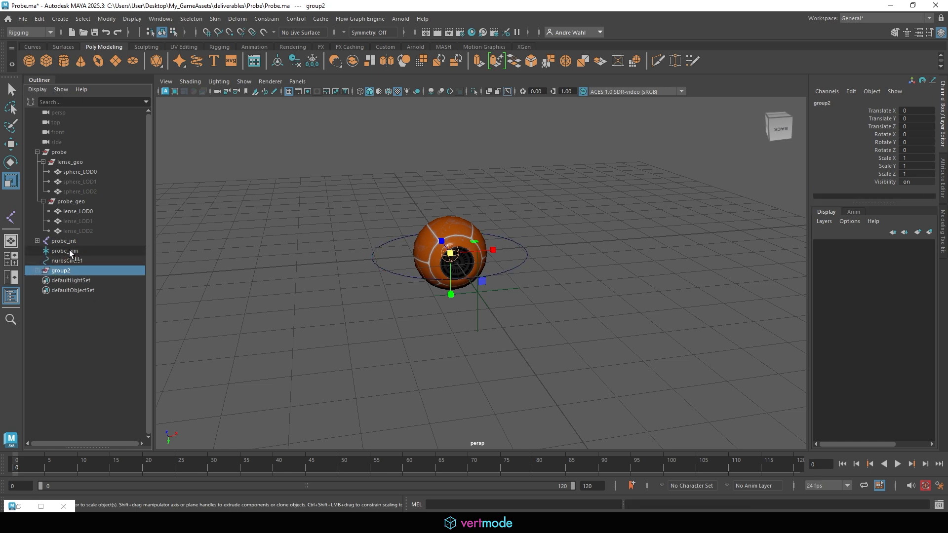
pyautogui.click(63, 252)
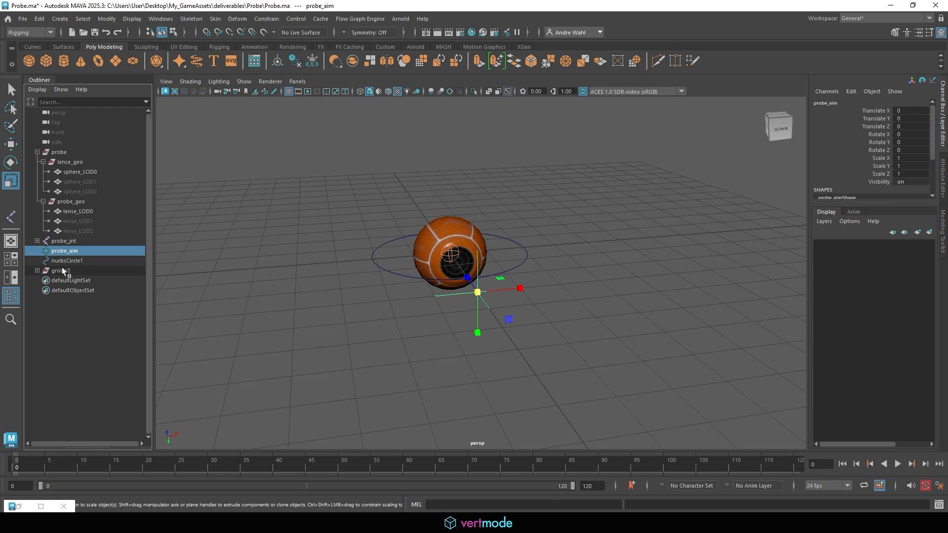
pyautogui.click(67, 272)
pyautogui.moveTo(67, 272); pyautogui.dragTo(64, 260)
pyautogui.click(69, 252)
# - Rename the circle probe_rig and drag it up-left to check the probe follows
pyautogui.doubleClick(63, 252)
pyautogui.write('pro')
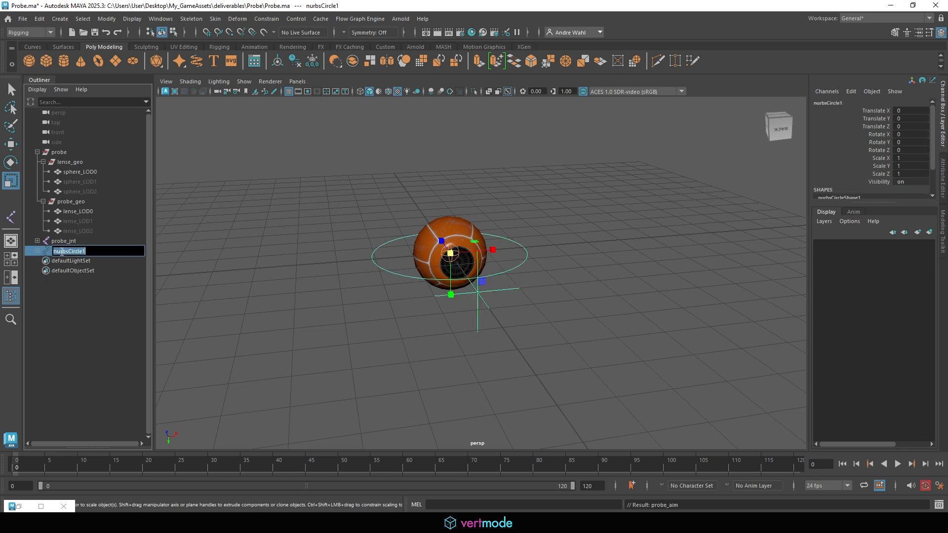
pyautogui.write('be_rig')
pyautogui.press('Return')
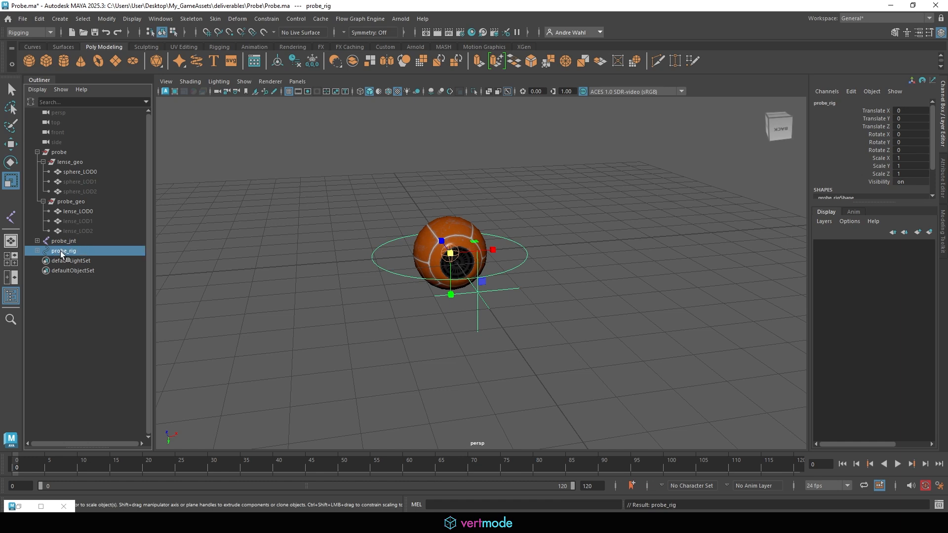
pyautogui.press('w')
pyautogui.moveTo(450, 254)
pyautogui.mouseDown()
pyautogui.moveTo(381, 247)
pyautogui.moveTo(331, 183)
pyautogui.moveTo(333, 197)
pyautogui.moveTo(408, 173)
pyautogui.moveTo(440, 262)
pyautogui.mouseUp()
pyautogui.click(486, 181)
pyautogui.click(423, 164)
# - Test-move probe_rig to confirm the probe follows, then undo it back to the origin
pyautogui.click(448, 143)
pyautogui.scroll(-3, 441, 144)
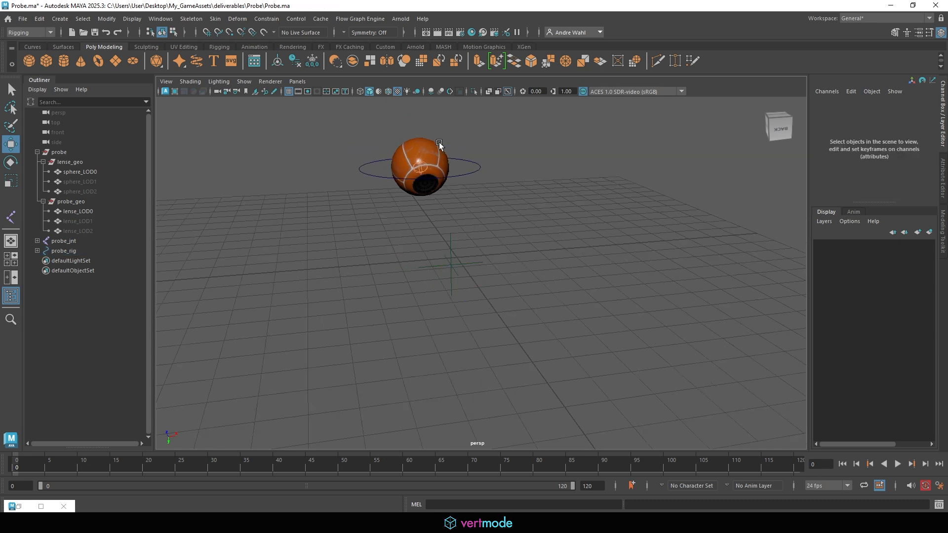
pyautogui.click(461, 179)
pyautogui.moveTo(418, 166)
pyautogui.mouseDown()
pyautogui.moveTo(468, 226)
pyautogui.moveTo(448, 160)
pyautogui.moveTo(405, 197)
pyautogui.moveTo(522, 117)
pyautogui.moveTo(417, 163)
pyautogui.mouseUp()
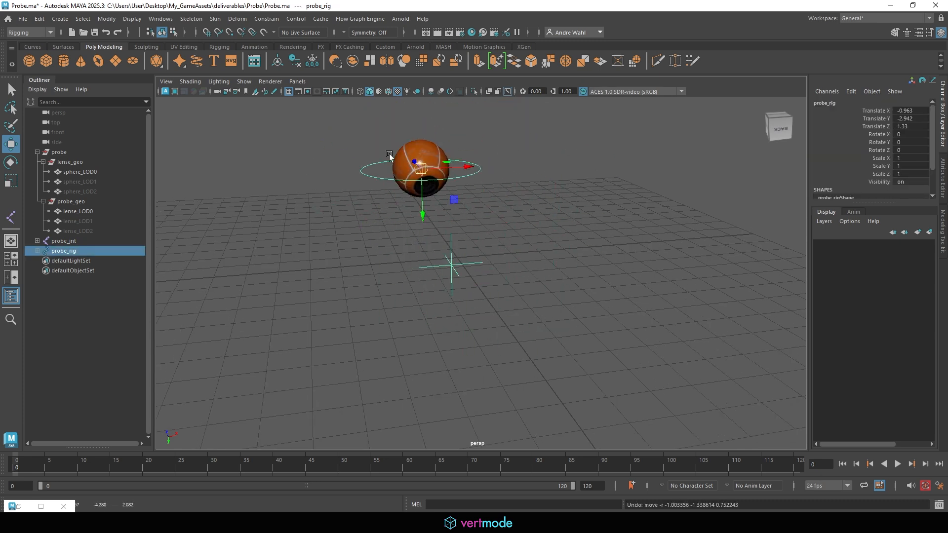
pyautogui.hotkey('ctrl', 'z')
pyautogui.hotkey('ctrl', 'z')
pyautogui.hotkey('ctrl', 'z')
pyautogui.hotkey('ctrl', 'z')
pyautogui.hotkey('ctrl', 'z')
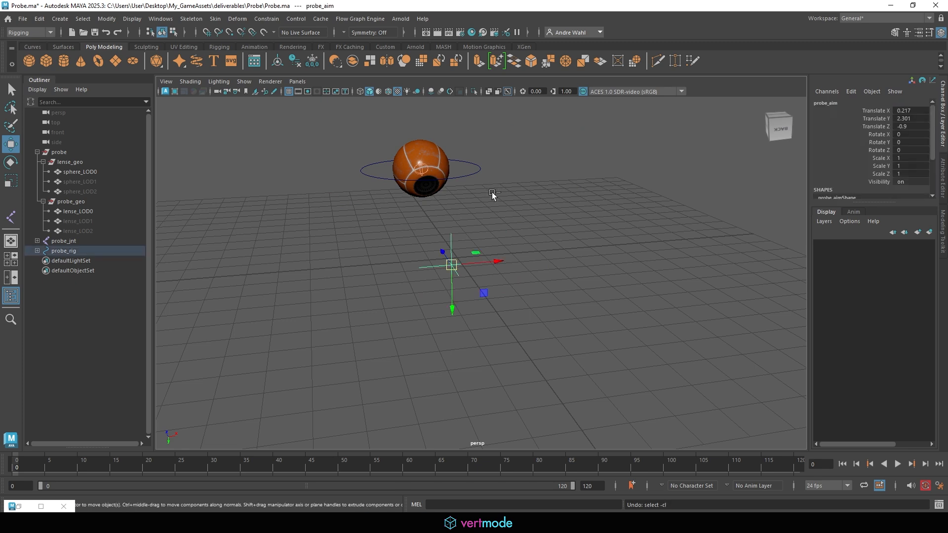
pyautogui.hotkey('ctrl', 'z')
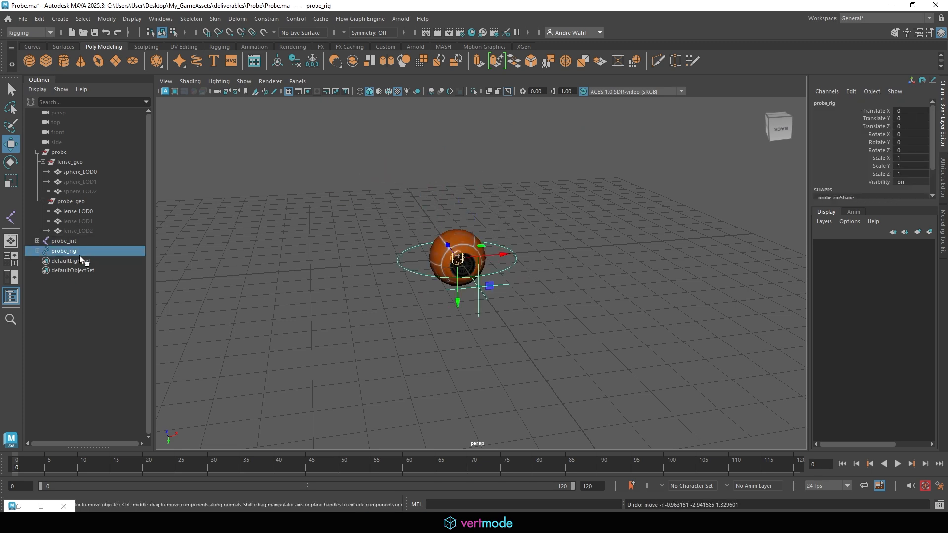
# - Expand probe_rig in the Outliner to inspect its children, then clear the selection
pyautogui.click(37, 250)
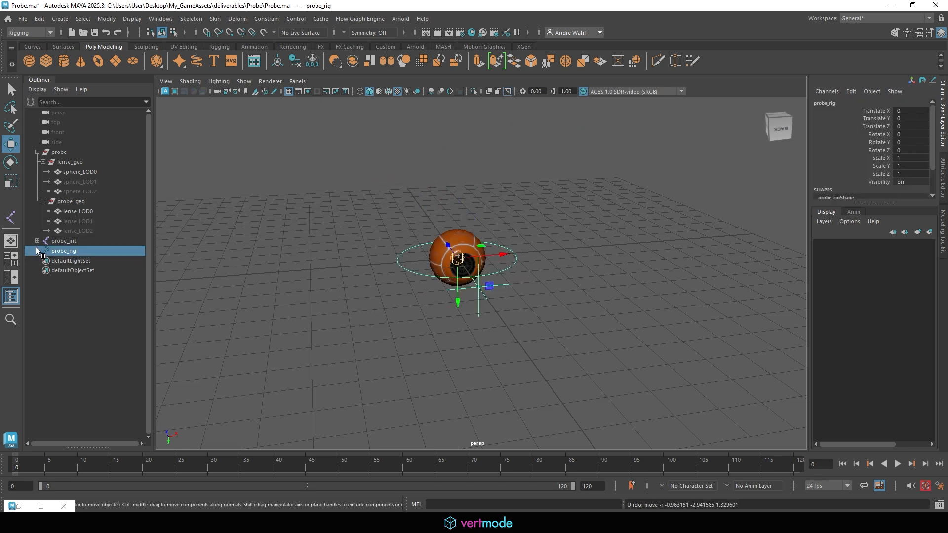
pyautogui.click(342, 263)
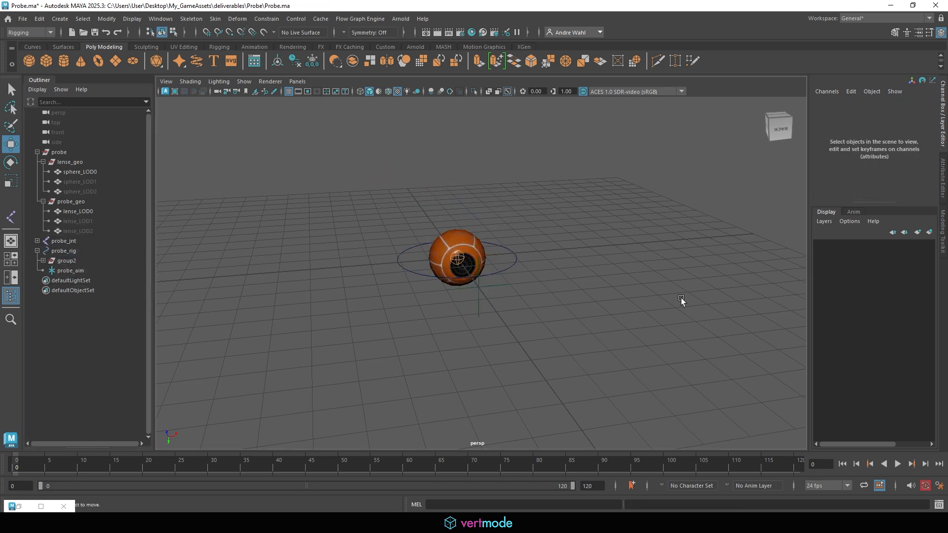
pyautogui.click(411, 271)
pyautogui.click(283, 164)
pyautogui.click(60, 19)
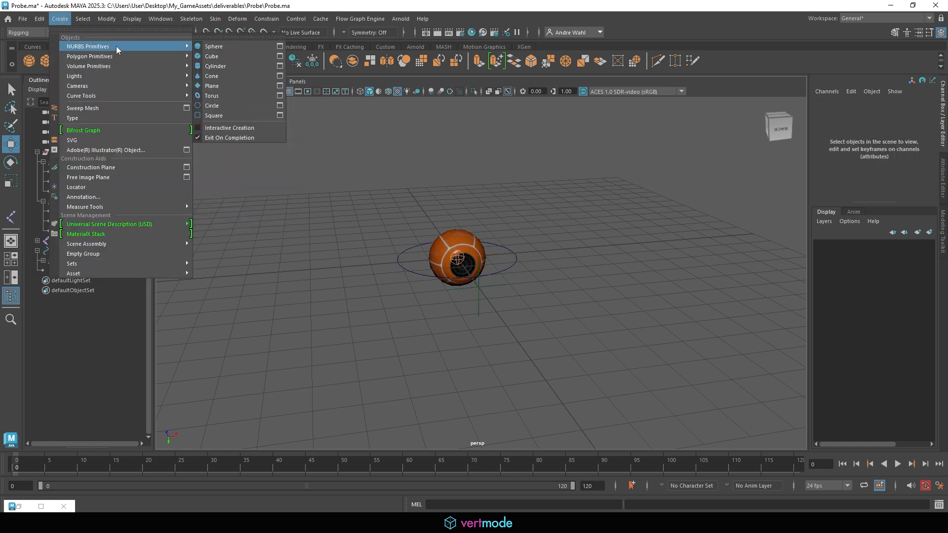
# - Add another NURBS circle, scale it to 1.573 and freeze its transformations
pyautogui.click(212, 105)
pyautogui.scroll(4, 430, 242)
pyautogui.press('r')
pyautogui.moveTo(431, 243); pyautogui.dragTo(469, 241)
pyautogui.click(107, 19)
pyautogui.click(137, 66)
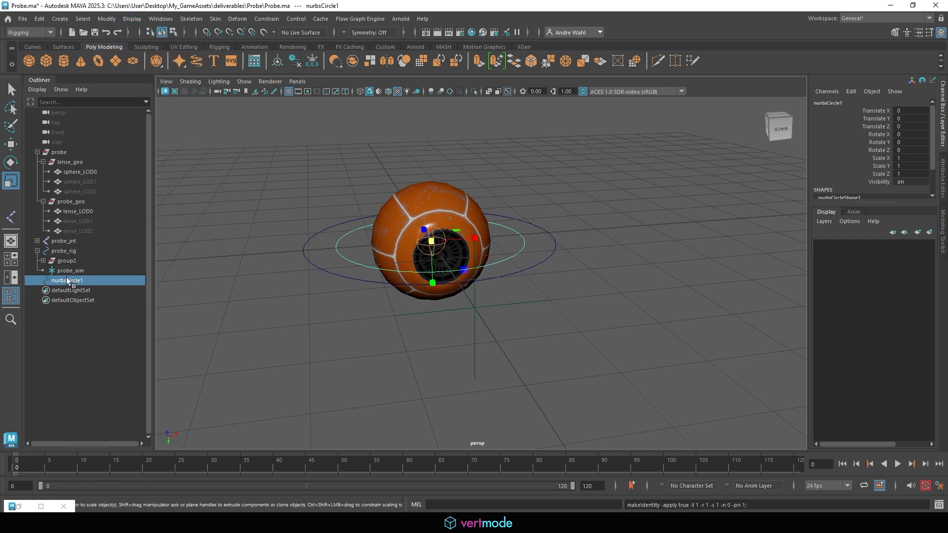
# - Parent the new circle under probe_rig and place group2 beneath it
pyautogui.moveTo(66, 283)
pyautogui.mouseDown(button='middle')
pyautogui.moveTo(67, 252)
pyautogui.moveTo(81, 288)
pyautogui.moveTo(72, 282)
pyautogui.mouseUp(button='middle')
pyautogui.click(55, 260)
pyautogui.click(71, 261)
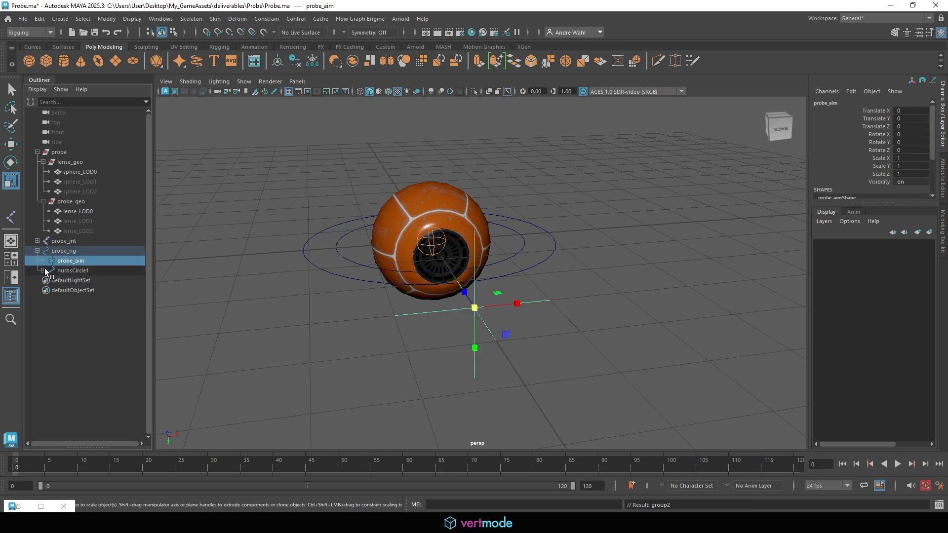
pyautogui.click(72, 270)
# - Test-move the circle and probe_rig to confirm the probe follows, undoing each move
pyautogui.press('w')
pyautogui.moveTo(433, 242); pyautogui.dragTo(409, 126)
pyautogui.hotkey('ctrl', 'z')
pyautogui.click(64, 251)
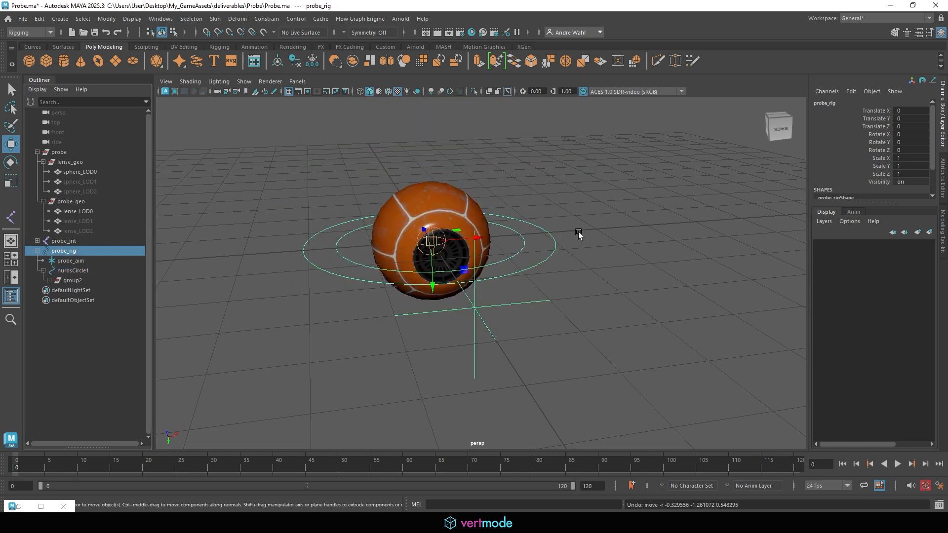
pyautogui.moveTo(452, 252); pyautogui.dragTo(548, 112)
pyautogui.hotkey('ctrl', 'z')
pyautogui.hotkey('ctrl', 'z')
pyautogui.hotkey('ctrl', 'z')
pyautogui.hotkey('ctrl', 'z')
pyautogui.hotkey('ctrl', 'z')
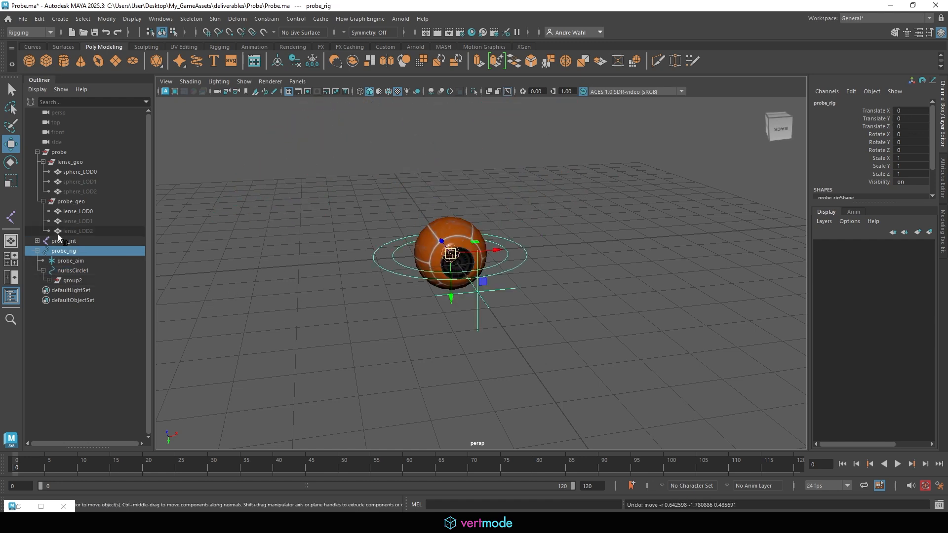
# - Rename the new circle nurbsCircle1 to Probe_ctrl
pyautogui.click(85, 261)
pyautogui.doubleClick(88, 271)
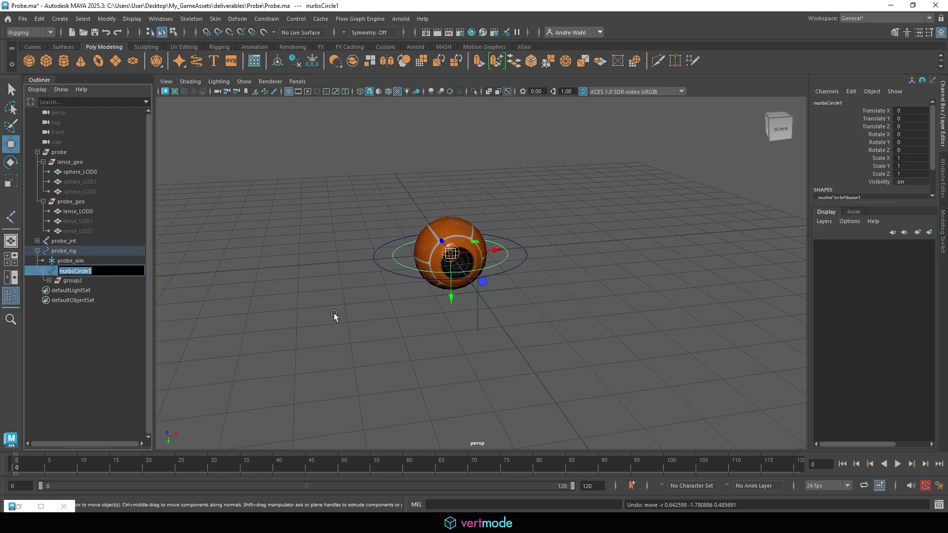
pyautogui.write('Probe_ctrl')
pyautogui.press('Return')
# - Rename group2 beneath Probe_ctrl to proveAim and collapse the hierarchy
pyautogui.click(49, 280)
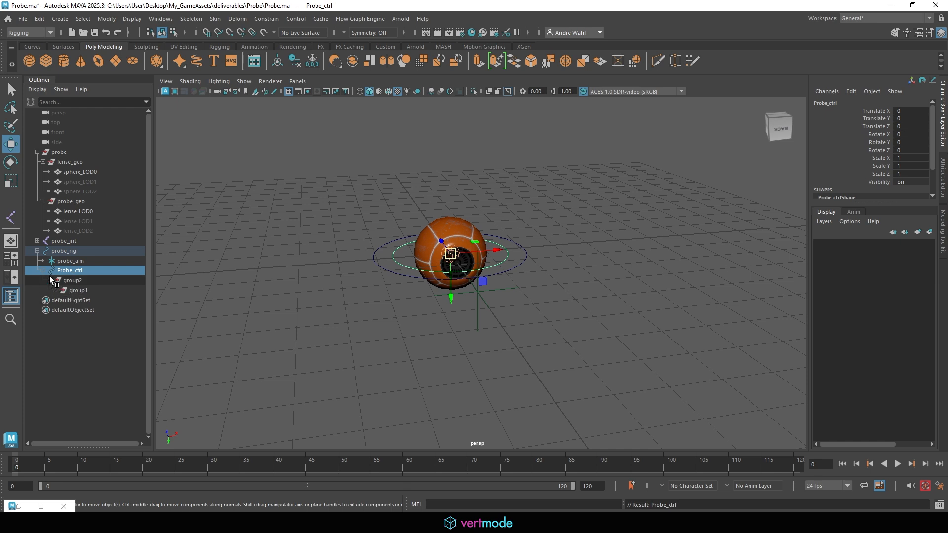
pyautogui.click(54, 291)
pyautogui.click(79, 281)
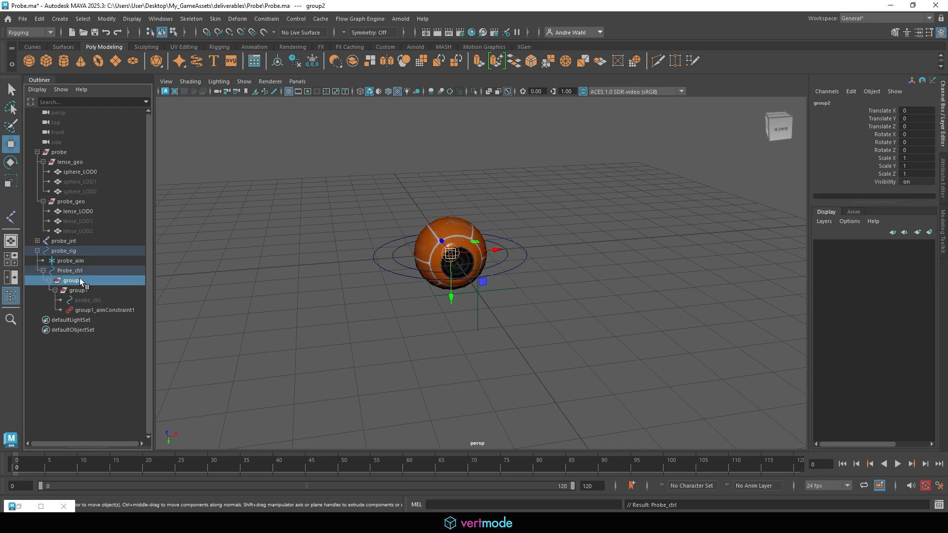
pyautogui.doubleClick(93, 280)
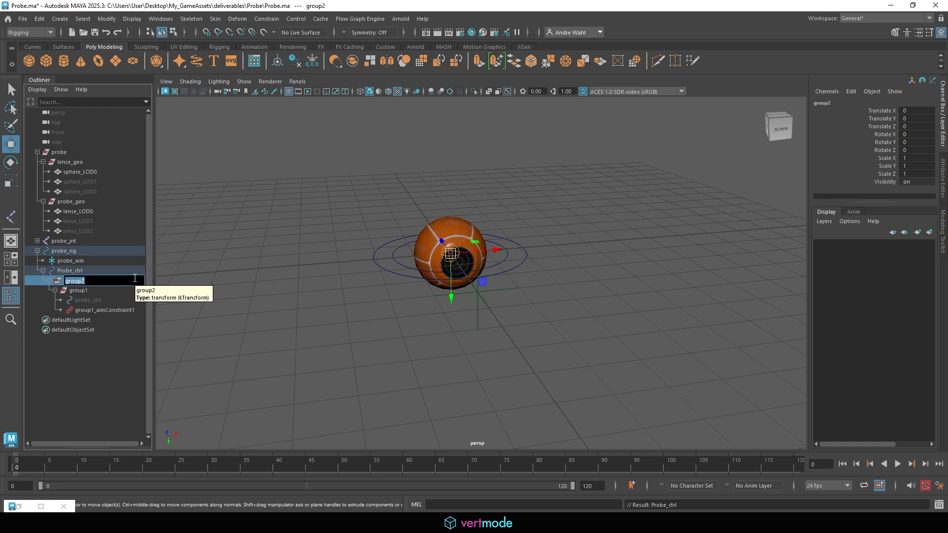
pyautogui.write('proveAim')
pyautogui.press('Return')
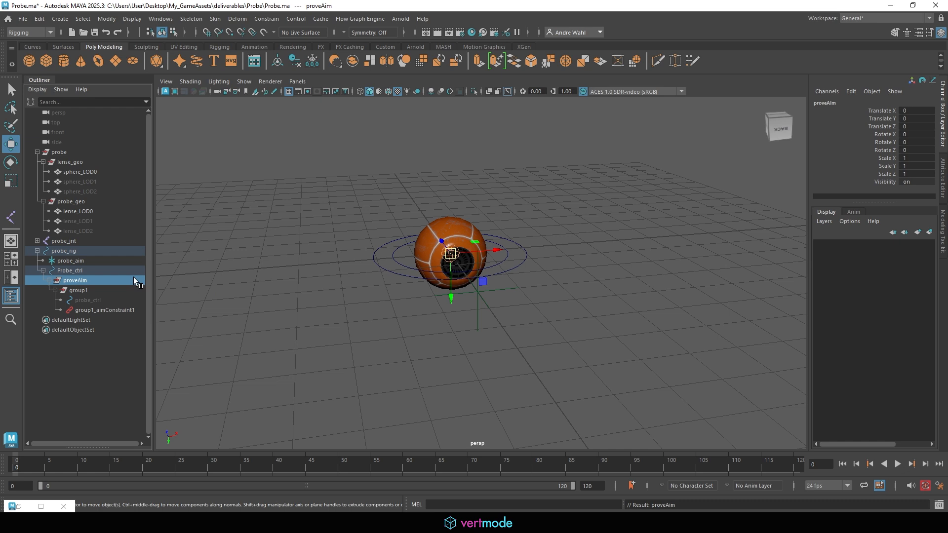
pyautogui.click(38, 251)
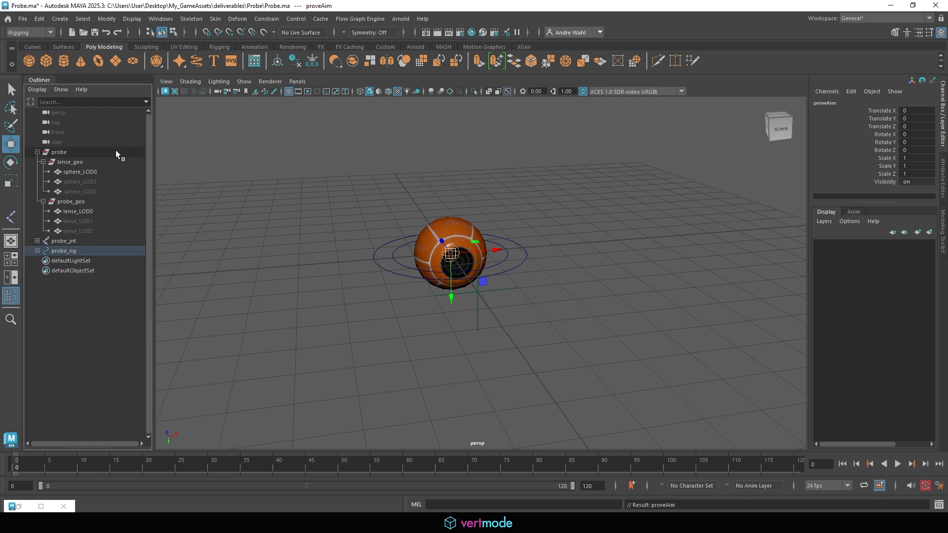
# - Group probe, probe_jnt and probe_rig into a new top-level group named probe_rig
pyautogui.click(37, 152)
pyautogui.click(64, 151)
pyautogui.keyDown('shift'); pyautogui.click(78, 172); pyautogui.keyUp('shift')
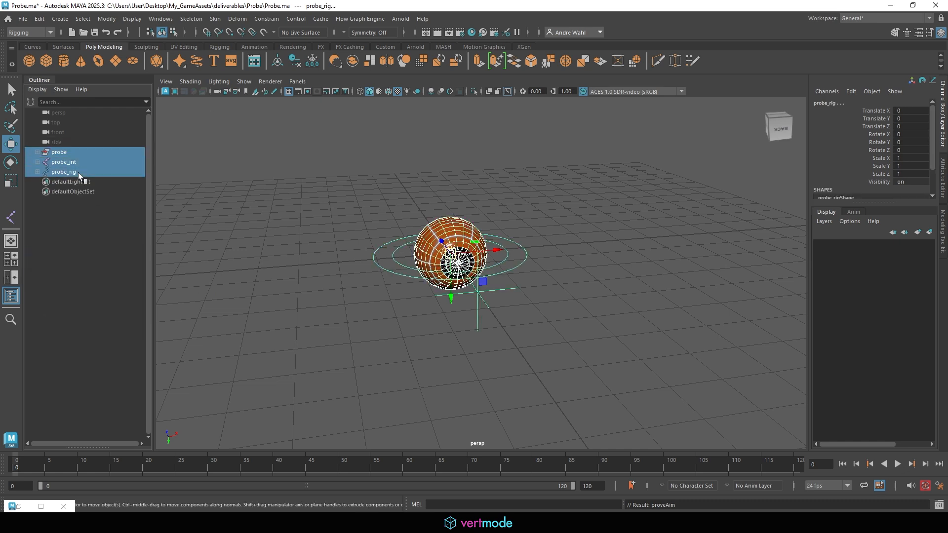
pyautogui.hotkey('ctrl', 'g')
pyautogui.doubleClick(75, 153)
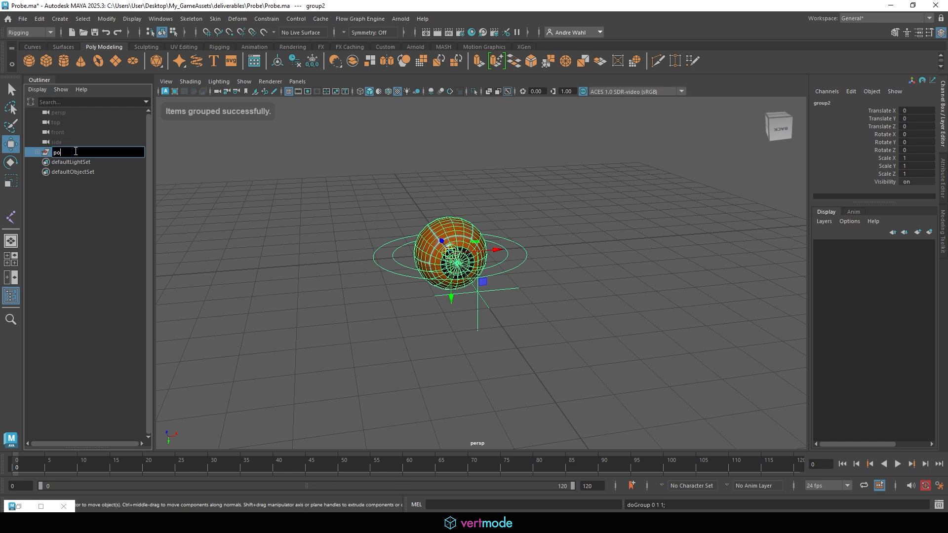
pyautogui.write('probe_rig')
pyautogui.press('Return')
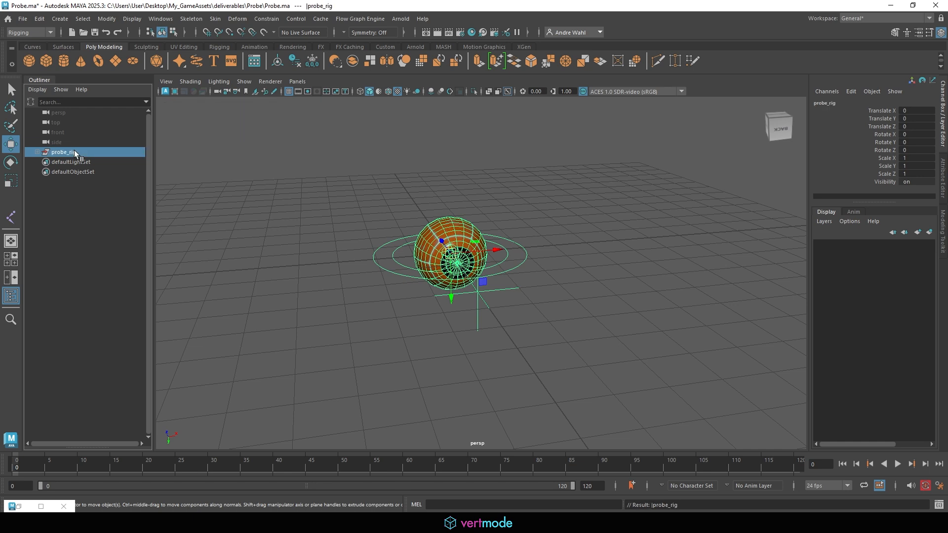
# - Put probe_jnt into its own group named jnt_grp
pyautogui.click(38, 151)
pyautogui.click(91, 173)
pyautogui.hotkey('ctrl', 'g')
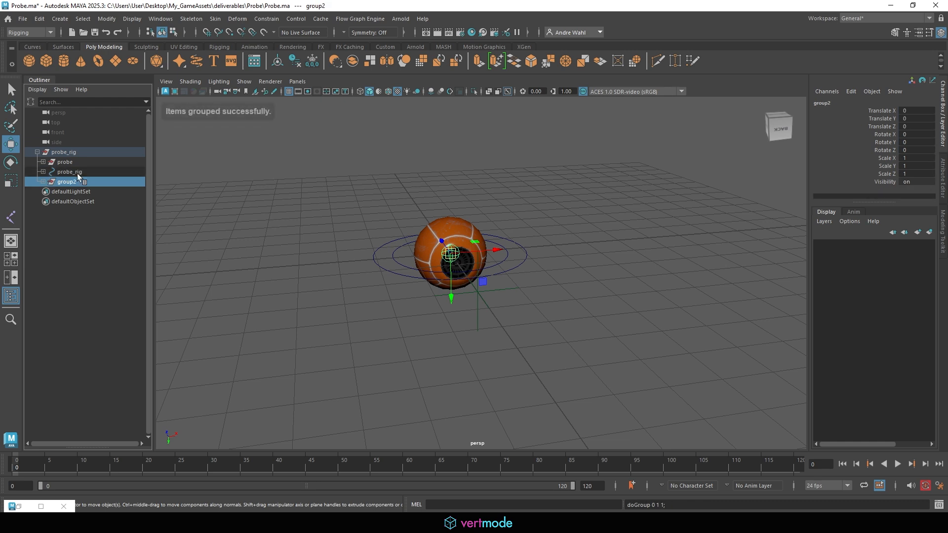
pyautogui.doubleClick(78, 181)
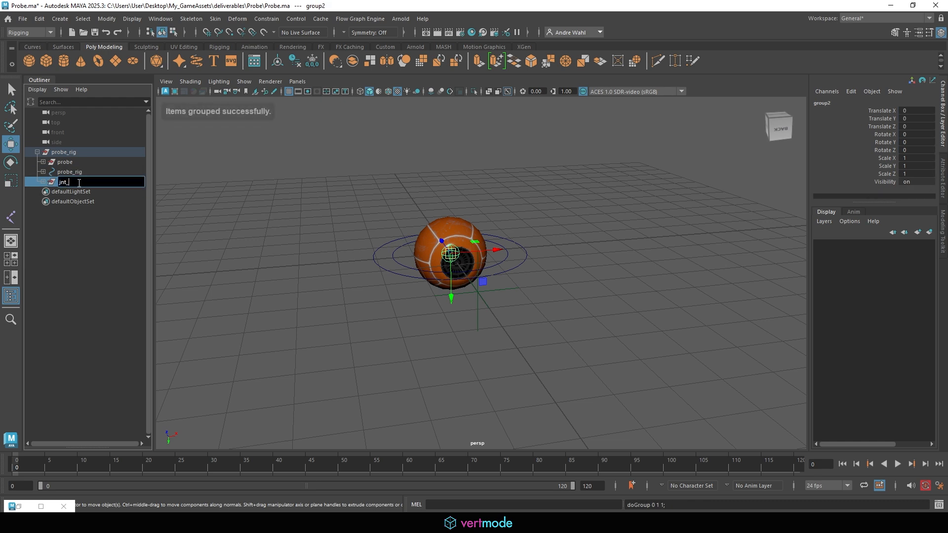
pyautogui.press('Return')
# - Put the inner probe_rig control into its own group named ctrl_grp
pyautogui.click(73, 172)
pyautogui.hotkey('ctrl', 'g')
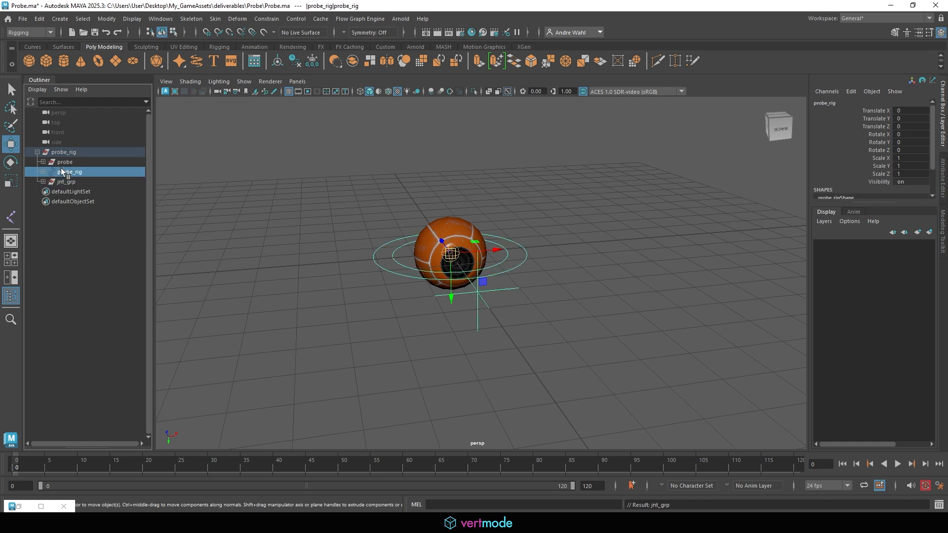
pyautogui.doubleClick(68, 182)
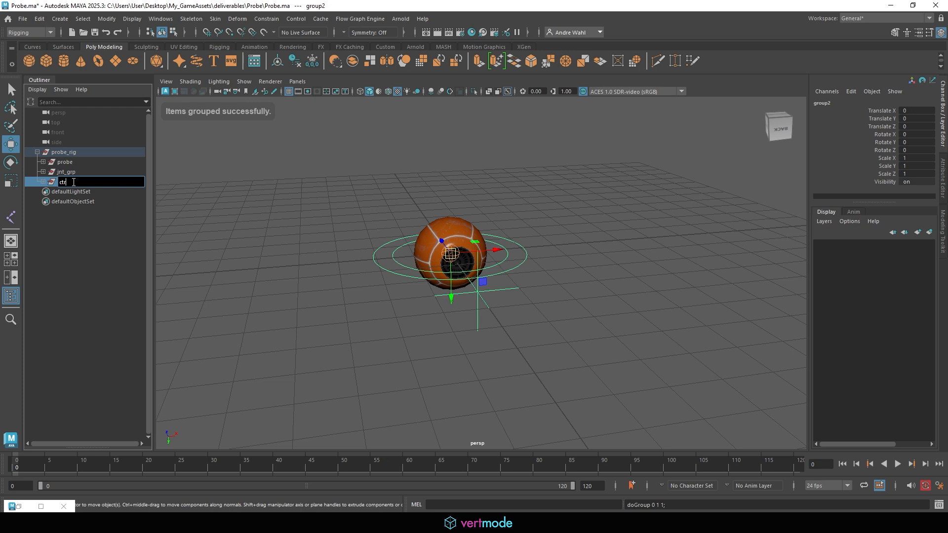
pyautogui.press('Return')
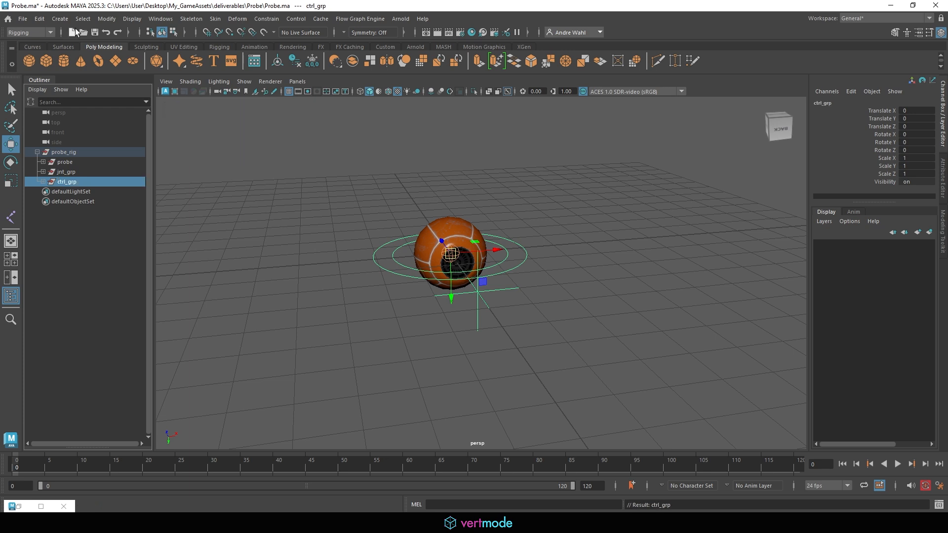
pyautogui.click(23, 18)
# - Save the scene under the new name Probe_rig.ma
pyautogui.click(76, 73)
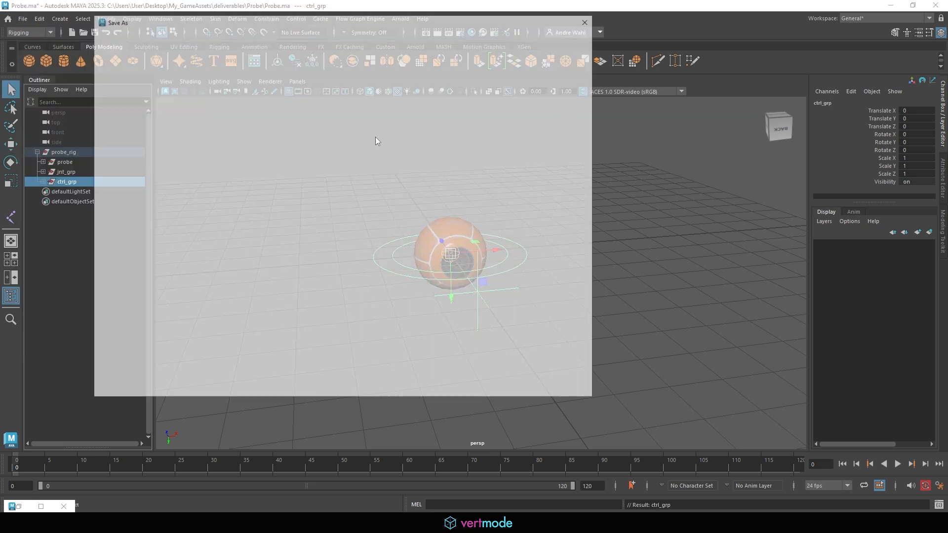
pyautogui.write('Probe_r')
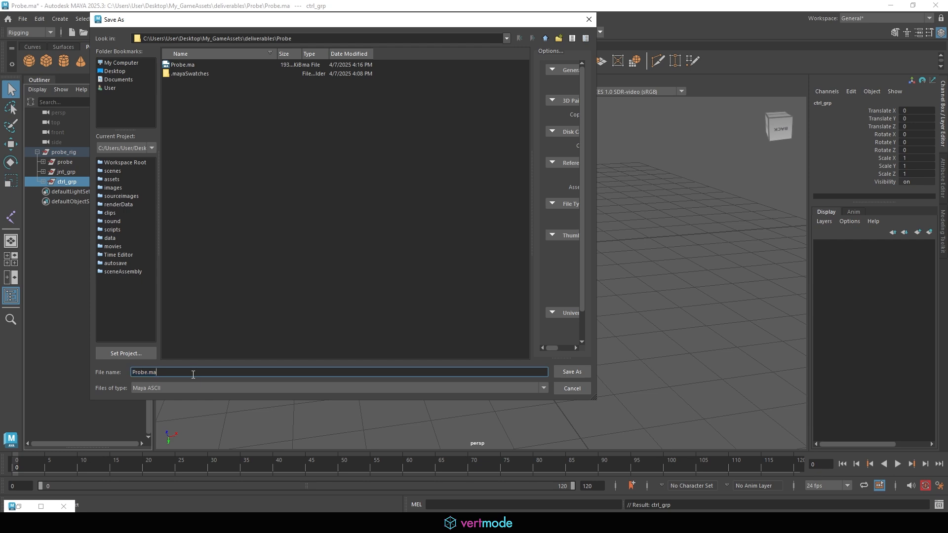
pyautogui.write('ig')
pyautogui.click(579, 370)
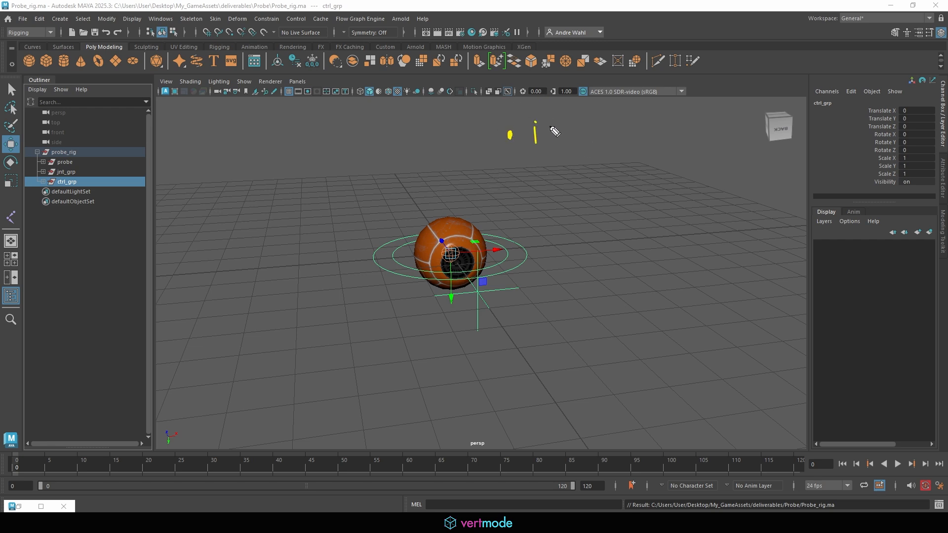
pyautogui.moveTo(549, 129)
pyautogui.mouseDown()
pyautogui.moveTo(552, 143)
pyautogui.moveTo(564, 141)
pyautogui.mouseUp()
pyautogui.moveTo(568, 132); pyautogui.dragTo(581, 139)
pyautogui.moveTo(517, 164); pyautogui.dragTo(599, 155)
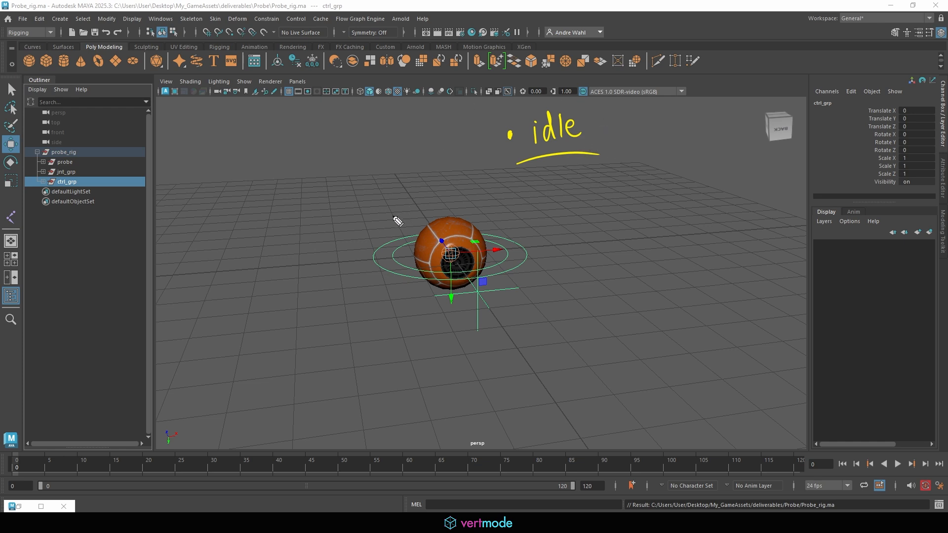
pyautogui.moveTo(349, 232)
pyautogui.mouseDown()
pyautogui.moveTo(347, 174)
pyautogui.moveTo(354, 213)
pyautogui.mouseUp()
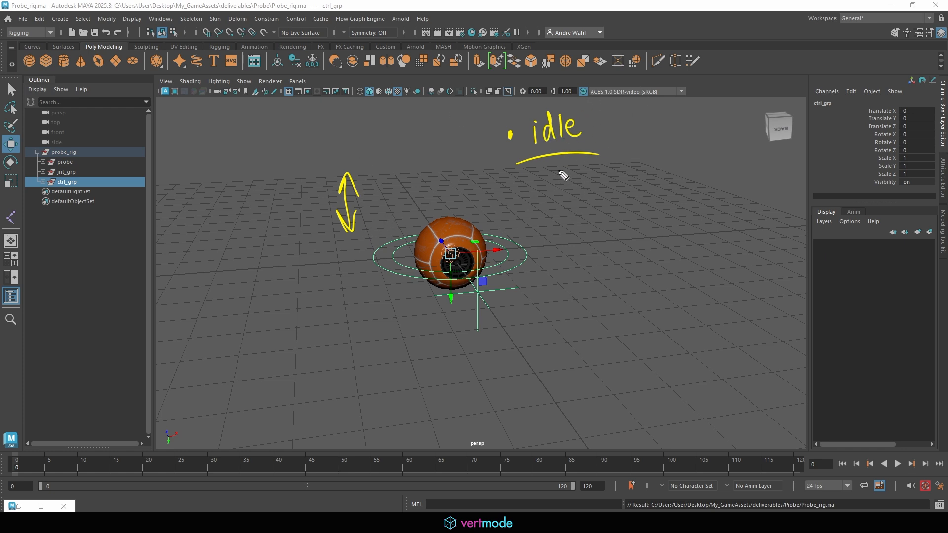
pyautogui.moveTo(559, 184); pyautogui.dragTo(657, 179)
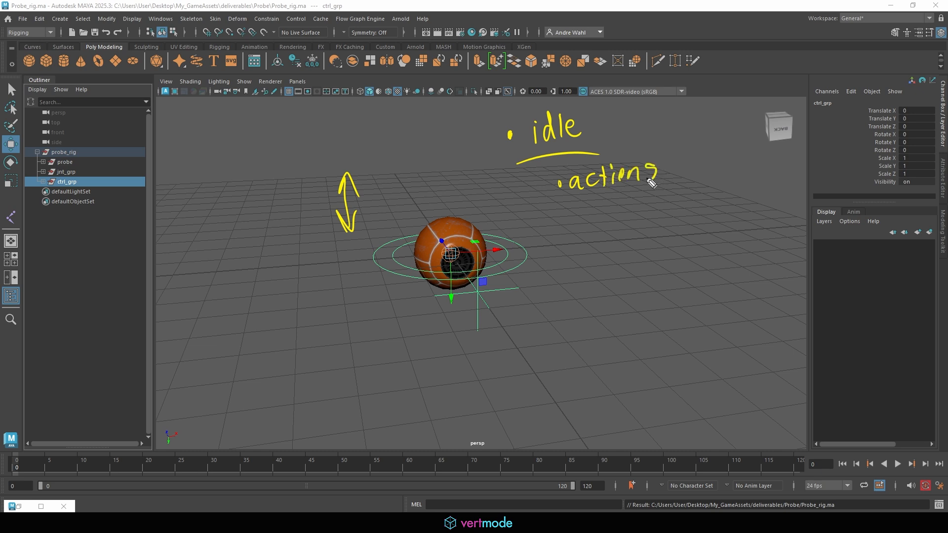
pyautogui.moveTo(568, 200); pyautogui.dragTo(674, 188)
pyautogui.moveTo(433, 161)
pyautogui.mouseDown()
pyautogui.moveTo(440, 153)
pyautogui.moveTo(444, 173)
pyautogui.moveTo(348, 296)
pyautogui.moveTo(514, 195)
pyautogui.mouseUp()
pyautogui.moveTo(596, 221)
pyautogui.mouseDown()
pyautogui.moveTo(598, 267)
pyautogui.moveTo(613, 238)
pyautogui.moveTo(611, 253)
pyautogui.mouseUp()
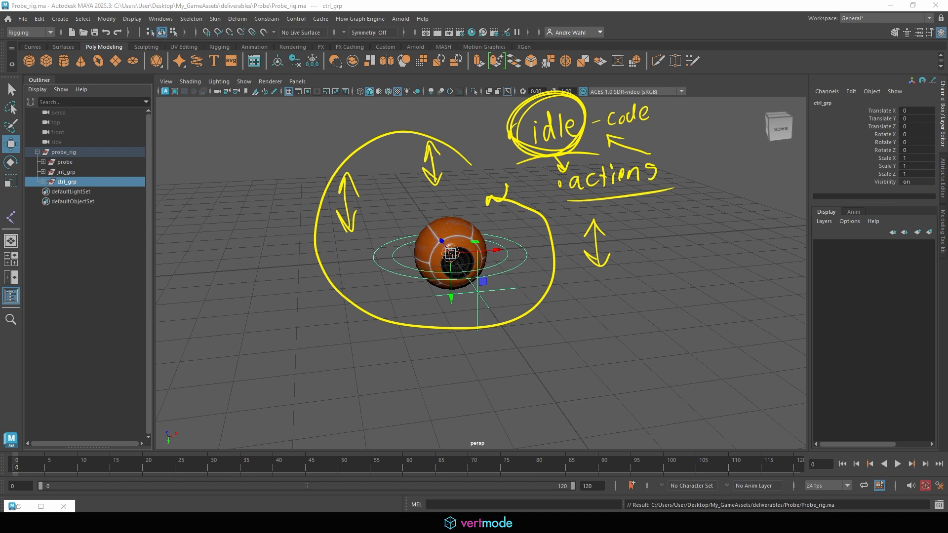
pyautogui.press('Escape')
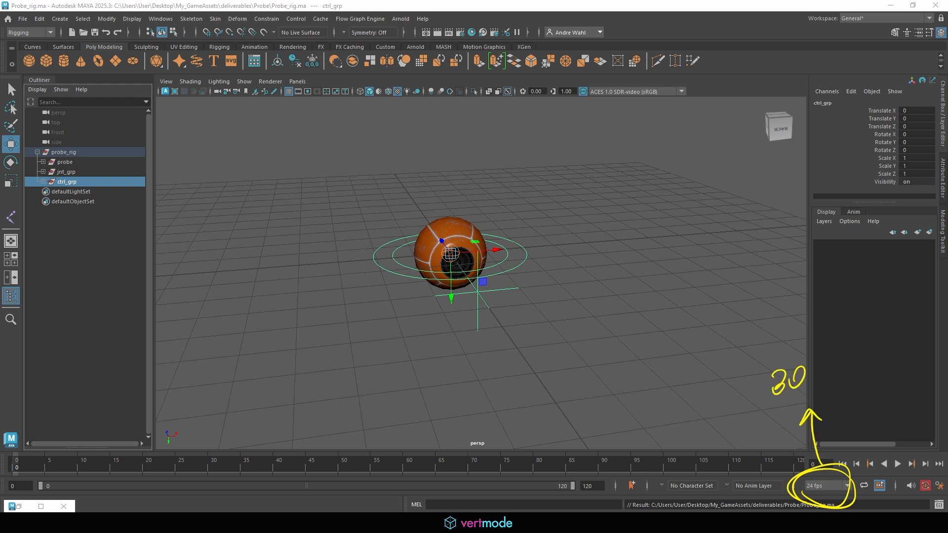
# - Set the frame rate to 30 fps and raise probe_rig to Translate Y -6.414
pyautogui.click(827, 486)
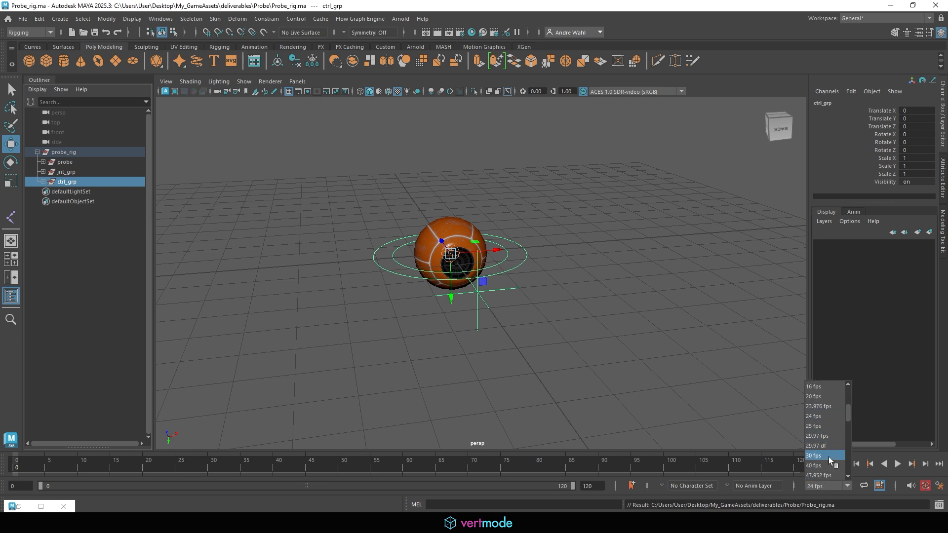
pyautogui.click(828, 456)
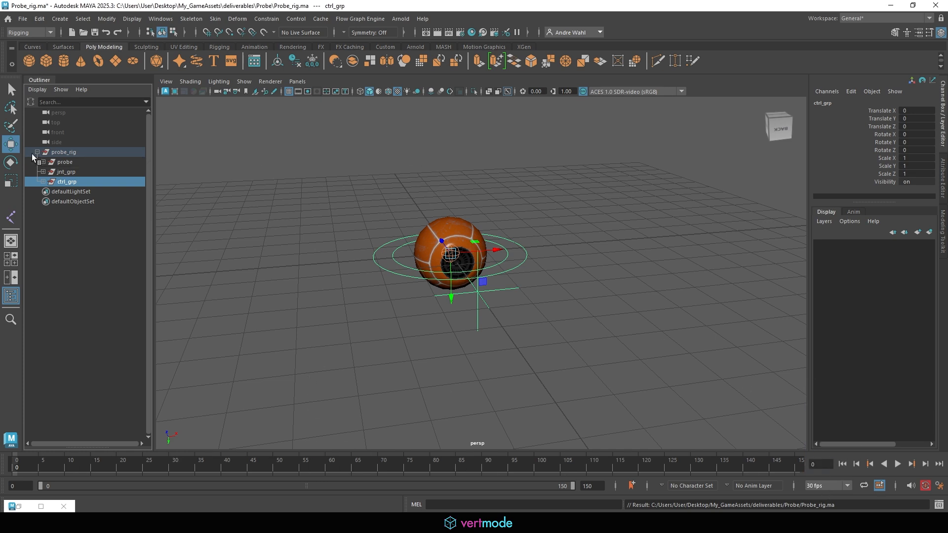
pyautogui.click(84, 151)
pyautogui.click(546, 258)
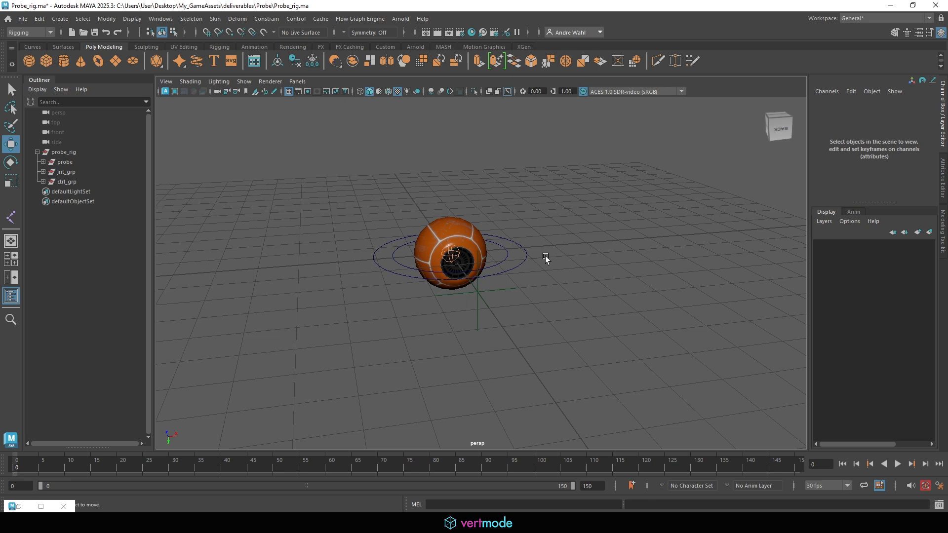
pyautogui.click(514, 270)
pyautogui.keyDown('alt'); pyautogui.moveTo(514, 269); pyautogui.dragTo(479, 279); pyautogui.keyUp('alt')
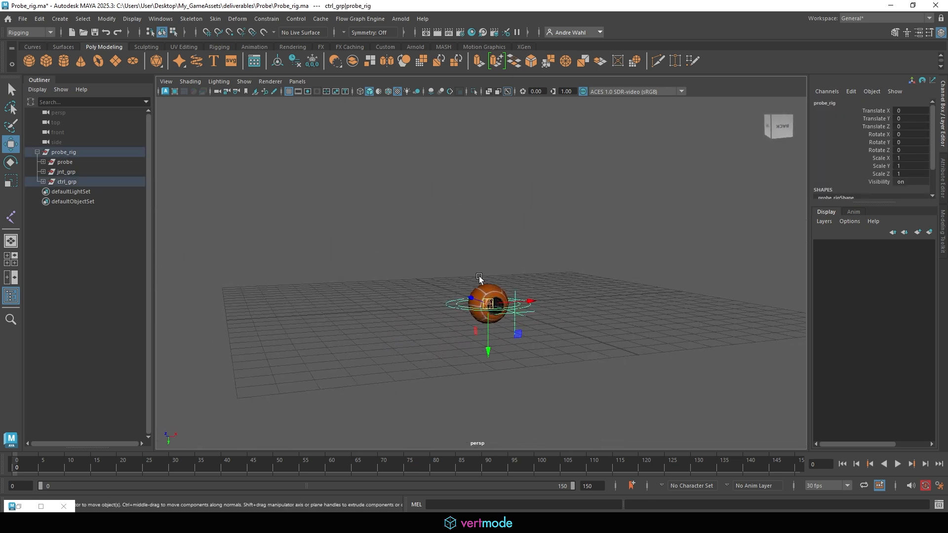
pyautogui.moveTo(481, 338); pyautogui.dragTo(480, 281)
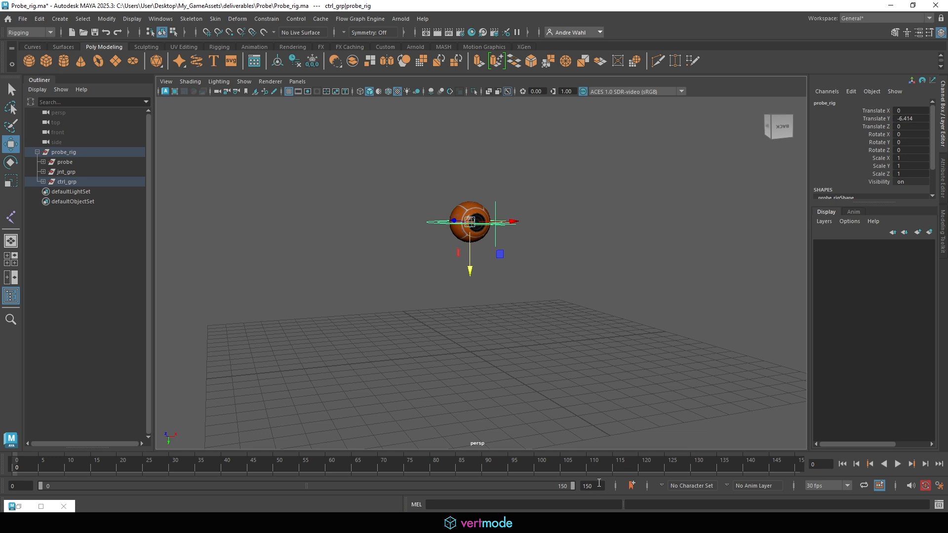
# - Set the playback end to 30 frames and key all of probe_rig's channels
pyautogui.doubleClick(592, 486)
pyautogui.write('30')
pyautogui.press('Return')
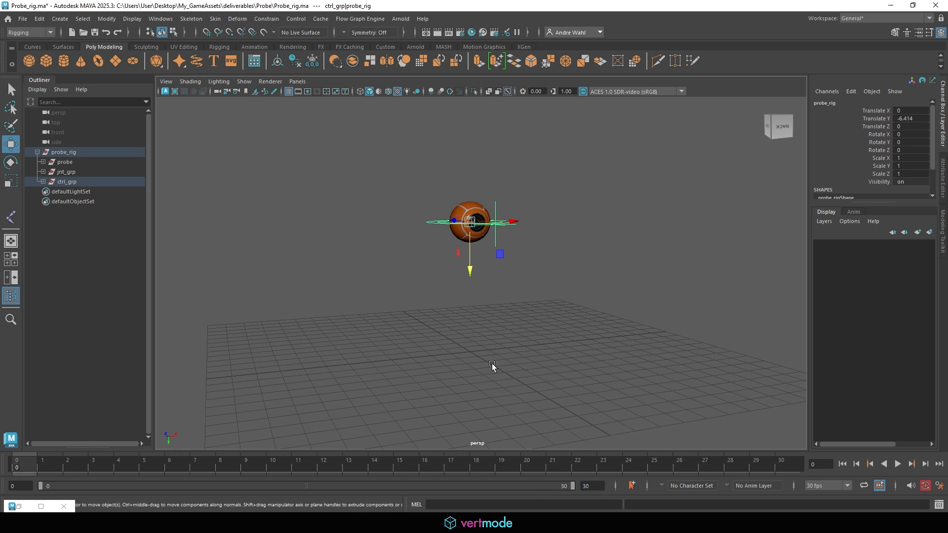
pyautogui.keyDown('alt'); pyautogui.moveTo(478, 240); pyautogui.dragTo(437, 317, button='middle'); pyautogui.keyUp('alt')
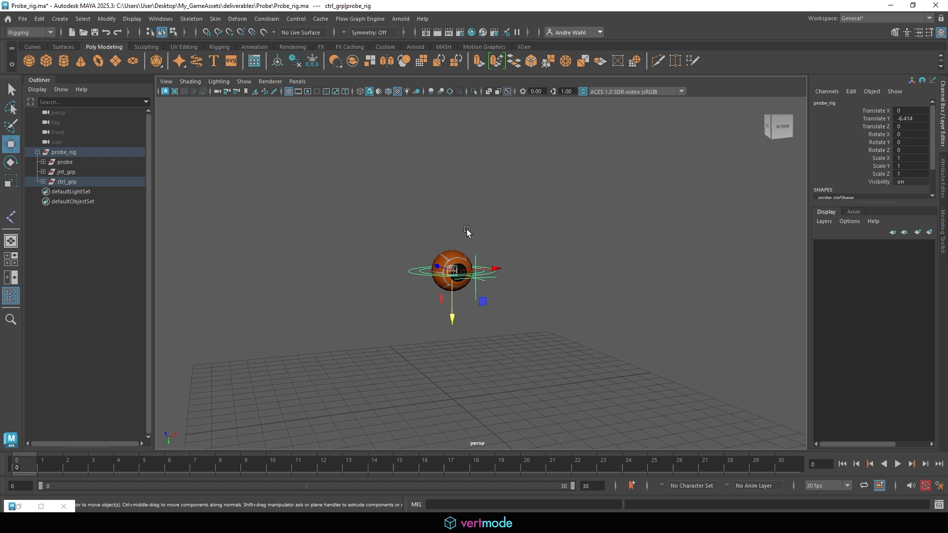
pyautogui.keyDown('alt'); pyautogui.moveTo(468, 232); pyautogui.dragTo(435, 230, button='middle'); pyautogui.keyUp('alt')
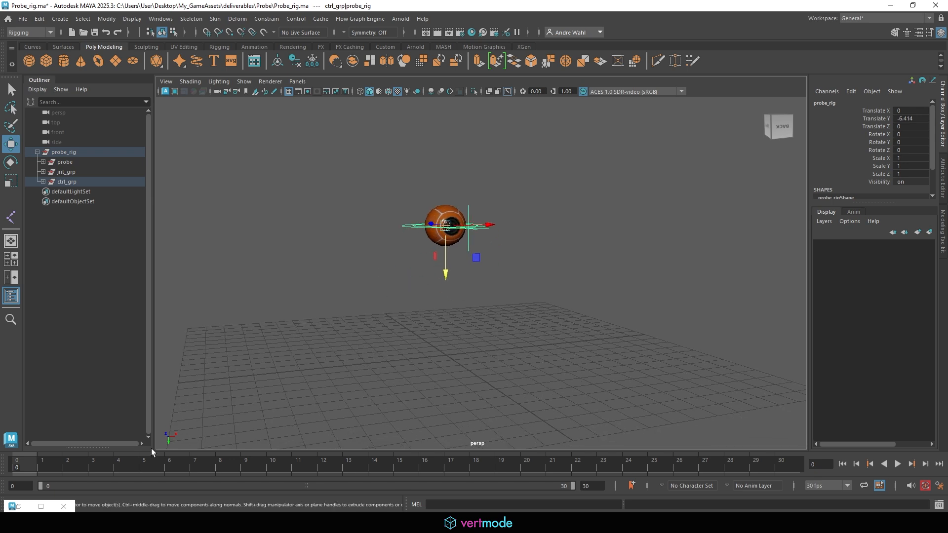
pyautogui.press('s')
# - At frame 15, move probe_rig to Translate Y -10.497 and play back the bob
pyautogui.moveTo(20, 473); pyautogui.dragTo(857, 474)
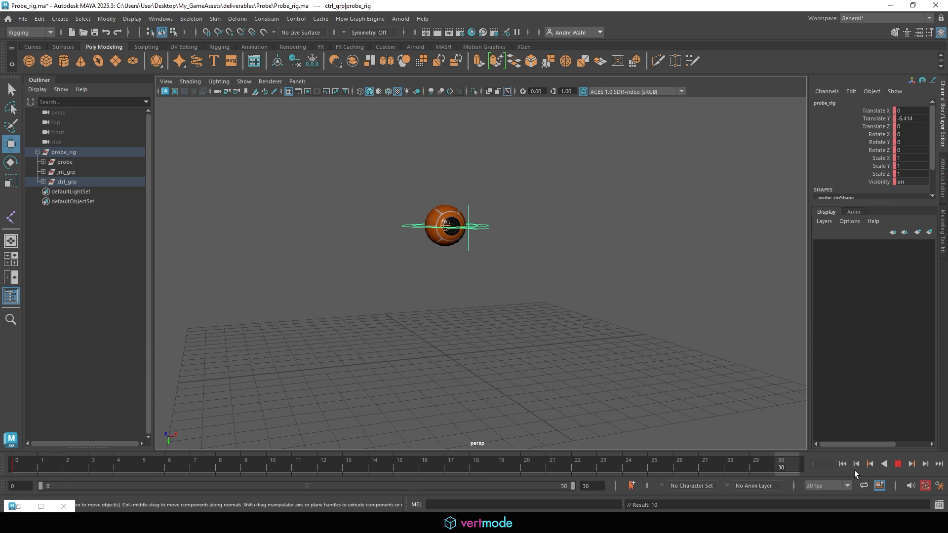
pyautogui.moveTo(305, 469); pyautogui.dragTo(406, 476)
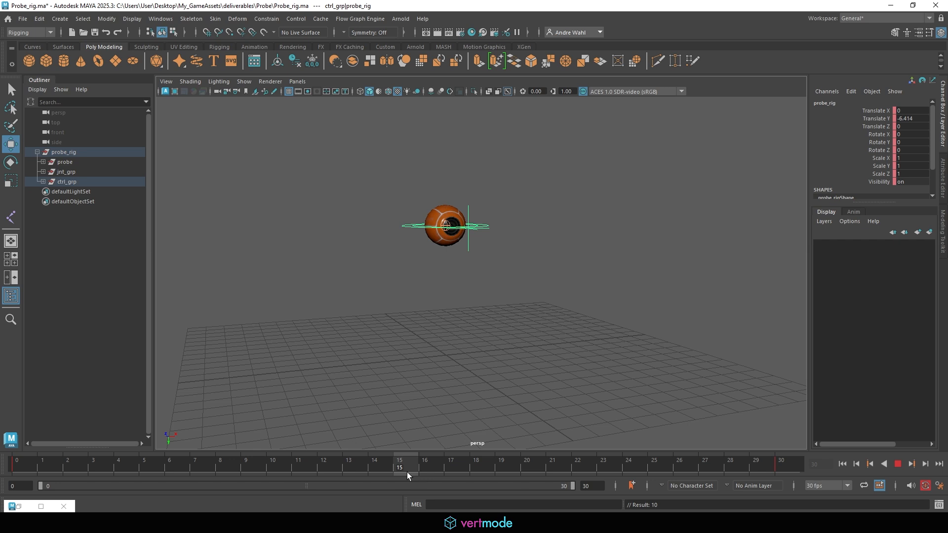
pyautogui.moveTo(407, 475); pyautogui.dragTo(407, 476)
pyautogui.moveTo(446, 269); pyautogui.dragTo(442, 192)
pyautogui.hotkey('alt', 'v')
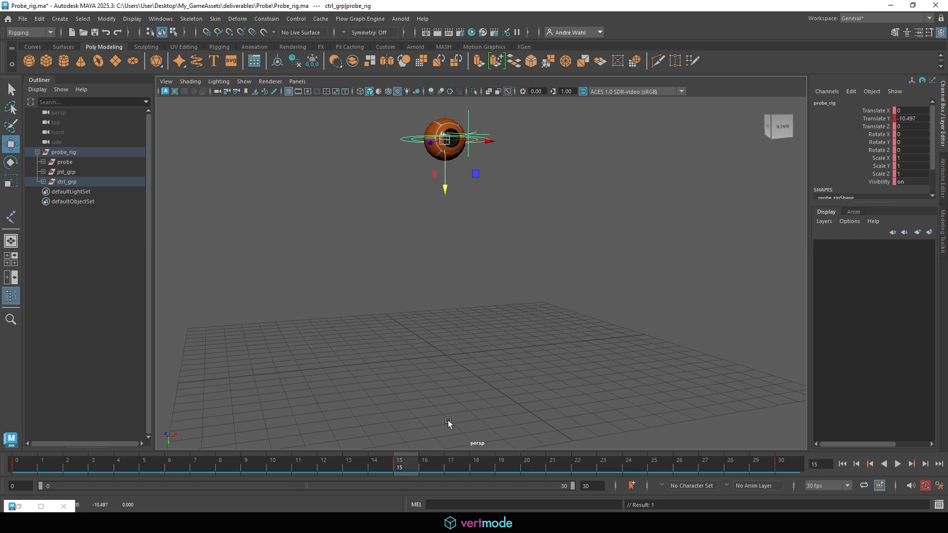
pyautogui.scroll(-3, 627, 346)
pyautogui.keyDown('alt'); pyautogui.moveTo(620, 379); pyautogui.dragTo(611, 401, button='middle'); pyautogui.keyUp('alt')
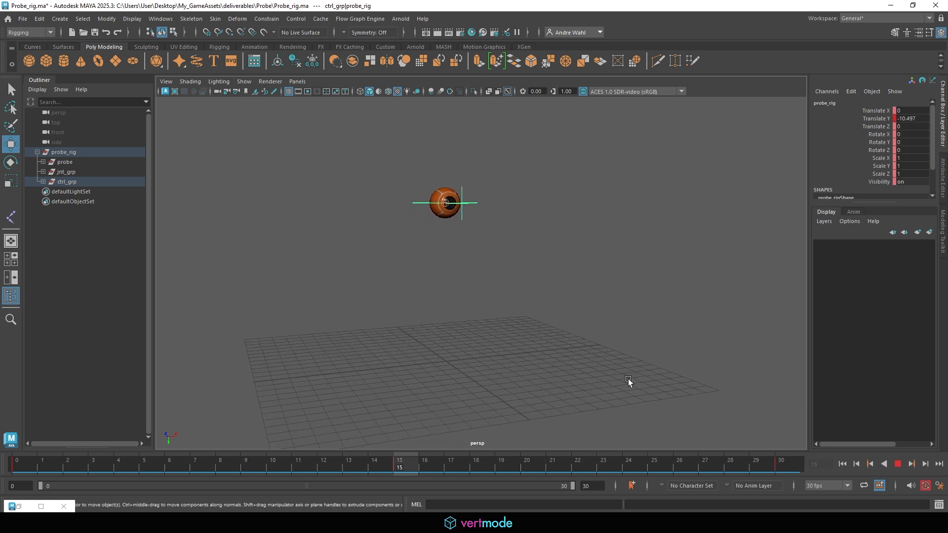
# - Switch to the Animation workspace and stop the looping playback
pyautogui.click(161, 18)
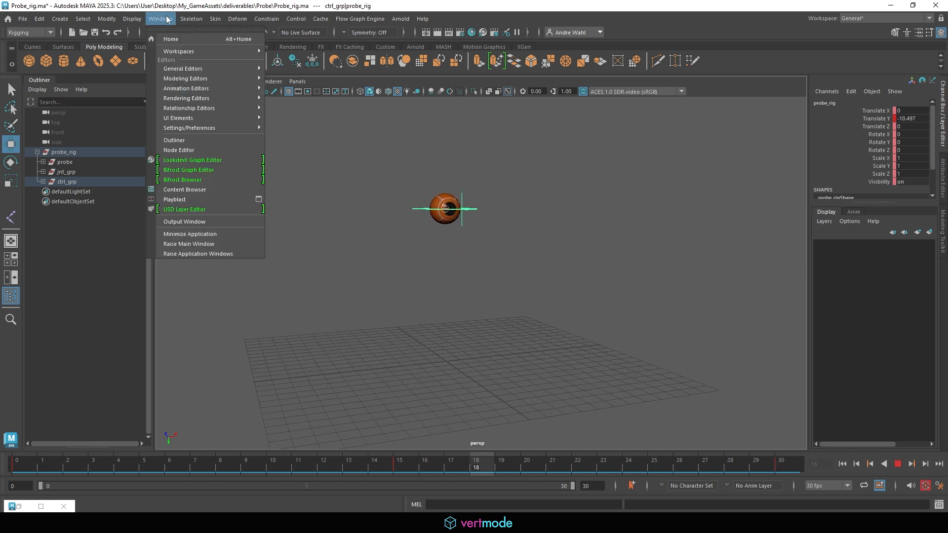
pyautogui.moveTo(207, 52)
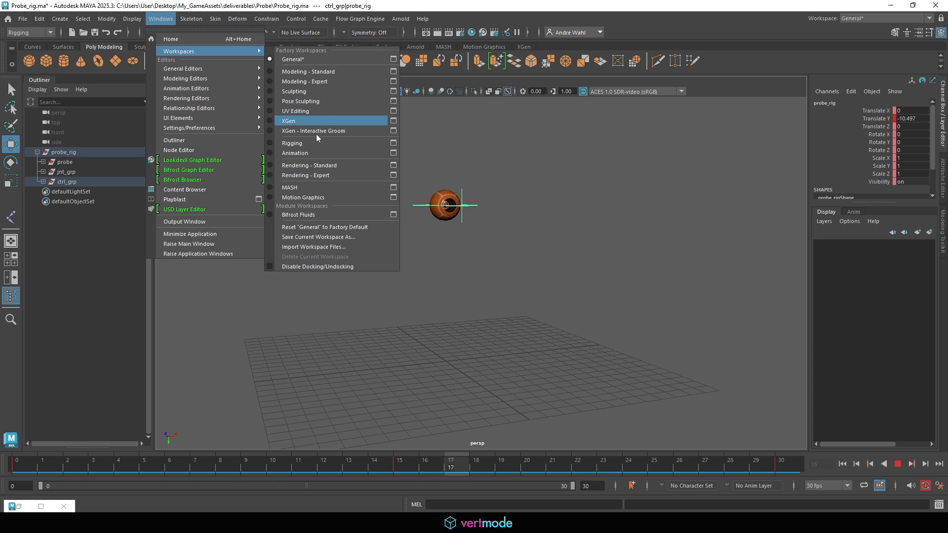
pyautogui.click(400, 252)
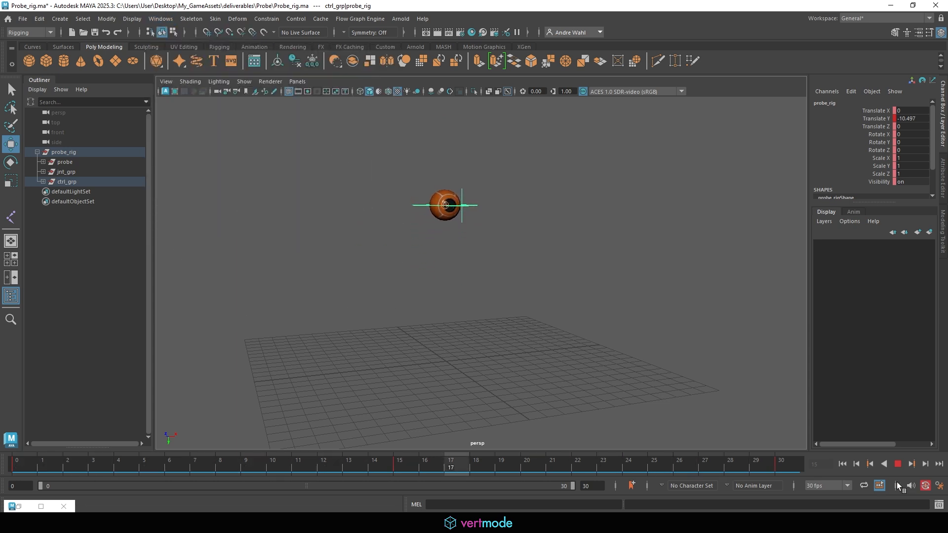
pyautogui.click(898, 465)
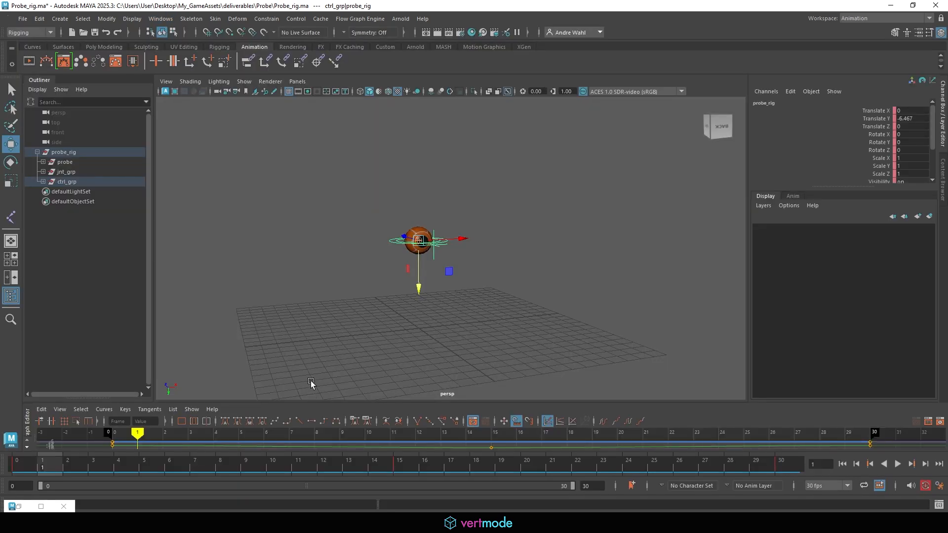
# - In the Graph Editor, raise probe_rig's frame-15 Translate Y key to -8.033 and replay
pyautogui.moveTo(324, 402); pyautogui.dragTo(326, 241)
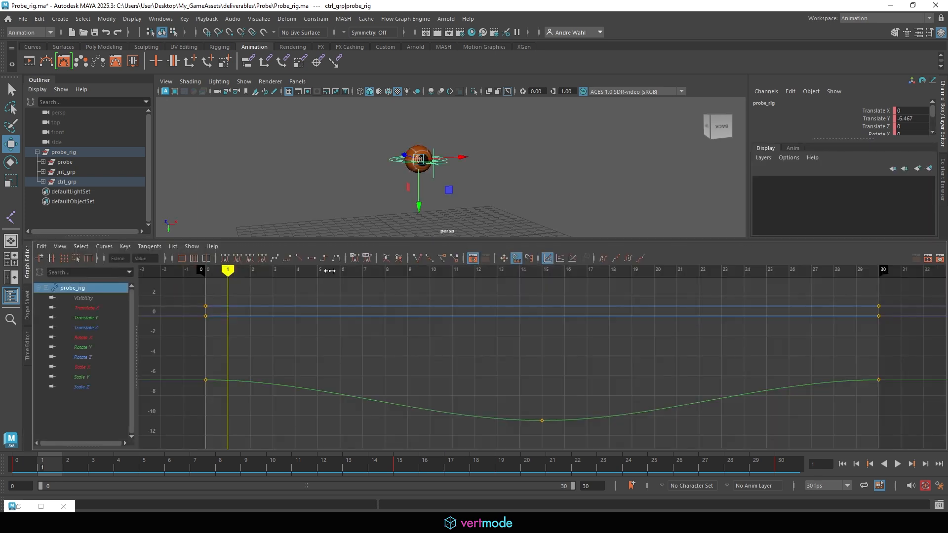
pyautogui.click(91, 318)
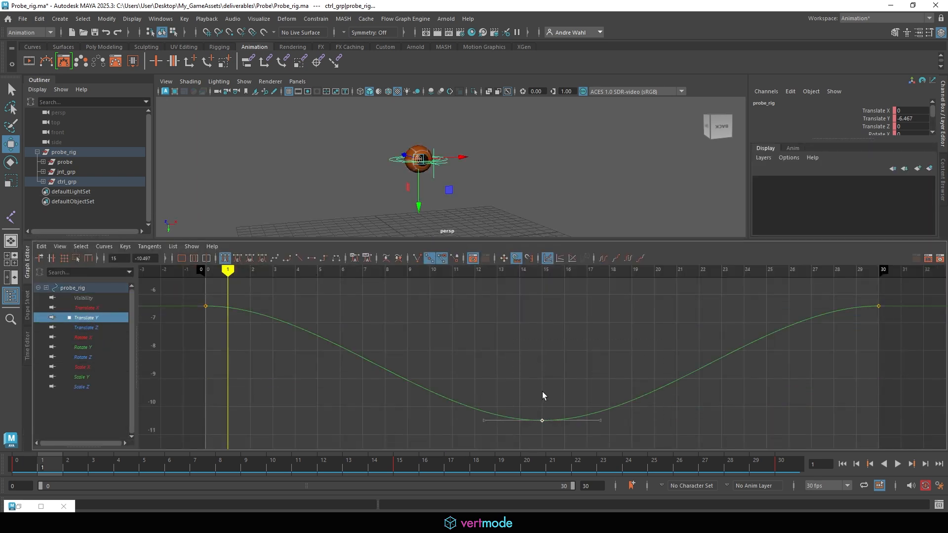
pyautogui.keyDown('shift'); pyautogui.moveTo(542, 397); pyautogui.dragTo(539, 321, button='middle'); pyautogui.keyUp('shift')
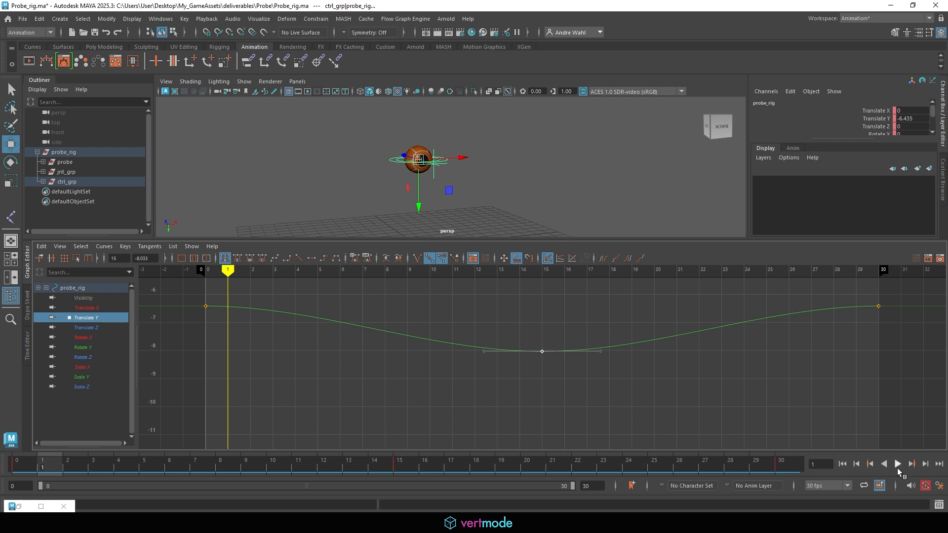
pyautogui.click(898, 467)
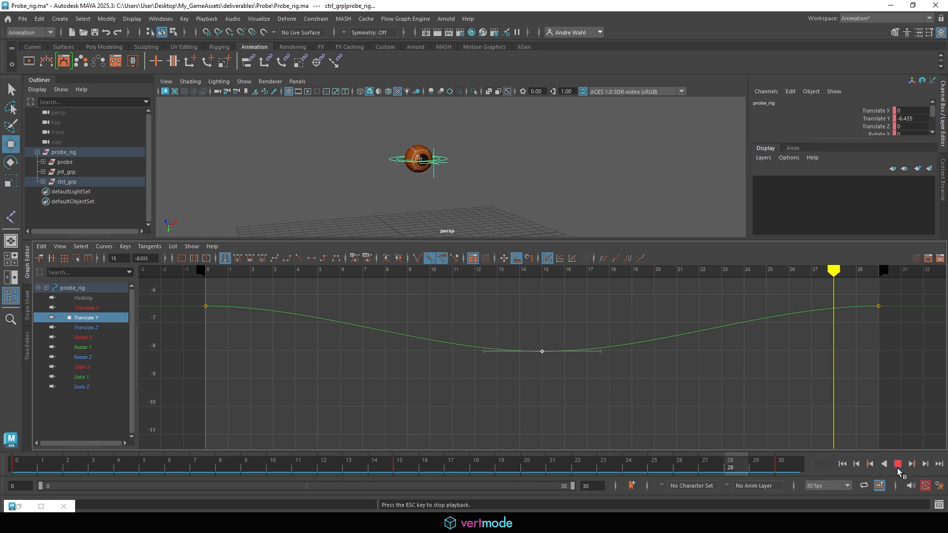
pyautogui.scroll(-4, 642, 316)
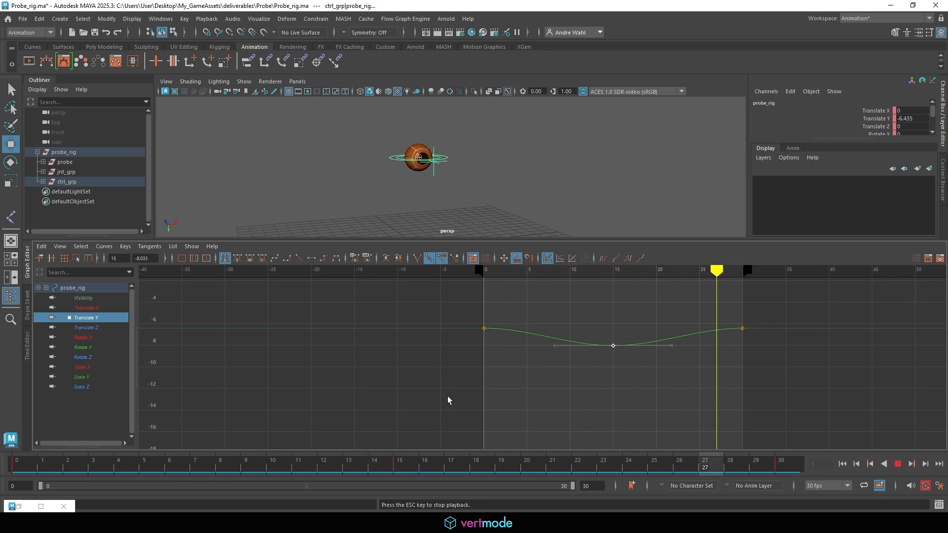
# - Set all three Translate Y keys (frames 0–30) to cycle infinitely before and after
pyautogui.moveTo(455, 447); pyautogui.dragTo(784, 278)
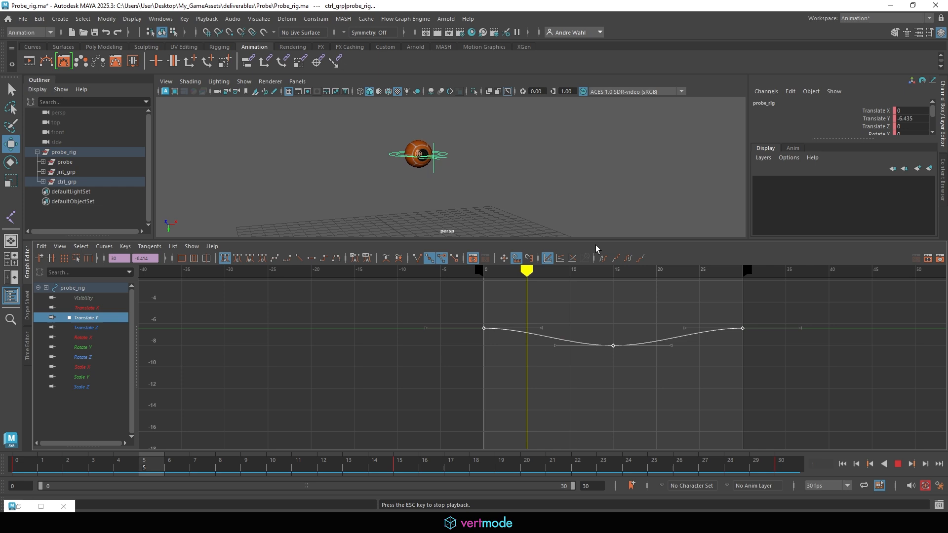
pyautogui.click(630, 259)
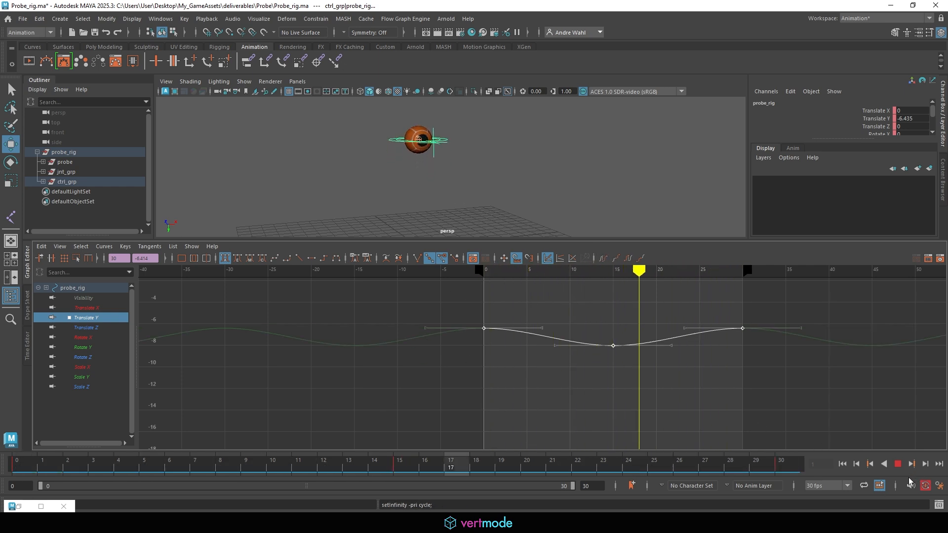
pyautogui.moveTo(591, 487); pyautogui.dragTo(534, 491)
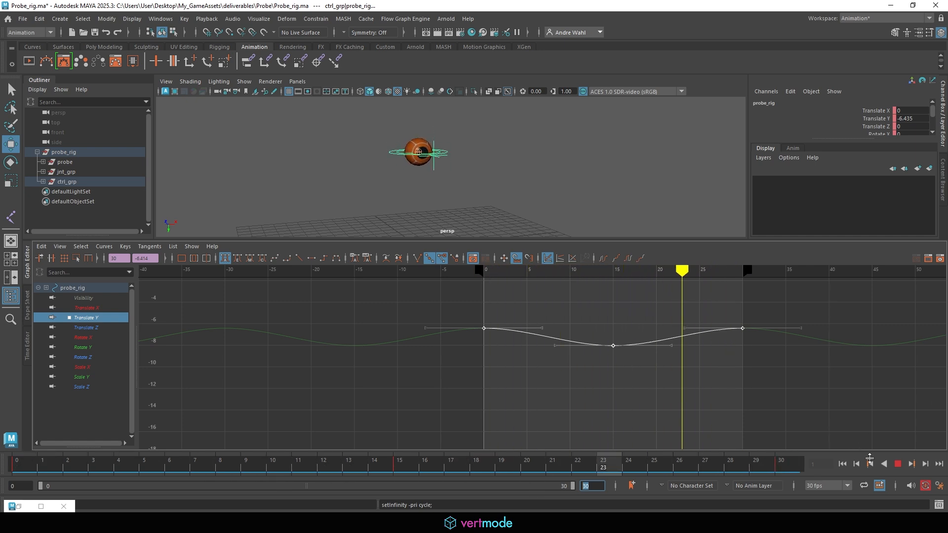
# - Stop playback and extend the animation and playback range to frame 300
pyautogui.click(898, 465)
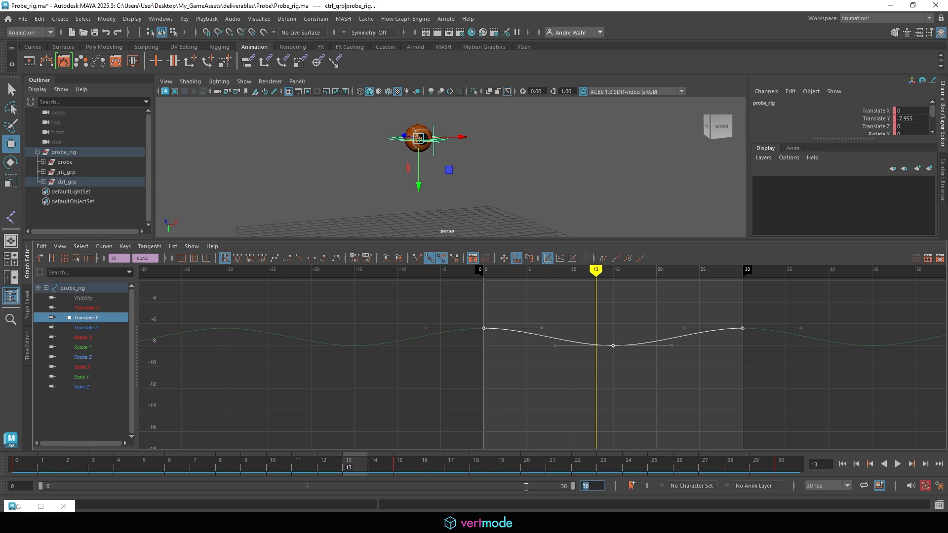
pyautogui.write('300')
pyautogui.press('Return')
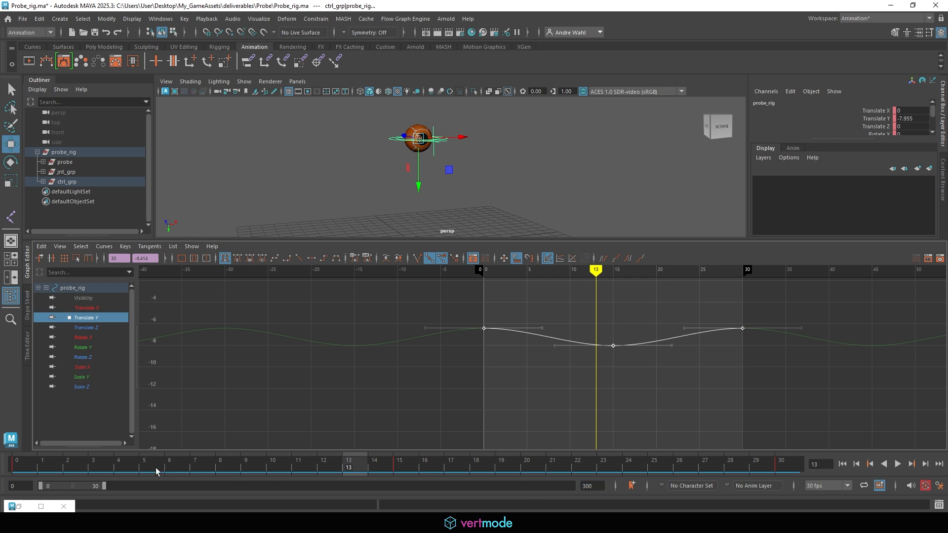
pyautogui.moveTo(105, 487); pyautogui.dragTo(618, 493)
pyautogui.keyDown('alt'); pyautogui.moveTo(670, 382); pyautogui.dragTo(594, 372, button='right'); pyautogui.keyUp('alt')
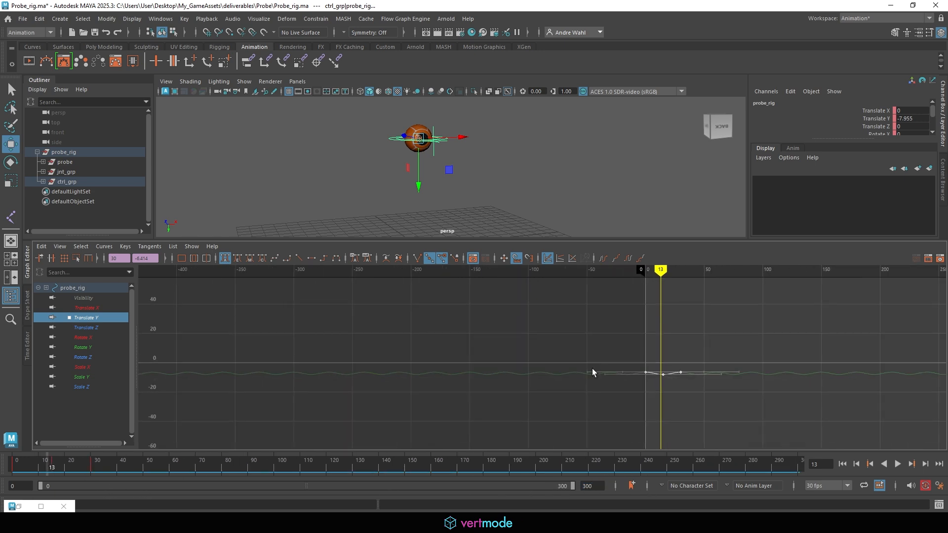
pyautogui.keyDown('alt'); pyautogui.moveTo(594, 372); pyautogui.dragTo(484, 381, button='middle'); pyautogui.keyUp('alt')
# - Play the 300-frame bob from frame 0, then stop and return to frame 0
pyautogui.moveTo(148, 465); pyautogui.dragTo(13, 465)
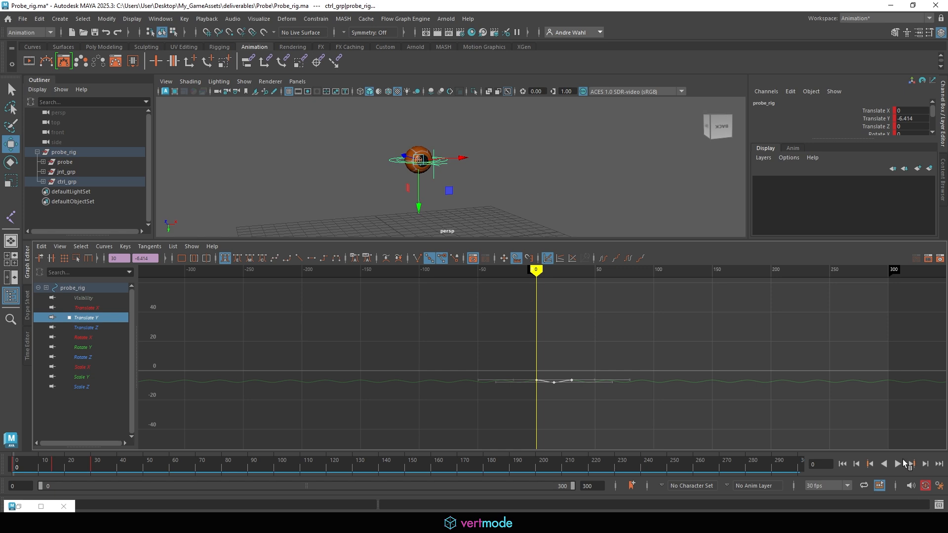
pyautogui.click(899, 464)
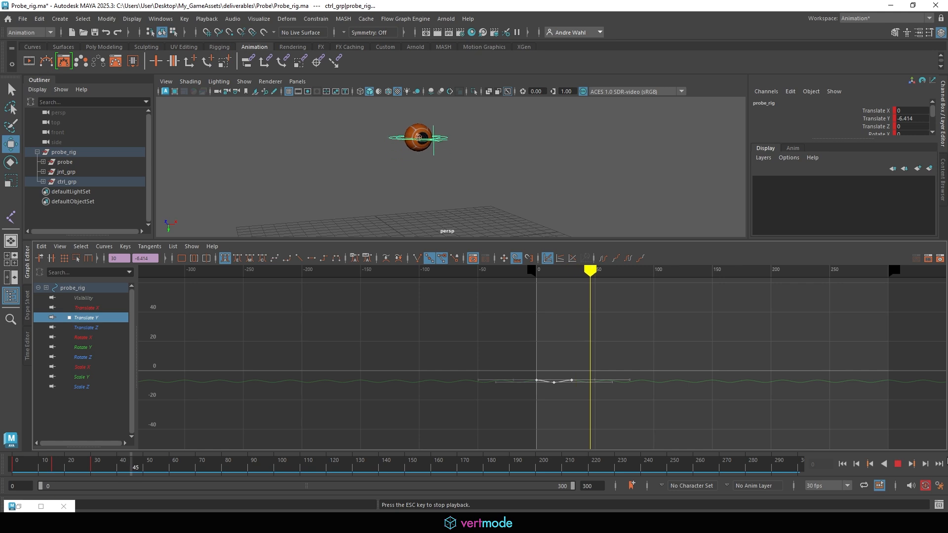
pyautogui.press('Escape')
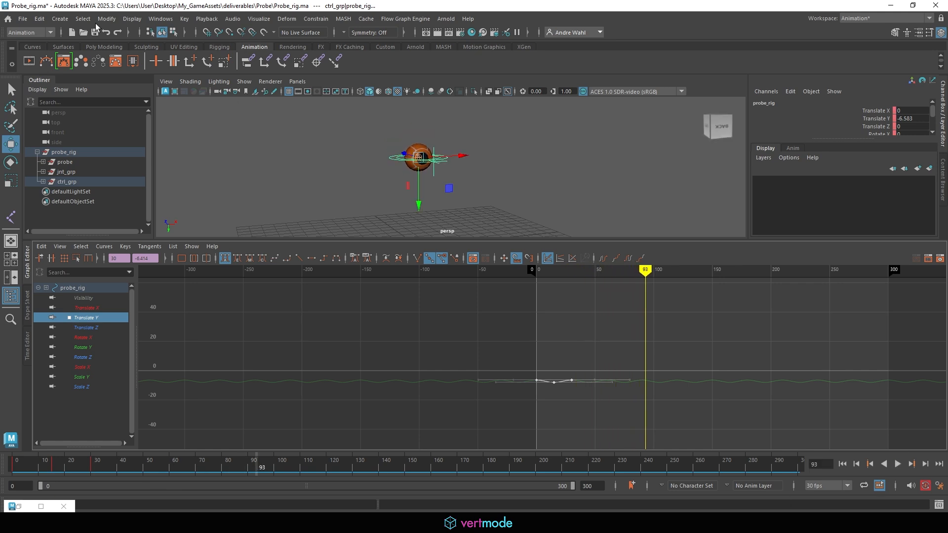
pyautogui.moveTo(60, 475); pyautogui.dragTo(5, 461)
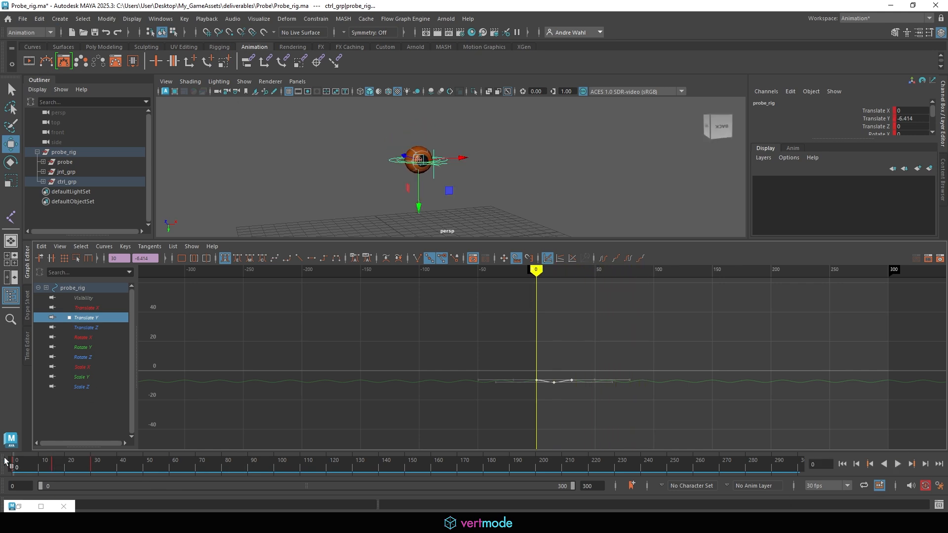
# - Use Bake Simulation options to bake probe_rig's frames 0–300 to a new layer
pyautogui.click(41, 20)
pyautogui.moveTo(98, 112)
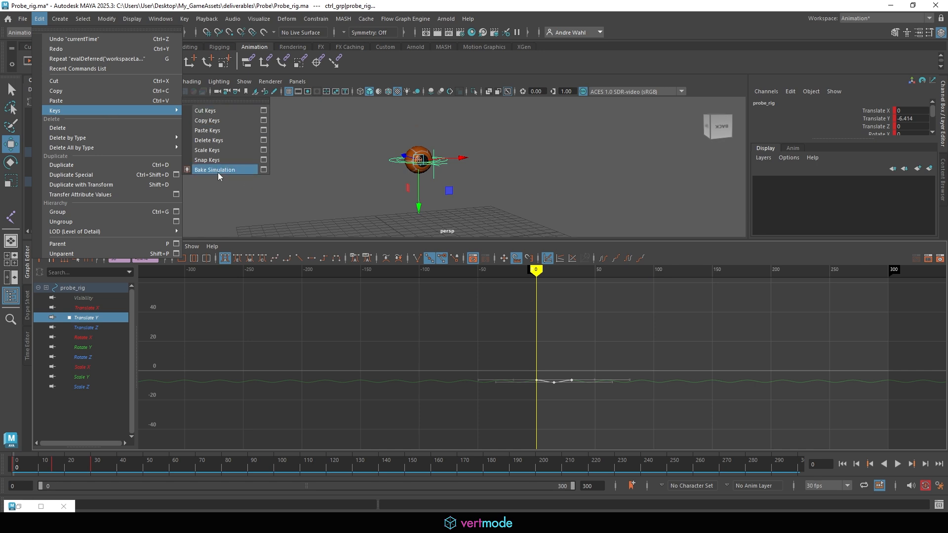
pyautogui.click(263, 170)
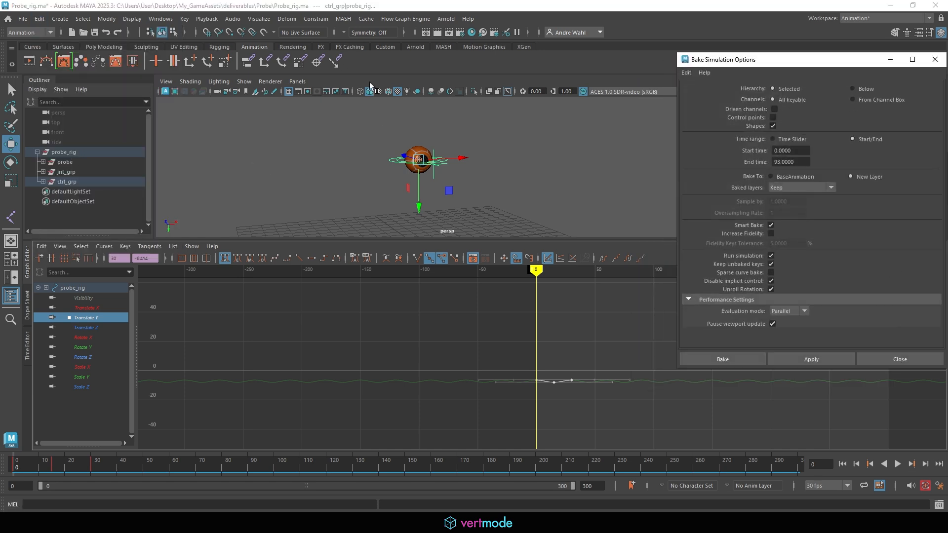
pyautogui.moveTo(814, 63); pyautogui.dragTo(579, 38)
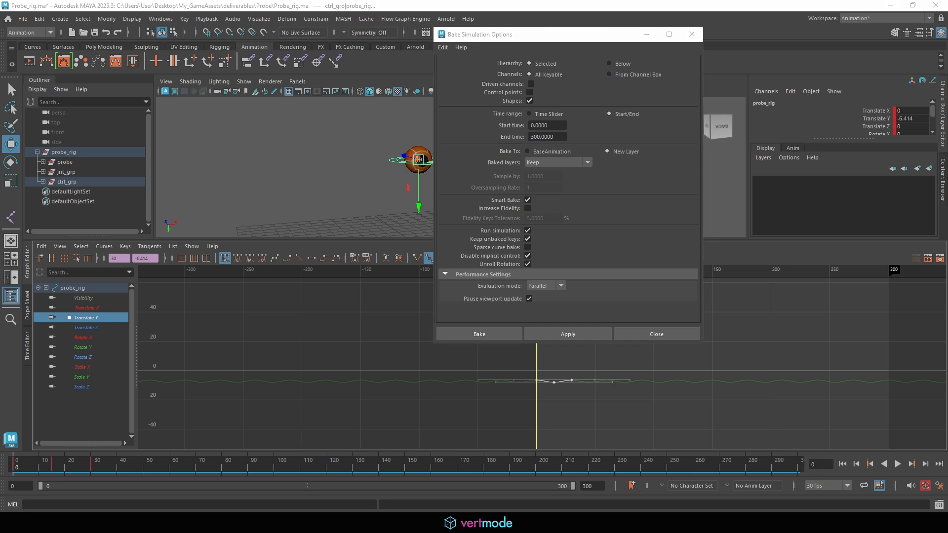
pyautogui.moveTo(540, 203)
pyautogui.mouseDown()
pyautogui.moveTo(514, 194)
pyautogui.moveTo(548, 209)
pyautogui.mouseUp()
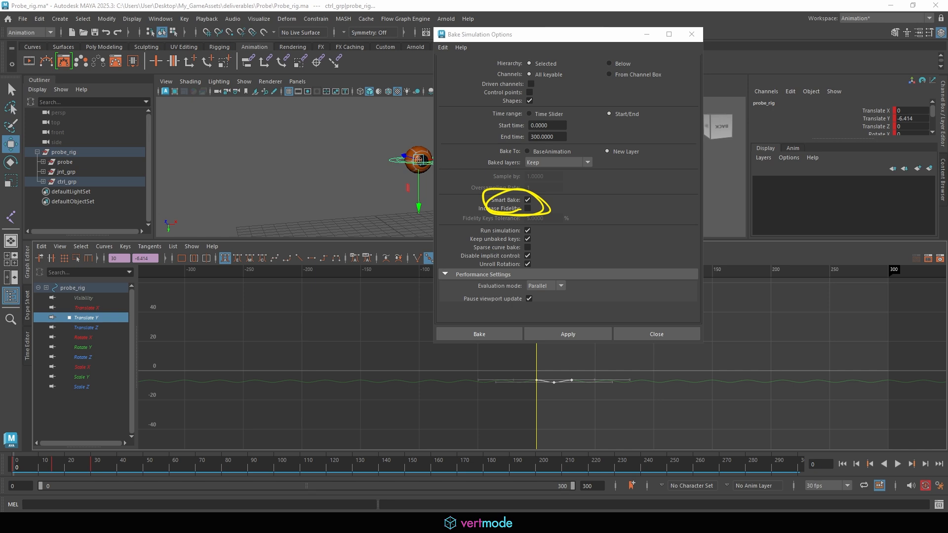
pyautogui.click(475, 335)
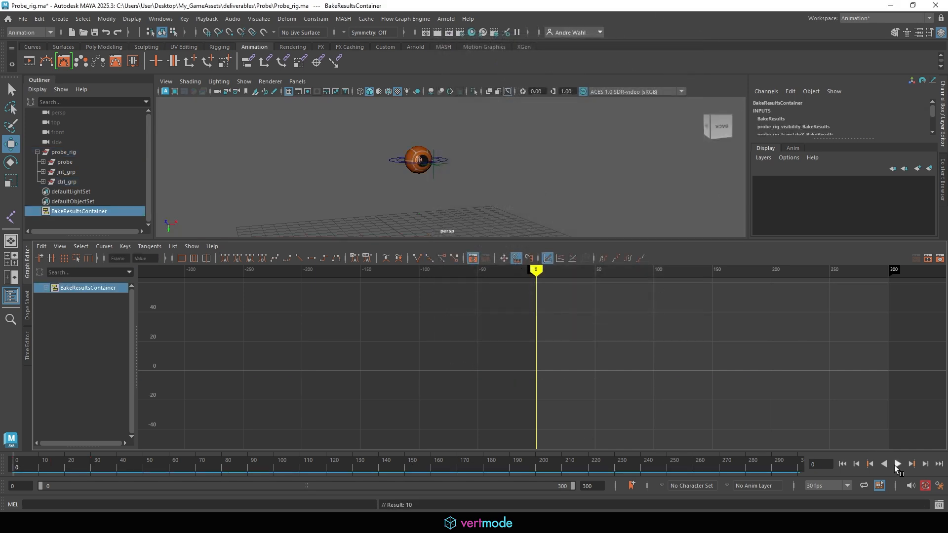
# - Play back the baked animation and select the probe's ring control
pyautogui.click(897, 464)
pyautogui.click(385, 158)
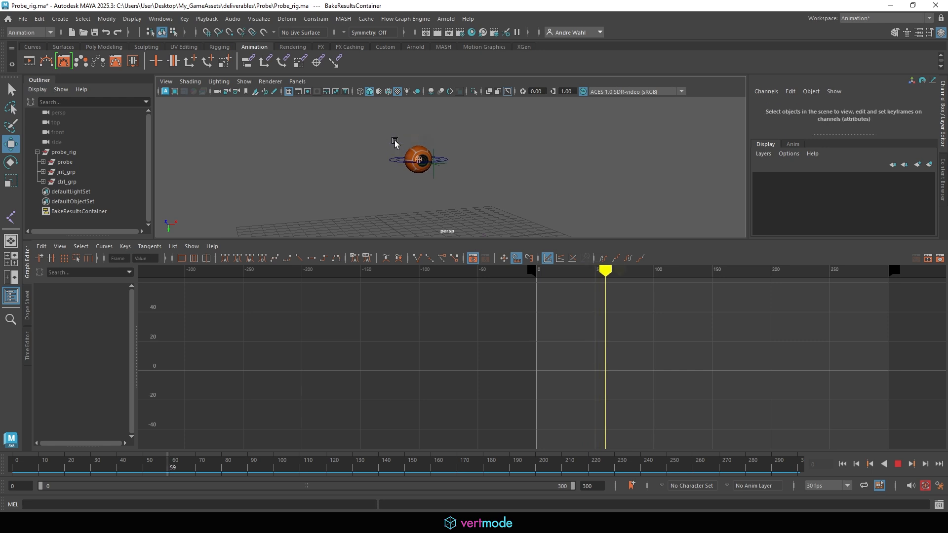
pyautogui.click(392, 142)
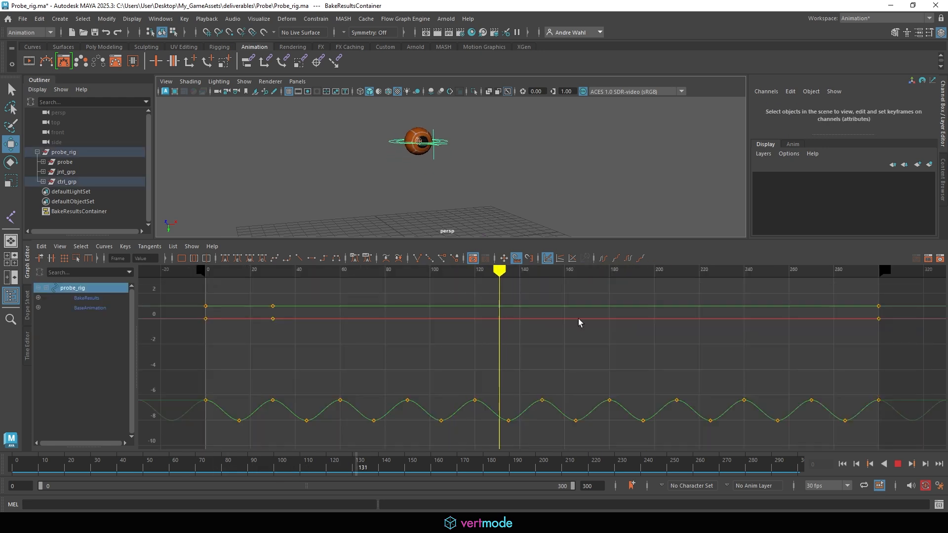
# - Stop playback and set both the animation end and playback range end to 600
pyautogui.click(900, 465)
pyautogui.moveTo(692, 469); pyautogui.dragTo(882, 466)
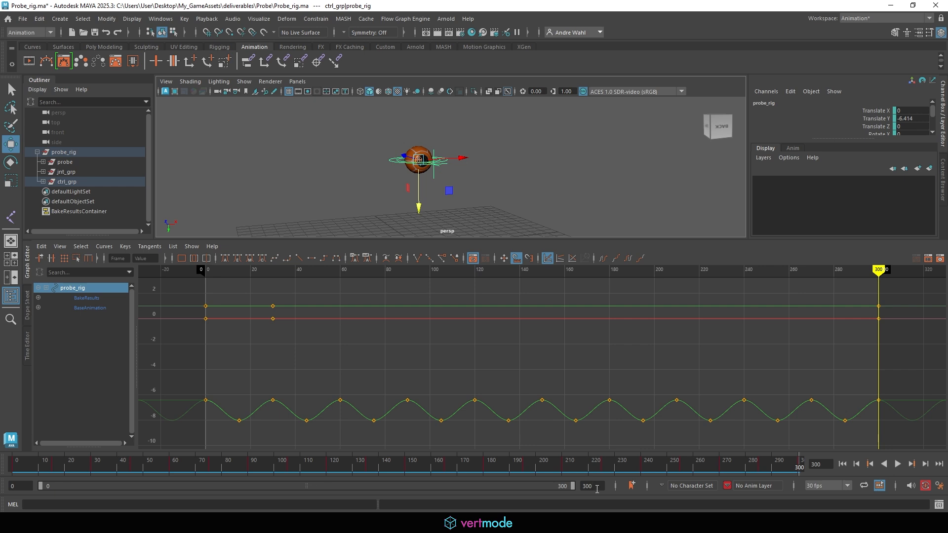
pyautogui.press('Return')
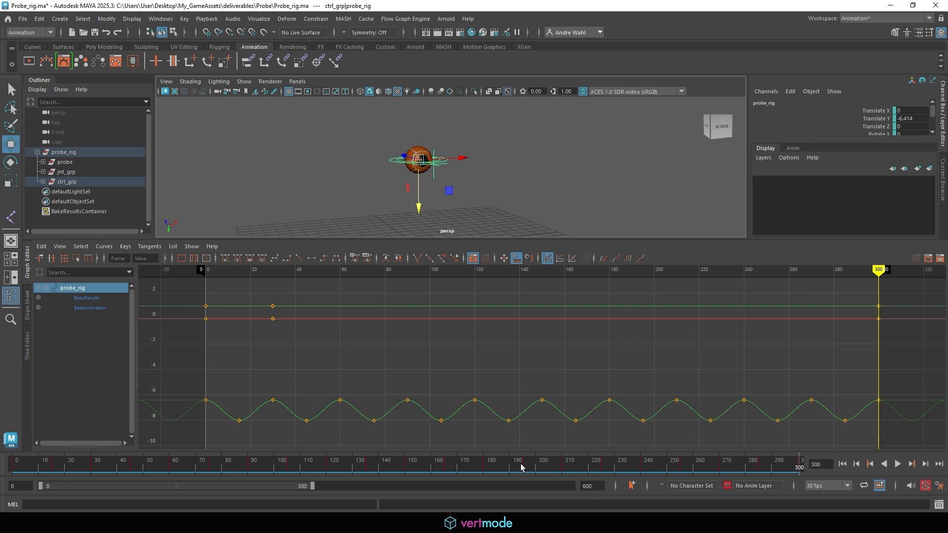
pyautogui.moveTo(314, 487)
pyautogui.mouseDown()
pyautogui.moveTo(468, 486)
pyautogui.moveTo(213, 496)
pyautogui.mouseUp()
pyautogui.moveTo(314, 486); pyautogui.dragTo(573, 489)
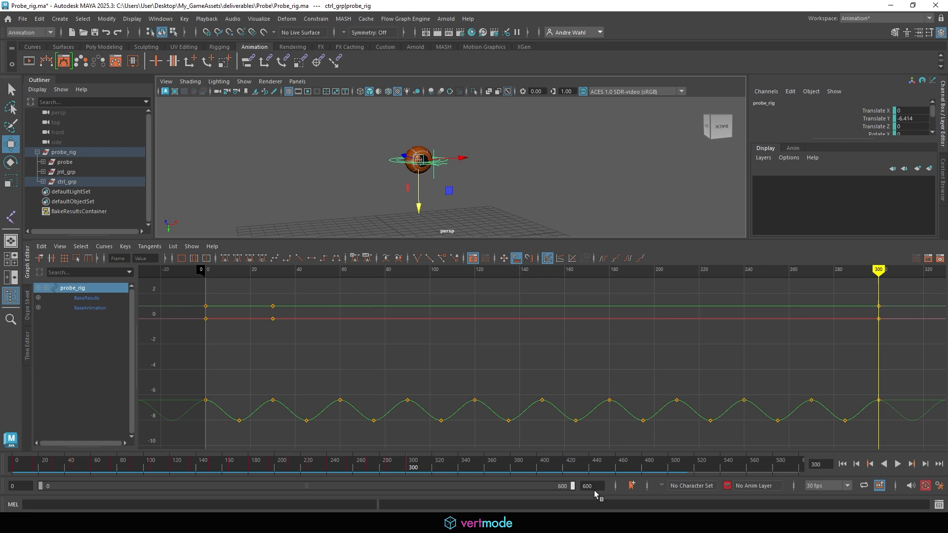
# - Go to the key at frame 300 and frame the deselected probe in the viewport
pyautogui.click(873, 463)
pyautogui.click(530, 149)
pyautogui.keyDown('alt'); pyautogui.moveTo(533, 149); pyautogui.dragTo(601, 142, button='right'); pyautogui.keyUp('alt')
pyautogui.keyDown('alt'); pyautogui.moveTo(601, 142); pyautogui.dragTo(463, 174); pyautogui.keyUp('alt')
pyautogui.keyDown('alt'); pyautogui.moveTo(464, 174); pyautogui.dragTo(478, 148, button='middle'); pyautogui.keyUp('alt')
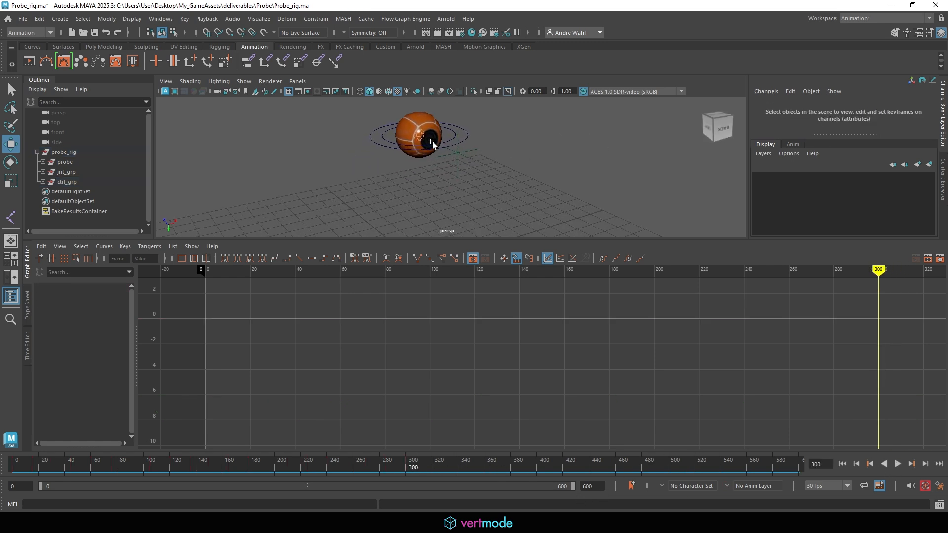
# - Select Probe_ctrl and probe_aim, and enlarge the viewport above the Graph Editor
pyautogui.click(390, 140)
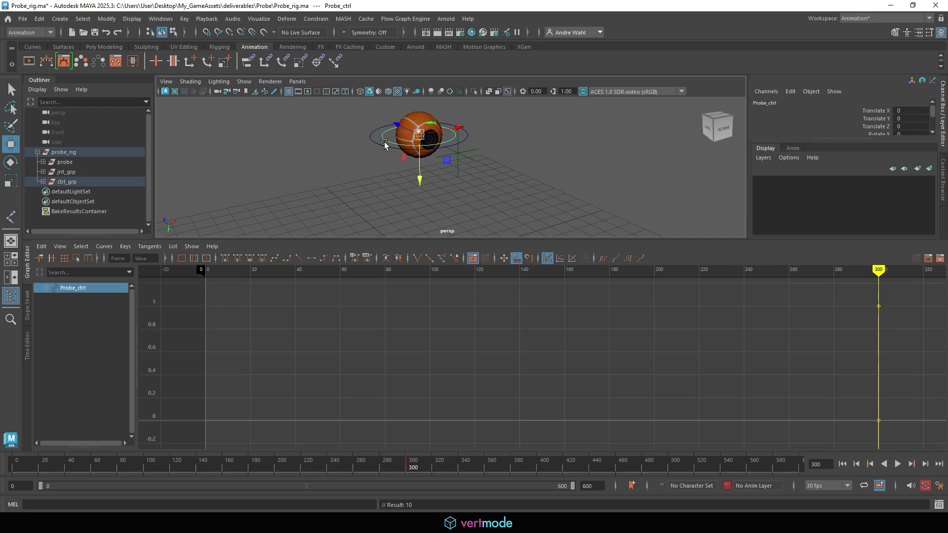
pyautogui.click(466, 157)
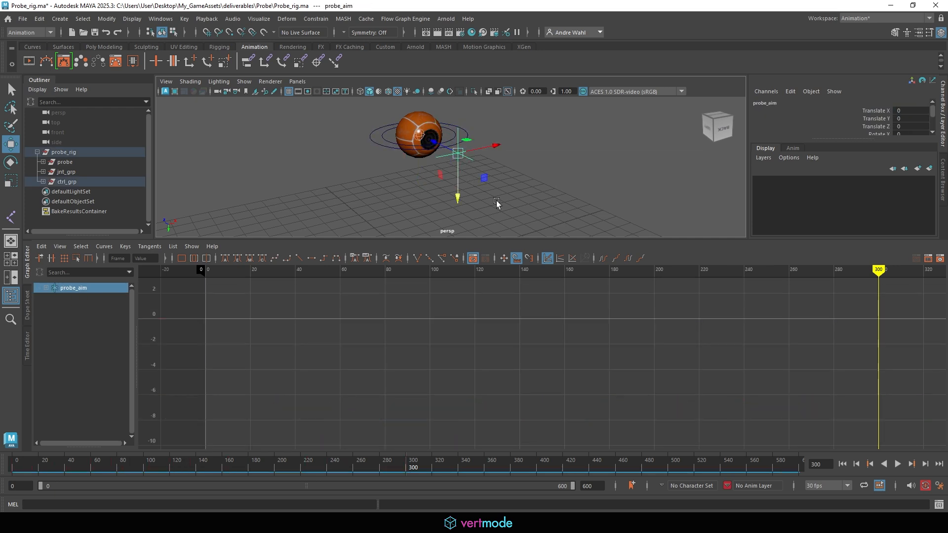
pyautogui.moveTo(414, 468)
pyautogui.mouseDown()
pyautogui.moveTo(169, 468)
pyautogui.moveTo(414, 468)
pyautogui.mouseUp()
pyautogui.moveTo(416, 239); pyautogui.dragTo(424, 335)
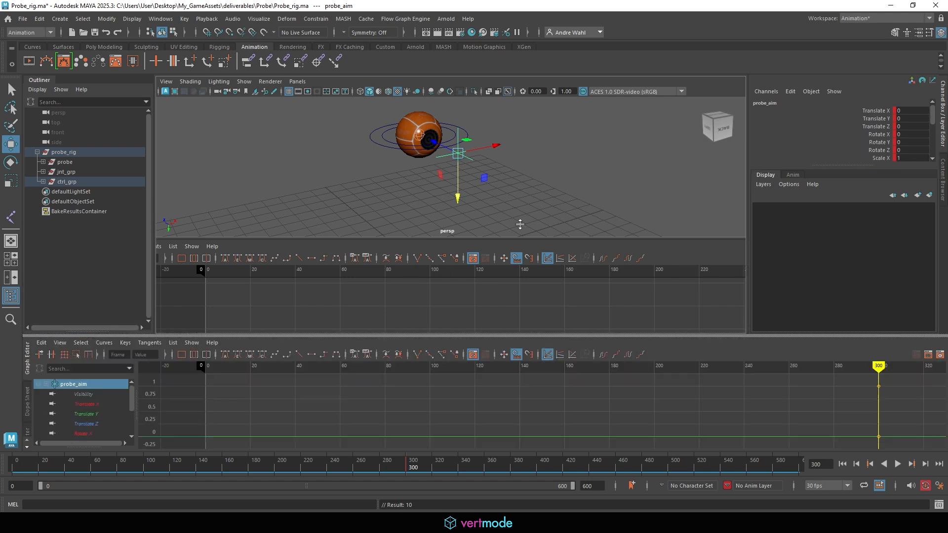
pyautogui.scroll(-4, 388, 242)
pyautogui.keyDown('alt'); pyautogui.moveTo(388, 243); pyautogui.dragTo(357, 230); pyautogui.keyUp('alt')
# - Play and stop the bob, then inspect the probe at frame 300 with Probe_ctrl selected
pyautogui.hotkey('alt', 'v')
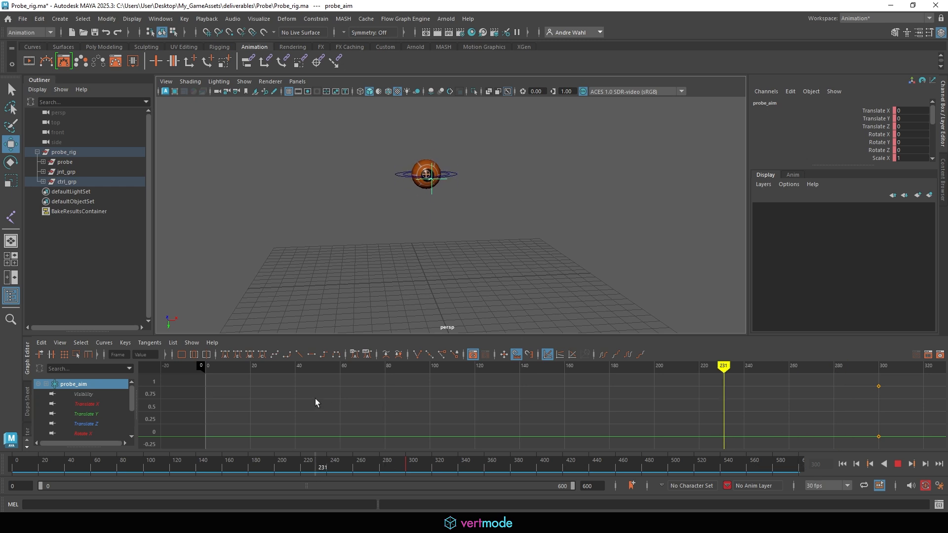
pyautogui.hotkey('alt', 'v')
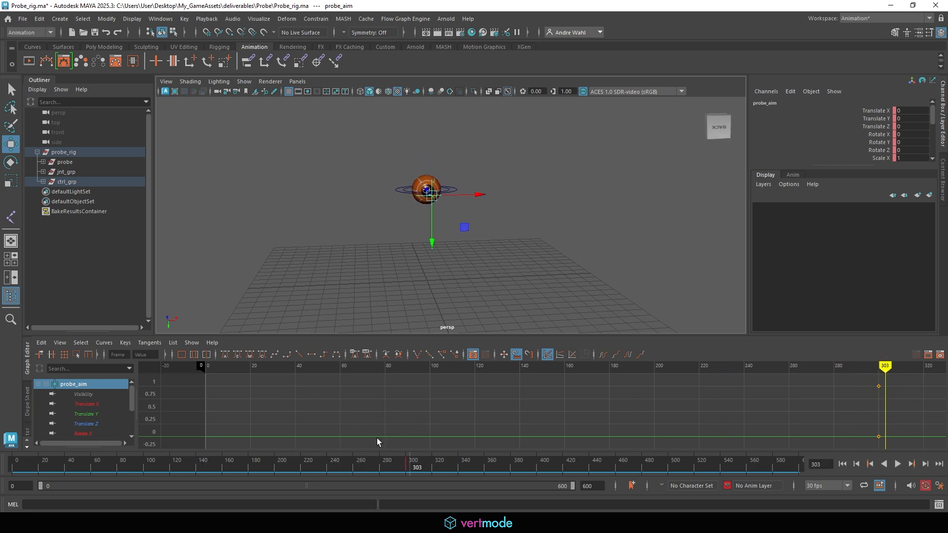
pyautogui.hotkey('alt', 'v')
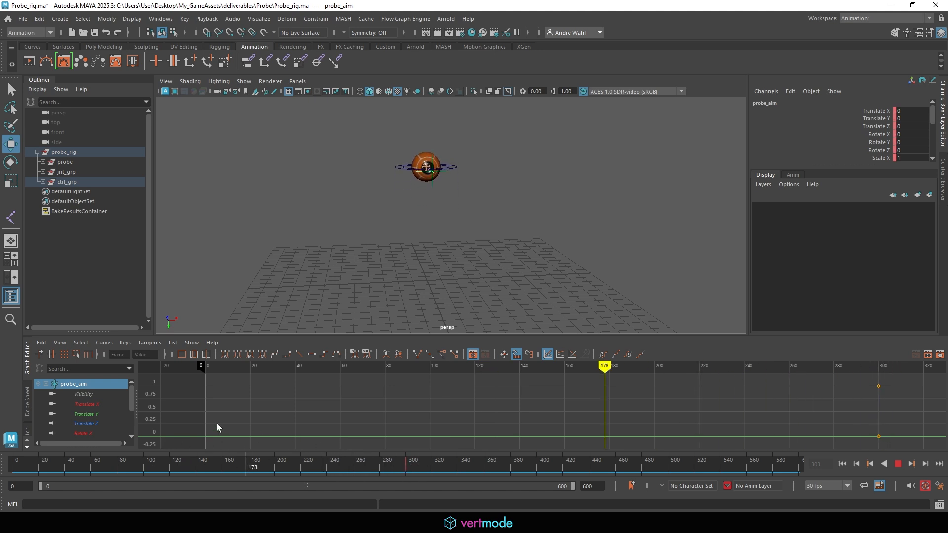
pyautogui.moveTo(400, 451); pyautogui.dragTo(425, 468)
pyautogui.click(871, 464)
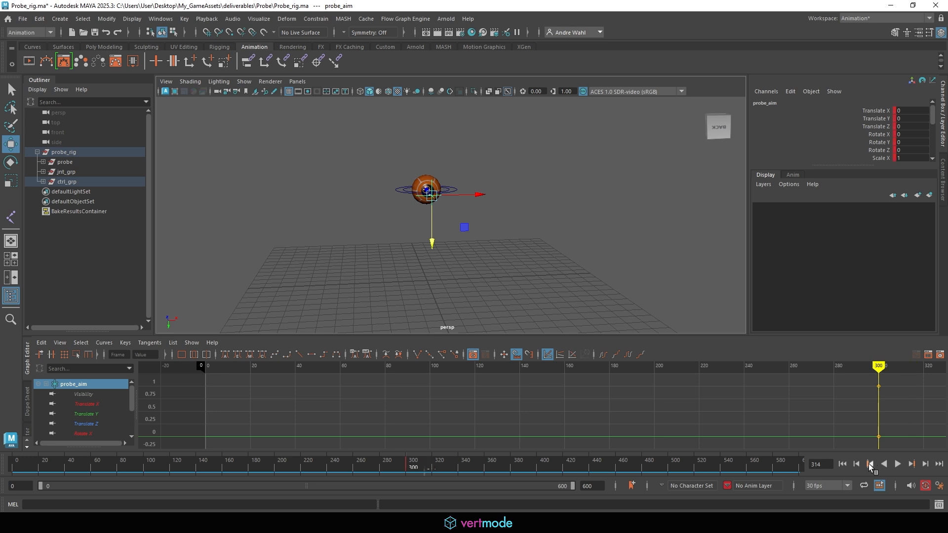
pyautogui.keyDown('alt'); pyautogui.moveTo(463, 205); pyautogui.dragTo(523, 223); pyautogui.keyUp('alt')
pyautogui.click(370, 197)
pyautogui.scroll(3, 460, 207)
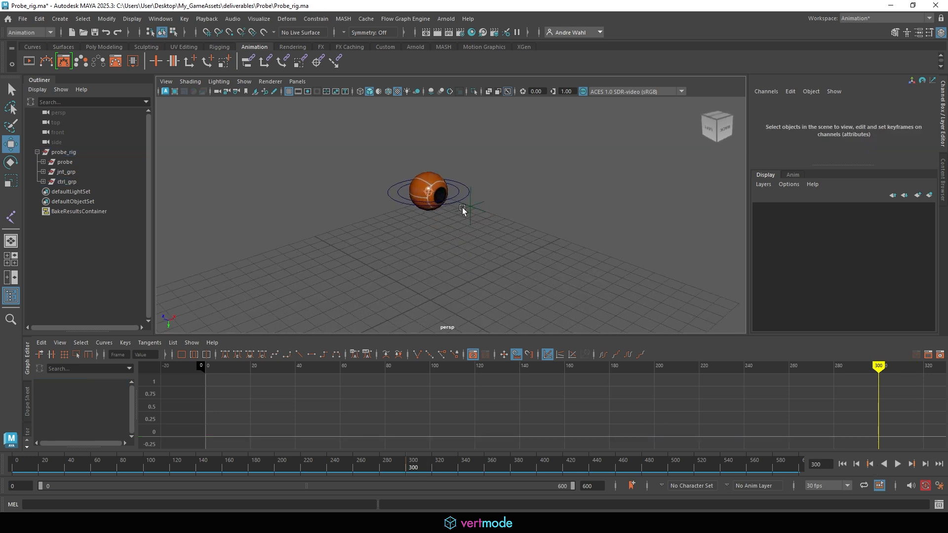
pyautogui.click(418, 202)
# - Select probe_rig and bake it again with Bake Simulation start time 300
pyautogui.click(436, 219)
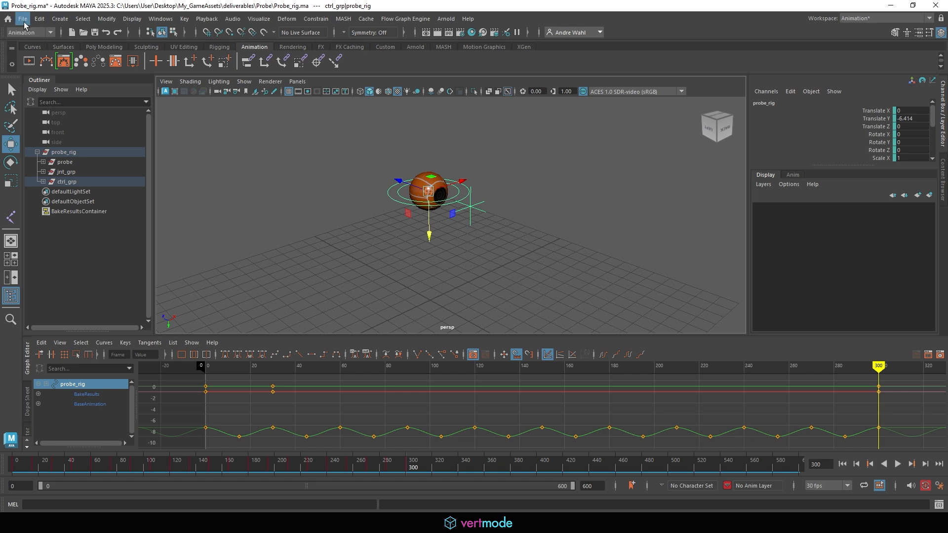
pyautogui.click(40, 18)
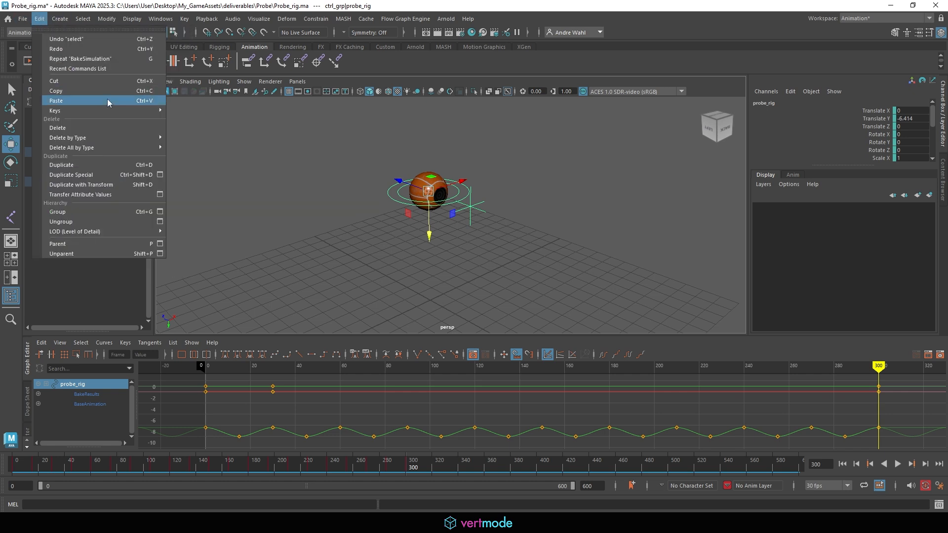
pyautogui.moveTo(109, 110)
pyautogui.click(247, 170)
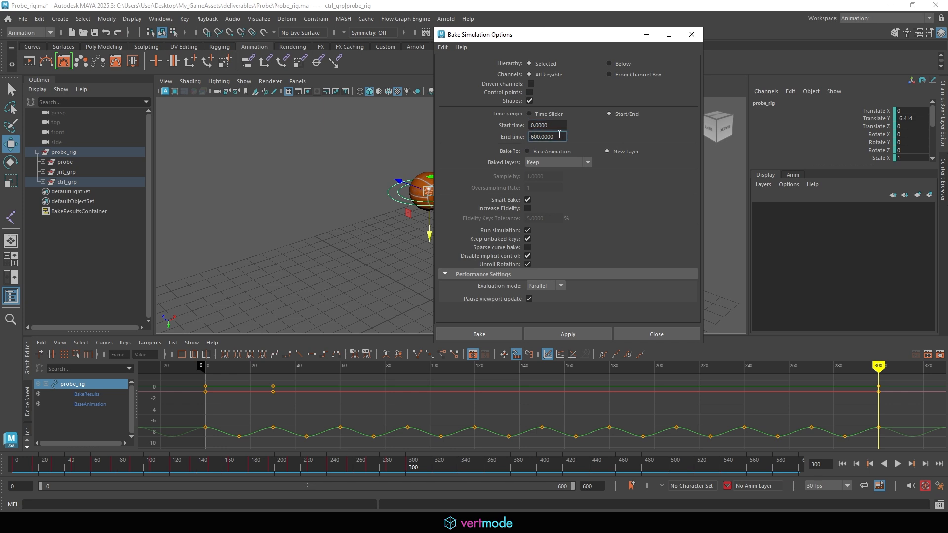
pyautogui.hotkey('shift', 'Tab')
pyautogui.write('3000')
pyautogui.press('BackSpace')
pyautogui.click(489, 333)
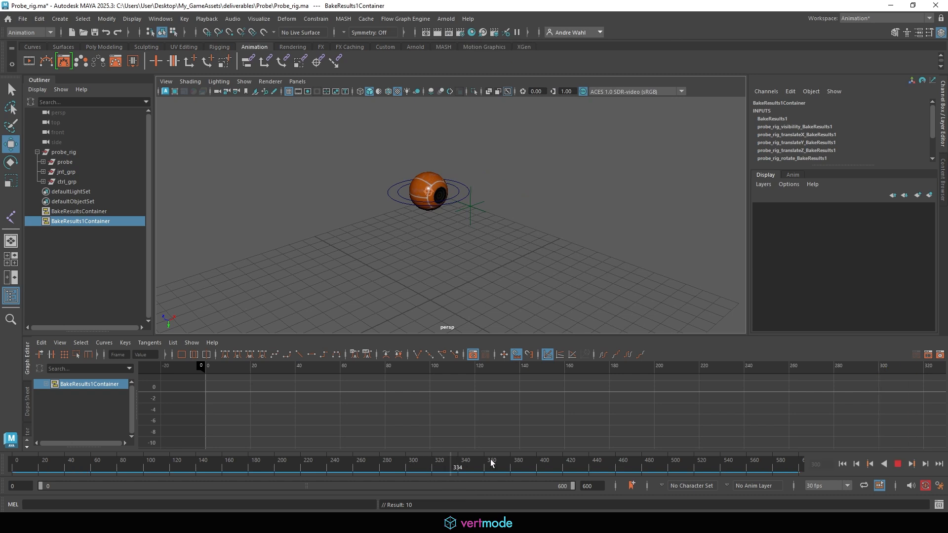
# - Show the Anim layer list, make BakeResults current and select the probe rig
pyautogui.click(790, 176)
pyautogui.click(824, 219)
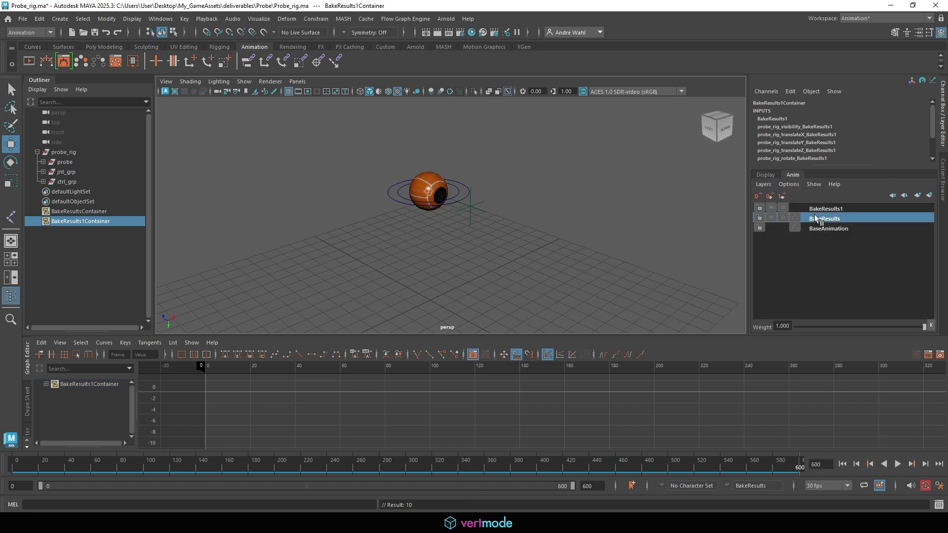
pyautogui.click(437, 214)
pyautogui.click(427, 205)
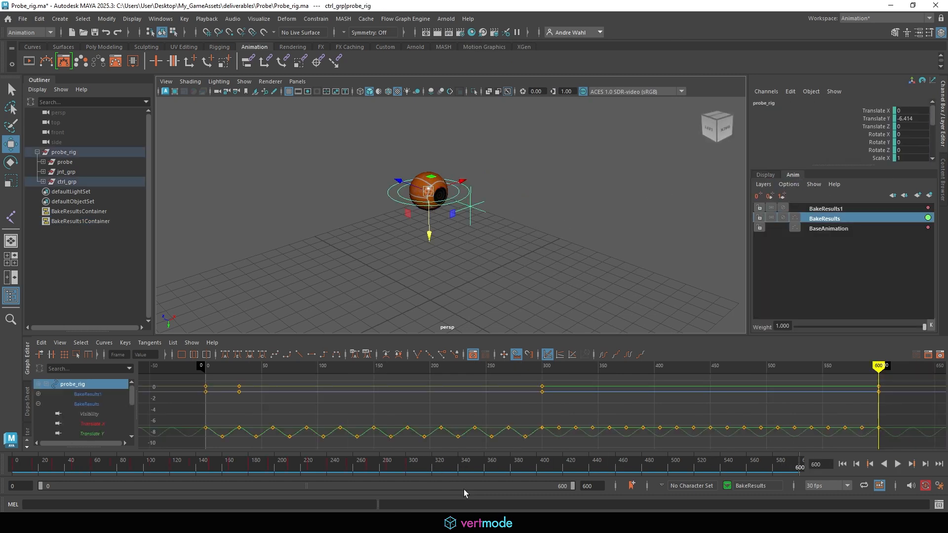
pyautogui.moveTo(444, 467)
pyautogui.mouseDown()
pyautogui.moveTo(295, 459)
pyautogui.moveTo(390, 475)
pyautogui.mouseUp()
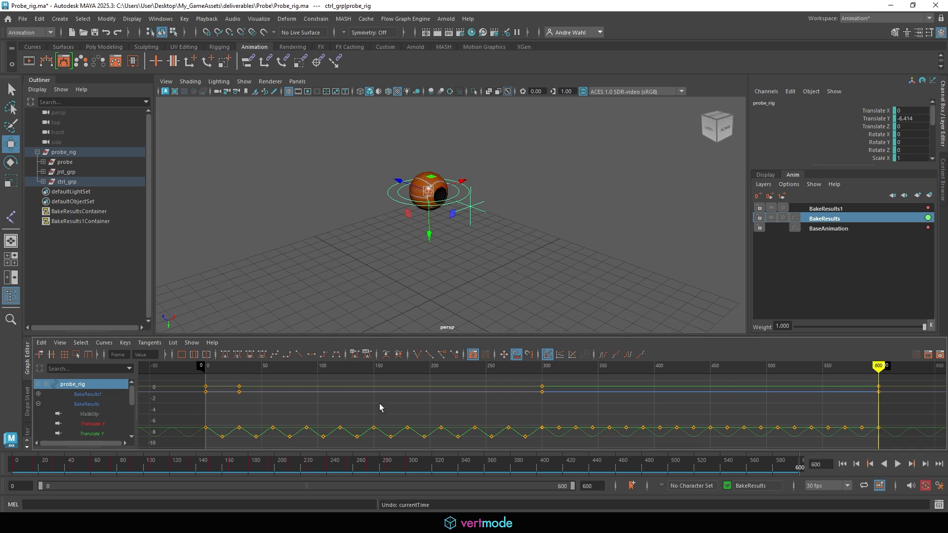
# - Undo the second bake, then select the BakeResults and BaseAnimation layers
pyautogui.hotkey('ctrl', 'z')
pyautogui.hotkey('ctrl', 'z')
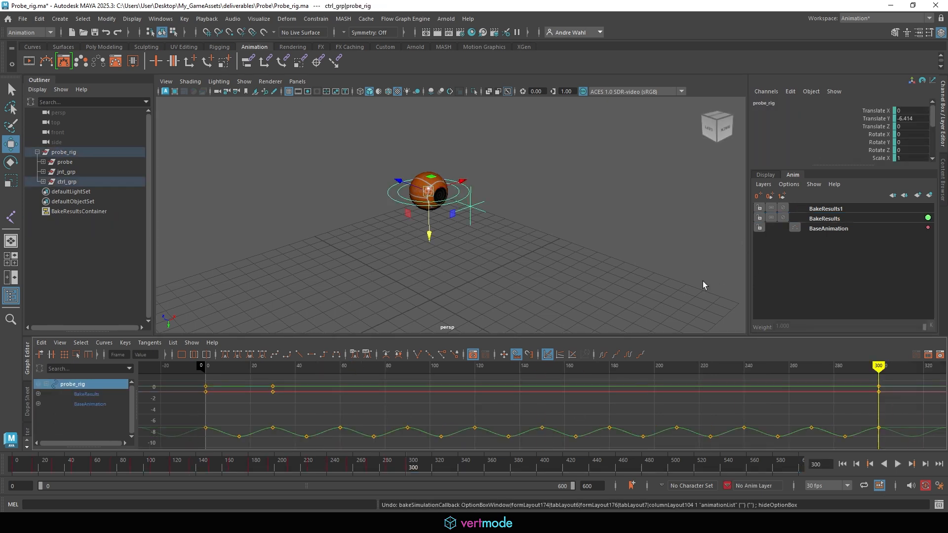
pyautogui.click(825, 209)
pyautogui.moveTo(415, 468)
pyautogui.mouseDown()
pyautogui.moveTo(12, 466)
pyautogui.moveTo(297, 468)
pyautogui.moveTo(278, 465)
pyautogui.mouseUp()
pyautogui.keyDown('ctrl'); pyautogui.click(821, 218); pyautogui.keyUp('ctrl')
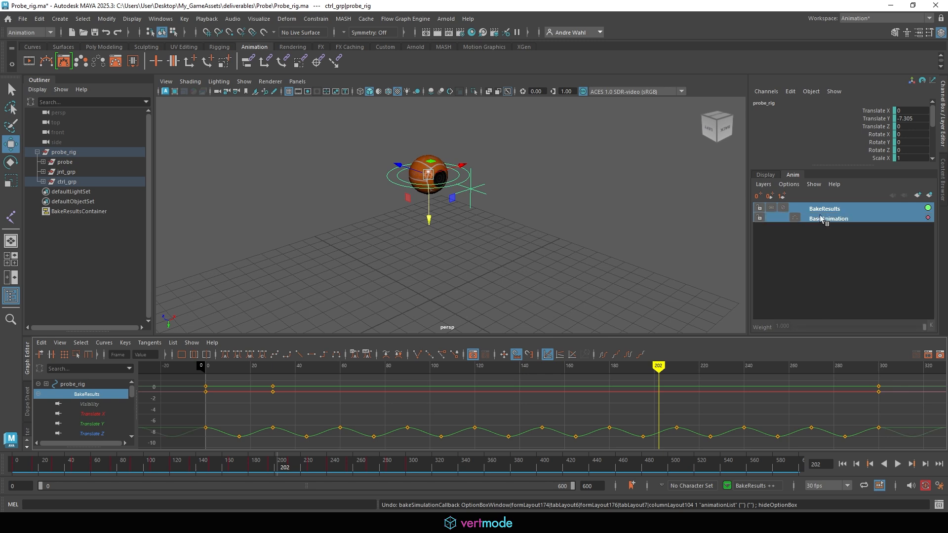
# - Merge BakeResults into BaseAnimation via Merge Layers options, then select the probe rig control
pyautogui.rightClick(816, 221)
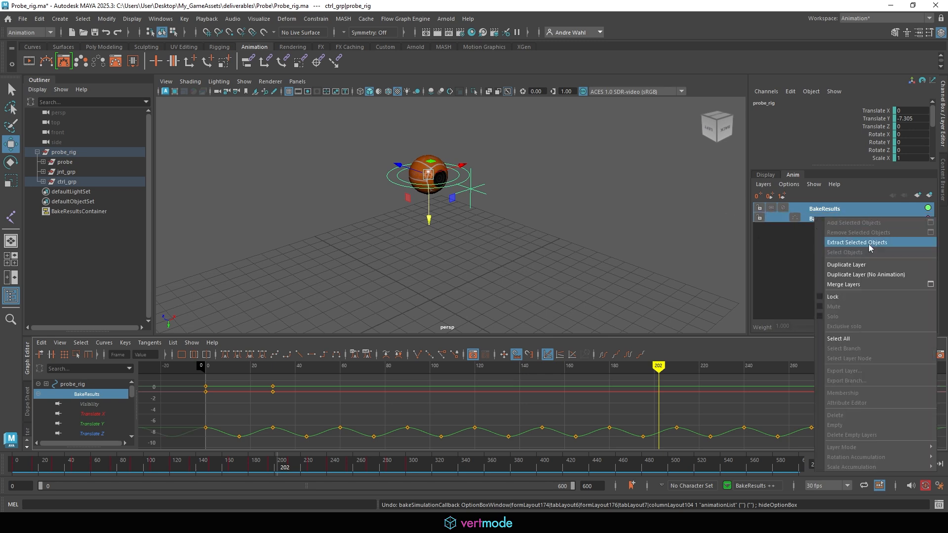
pyautogui.click(931, 285)
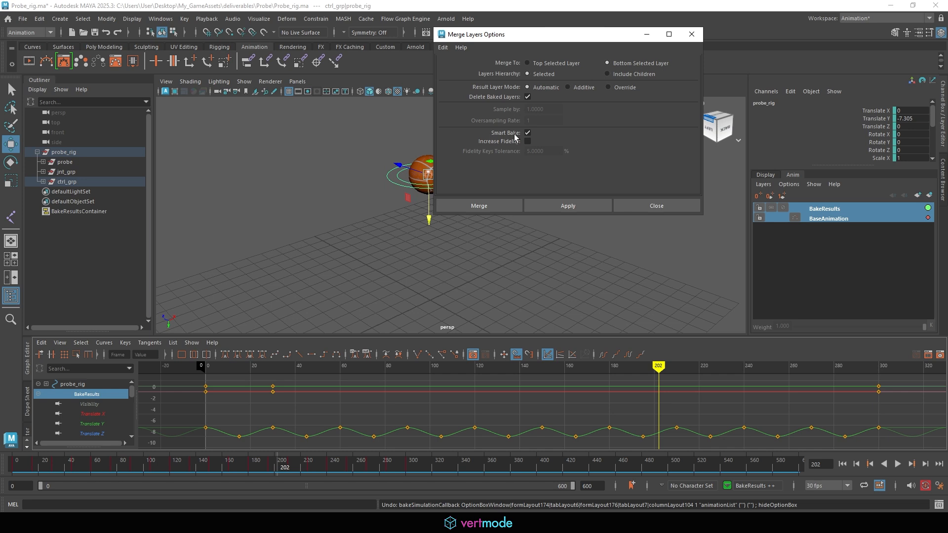
pyautogui.click(567, 206)
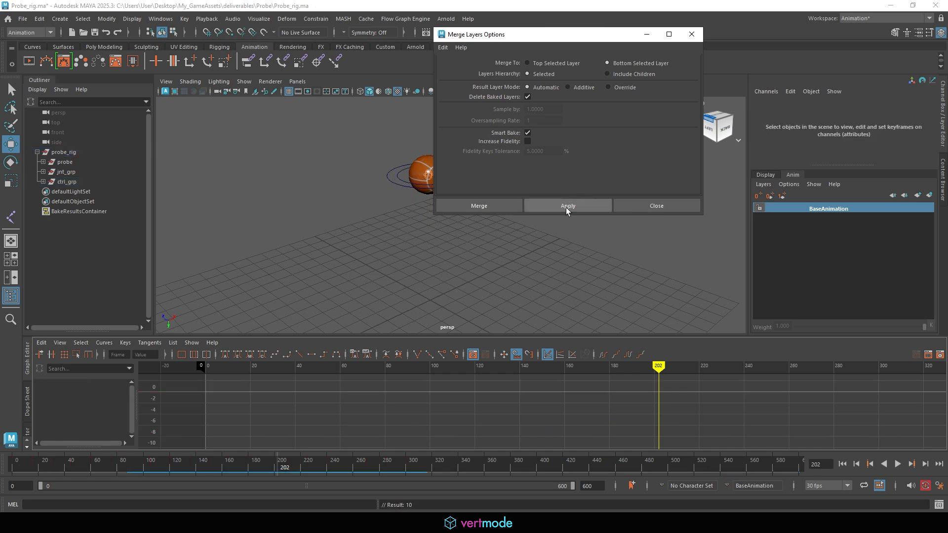
pyautogui.click(692, 34)
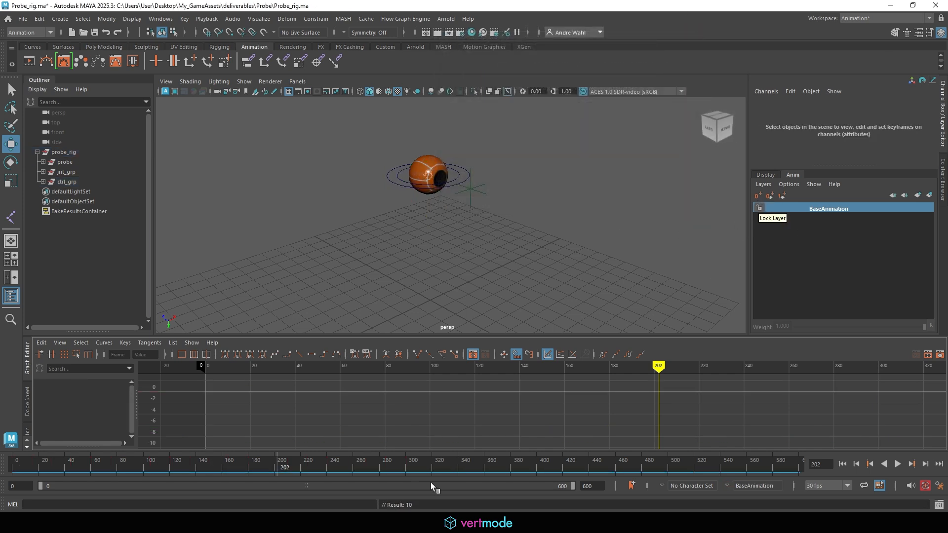
pyautogui.click(395, 183)
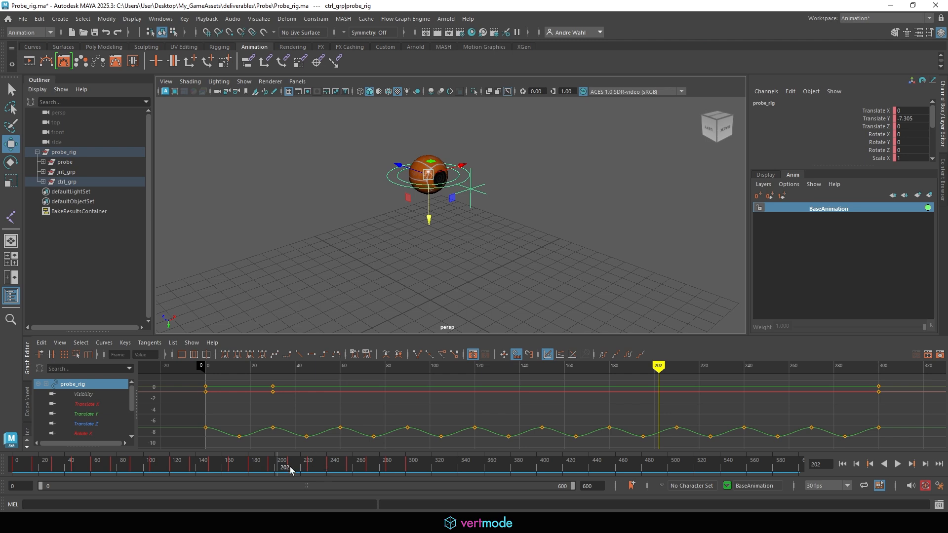
# - From frame 300, bake probe_rig's motion over frames 300–600 with Bake Simulation
pyautogui.moveTo(290, 469); pyautogui.dragTo(431, 470)
pyautogui.click(872, 464)
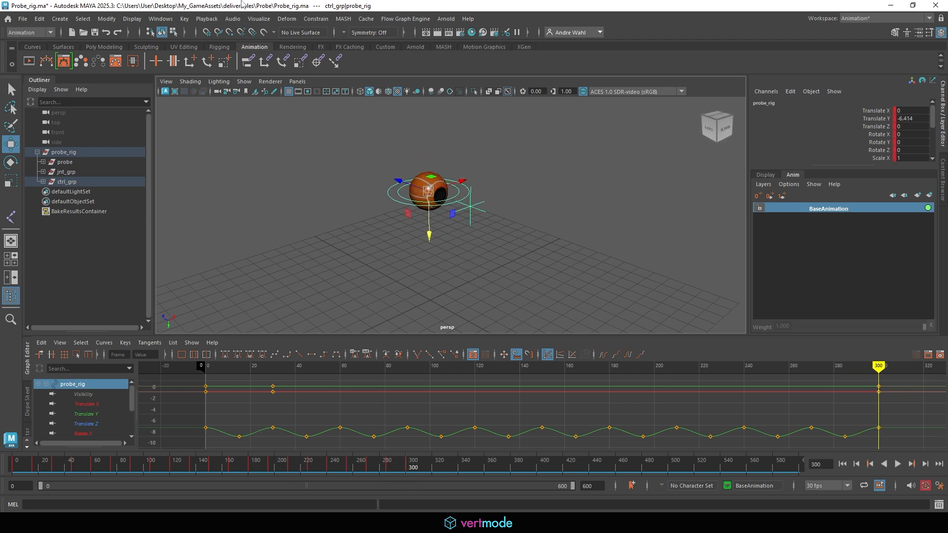
pyautogui.click(39, 18)
pyautogui.moveTo(68, 111)
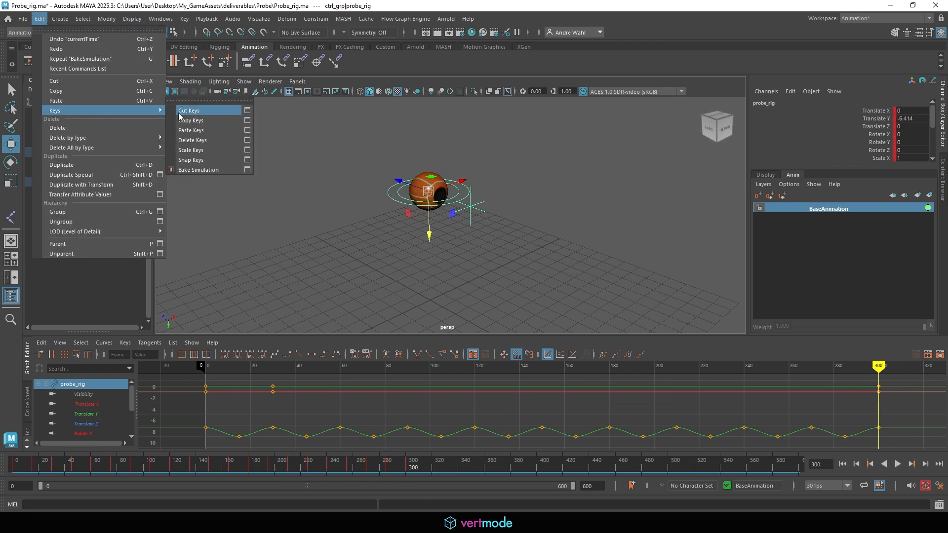
pyautogui.click(247, 170)
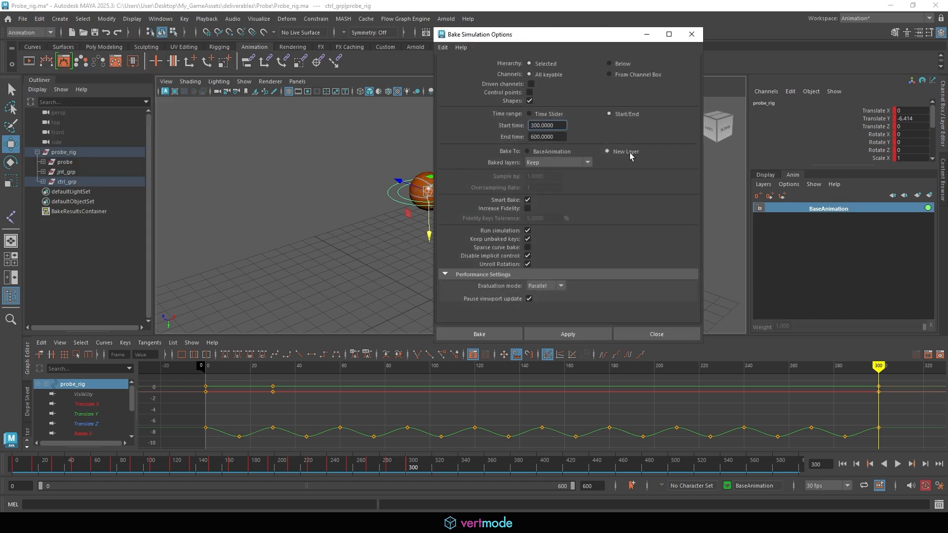
pyautogui.click(584, 336)
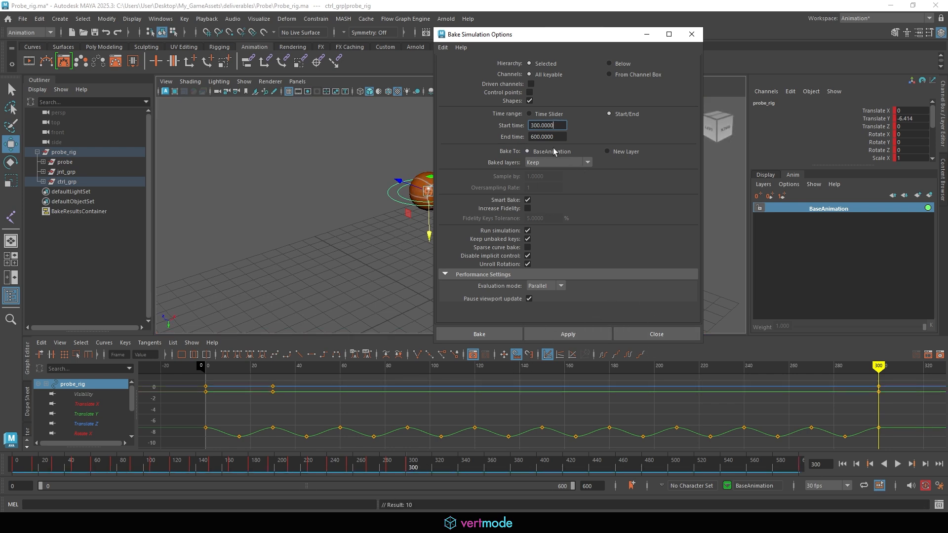
# - Set the curves' pre and post infinity to Cycle, then bake the cycling motion into keys
pyautogui.moveTo(426, 464); pyautogui.dragTo(610, 341)
pyautogui.scroll(-3, 296, 416)
pyautogui.scroll(-4, 296, 416)
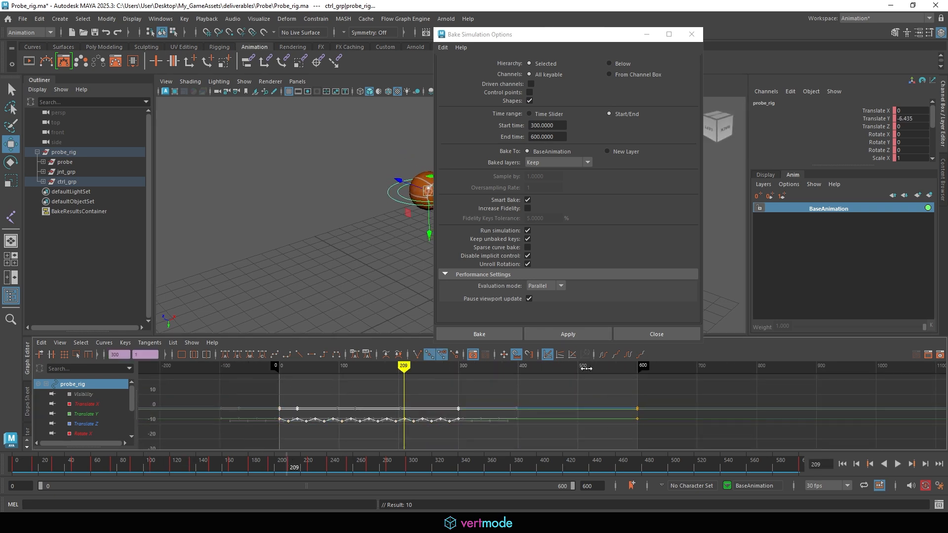
pyautogui.click(627, 355)
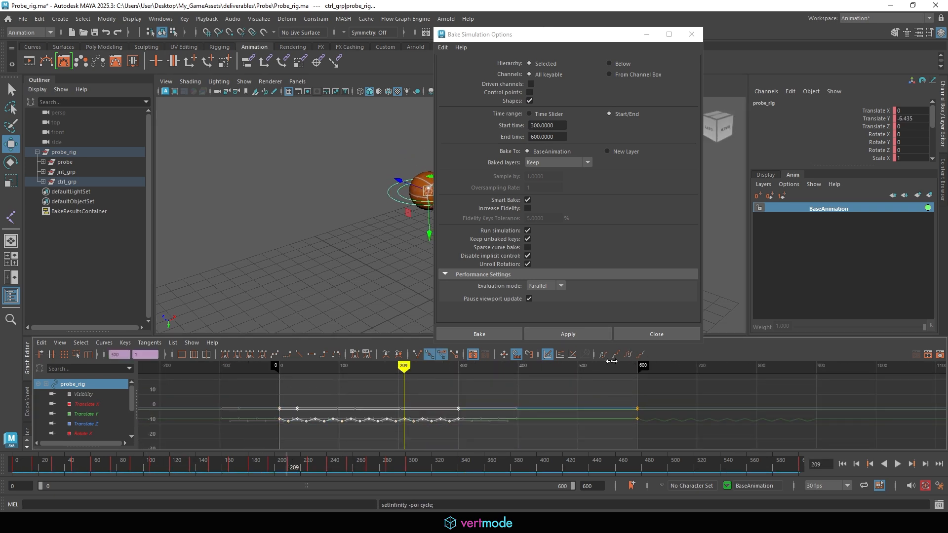
pyautogui.click(605, 354)
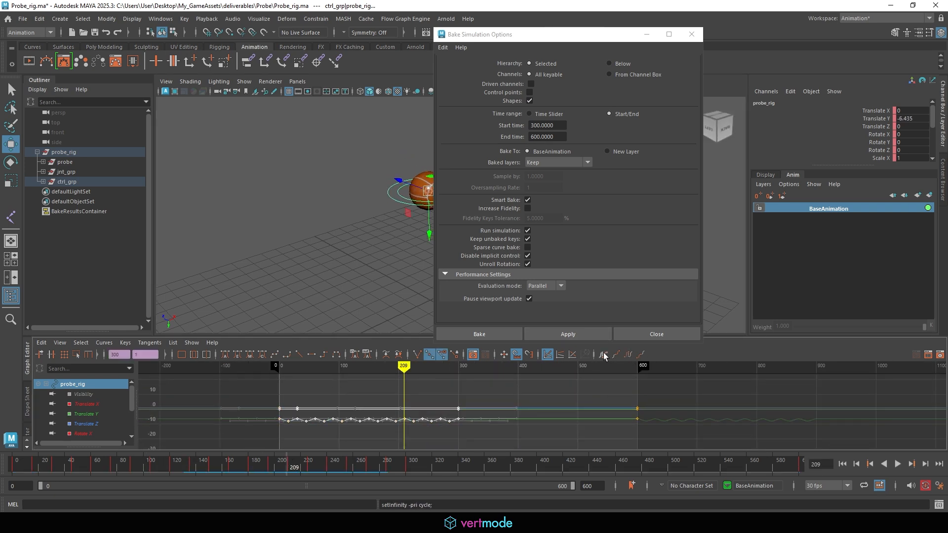
pyautogui.click(601, 427)
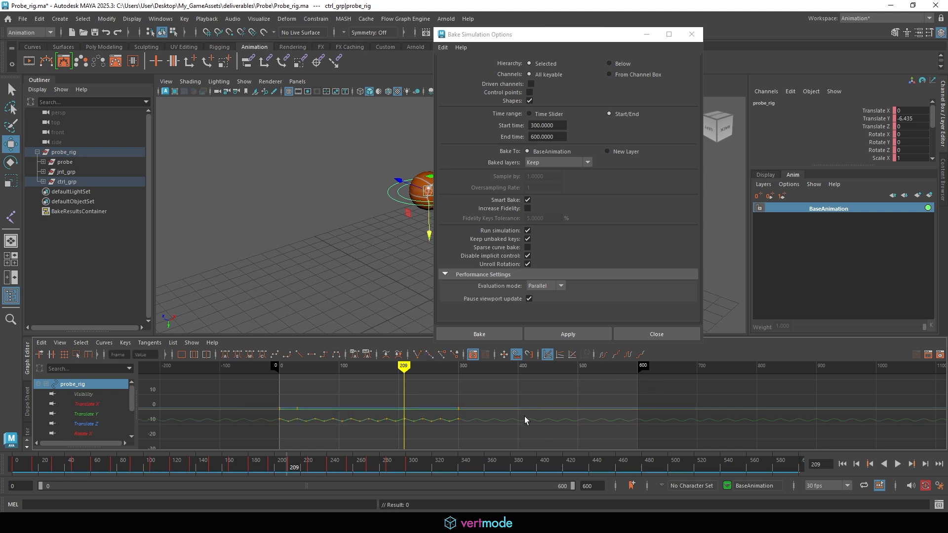
pyautogui.click(420, 466)
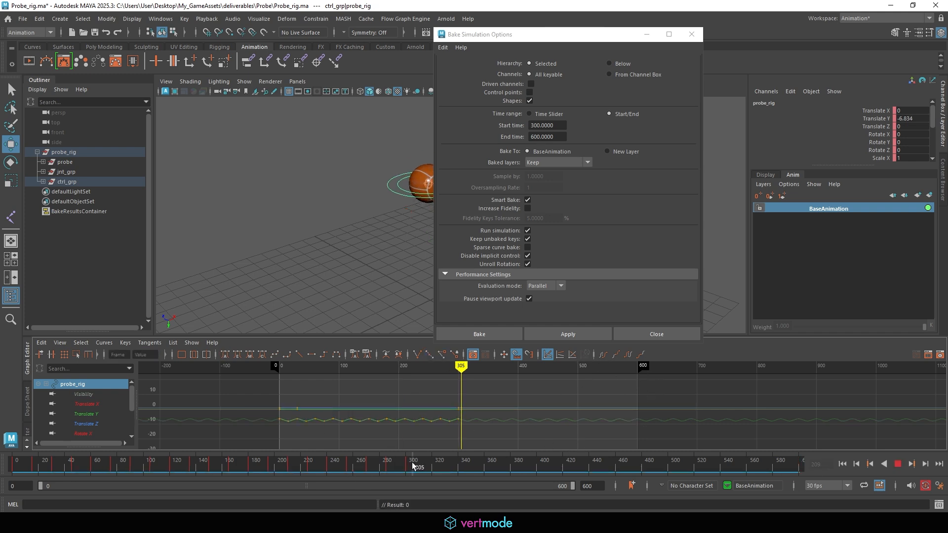
pyautogui.click(872, 464)
pyautogui.click(496, 339)
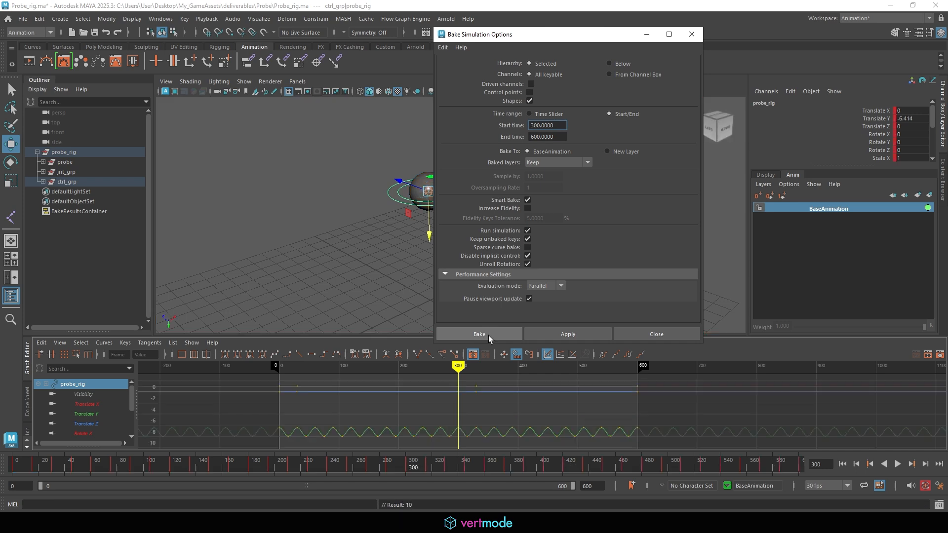
pyautogui.moveTo(416, 467)
pyautogui.mouseDown()
pyautogui.moveTo(798, 467)
pyautogui.moveTo(417, 466)
pyautogui.mouseUp()
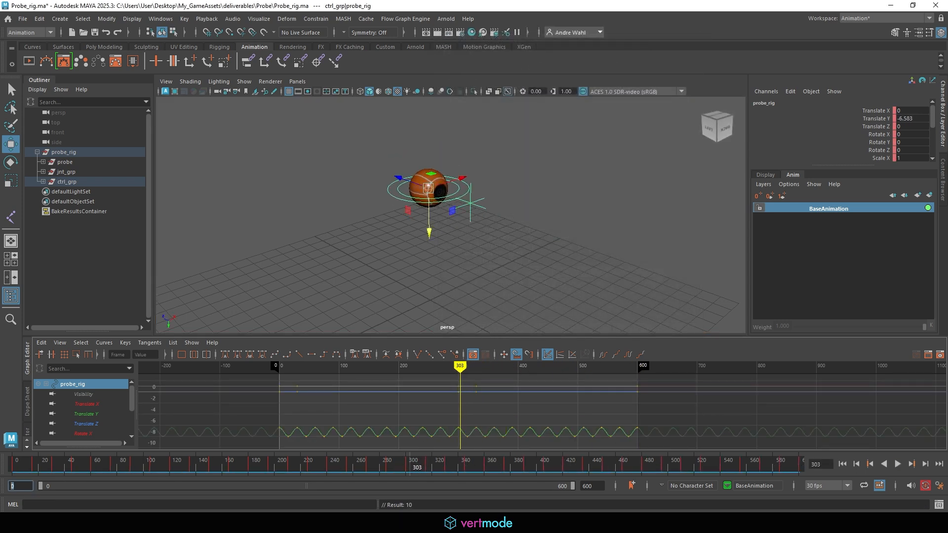
# - Set the playback start to 300, play the bob, and scrub back to frame 330
pyautogui.write('300')
pyautogui.press('Return')
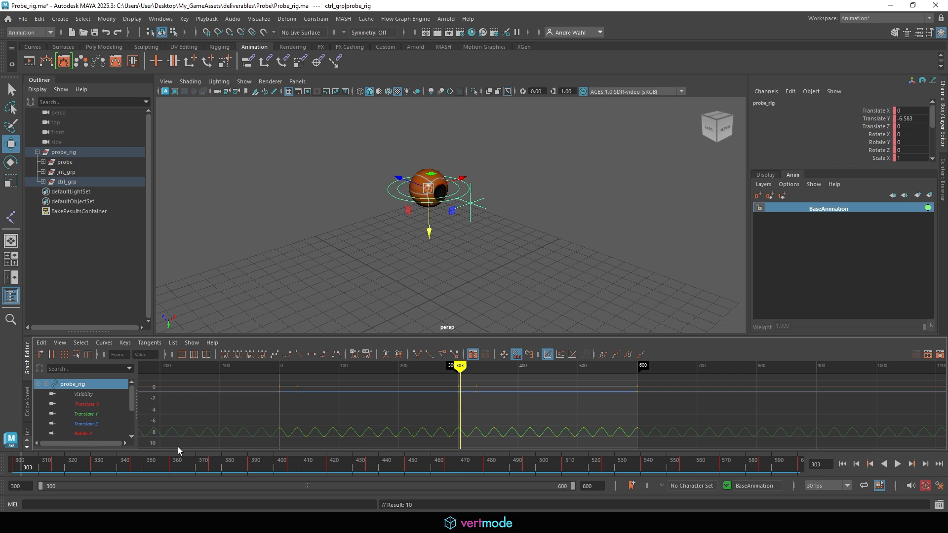
pyautogui.hotkey('alt', 'v')
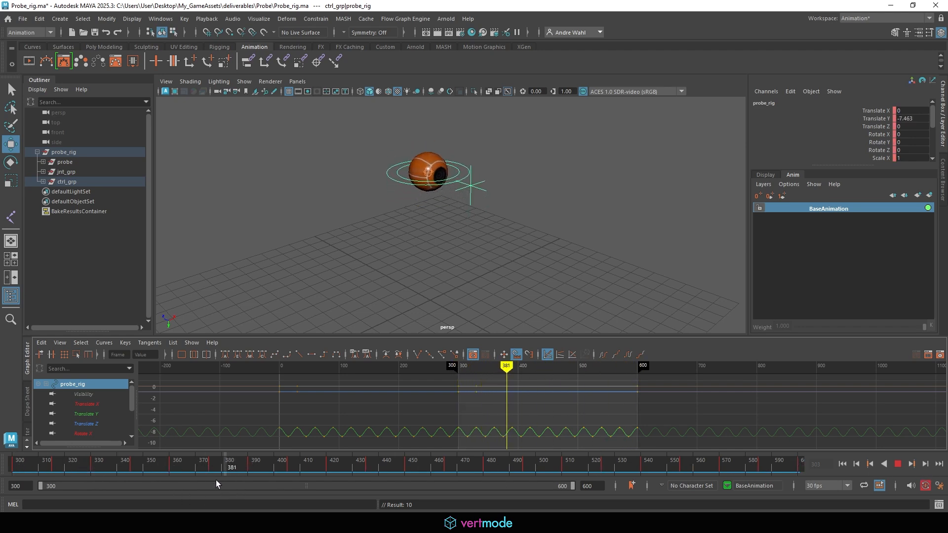
pyautogui.moveTo(216, 480); pyautogui.dragTo(2, 496)
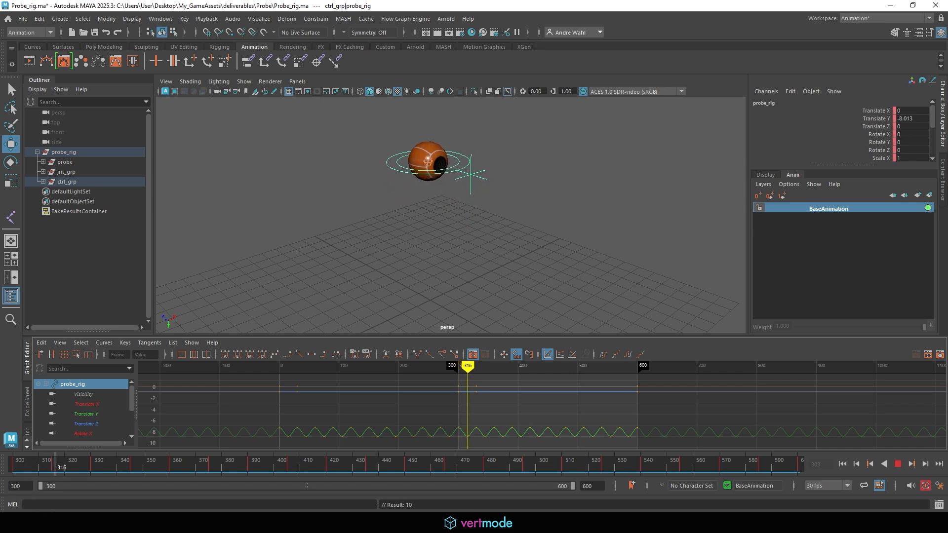
pyautogui.moveTo(158, 467); pyautogui.dragTo(151, 467)
pyautogui.click(871, 463)
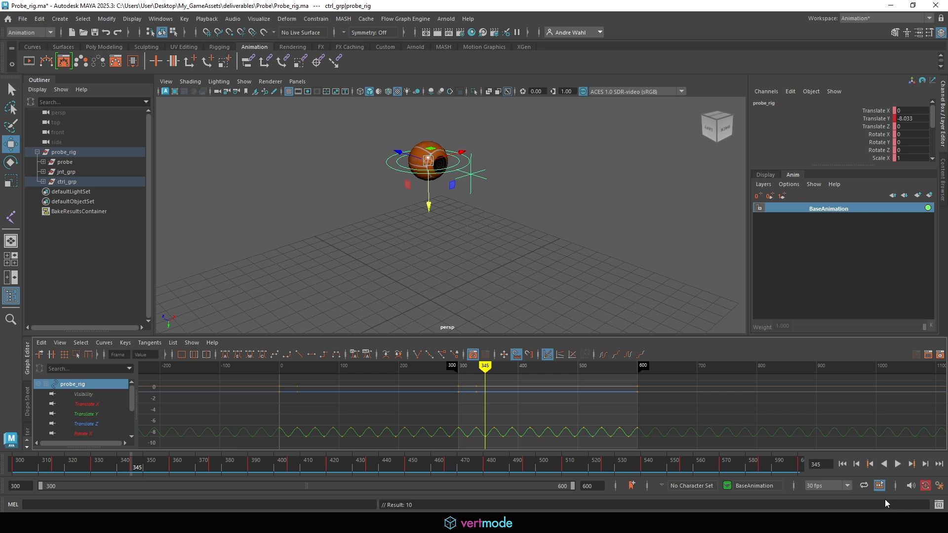
pyautogui.click(857, 465)
# - Move probe_aim up and forward to Translate Y 3.773, Z -3.896, then scrub frames 300–332 to check it
pyautogui.click(470, 213)
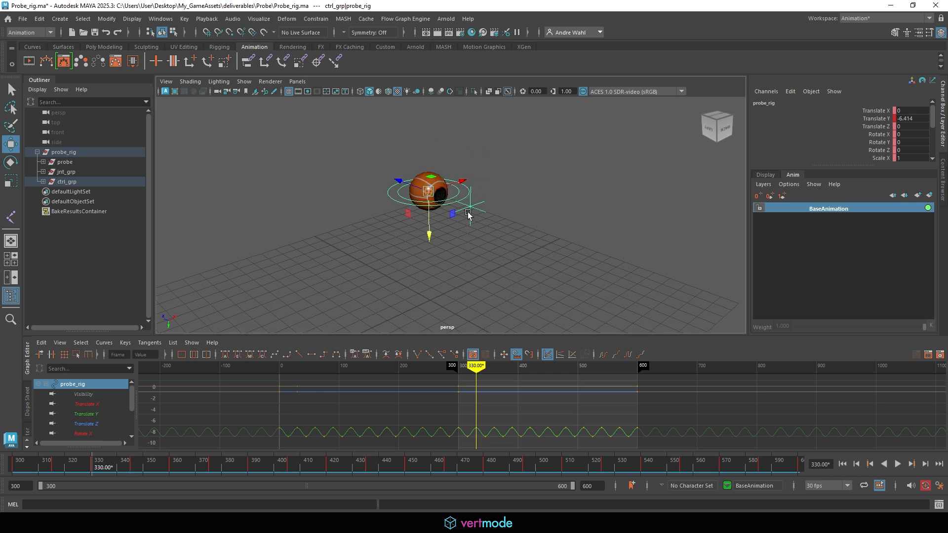
pyautogui.keyDown('alt'); pyautogui.moveTo(502, 212); pyautogui.dragTo(493, 232); pyautogui.keyUp('alt')
pyautogui.keyDown('alt'); pyautogui.moveTo(503, 217); pyautogui.dragTo(524, 222); pyautogui.keyUp('alt')
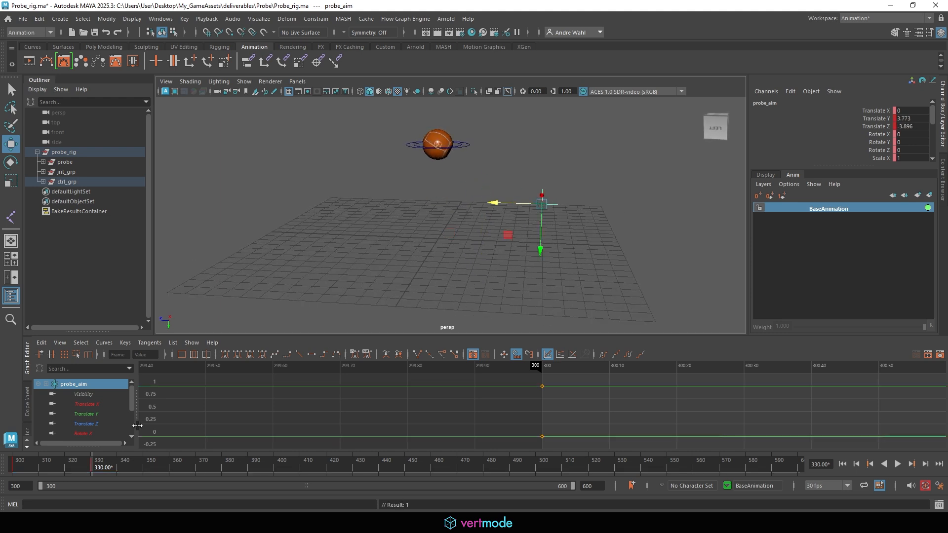
pyautogui.moveTo(97, 466)
pyautogui.mouseDown()
pyautogui.moveTo(14, 465)
pyautogui.moveTo(69, 469)
pyautogui.moveTo(101, 484)
pyautogui.mouseUp()
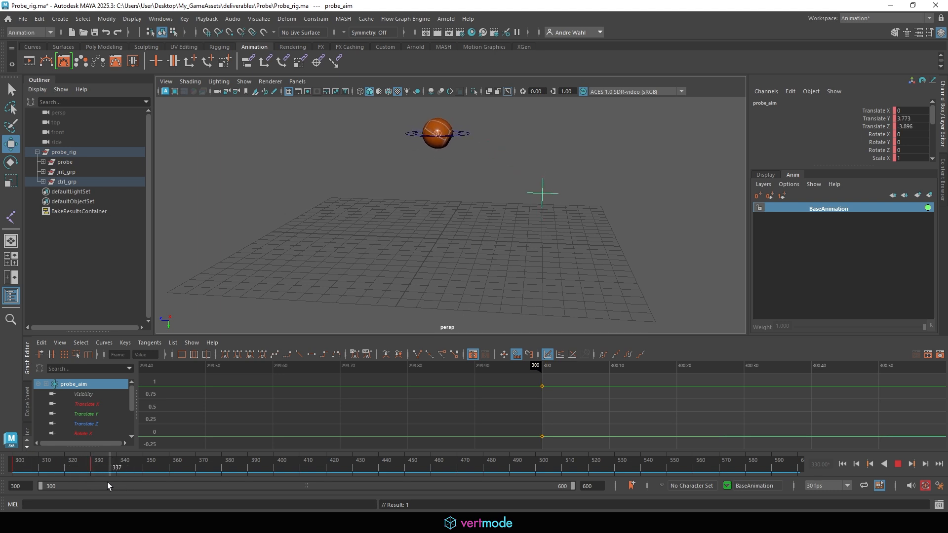
pyautogui.moveTo(414, 488); pyautogui.dragTo(13, 469)
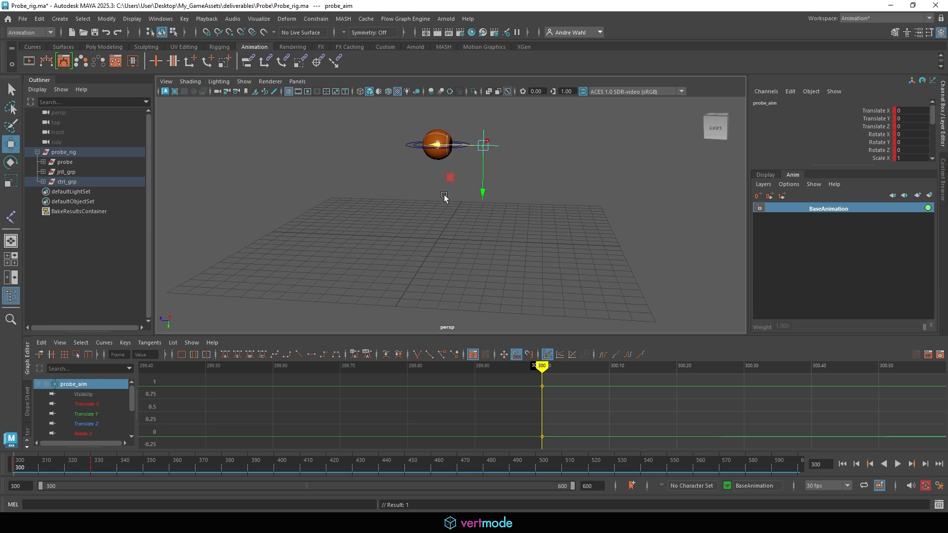
pyautogui.click(100, 462)
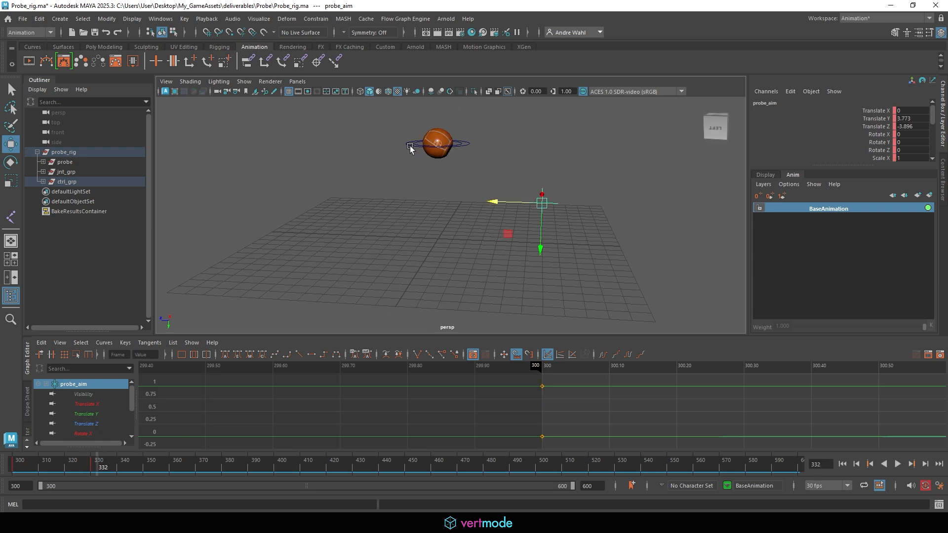
# - Reselect the probe rig control ring, undo an accidental nudge, and clear the selection
pyautogui.click(411, 148)
pyautogui.keyDown('alt'); pyautogui.moveTo(543, 162); pyautogui.dragTo(361, 195, button='right'); pyautogui.keyUp('alt')
pyautogui.click(98, 469)
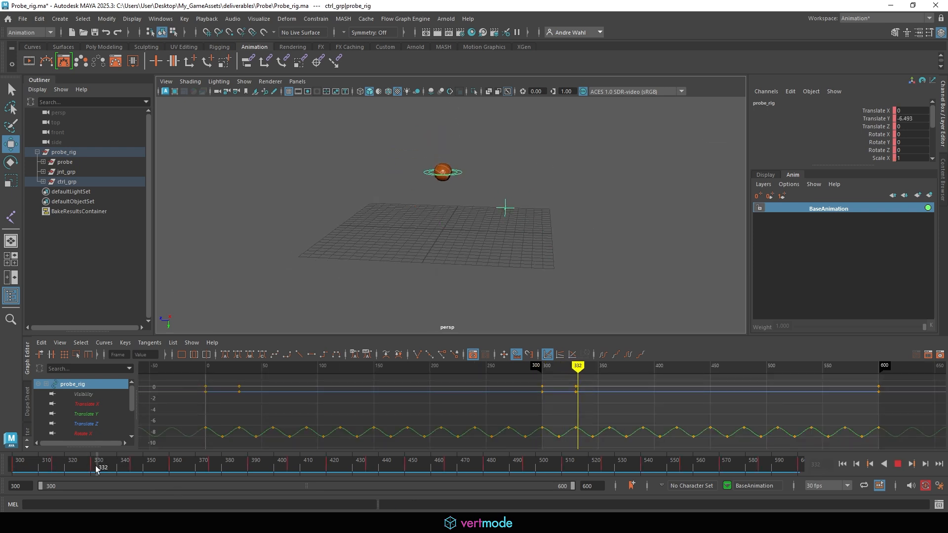
pyautogui.keyDown('alt'); pyautogui.moveTo(566, 133); pyautogui.dragTo(578, 199); pyautogui.keyUp('alt')
pyautogui.moveTo(442, 200); pyautogui.dragTo(451, 225)
pyautogui.hotkey('ctrl', 'z')
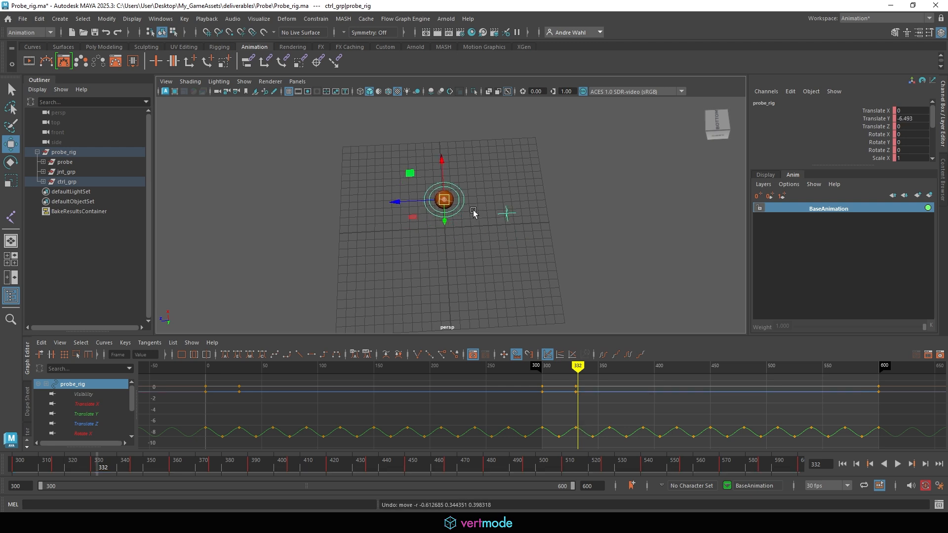
pyautogui.click(472, 209)
# - Select Probe_ctrl, review playback across frames 300–600, and key it at frame 600 at zero position
pyautogui.click(450, 211)
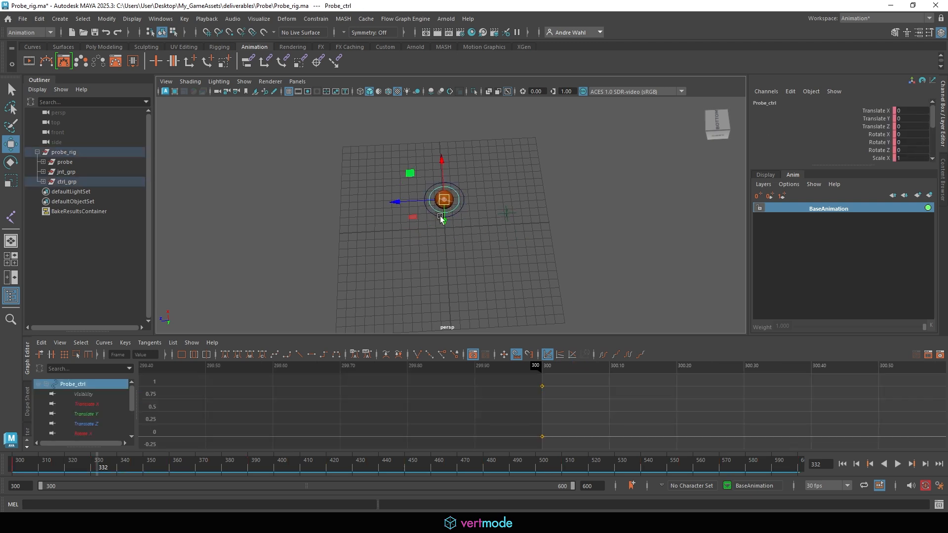
pyautogui.moveTo(438, 233); pyautogui.dragTo(568, 195)
pyautogui.hotkey('ctrl', 'z')
pyautogui.hotkey('ctrl', 'z')
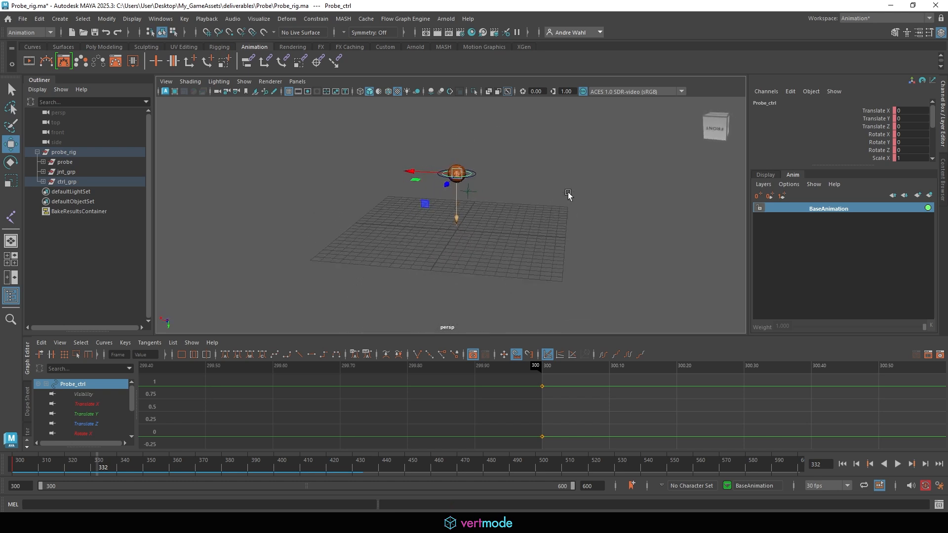
pyautogui.keyDown('alt'); pyautogui.moveTo(447, 176); pyautogui.dragTo(415, 225); pyautogui.keyUp('alt')
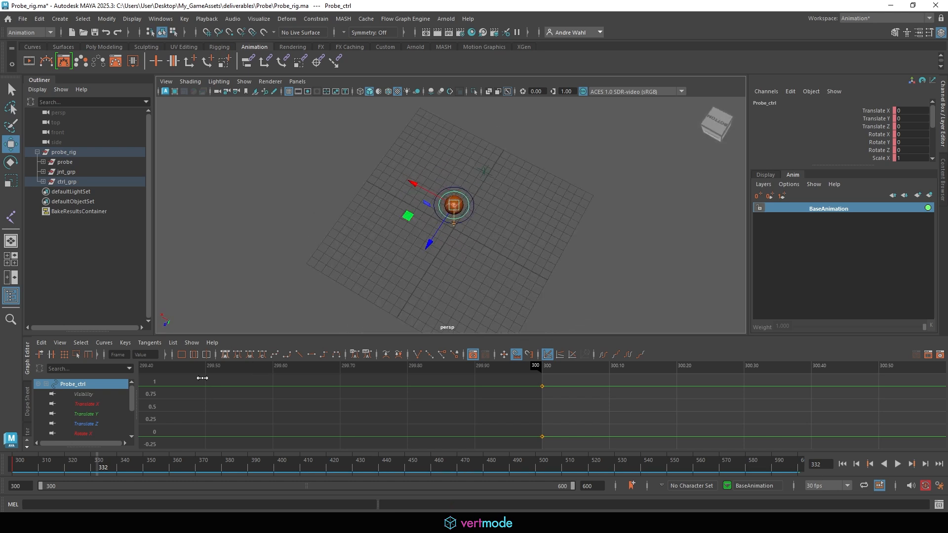
pyautogui.hotkey('alt', 'v')
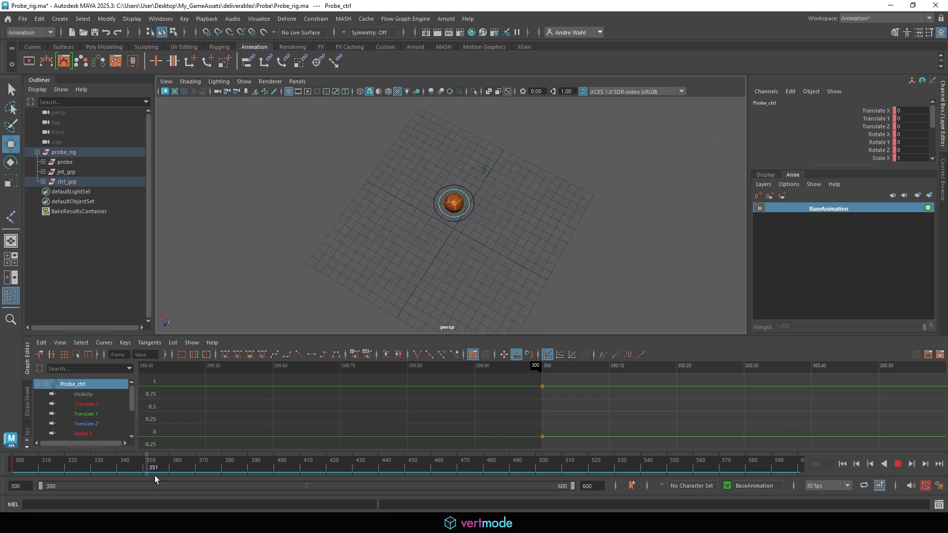
pyautogui.moveTo(62, 475); pyautogui.dragTo(845, 389)
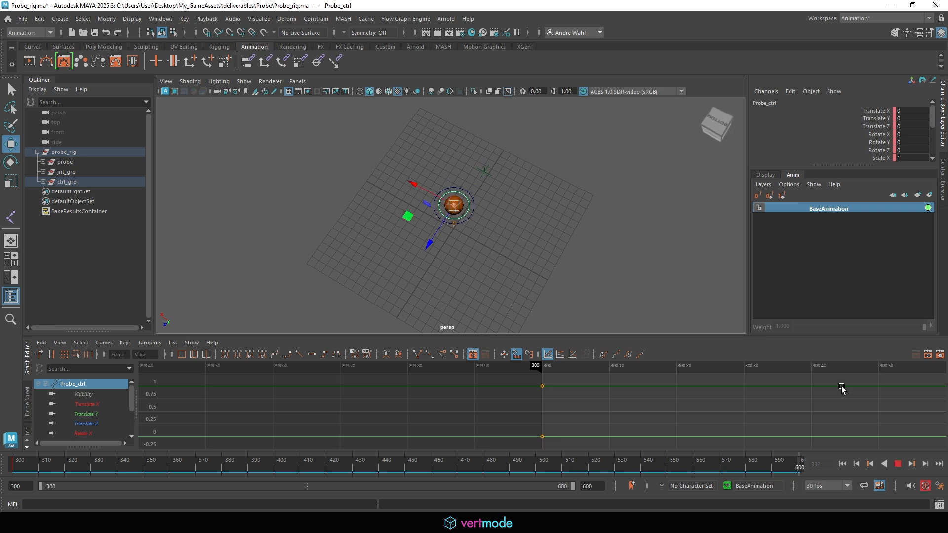
pyautogui.moveTo(428, 193)
pyautogui.keyDown('alt'); pyautogui.mouseDown()
pyautogui.moveTo(474, 215)
pyautogui.moveTo(431, 210)
pyautogui.mouseUp(); pyautogui.keyUp('alt')
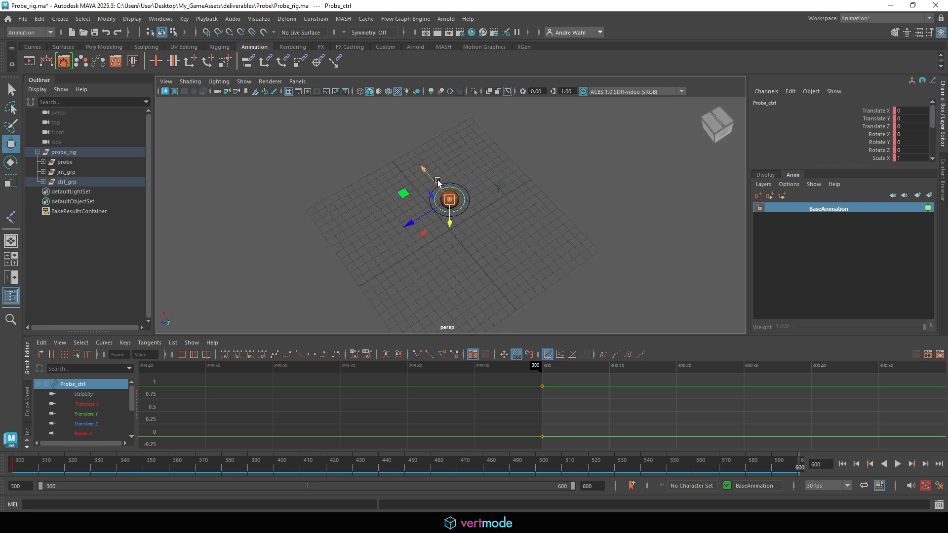
pyautogui.press('s')
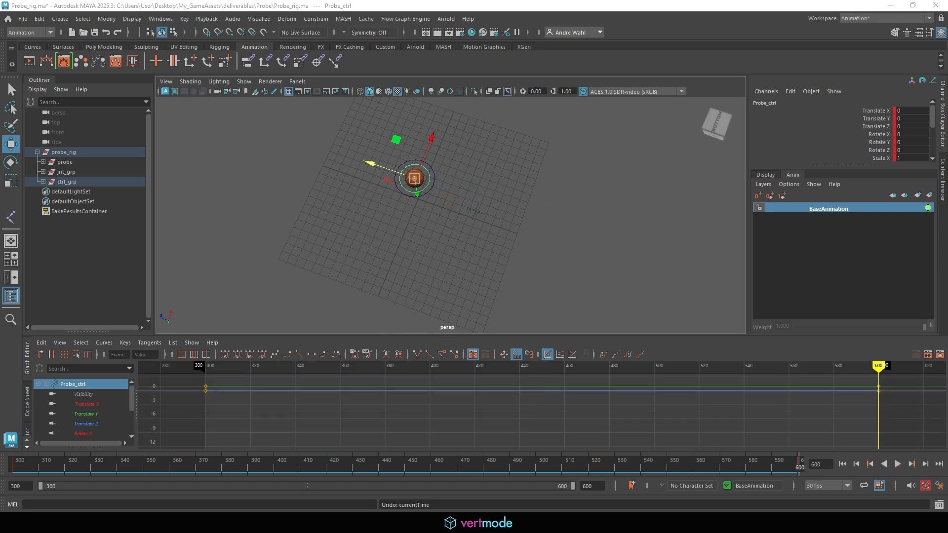
# - Compute 300 ÷ 4 = 75 in Calculator, move it aside, and replay Maya's timeline from the start
pyautogui.moveTo(0, 237); pyautogui.dragTo(215, 171)
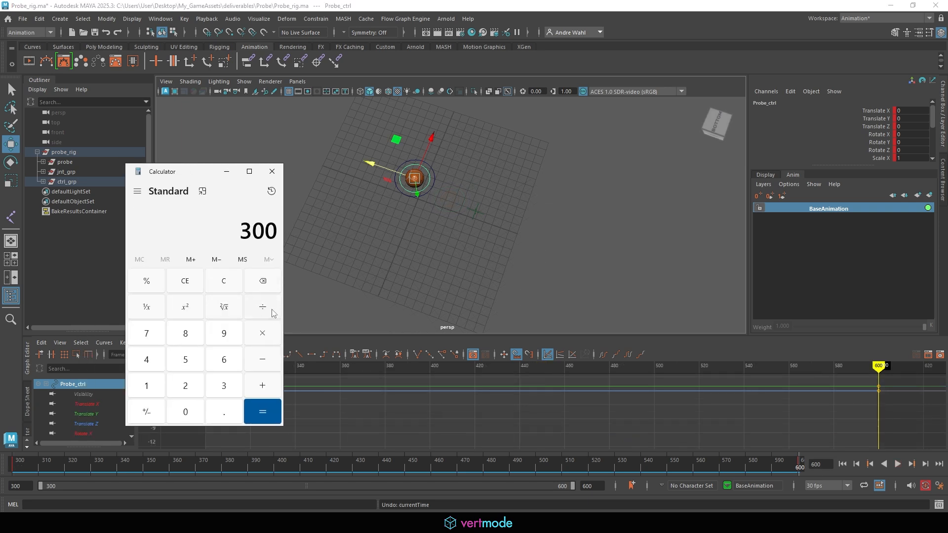
pyautogui.click(262, 412)
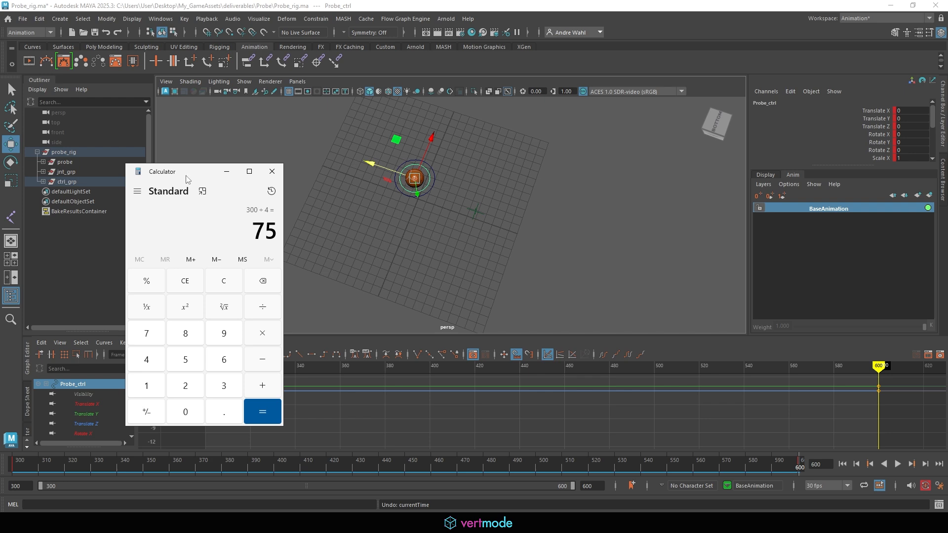
pyautogui.moveTo(183, 174); pyautogui.dragTo(0, 198)
pyautogui.click(59, 467)
pyautogui.hotkey('alt', 'v')
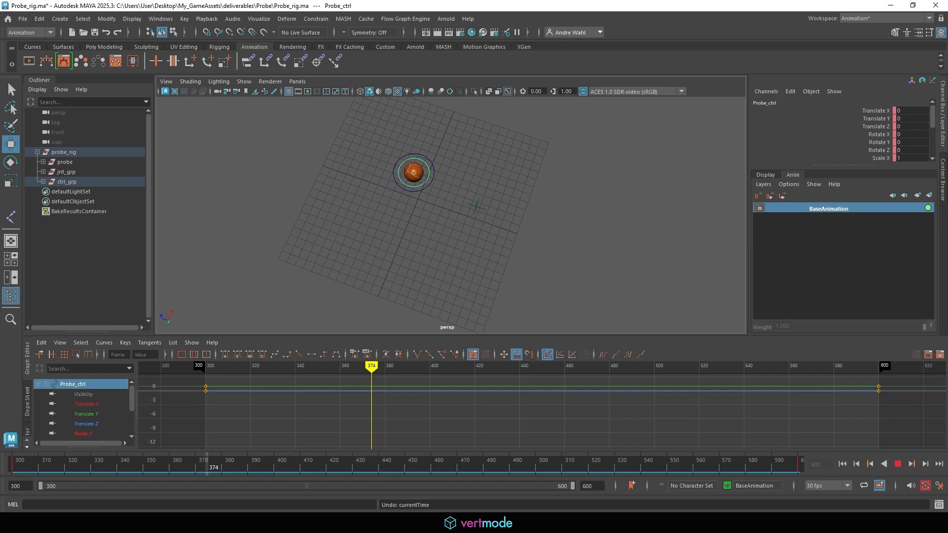
# - Stop at frame 375 and key Probe_ctrl shifted sideways and back along Z
pyautogui.hotkey('alt', 'v')
pyautogui.keyDown('alt'); pyautogui.moveTo(479, 145); pyautogui.dragTo(464, 183); pyautogui.keyUp('alt')
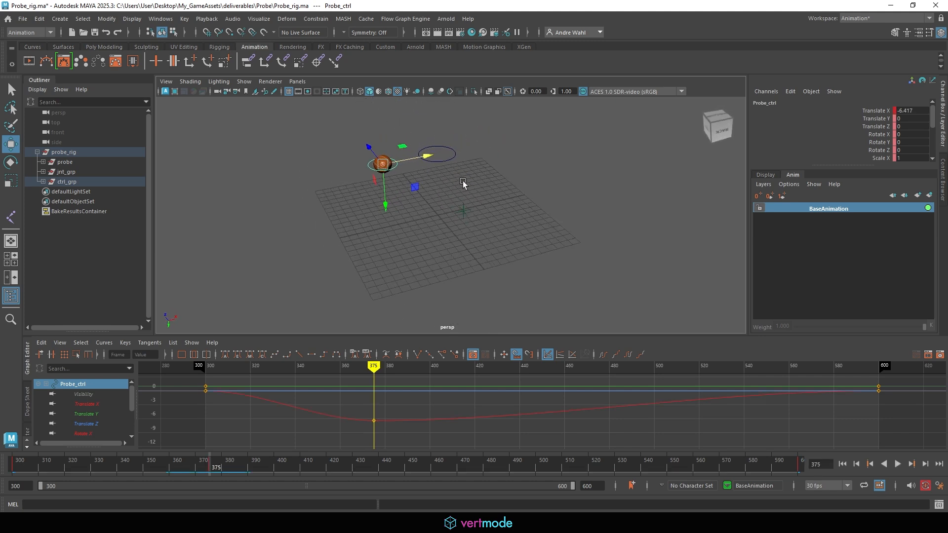
pyautogui.moveTo(370, 148); pyautogui.dragTo(380, 180)
pyautogui.keyDown('alt'); pyautogui.moveTo(385, 188); pyautogui.dragTo(436, 272); pyautogui.keyUp('alt')
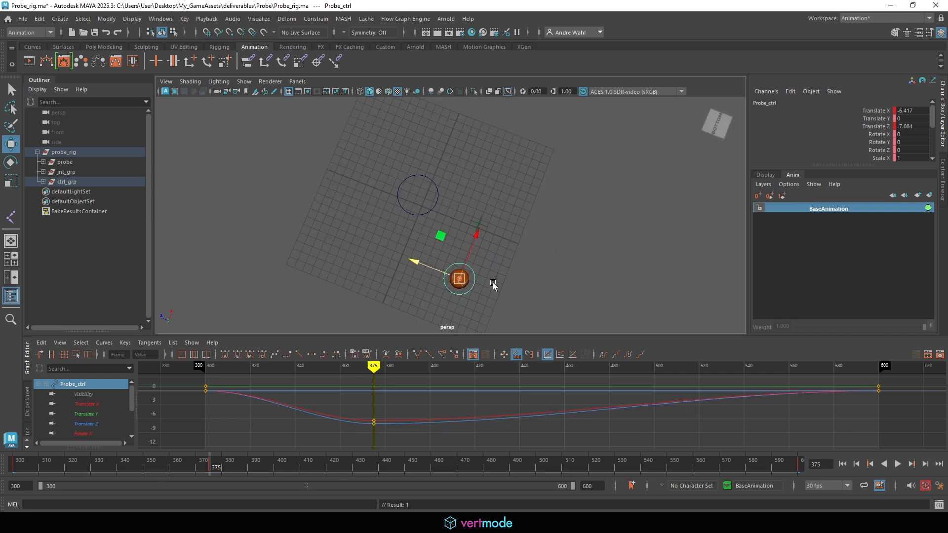
pyautogui.keyDown('alt'); pyautogui.moveTo(500, 275); pyautogui.dragTo(475, 218, button='middle'); pyautogui.keyUp('alt')
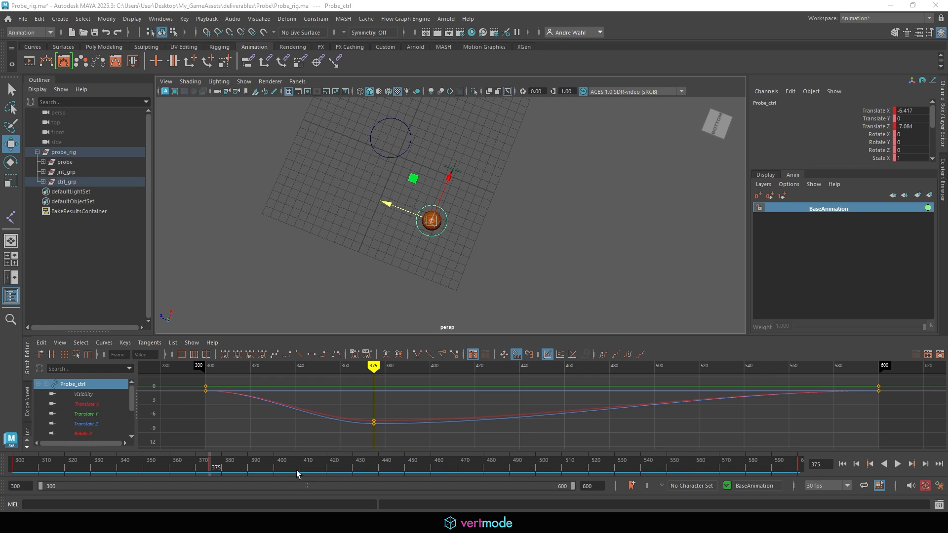
# - Key Probe_ctrl at new X/Z grid positions at frames 450 and 525
pyautogui.moveTo(297, 474); pyautogui.dragTo(407, 476)
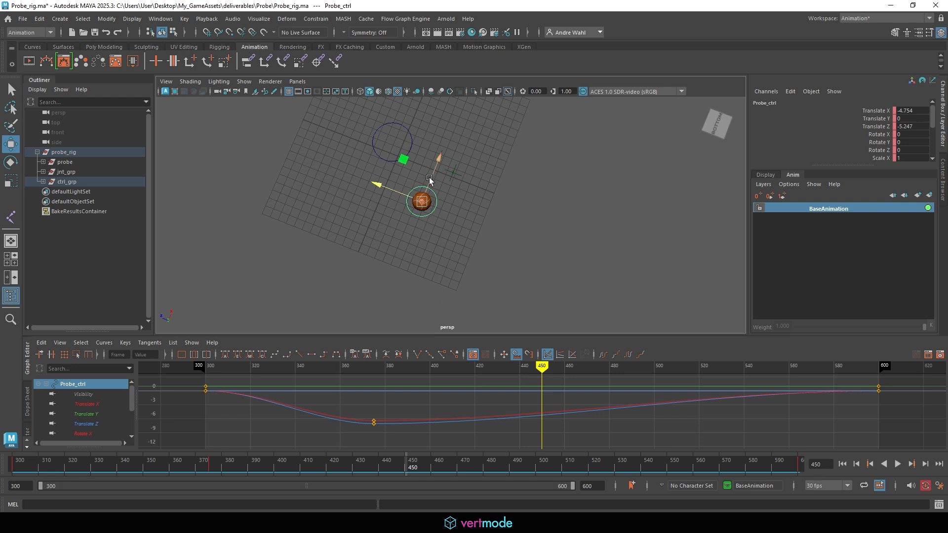
pyautogui.moveTo(401, 194); pyautogui.dragTo(518, 178)
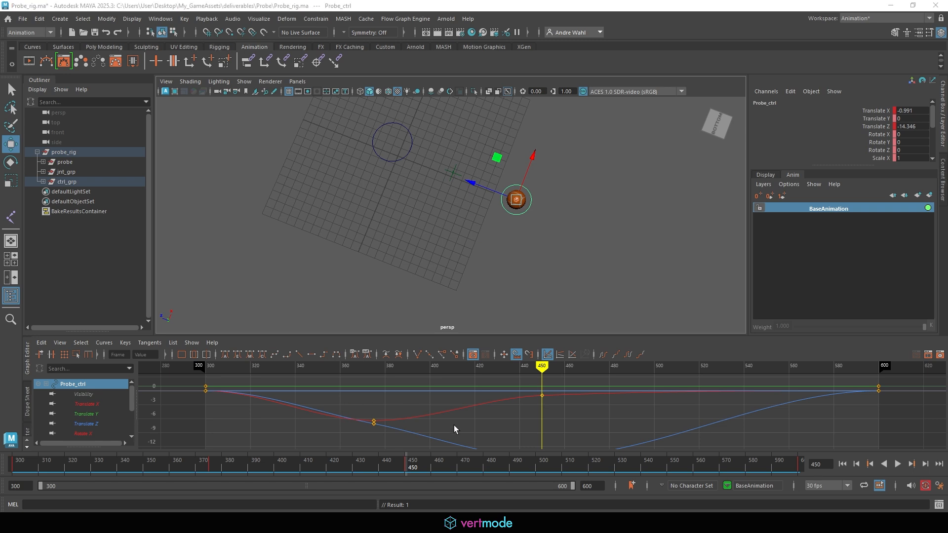
pyautogui.moveTo(438, 473); pyautogui.dragTo(603, 499)
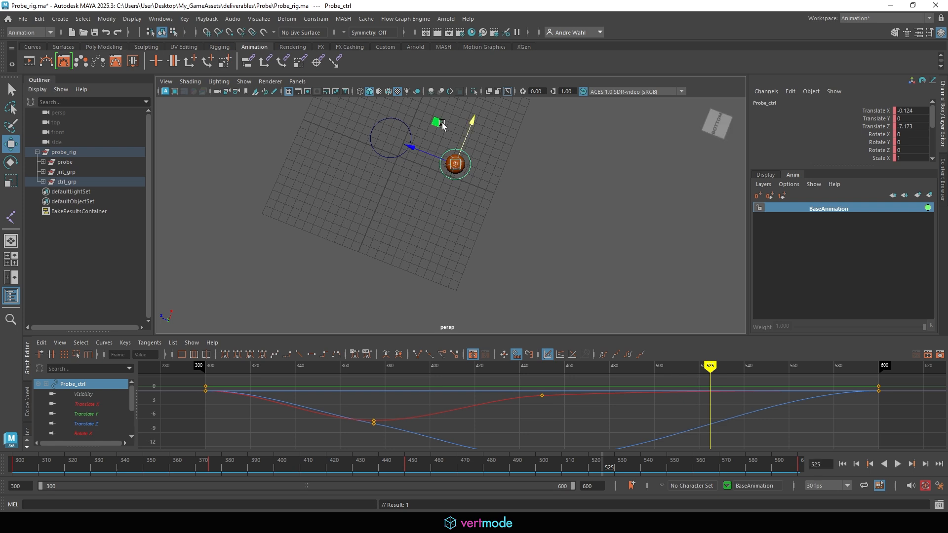
pyautogui.keyDown('alt'); pyautogui.moveTo(444, 127); pyautogui.dragTo(518, 85); pyautogui.keyUp('alt')
pyautogui.keyDown('alt'); pyautogui.moveTo(497, 144); pyautogui.dragTo(458, 216, button='middle'); pyautogui.keyUp('alt')
# - Play back the wander loop from above, then return to frame 300
pyautogui.click(898, 464)
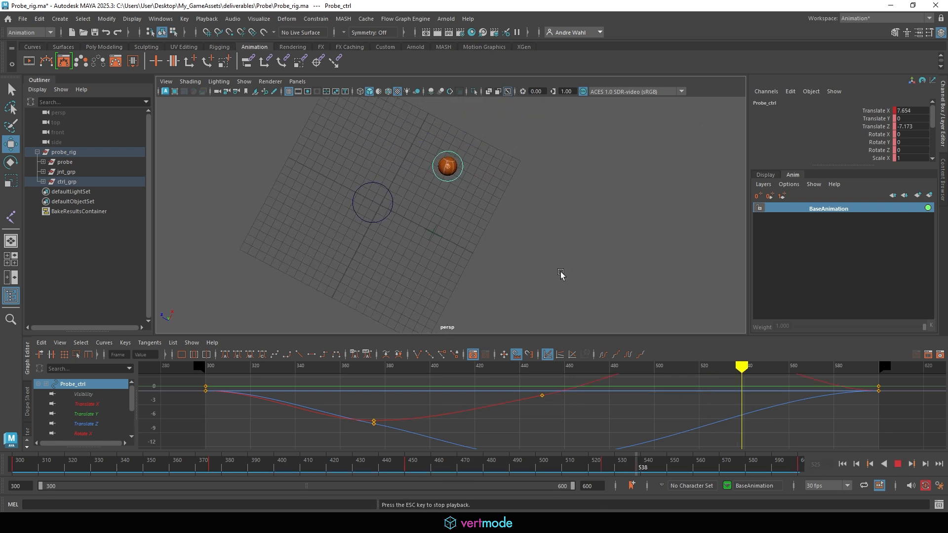
pyautogui.moveTo(586, 243)
pyautogui.keyDown('alt'); pyautogui.mouseDown()
pyautogui.moveTo(517, 250)
pyautogui.moveTo(584, 276)
pyautogui.moveTo(480, 264)
pyautogui.moveTo(499, 269)
pyautogui.moveTo(498, 280)
pyautogui.moveTo(478, 264)
pyautogui.moveTo(588, 251)
pyautogui.mouseUp(); pyautogui.keyUp('alt')
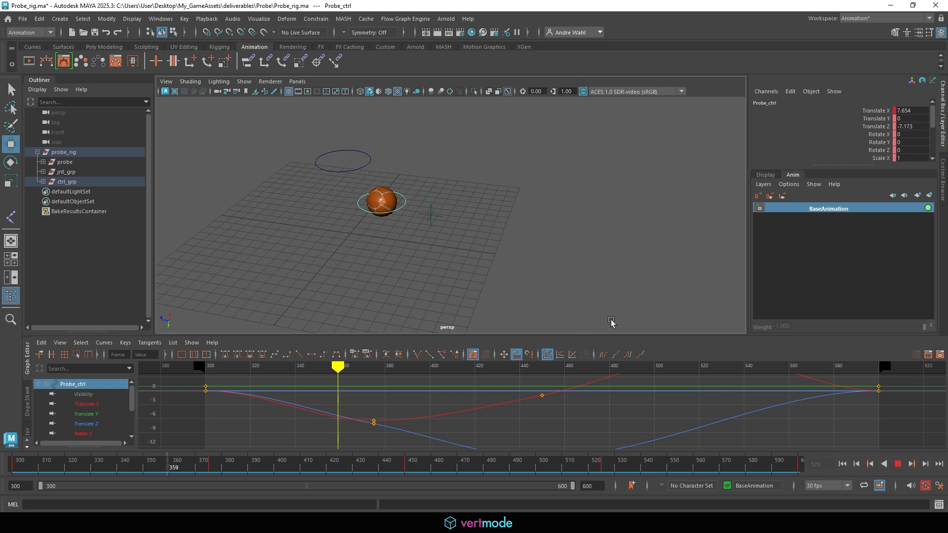
pyautogui.click(898, 465)
pyautogui.moveTo(134, 463); pyautogui.dragTo(13, 464)
pyautogui.keyDown('alt'); pyautogui.moveTo(381, 156); pyautogui.dragTo(339, 234); pyautogui.keyUp('alt')
pyautogui.keyDown('alt'); pyautogui.moveTo(386, 205); pyautogui.dragTo(399, 193); pyautogui.keyUp('alt')
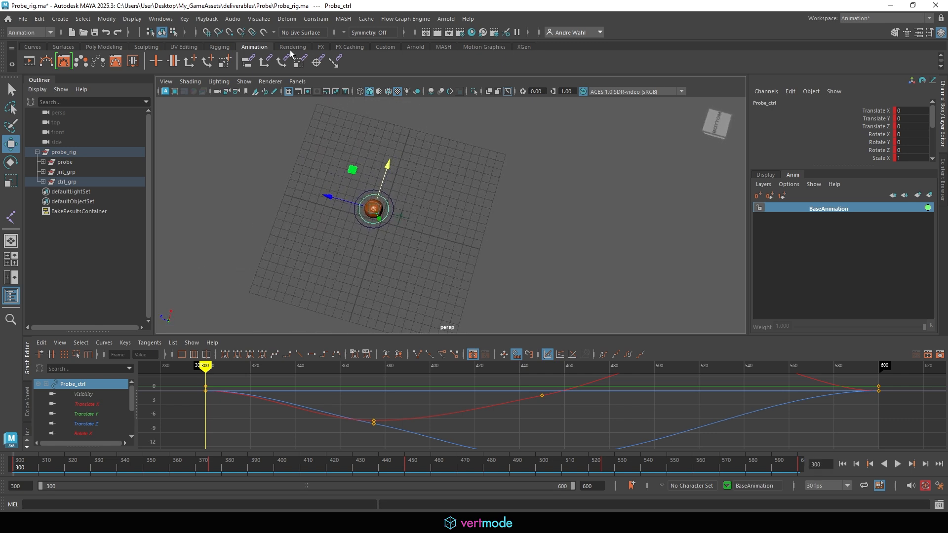
# - Create a motion trail for Probe_ctrl from the Visualize Motion Trail Editor and close it
pyautogui.click(257, 20)
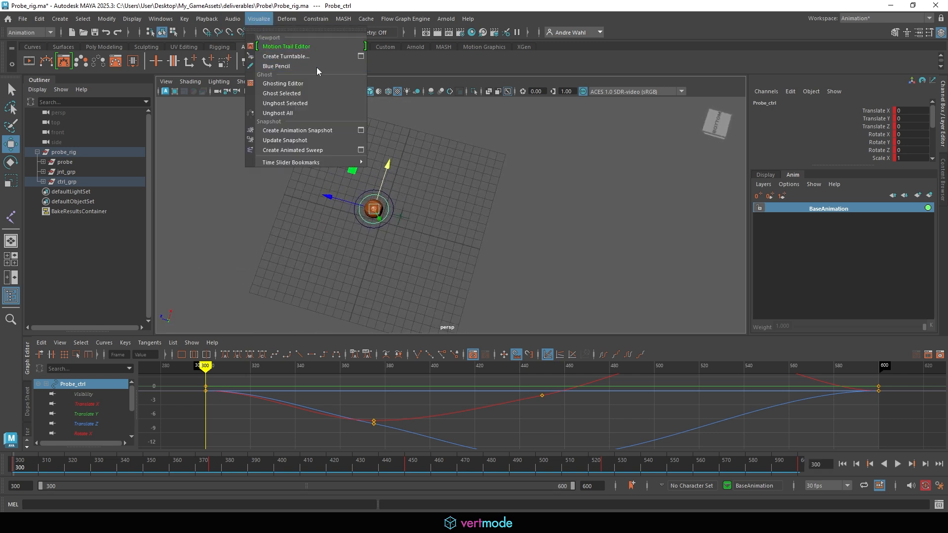
pyautogui.click(301, 46)
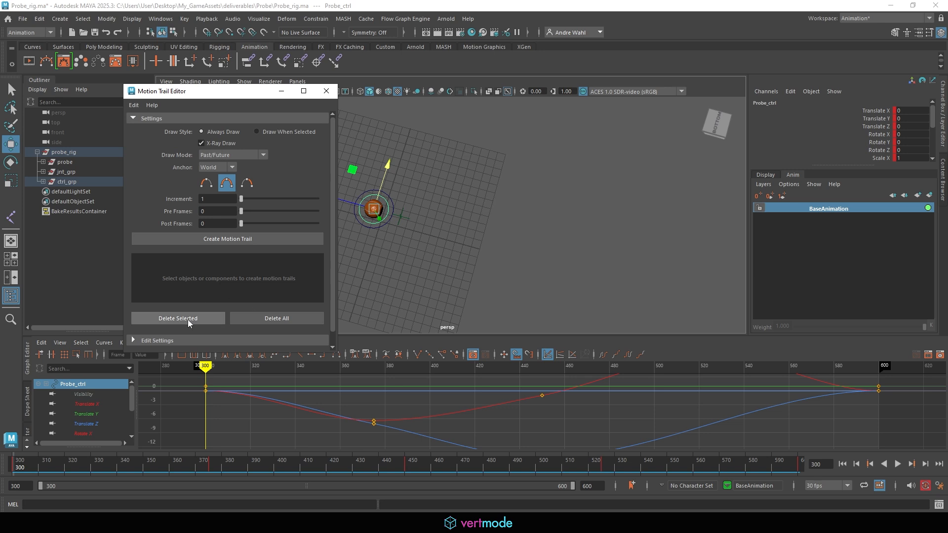
pyautogui.click(223, 239)
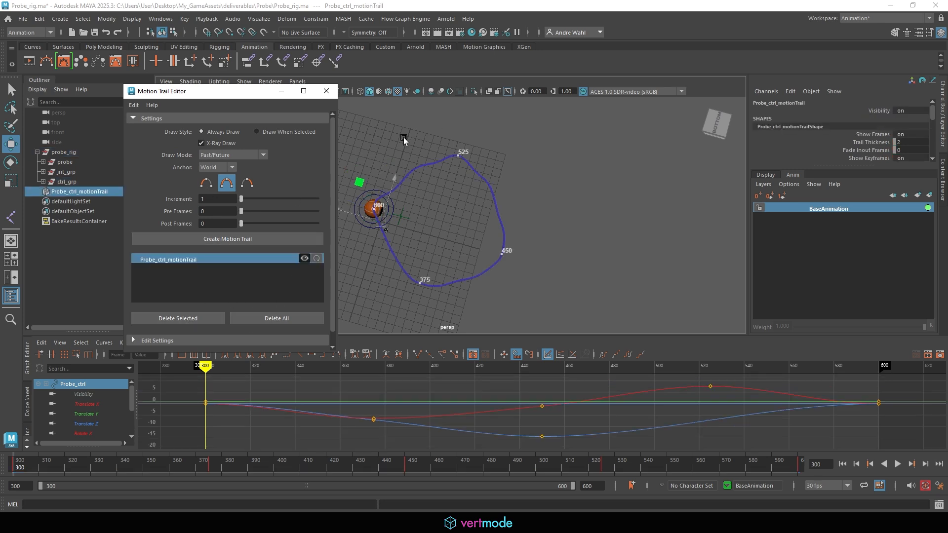
pyautogui.click(326, 91)
# - Inspect Probe_ctrl's Translate X, Y, Z and Rotate X curves in the Graph Editor
pyautogui.click(85, 434)
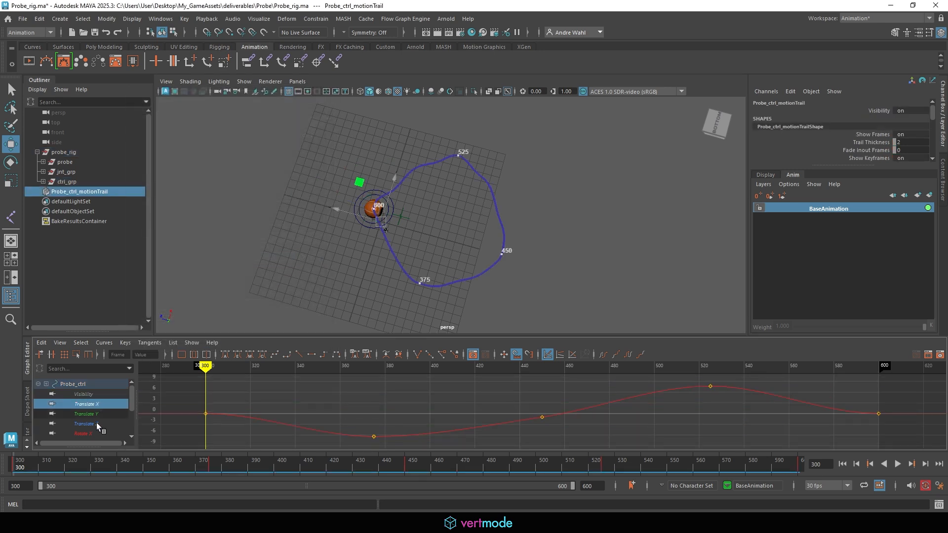
pyautogui.click(93, 423)
pyautogui.click(94, 414)
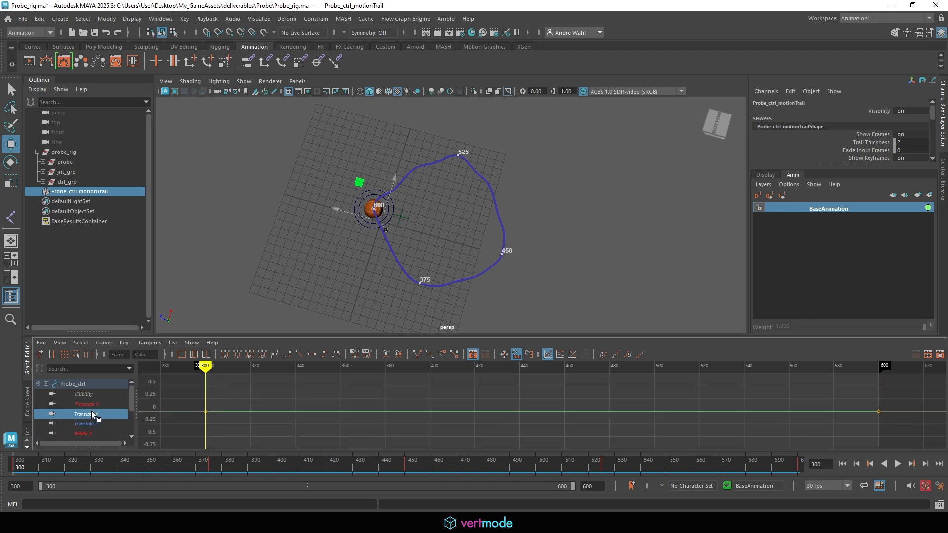
pyautogui.click(93, 434)
pyautogui.moveTo(327, 336); pyautogui.dragTo(327, 313)
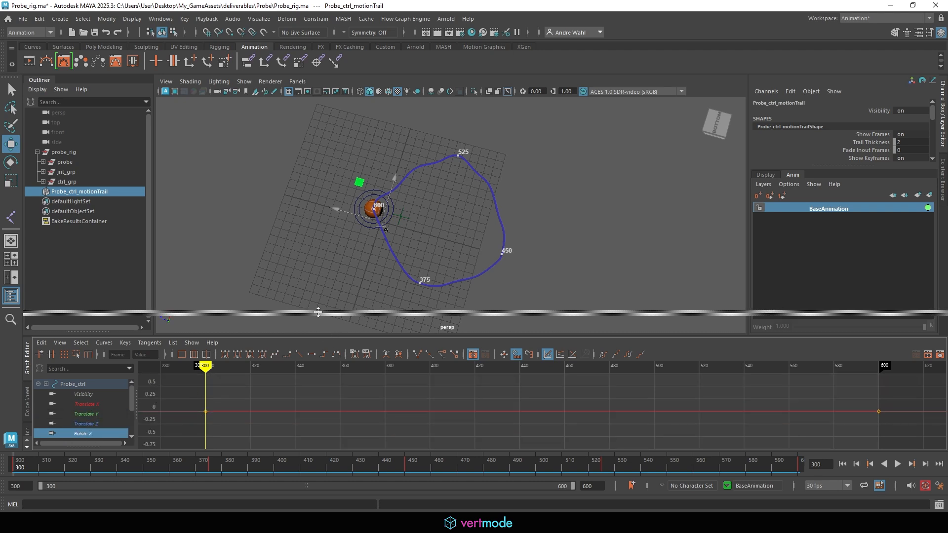
pyautogui.click(101, 399)
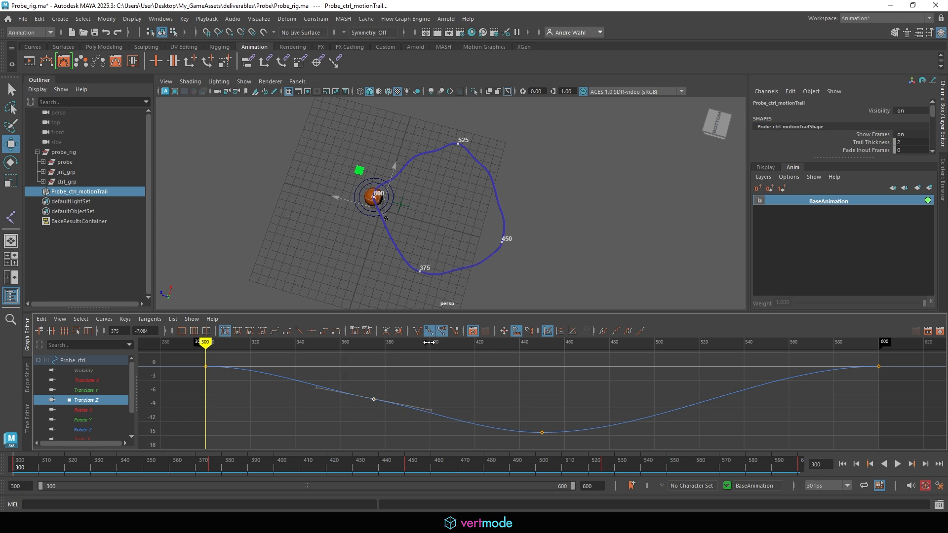
pyautogui.click(96, 391)
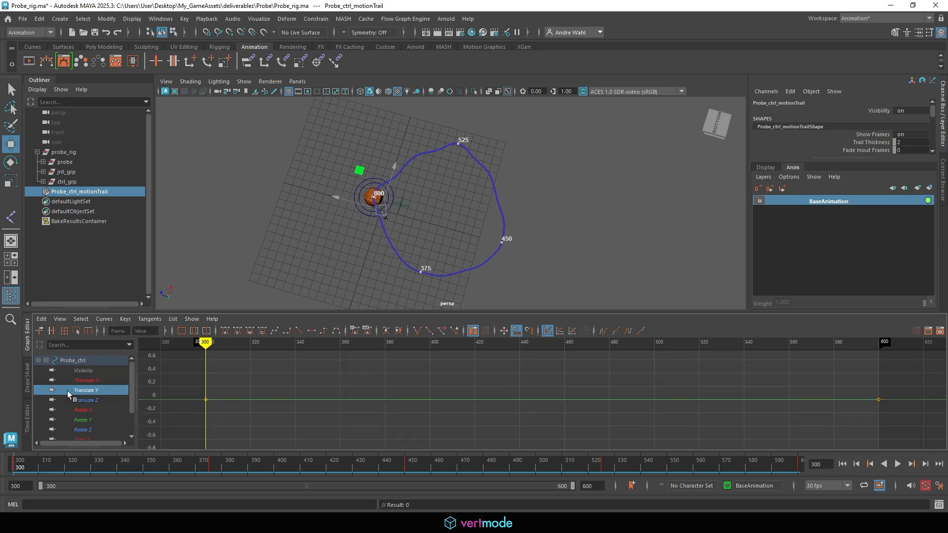
# - Show the Translate X and Translate Z curves together and frame them in the Graph Editor
pyautogui.click(93, 399)
pyautogui.click(90, 382)
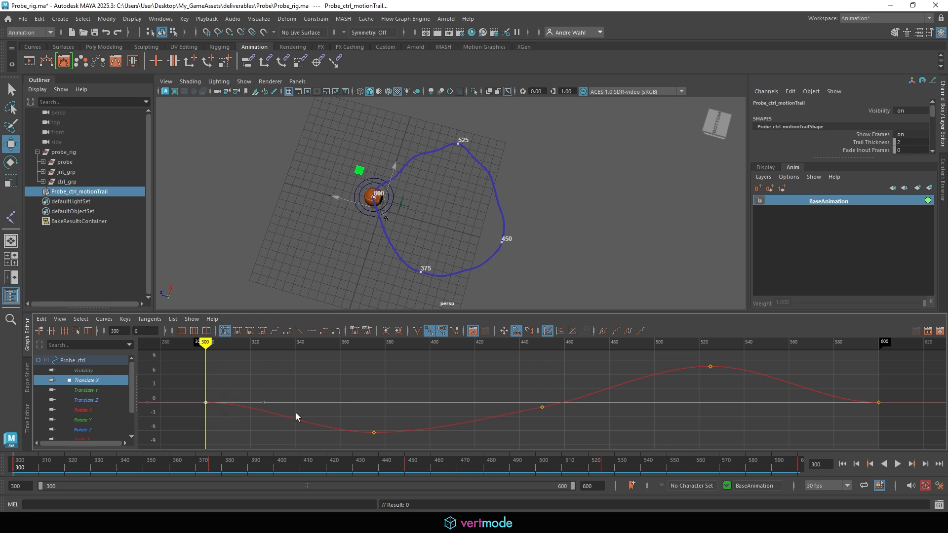
pyautogui.scroll(-5, 296, 415)
pyautogui.keyDown('alt'); pyautogui.moveTo(305, 396); pyautogui.dragTo(341, 401, button='middle'); pyautogui.keyUp('alt')
pyautogui.scroll(5, 357, 399)
pyautogui.scroll(-1, 359, 402)
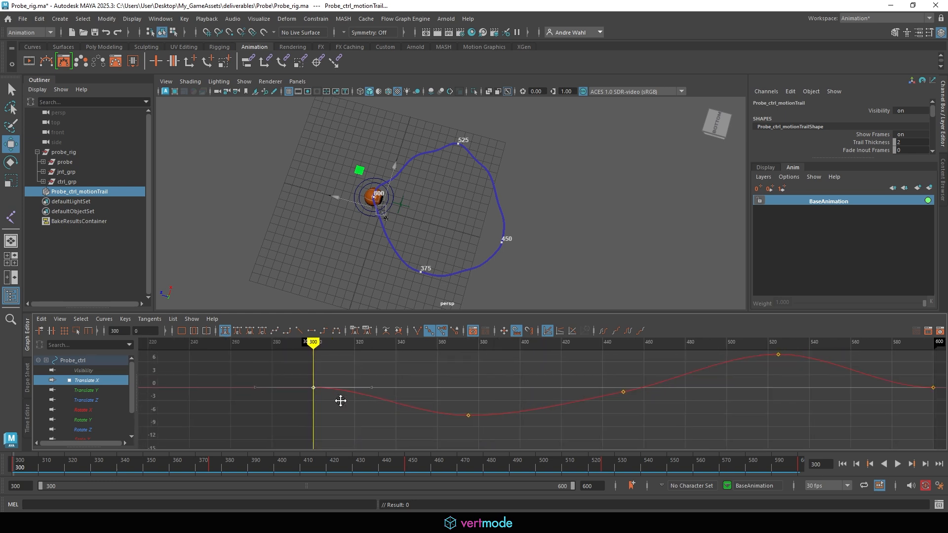
pyautogui.keyDown('alt'); pyautogui.moveTo(358, 400); pyautogui.dragTo(333, 424, button='right'); pyautogui.keyUp('alt')
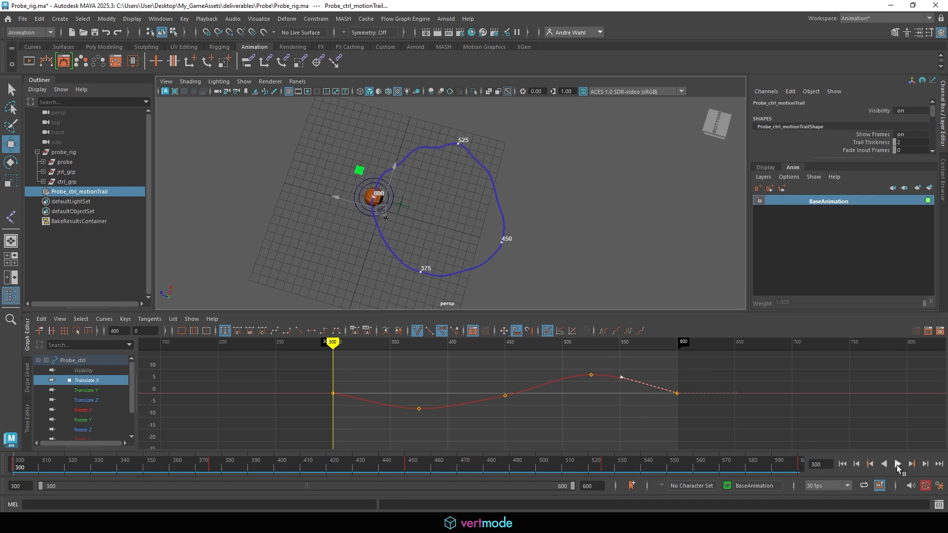
# - Play the wander animation and view the motion trail up close from a low angle
pyautogui.click(897, 466)
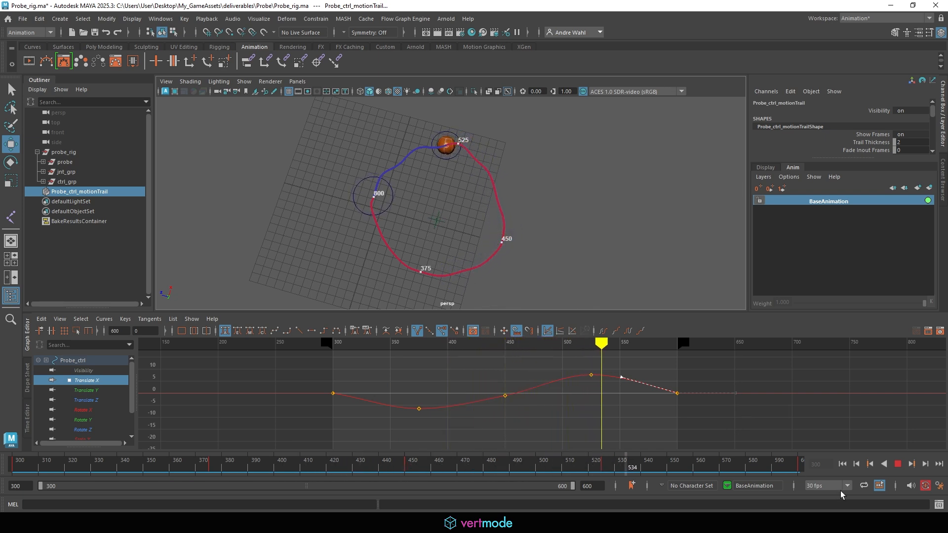
pyautogui.click(84, 400)
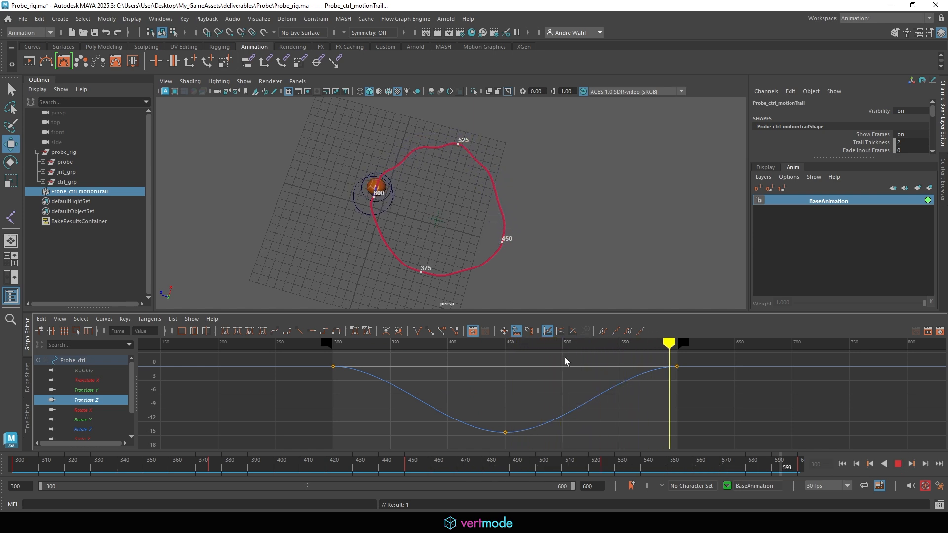
pyautogui.keyDown('alt'); pyautogui.moveTo(561, 222); pyautogui.dragTo(541, 216); pyautogui.keyUp('alt')
pyautogui.keyDown('alt'); pyautogui.moveTo(542, 216); pyautogui.dragTo(616, 228, button='right'); pyautogui.keyUp('alt')
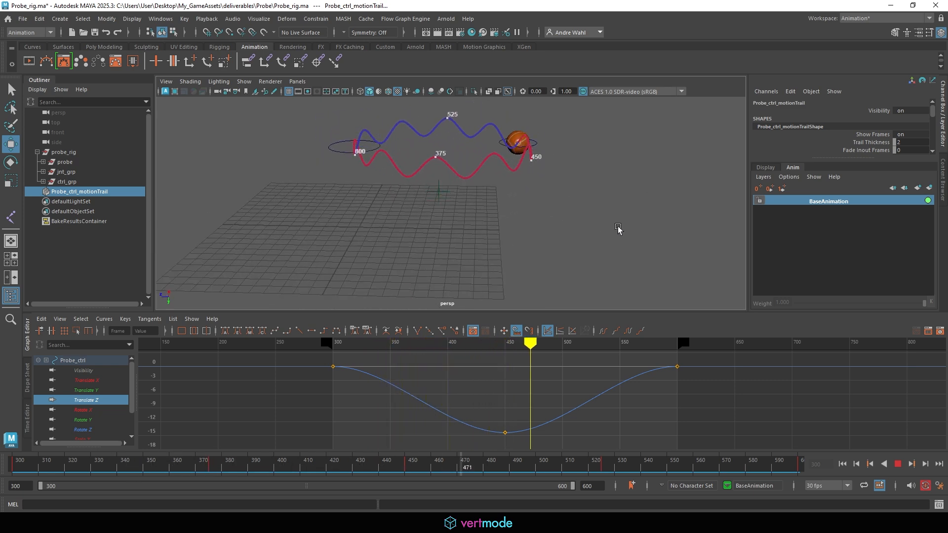
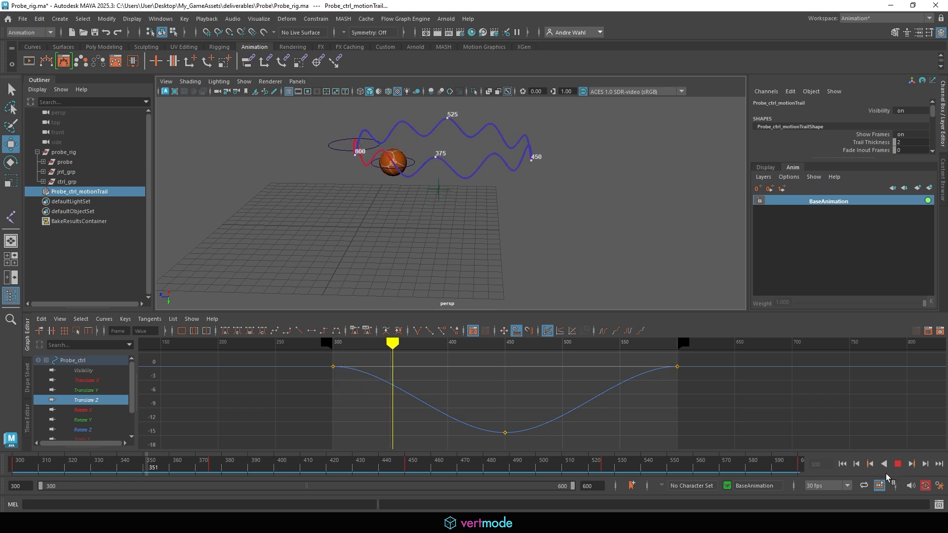
# - Stop playback and move the playback range start from frame 300 to frame 0
pyautogui.click(900, 465)
pyautogui.moveTo(735, 469); pyautogui.dragTo(10, 476)
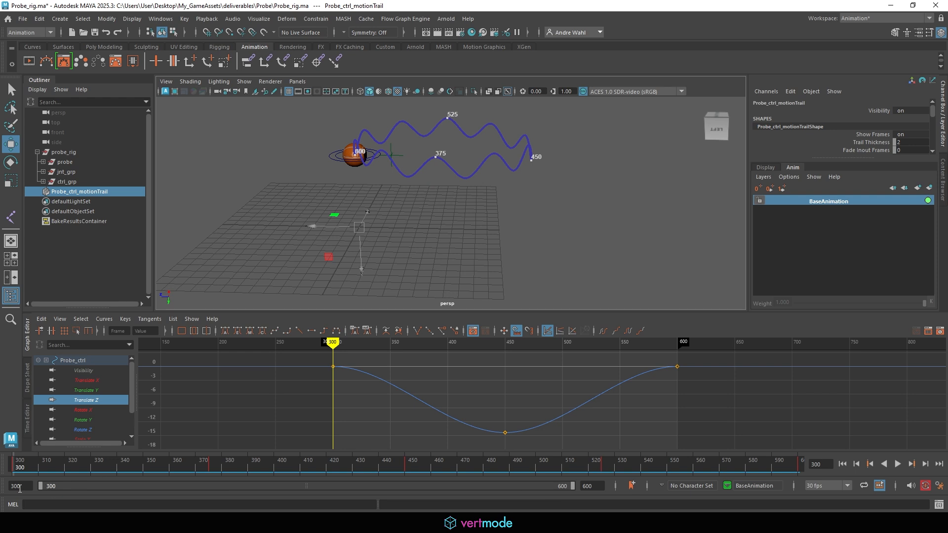
pyautogui.write('0')
pyautogui.press('Return')
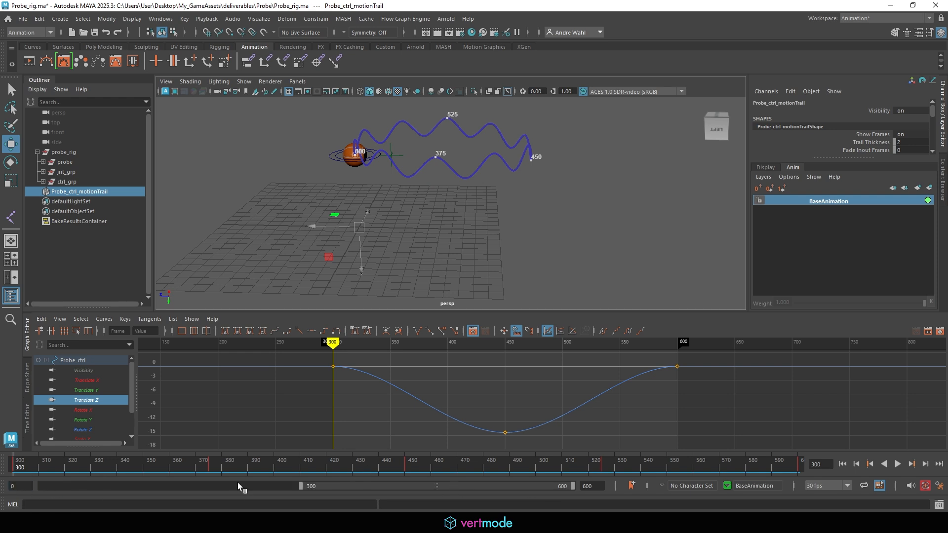
pyautogui.moveTo(301, 488); pyautogui.dragTo(40, 488)
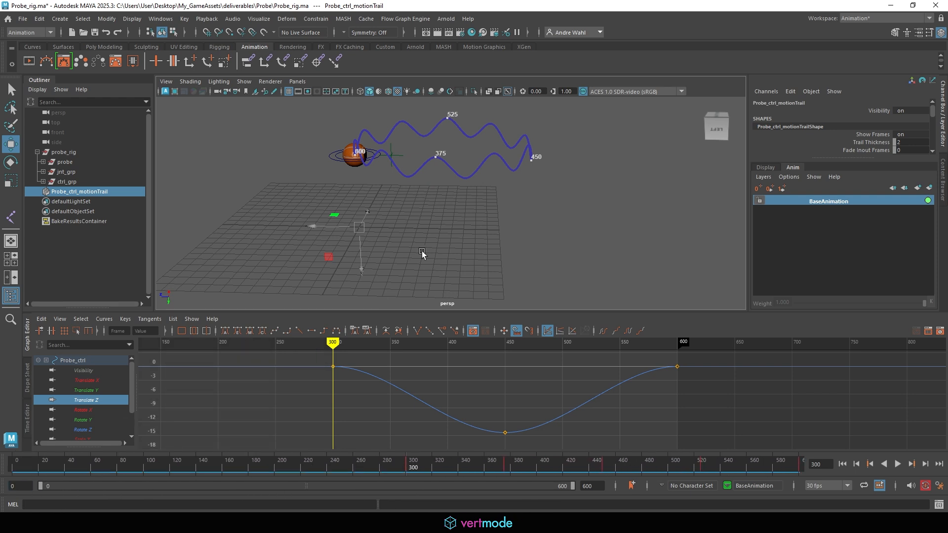
pyautogui.click(23, 18)
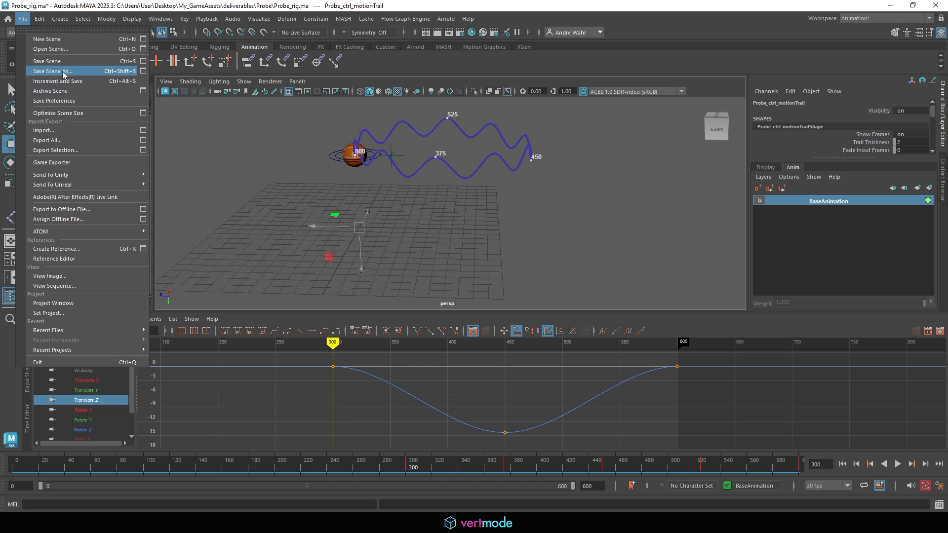
# - Save the scene as Probe_Animation.ma and clear the selection
pyautogui.click(59, 73)
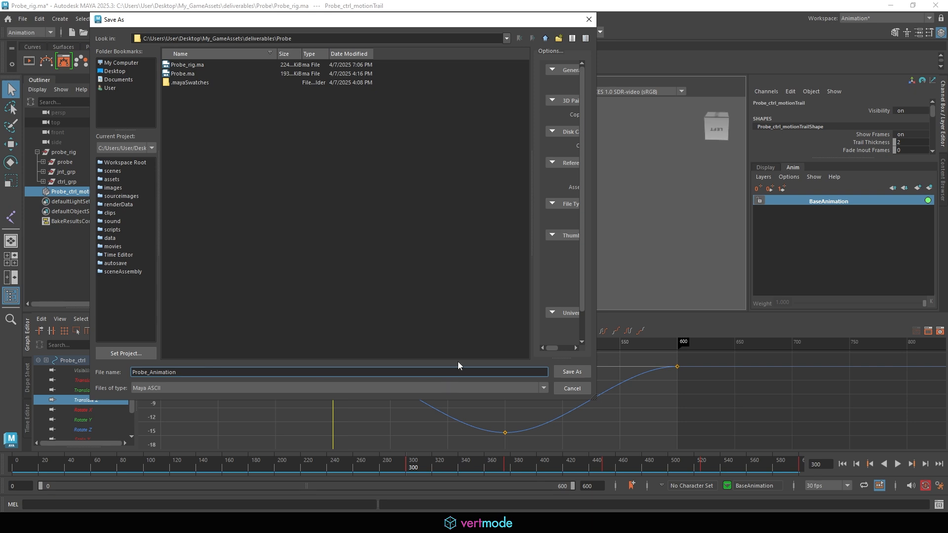
pyautogui.click(572, 372)
pyautogui.click(447, 224)
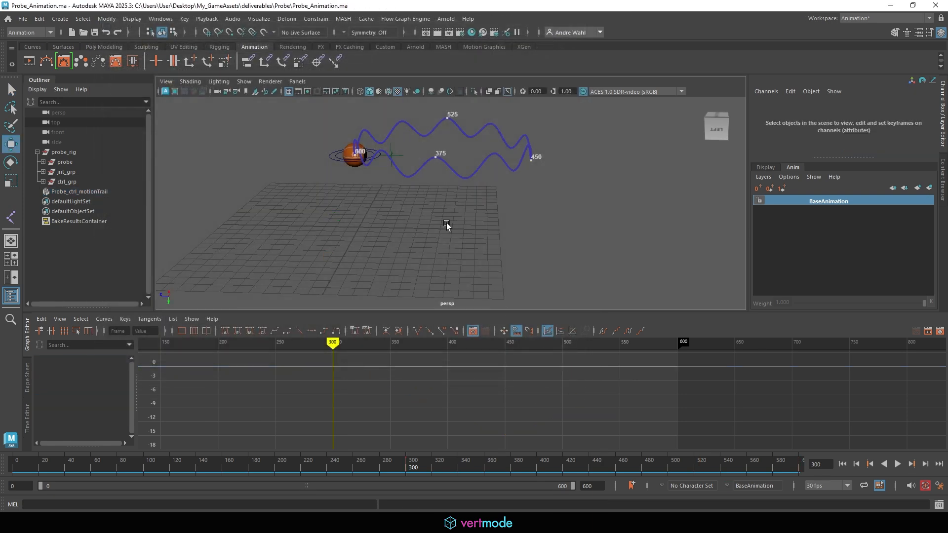
pyautogui.click(331, 158)
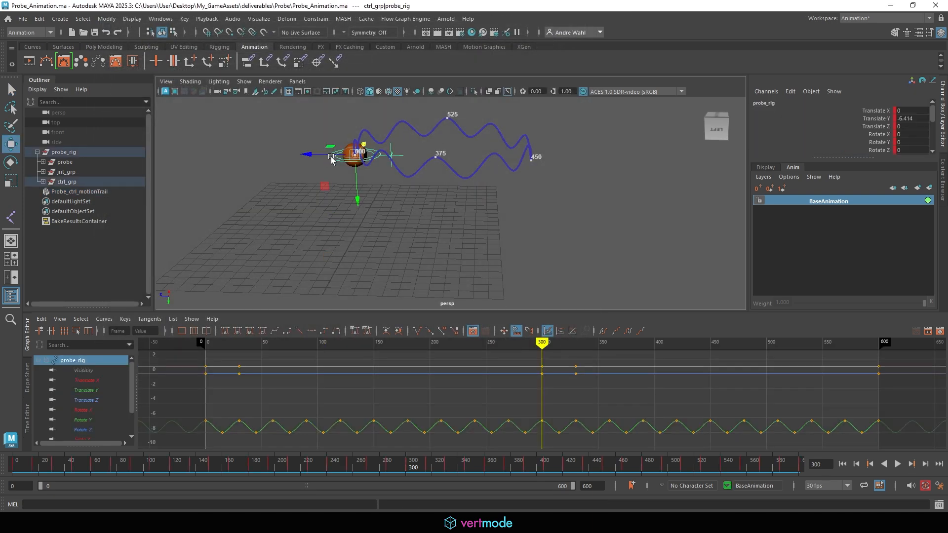
pyautogui.moveTo(49, 467); pyautogui.dragTo(11, 442)
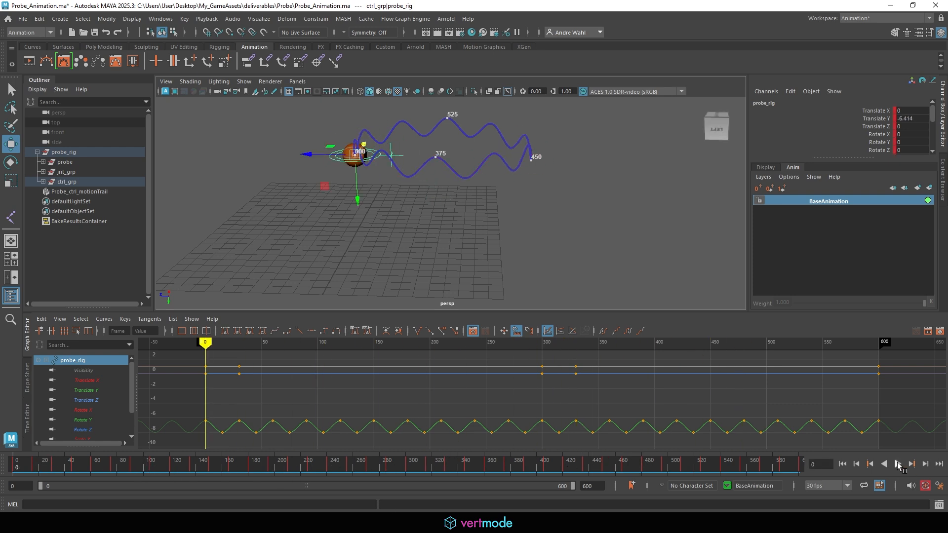
pyautogui.click(899, 465)
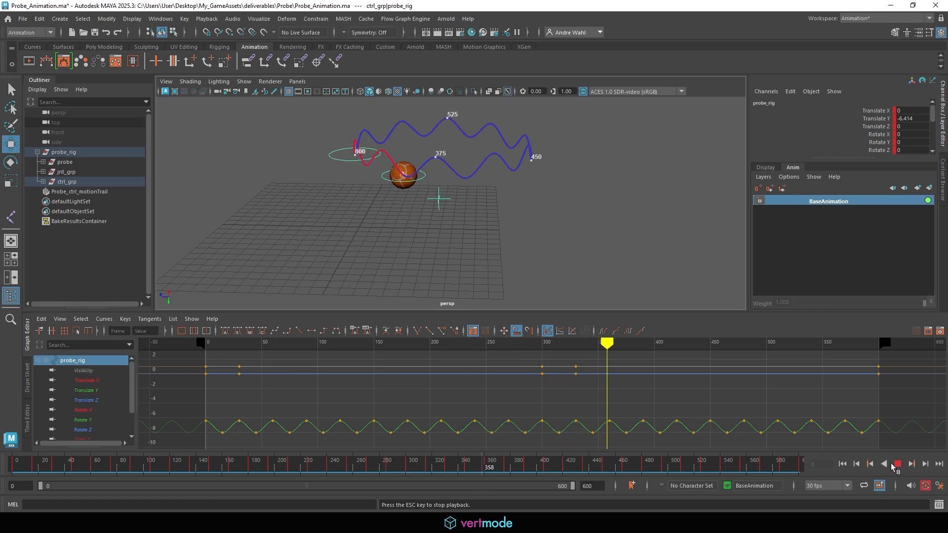
pyautogui.press('Escape')
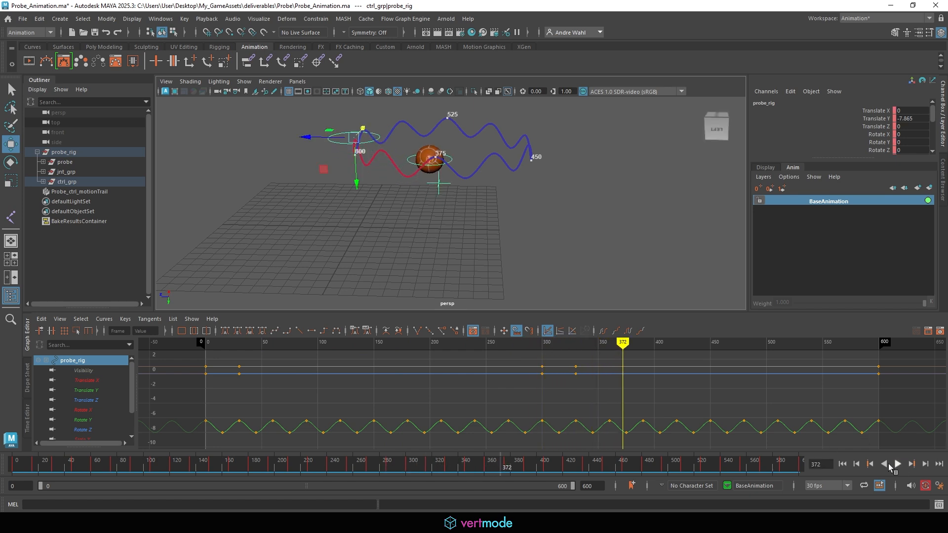
pyautogui.click(384, 156)
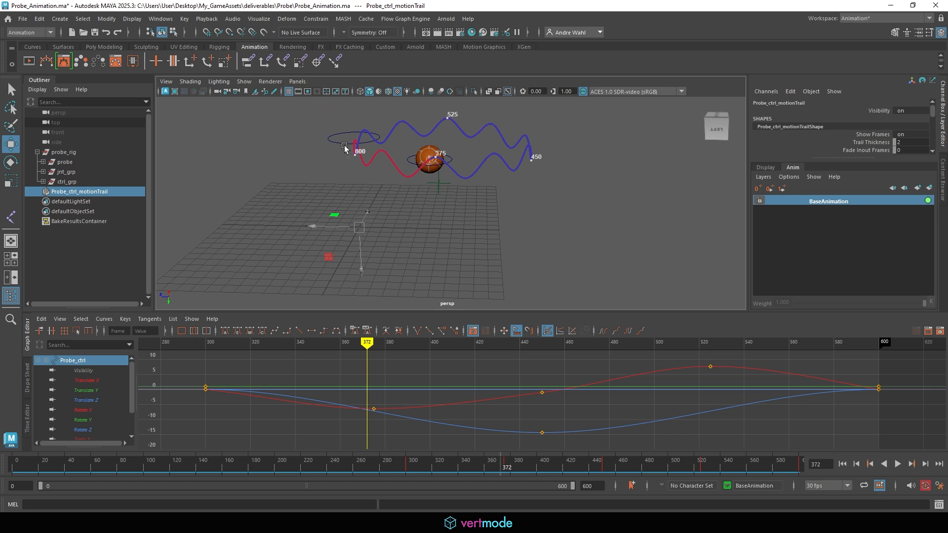
pyautogui.click(14, 467)
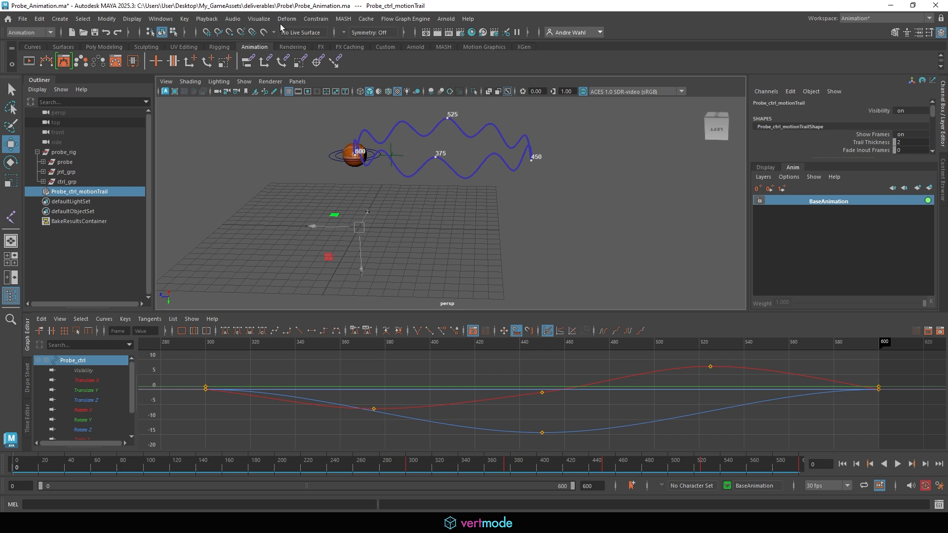
# - Delete all motion trails in the Motion Trail Editor and close it
pyautogui.click(259, 18)
pyautogui.click(292, 42)
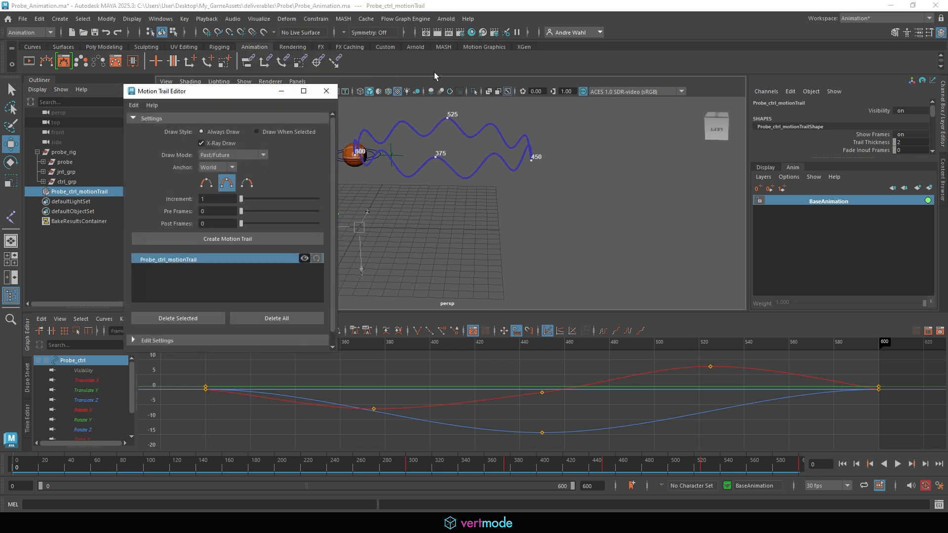
pyautogui.click(281, 319)
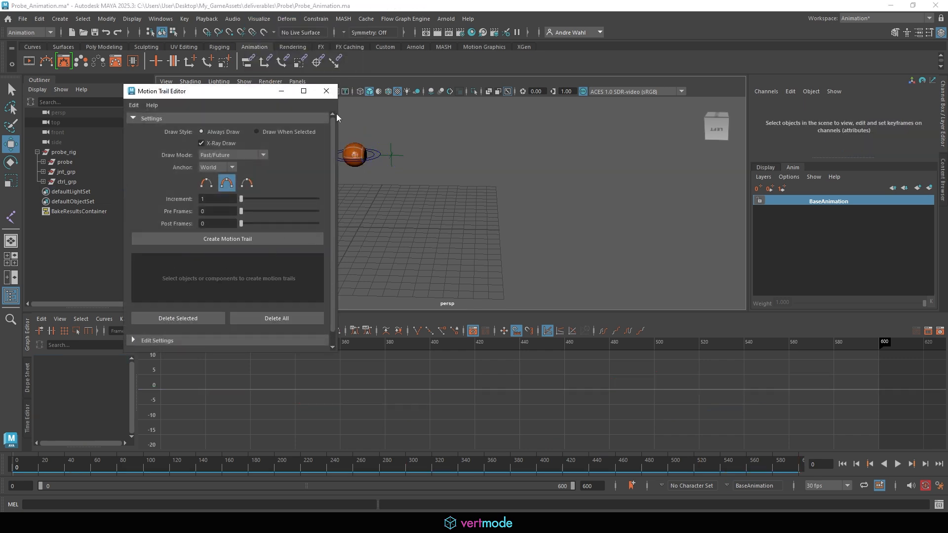
pyautogui.click(326, 92)
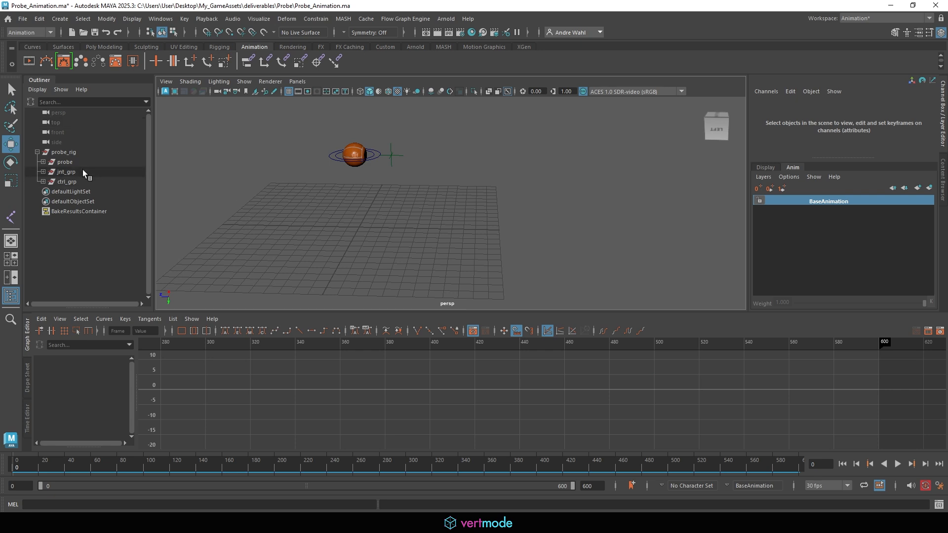
# - Expand jnt_grp and probe_jnt in the Outliner and select probe_jnt
pyautogui.click(44, 171)
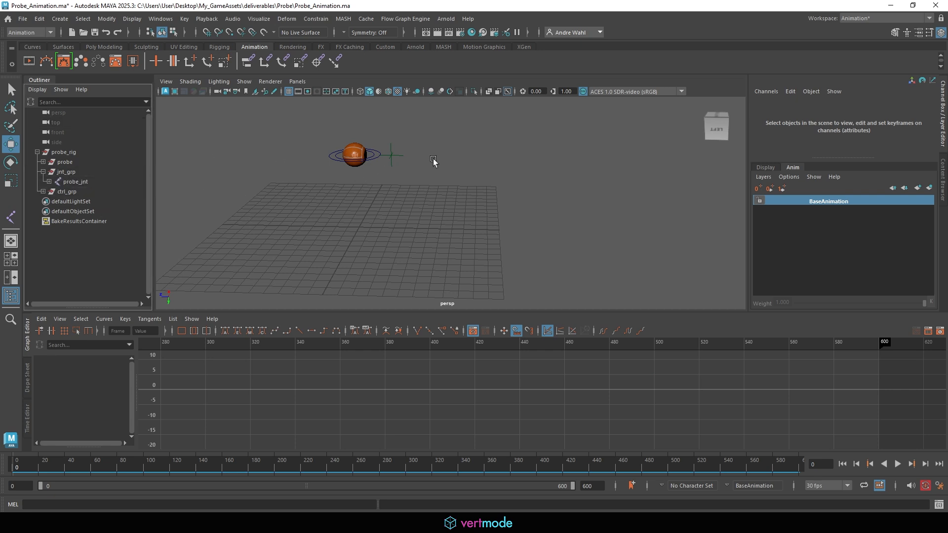
pyautogui.click(48, 182)
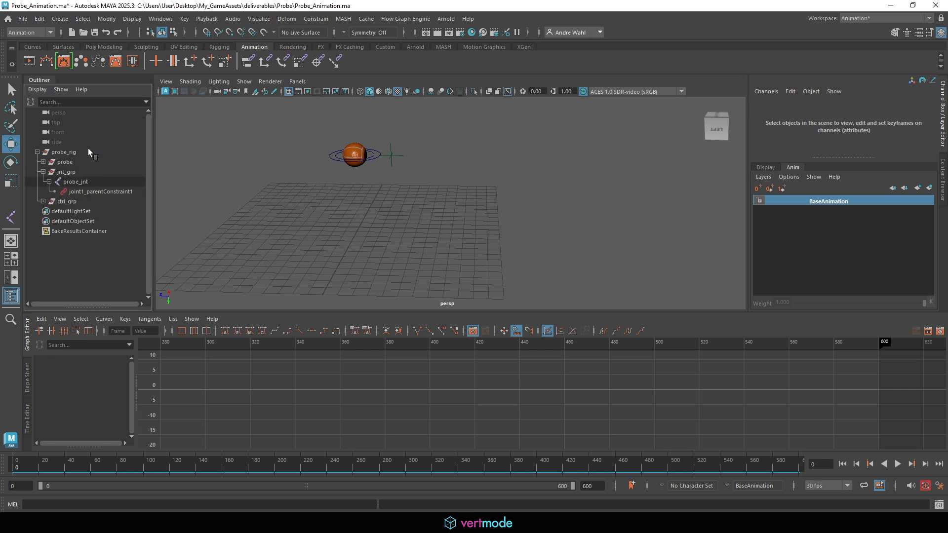
pyautogui.click(79, 184)
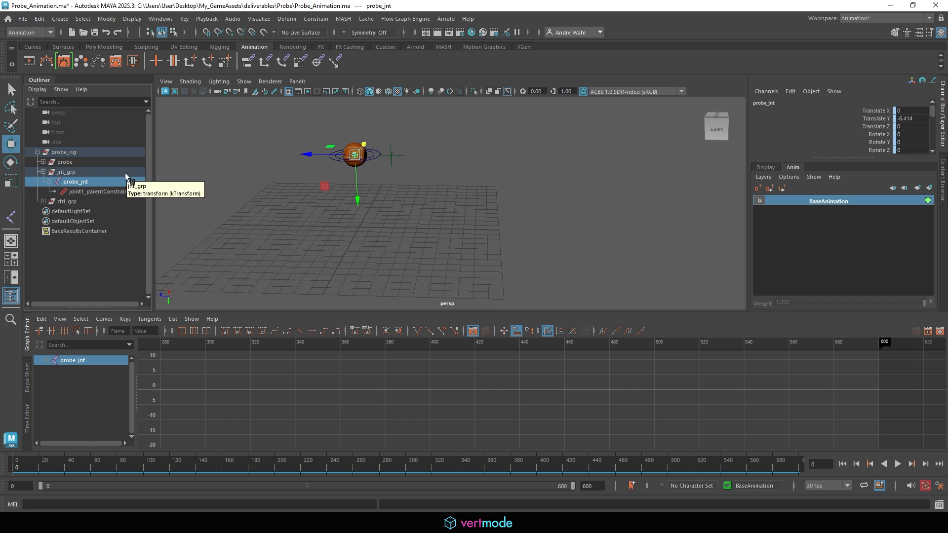
pyautogui.click(39, 18)
# - Bake probe_jnt's simulation with start time 0 and Smart Bake unchecked
pyautogui.moveTo(88, 111)
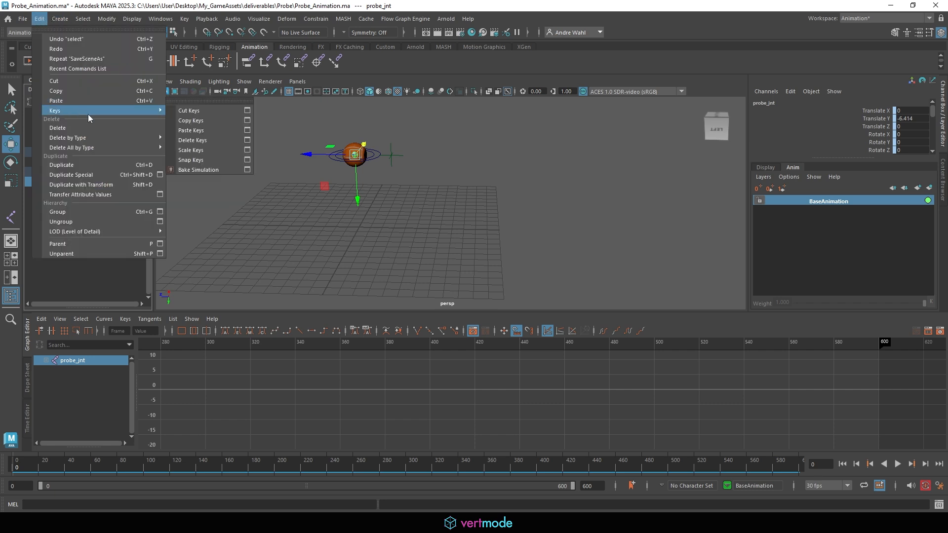
pyautogui.click(247, 169)
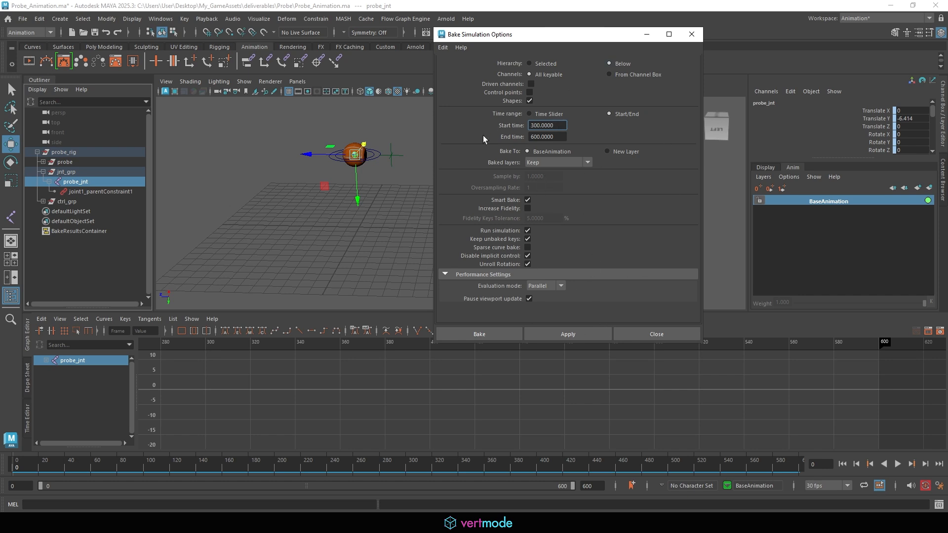
pyautogui.moveTo(559, 127); pyautogui.dragTo(443, 126)
pyautogui.write('0')
pyautogui.press('Return')
pyautogui.click(527, 200)
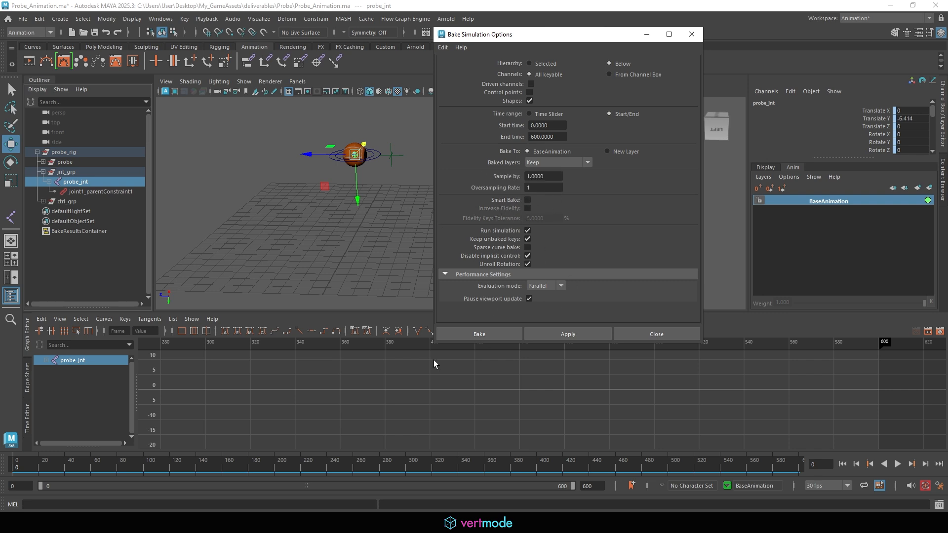
pyautogui.click(464, 334)
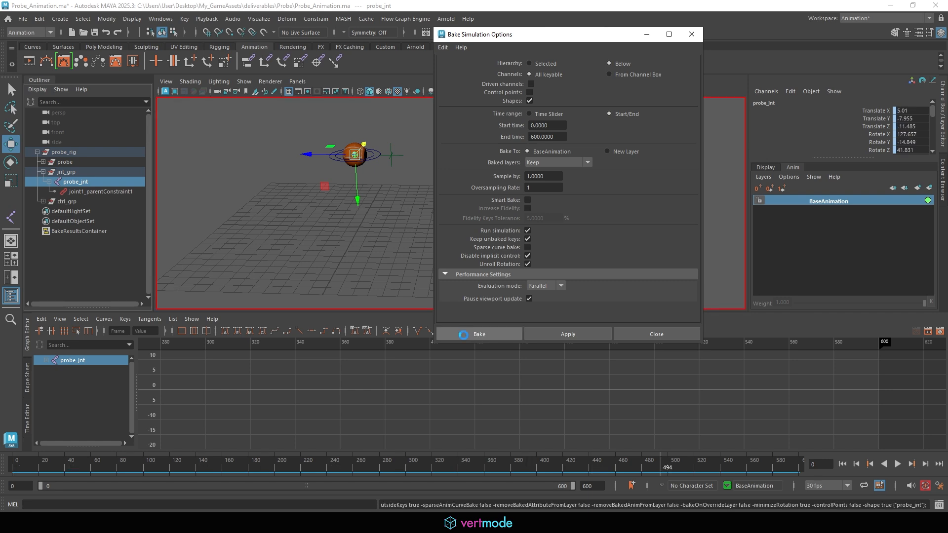
# - Test the baked joint by moving Probe_ctrl, undoing the move, and playing briefly
pyautogui.click(370, 152)
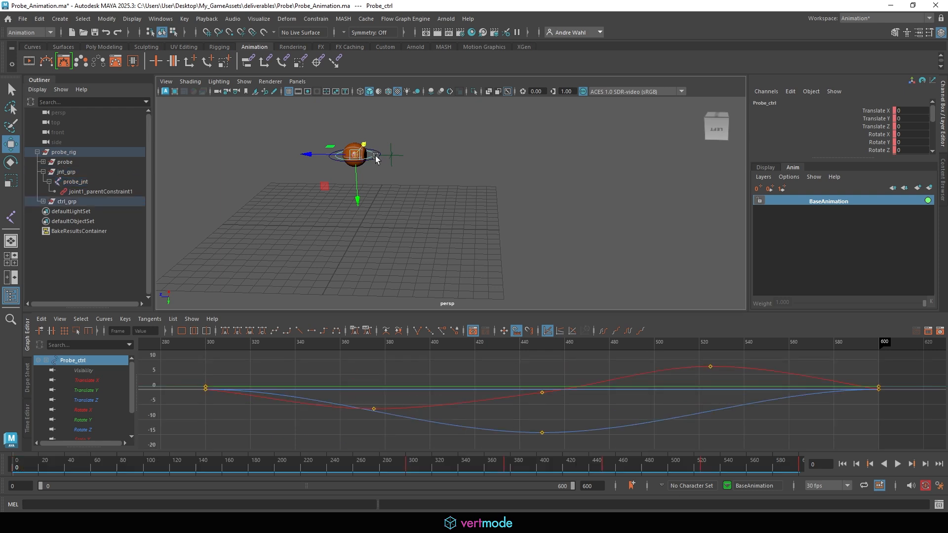
pyautogui.moveTo(362, 155); pyautogui.dragTo(385, 143)
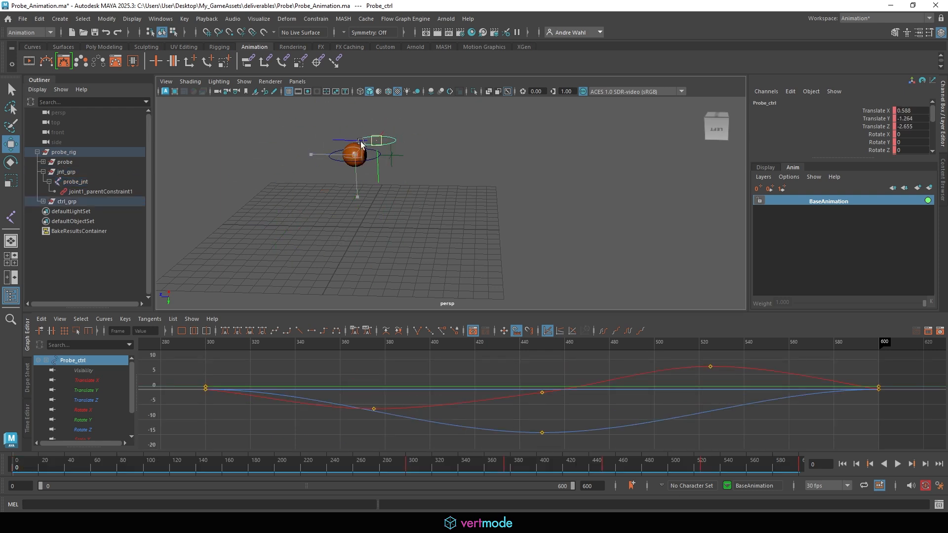
pyautogui.hotkey('ctrl', 'z')
pyautogui.click(898, 465)
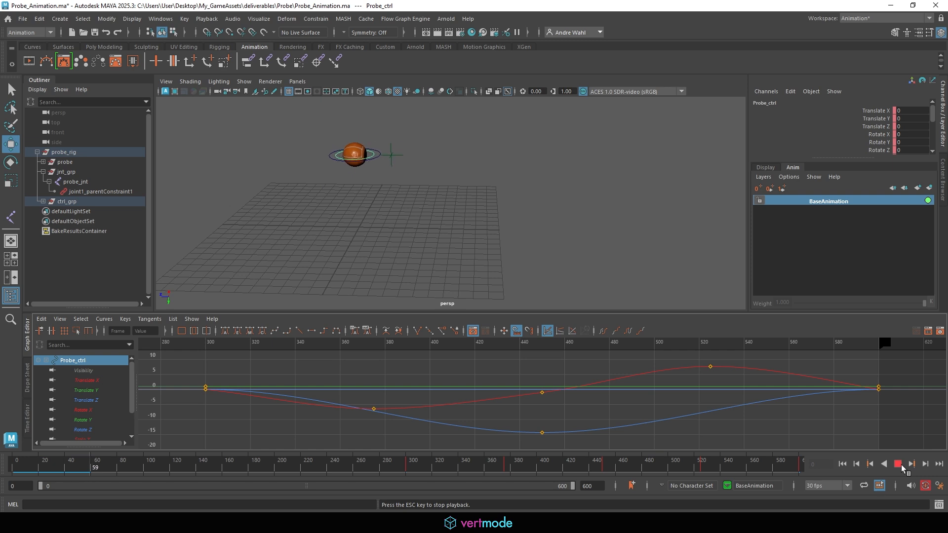
pyautogui.click(898, 464)
# - Annotate the probe sphere and delete ctrl_grp from the scene
pyautogui.click(76, 182)
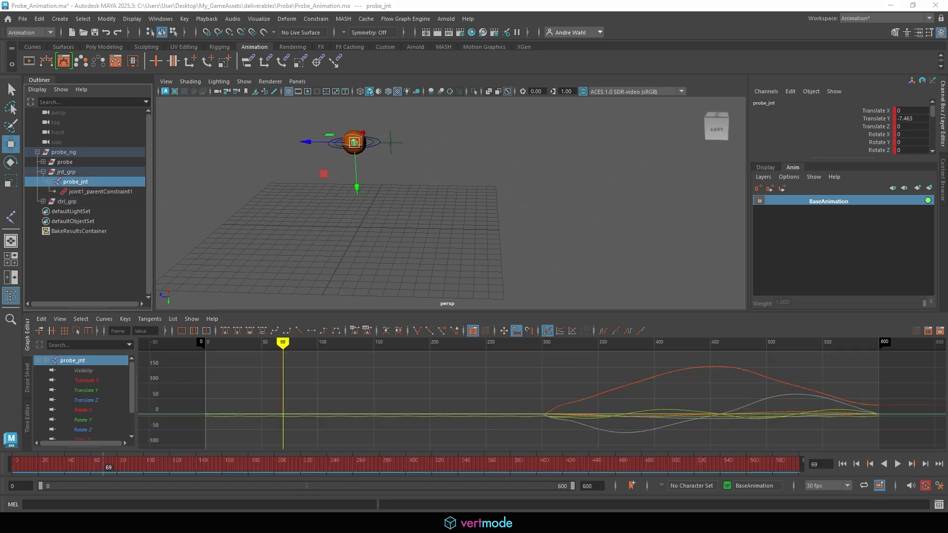
pyautogui.moveTo(360, 162)
pyautogui.mouseDown()
pyautogui.moveTo(344, 127)
pyautogui.moveTo(373, 143)
pyautogui.moveTo(335, 205)
pyautogui.moveTo(17, 447)
pyautogui.moveTo(383, 420)
pyautogui.moveTo(783, 438)
pyautogui.moveTo(806, 469)
pyautogui.mouseUp()
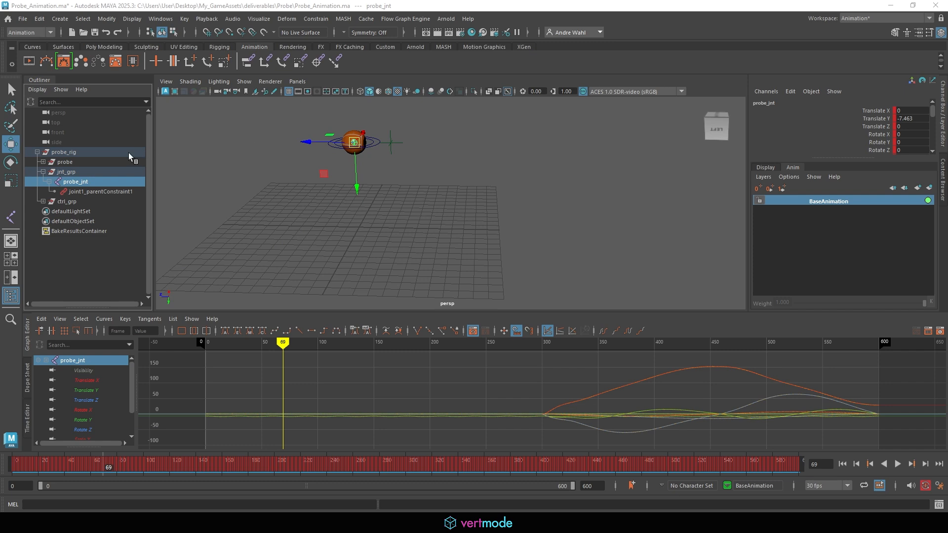
pyautogui.click(83, 173)
pyautogui.click(71, 202)
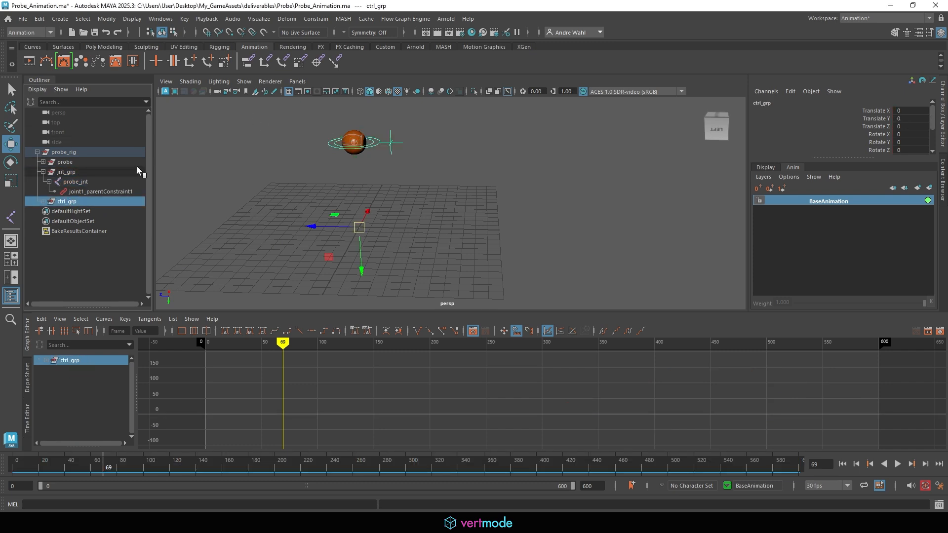
pyautogui.press('Delete')
# - Delete the parent constraint on probe_jnt
pyautogui.click(101, 180)
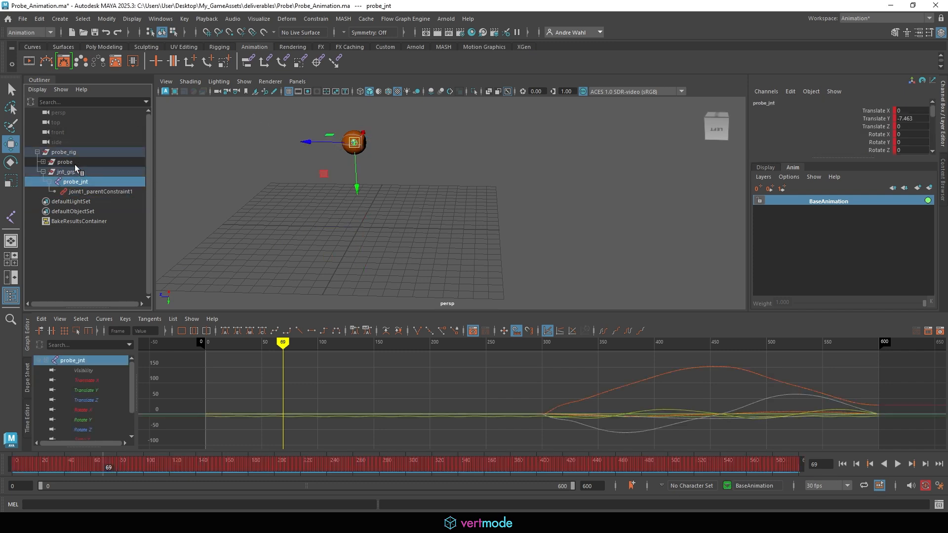
pyautogui.click(90, 173)
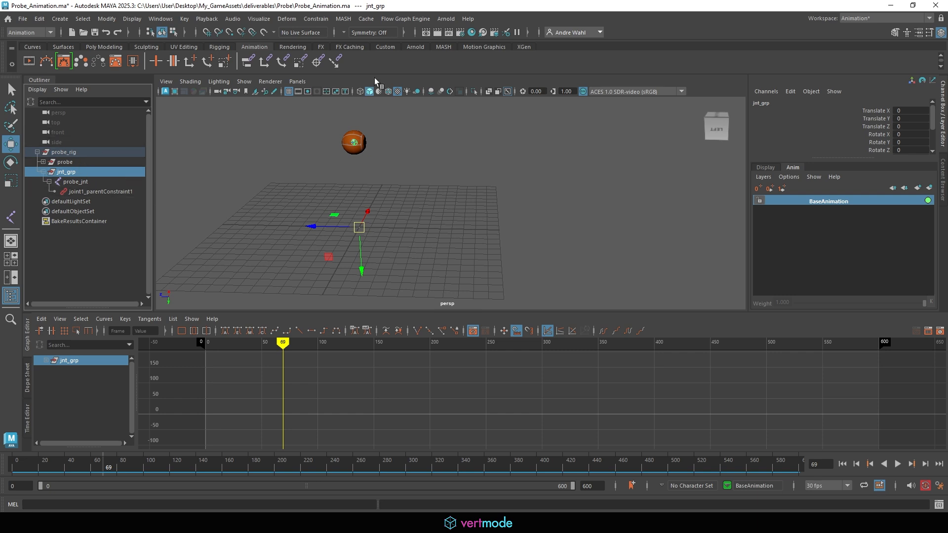
pyautogui.click(108, 192)
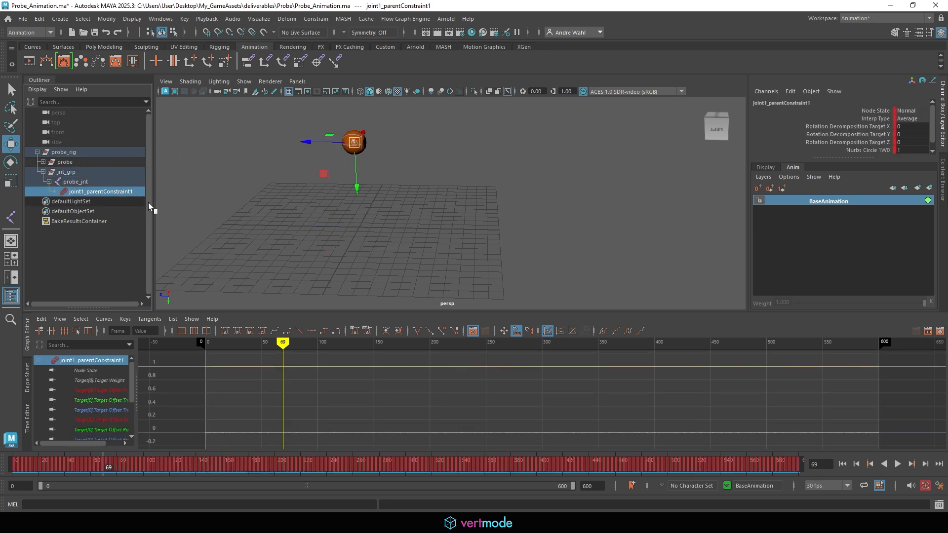
pyautogui.press('Delete')
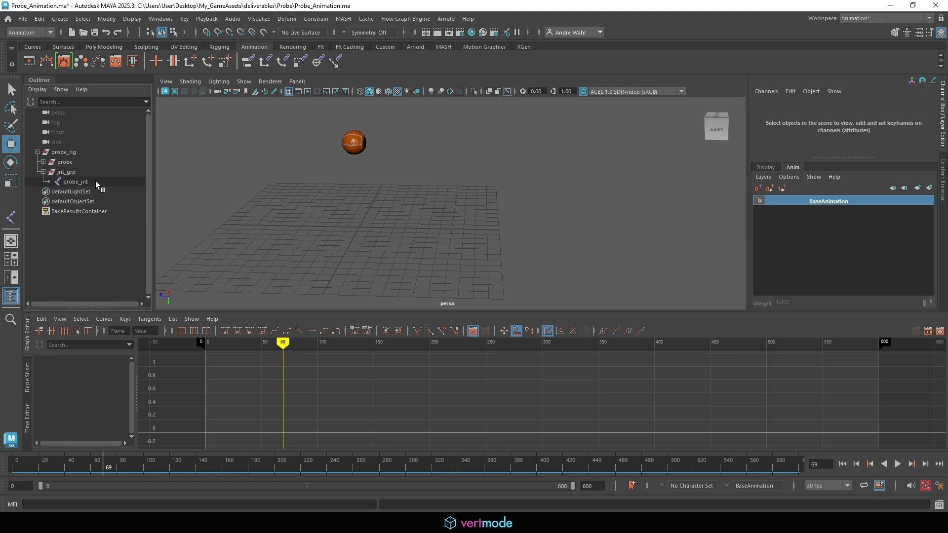
# - Play the probe joint's animation, view it up close, then stop and rewind to frame 0
pyautogui.click(96, 182)
pyautogui.hotkey('alt', 'v')
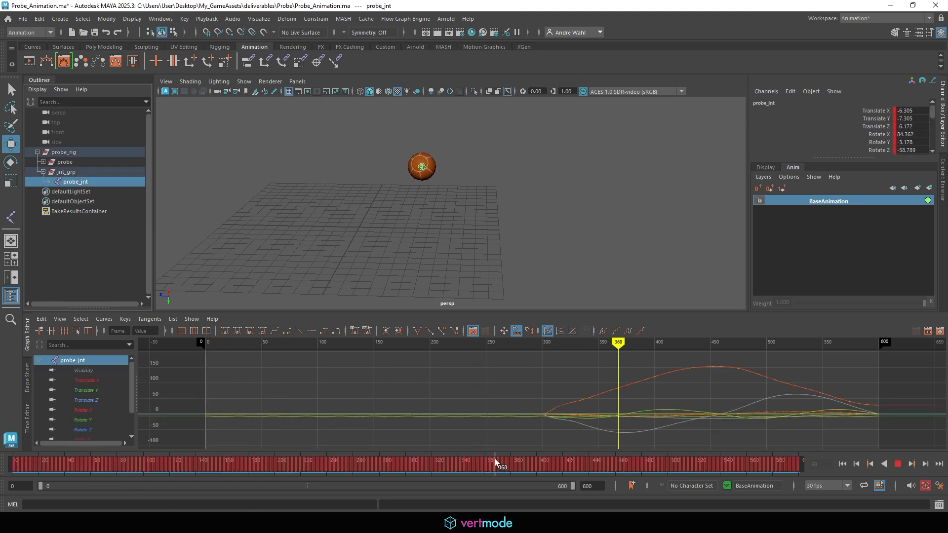
pyautogui.press('Escape')
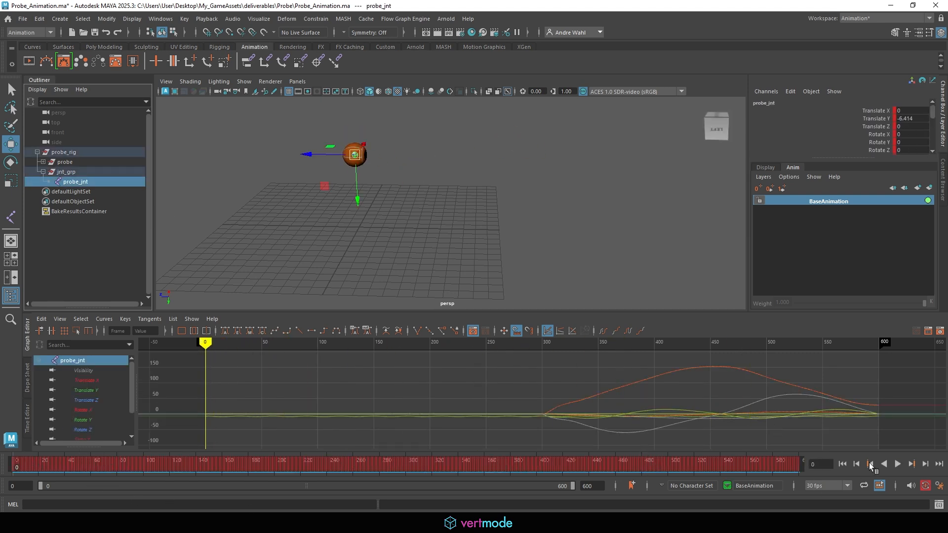
pyautogui.click(895, 463)
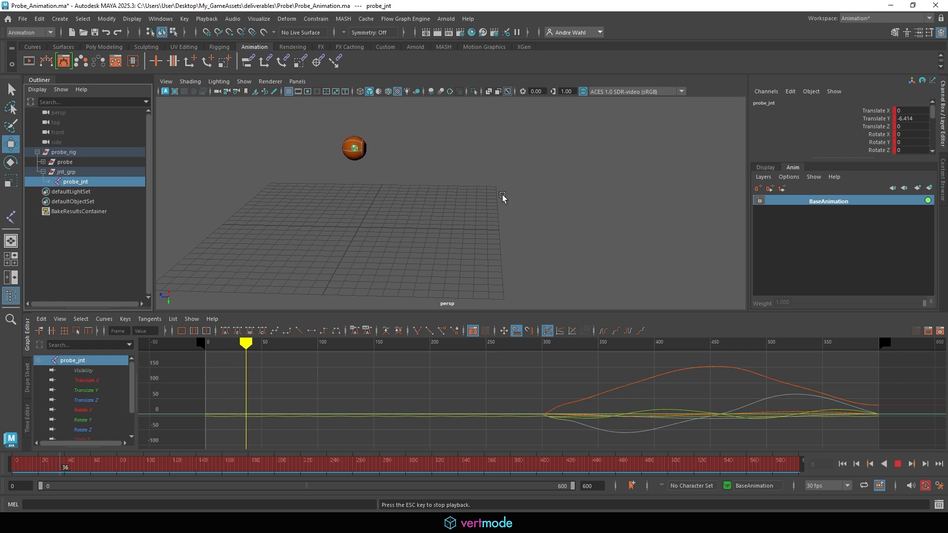
pyautogui.keyDown('alt'); pyautogui.moveTo(502, 195); pyautogui.dragTo(432, 194); pyautogui.keyUp('alt')
pyautogui.keyDown('alt'); pyautogui.moveTo(371, 222); pyautogui.dragTo(412, 262, button='middle'); pyautogui.keyUp('alt')
pyautogui.keyDown('alt'); pyautogui.moveTo(413, 262); pyautogui.dragTo(483, 203, button='right'); pyautogui.keyUp('alt')
pyautogui.keyDown('alt'); pyautogui.moveTo(483, 203); pyautogui.dragTo(504, 170); pyautogui.keyUp('alt')
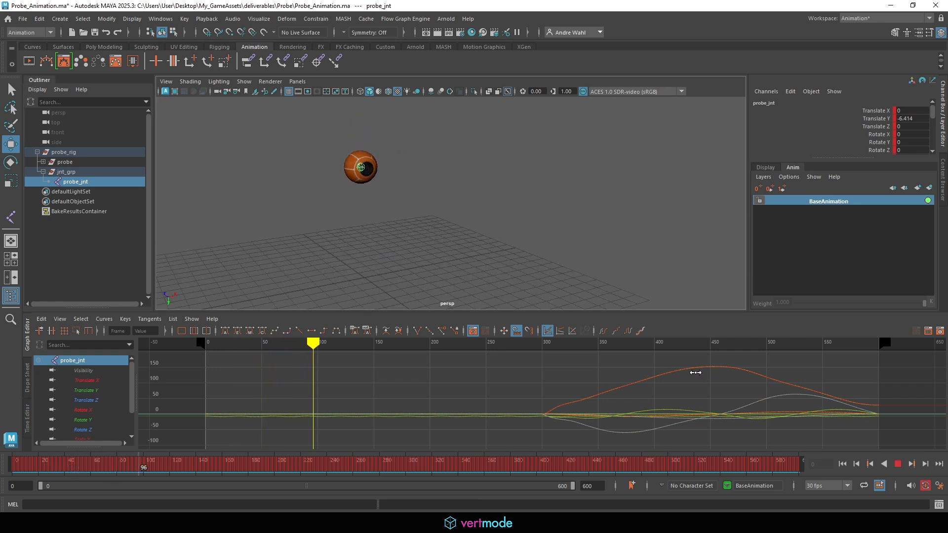
pyautogui.click(898, 463)
pyautogui.click(358, 228)
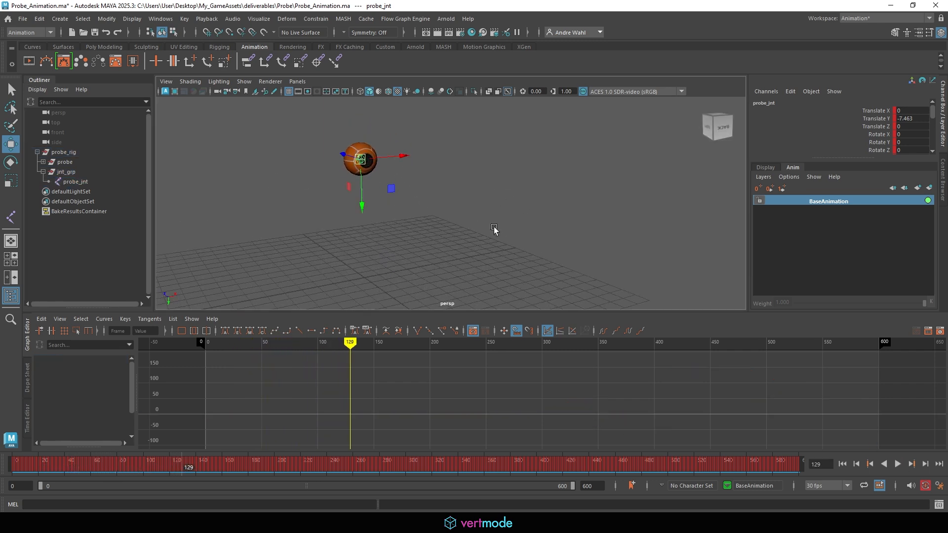
pyautogui.moveTo(227, 472); pyautogui.dragTo(10, 469)
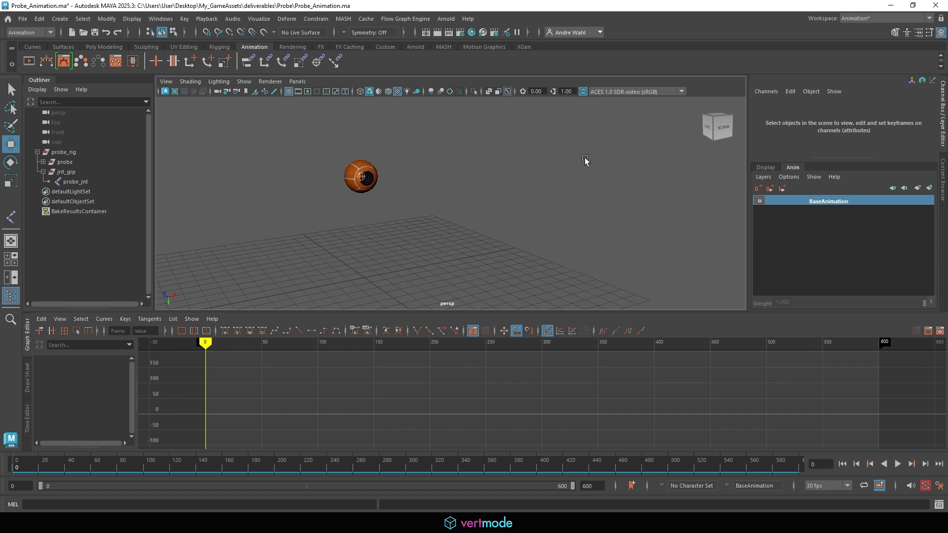
pyautogui.click(22, 19)
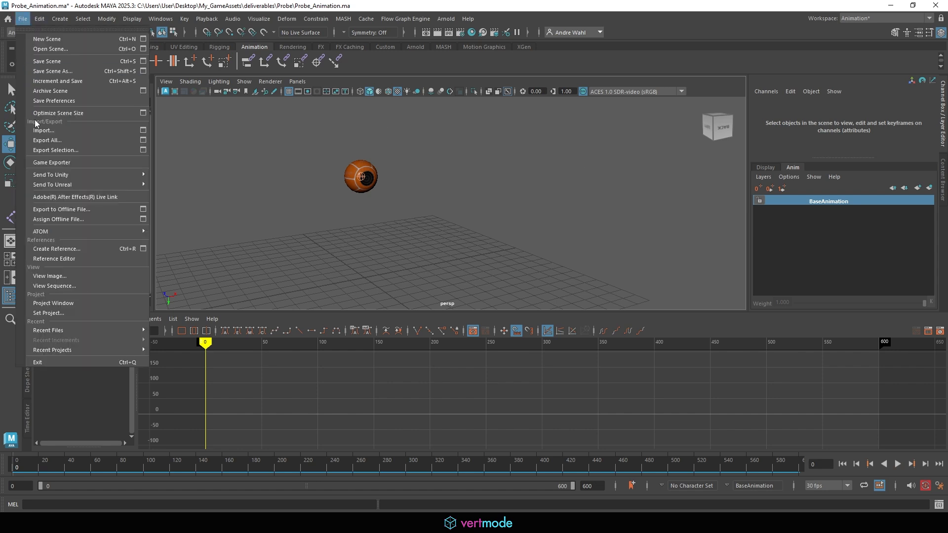
# - Open the Game Exporter, move it off the probe, and show the Animation Clips tab
pyautogui.click(78, 162)
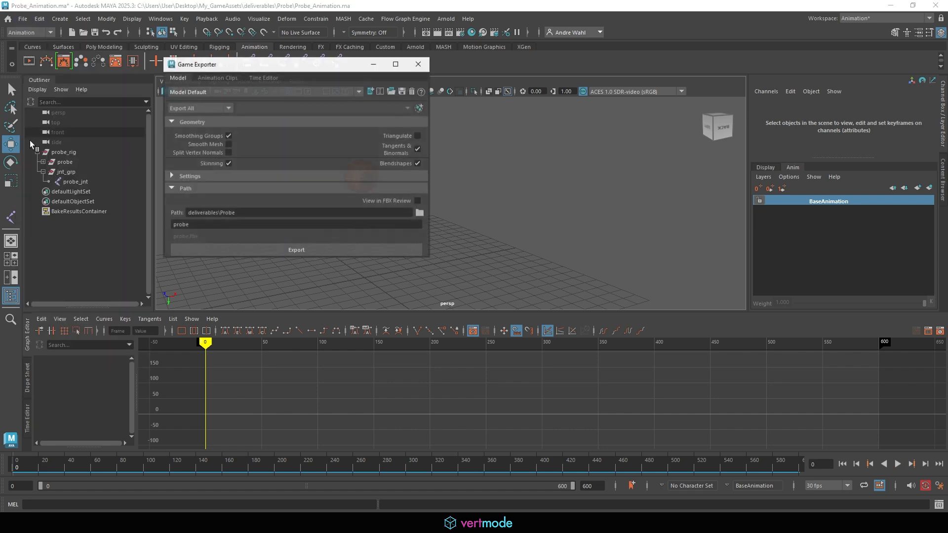
pyautogui.moveTo(262, 59); pyautogui.dragTo(614, 55)
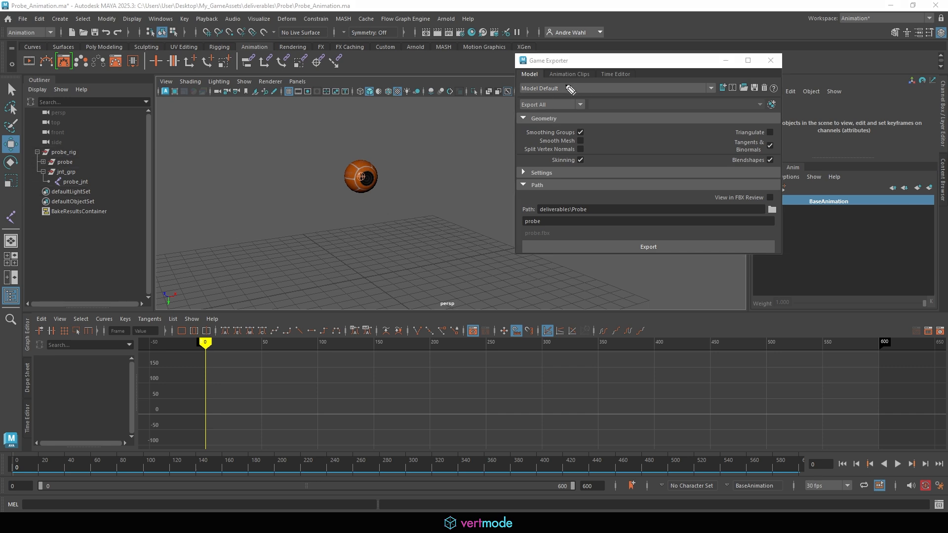
pyautogui.moveTo(562, 88)
pyautogui.mouseDown()
pyautogui.moveTo(595, 83)
pyautogui.moveTo(573, 50)
pyautogui.moveTo(583, 96)
pyautogui.moveTo(595, 72)
pyautogui.mouseUp()
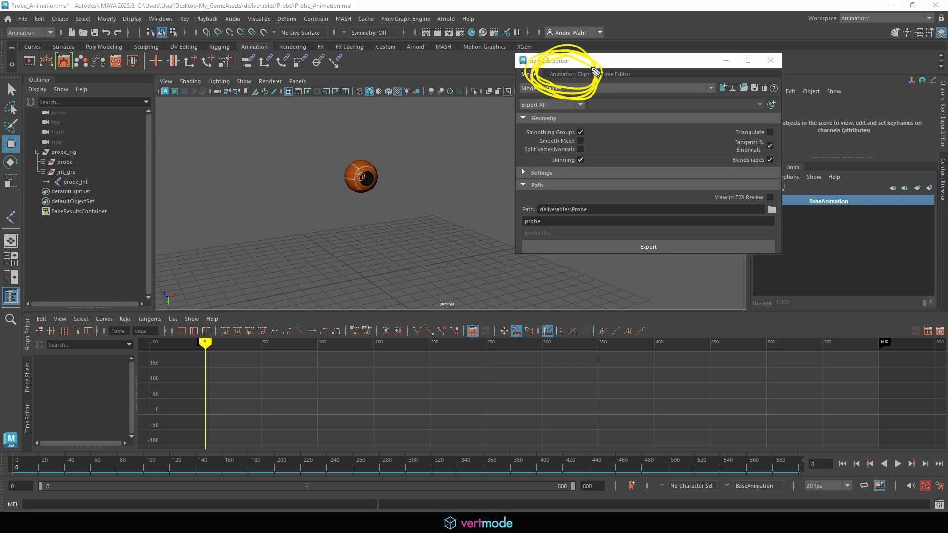
pyautogui.press('Escape')
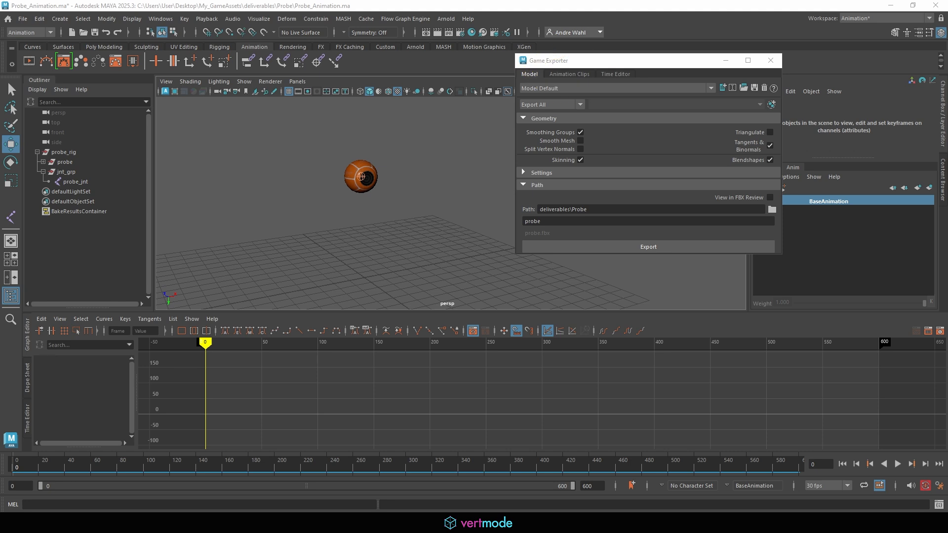
pyautogui.click(552, 76)
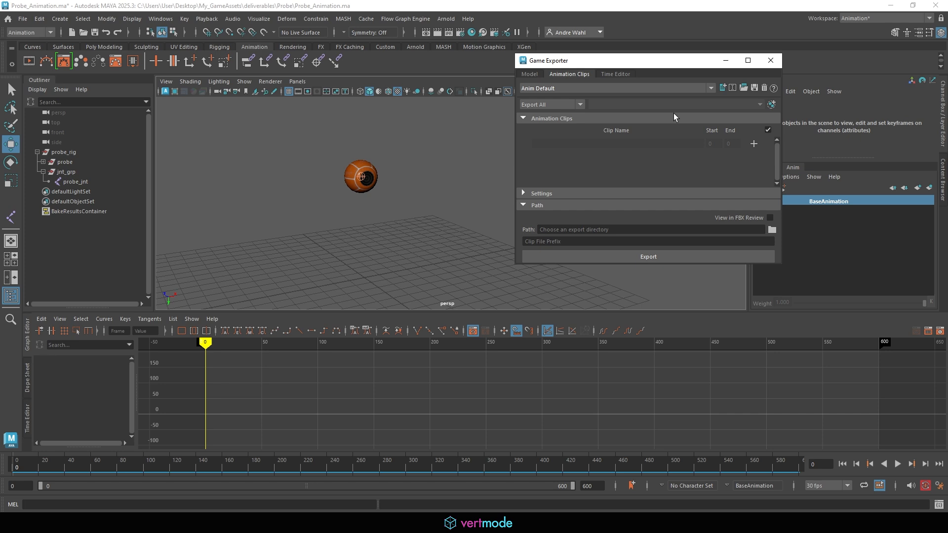
pyautogui.click(753, 143)
pyautogui.moveTo(735, 147); pyautogui.dragTo(736, 142)
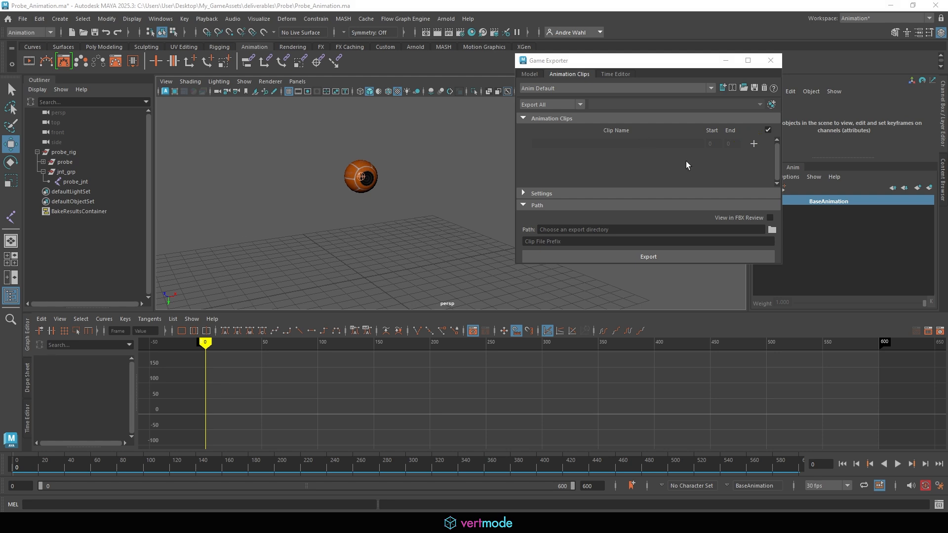
# - Add an idle clip ending at frame 300
pyautogui.click(754, 144)
pyautogui.click(630, 143)
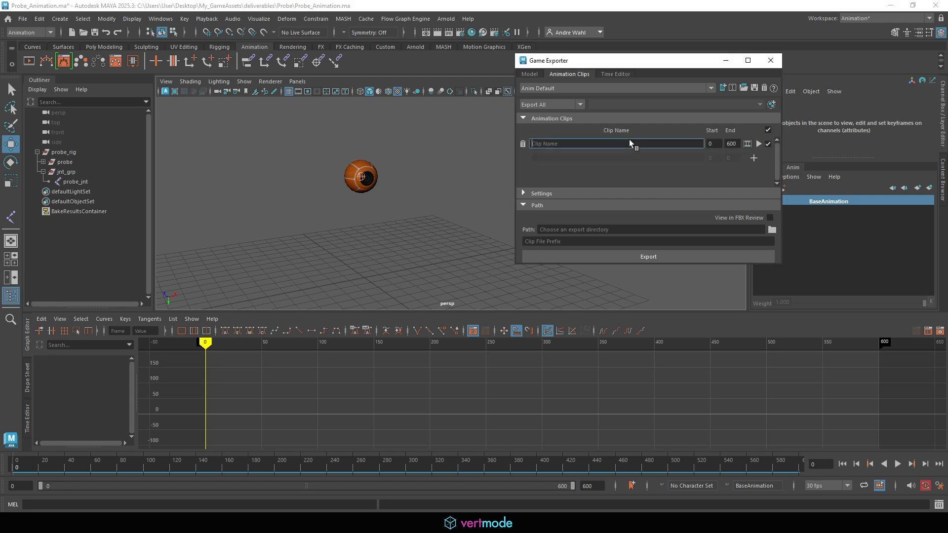
pyautogui.write('idle')
pyautogui.click(731, 143)
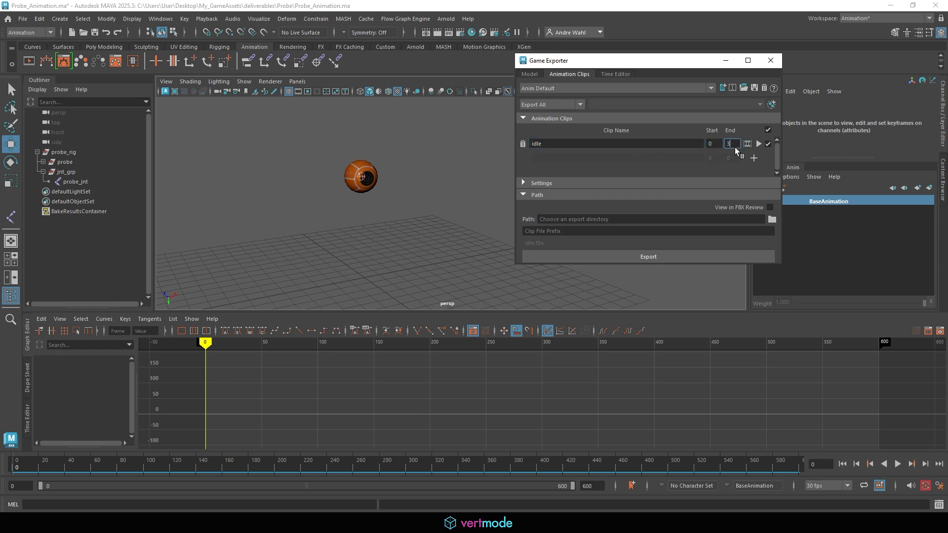
pyautogui.press('Return')
# - Add an inspect clip spanning frames 300 to 600 and check both clips' end frames
pyautogui.click(754, 157)
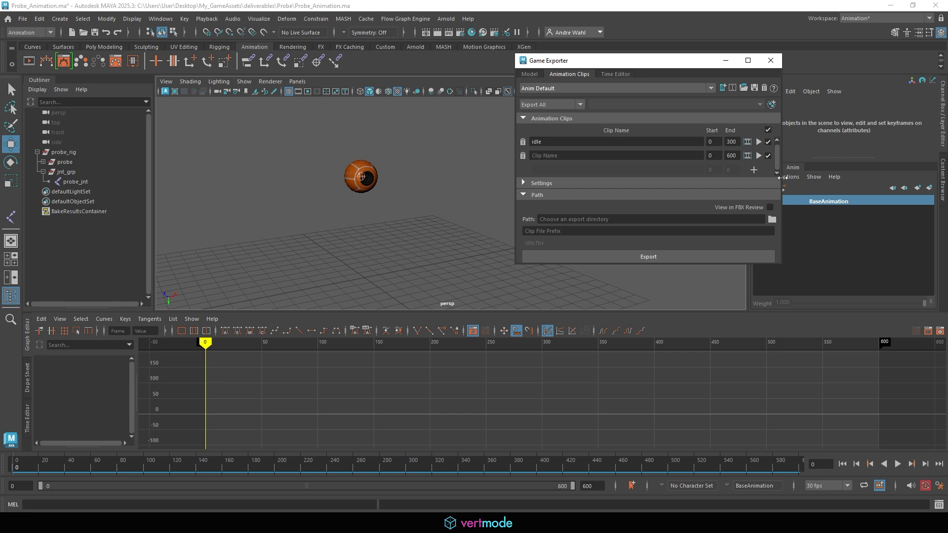
pyautogui.click(625, 156)
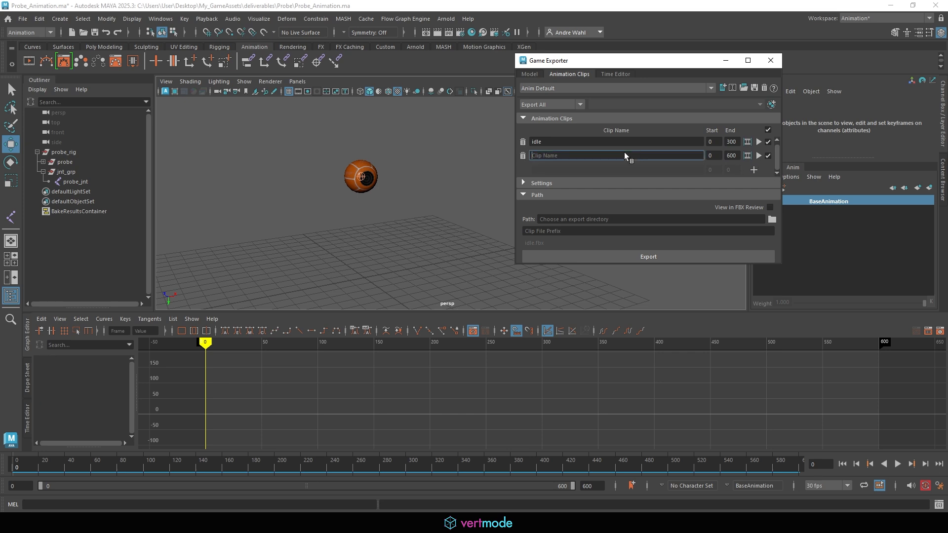
pyautogui.write('inspect')
pyautogui.click(715, 155)
pyautogui.write('300')
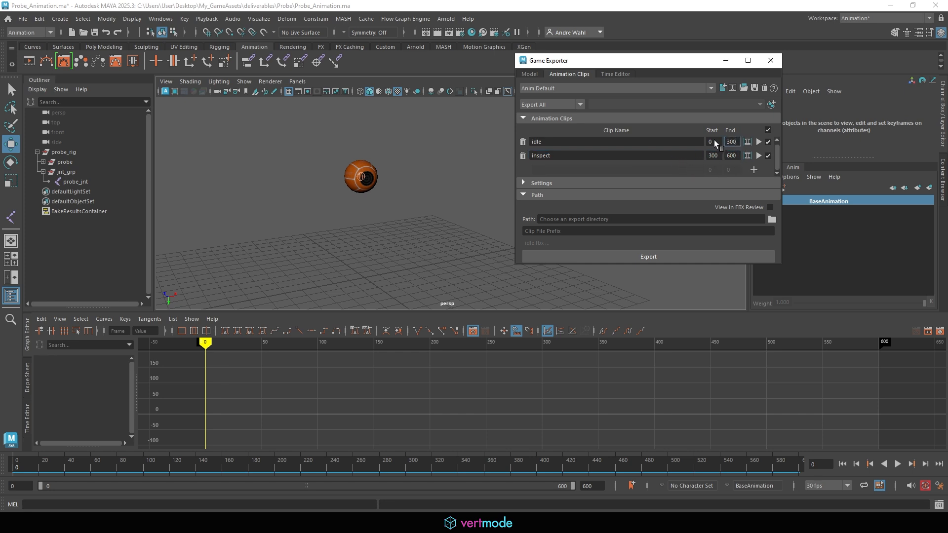
pyautogui.click(730, 141)
pyautogui.click(732, 155)
# - Expand the Game Exporter settings and uncheck Bake Animation, keeping Embed Media on
pyautogui.click(573, 183)
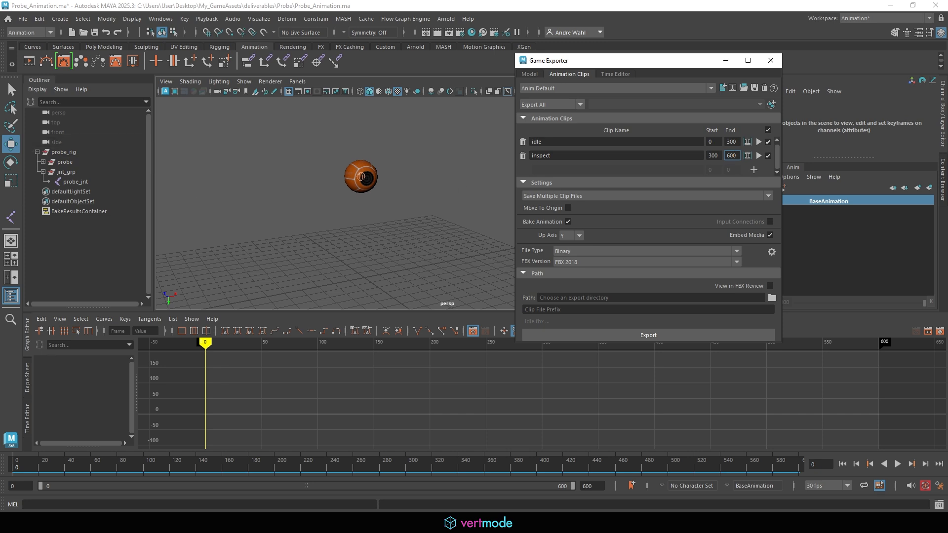
pyautogui.moveTo(547, 235)
pyautogui.mouseDown()
pyautogui.moveTo(517, 218)
pyautogui.moveTo(571, 208)
pyautogui.moveTo(533, 230)
pyautogui.mouseUp()
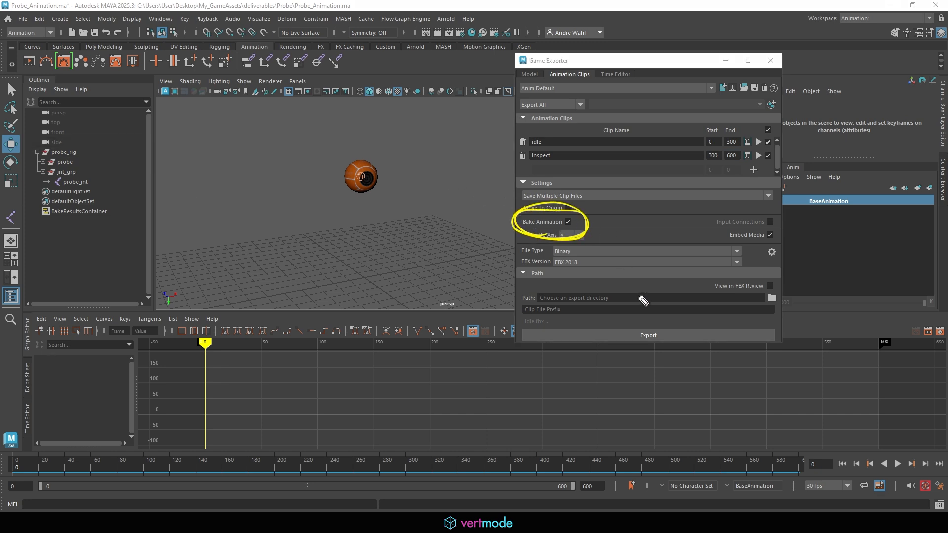
pyautogui.moveTo(755, 251)
pyautogui.mouseDown()
pyautogui.moveTo(721, 234)
pyautogui.moveTo(785, 247)
pyautogui.moveTo(757, 241)
pyautogui.mouseUp()
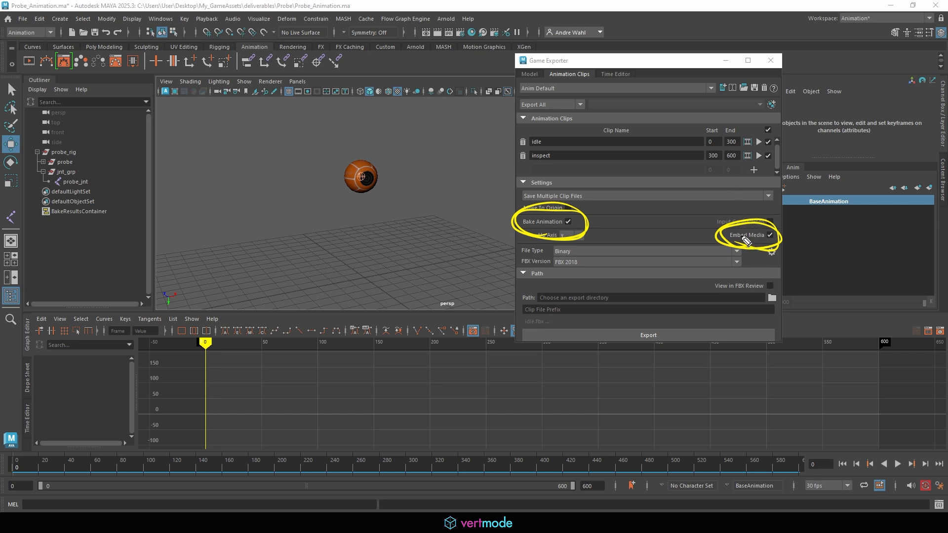
pyautogui.moveTo(731, 212)
pyautogui.mouseDown()
pyautogui.moveTo(769, 256)
pyautogui.moveTo(749, 254)
pyautogui.mouseUp()
pyautogui.moveTo(572, 211); pyautogui.dragTo(595, 183)
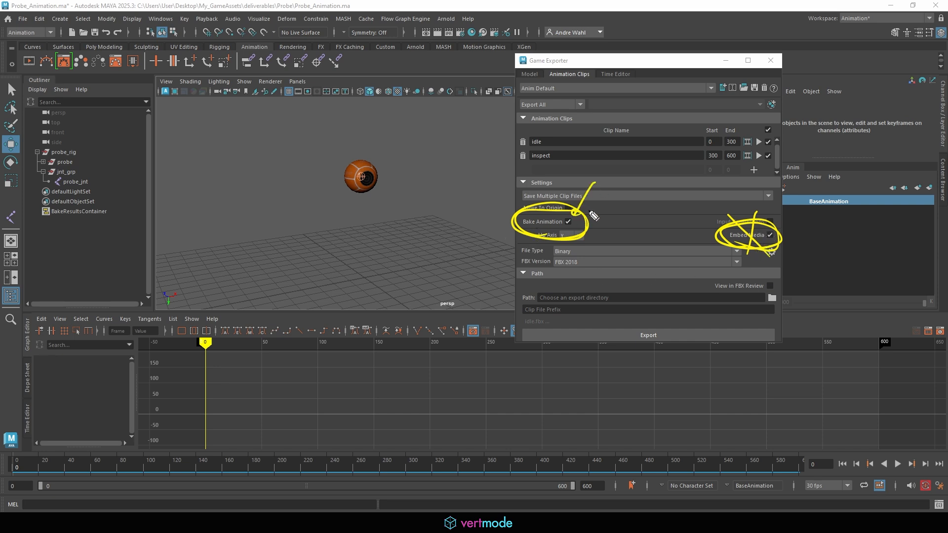
pyautogui.press('Escape')
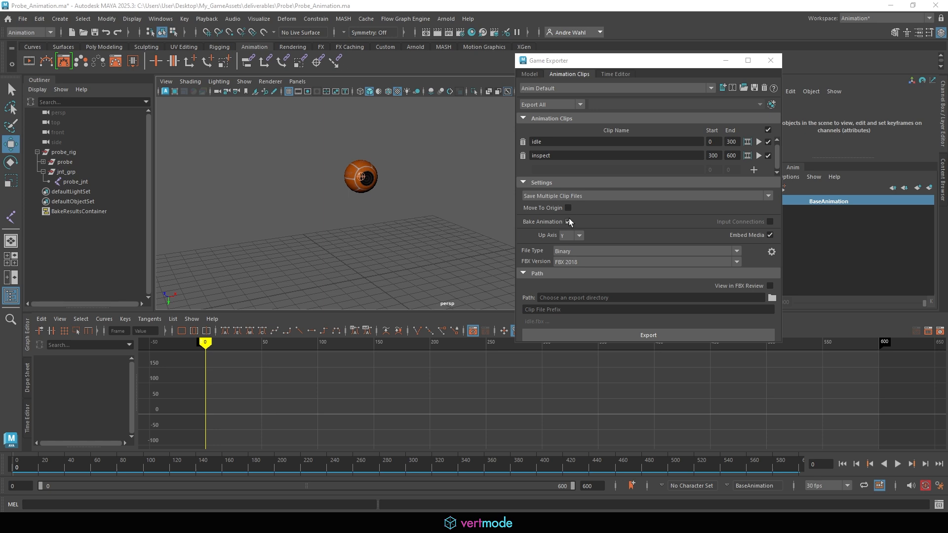
pyautogui.click(568, 222)
pyautogui.moveTo(536, 331)
pyautogui.mouseDown()
pyautogui.moveTo(551, 328)
pyautogui.moveTo(571, 265)
pyautogui.moveTo(540, 313)
pyautogui.mouseUp()
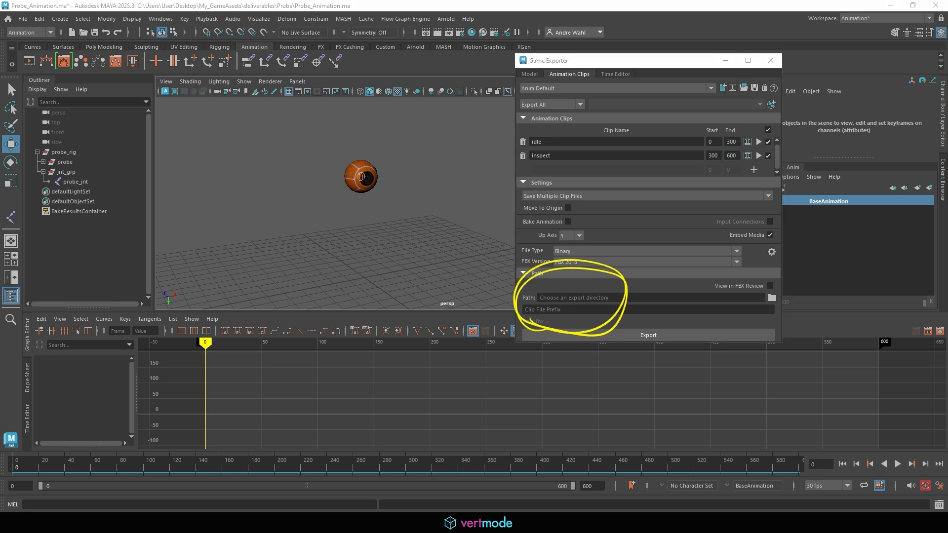
pyautogui.press('Escape')
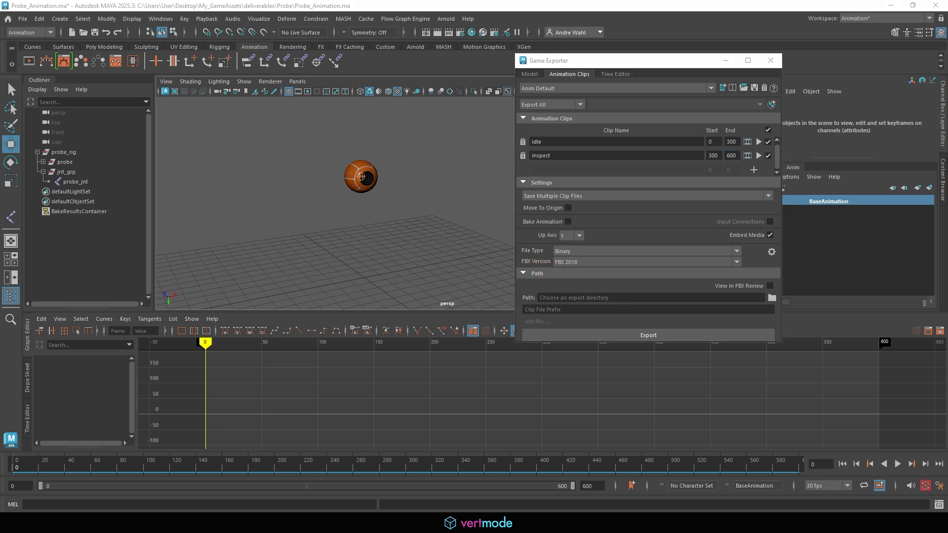
# - Set the clip export path to the deliverables\Probe folder
pyautogui.click(772, 297)
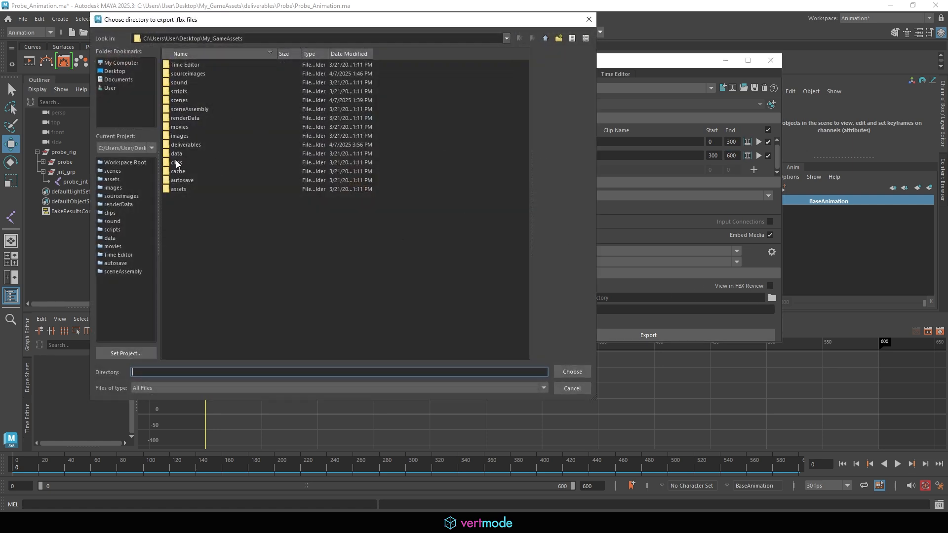
pyautogui.click(181, 139)
pyautogui.doubleClick(192, 145)
pyautogui.click(175, 71)
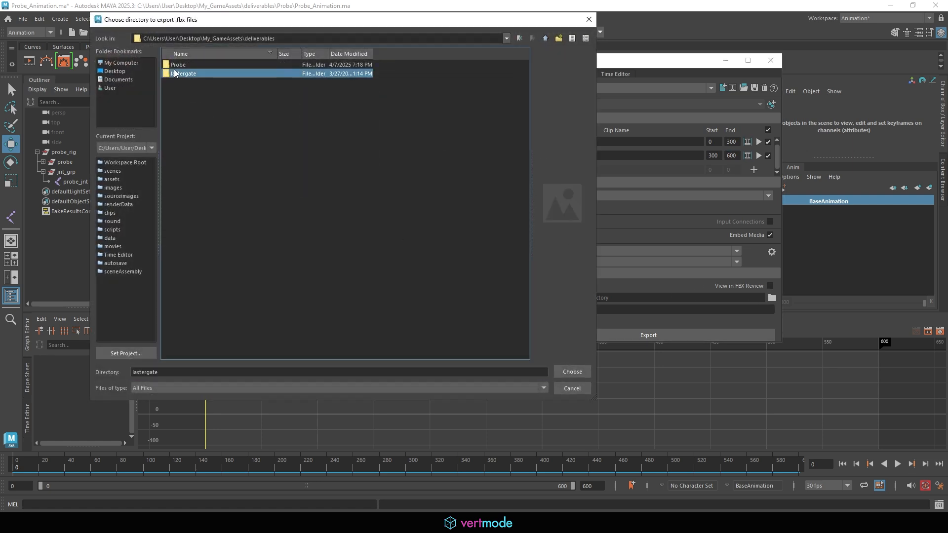
pyautogui.click(178, 64)
pyautogui.doubleClick(177, 64)
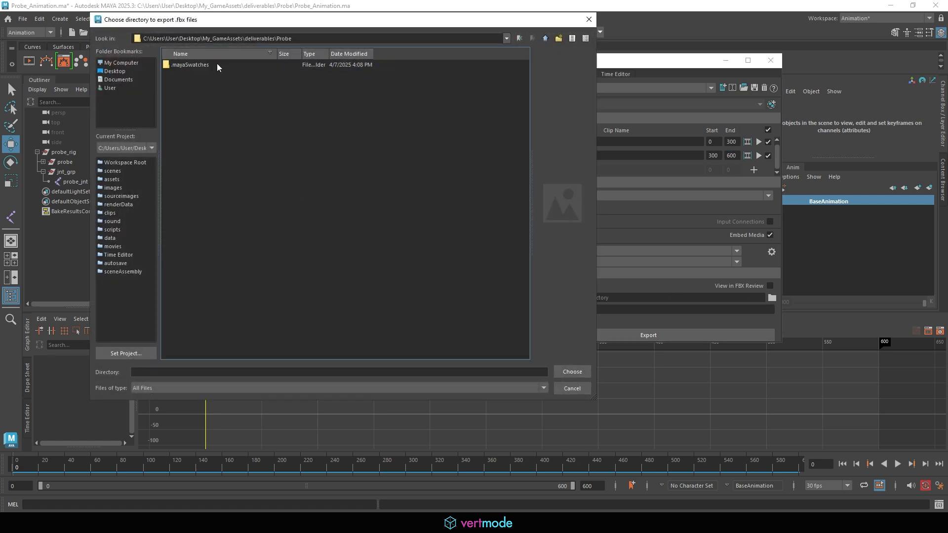
pyautogui.click(572, 372)
# - Set the file prefix to probe, export the clips, and dismiss the success message
pyautogui.click(568, 309)
pyautogui.write('probe')
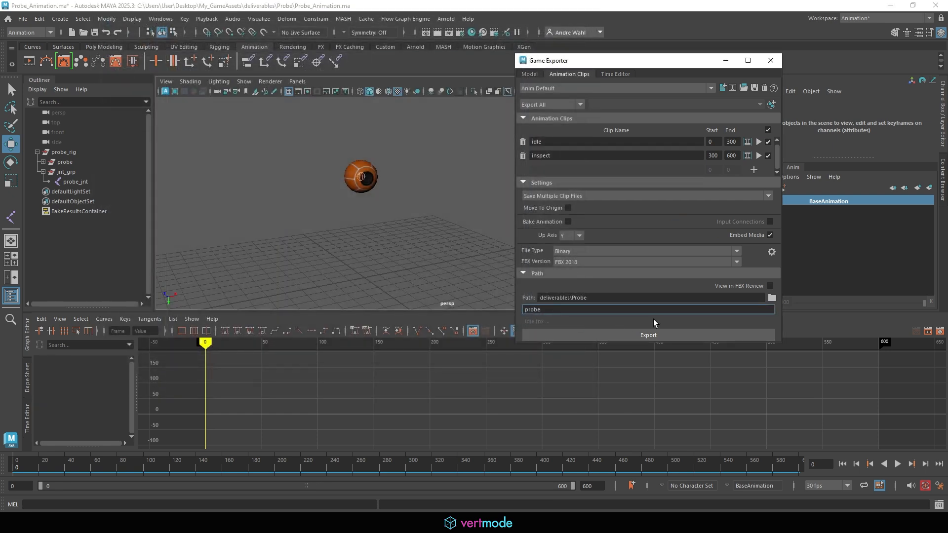
pyautogui.click(654, 337)
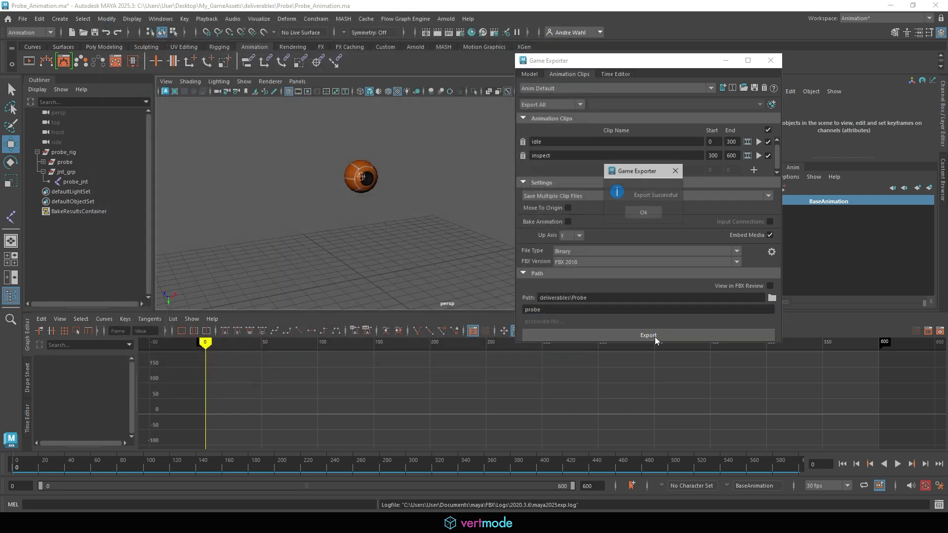
pyautogui.click(643, 212)
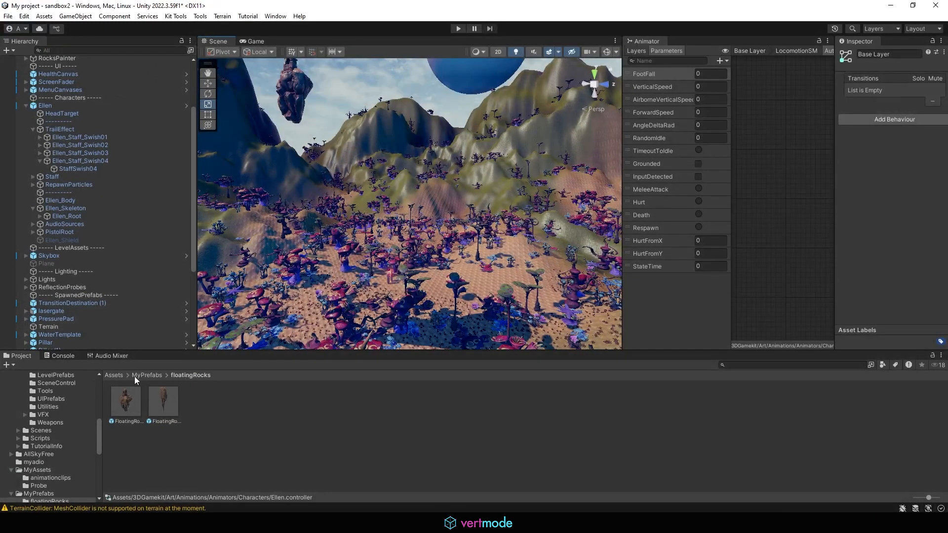
# - Replace probe.fbx in Assets/MyAssets/Probe with the exported probe file from deliverables\Probe
pyautogui.click(118, 377)
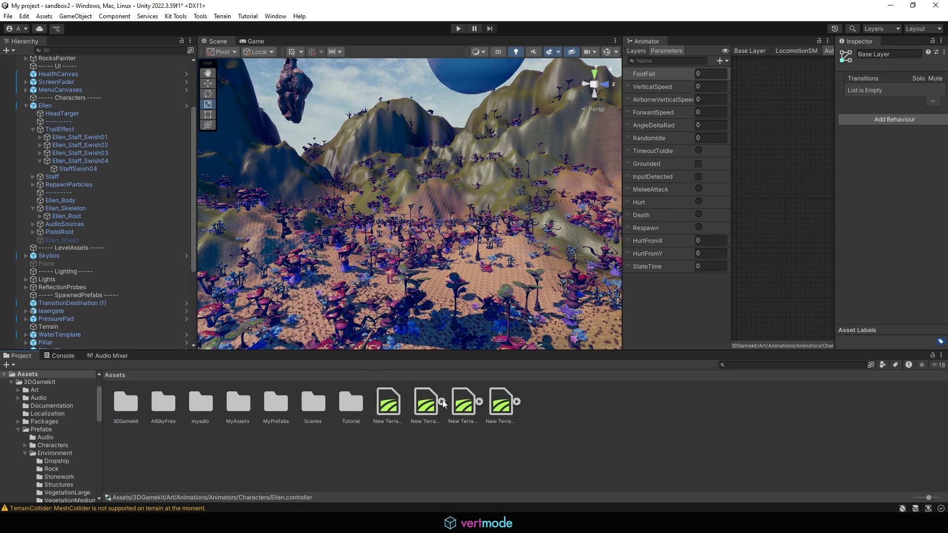
pyautogui.doubleClick(238, 399)
pyautogui.doubleClick(163, 403)
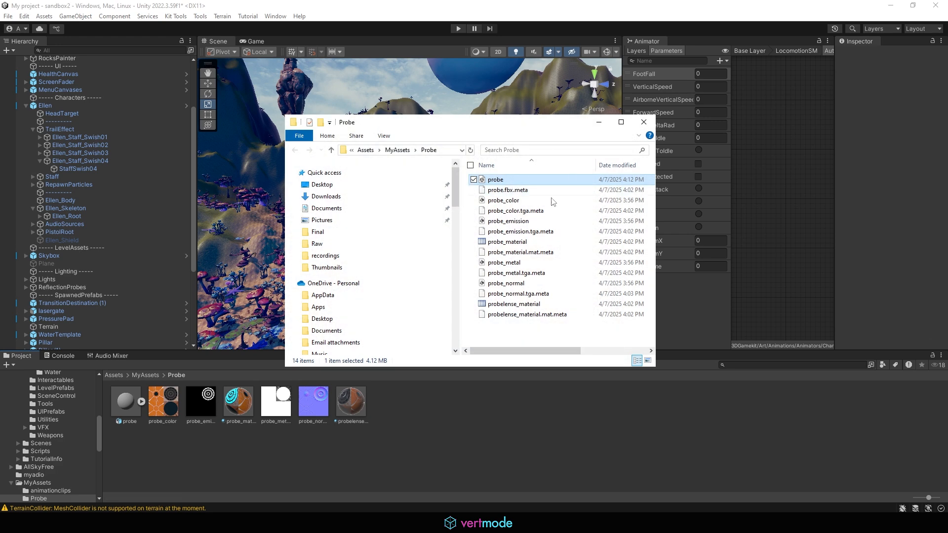
pyautogui.moveTo(518, 124); pyautogui.dragTo(679, 101)
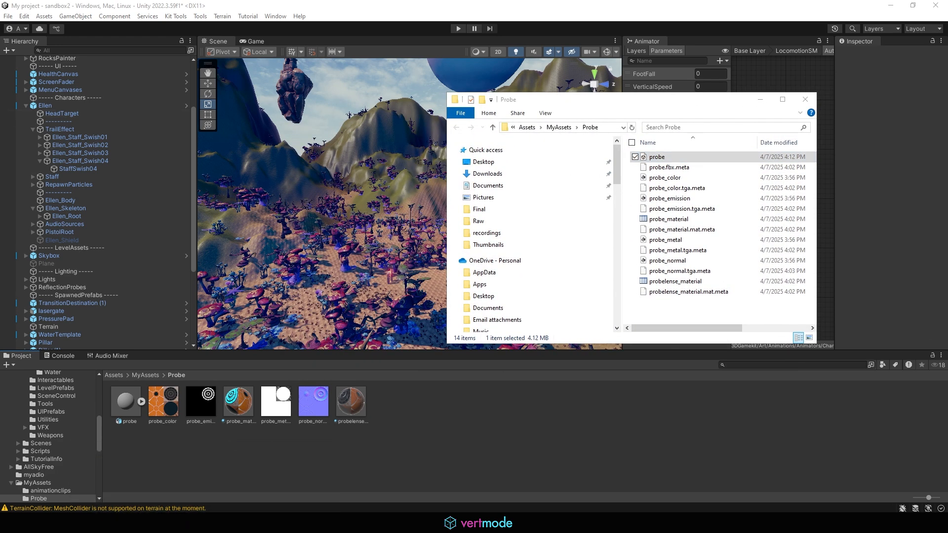
pyautogui.moveTo(0, 153); pyautogui.dragTo(276, 83)
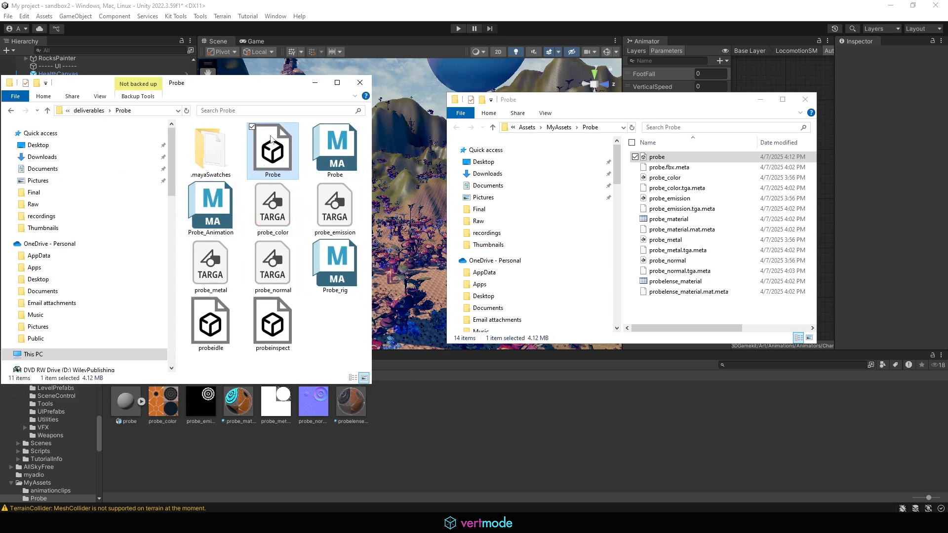
pyautogui.moveTo(272, 146); pyautogui.dragTo(700, 309)
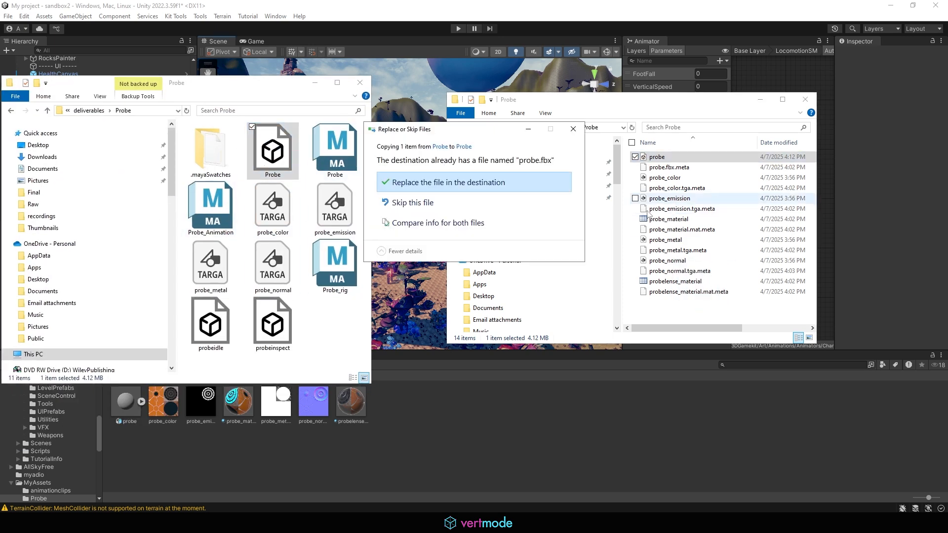
pyautogui.click(469, 182)
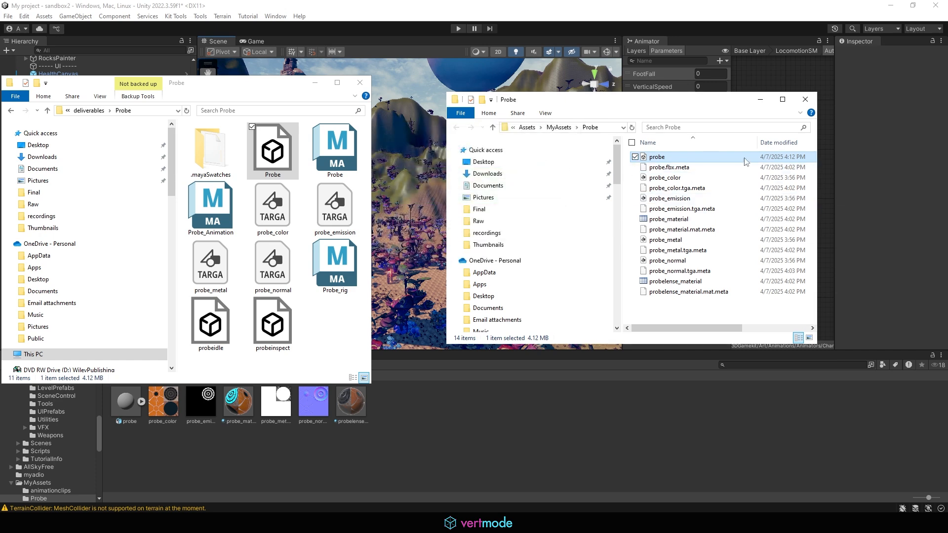
pyautogui.click(434, 423)
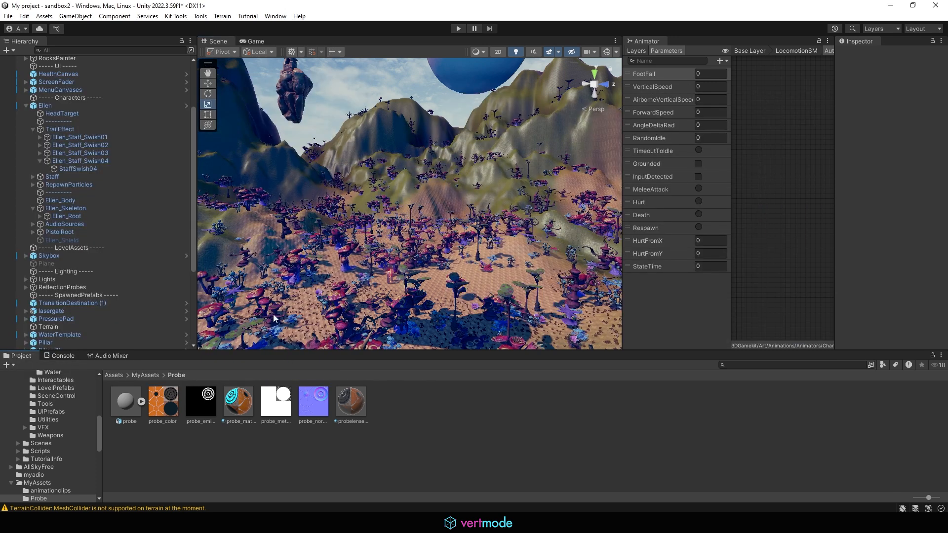
# - Inspect probe_material and navigate the Scene view around Ellen and the laser gate
pyautogui.click(250, 405)
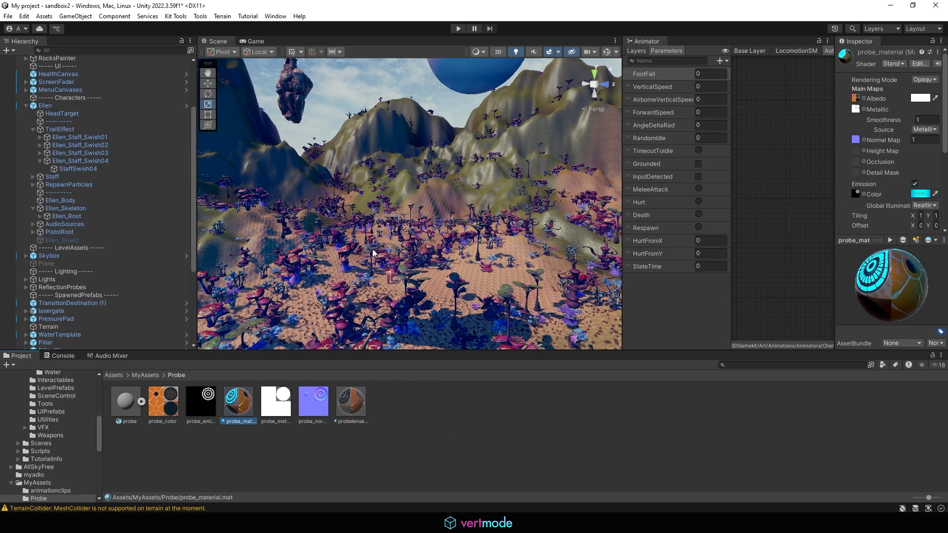
pyautogui.scroll(-5, 372, 249)
pyautogui.moveTo(373, 250); pyautogui.dragTo(386, 228, button='middle')
pyautogui.scroll(6, 386, 229)
pyautogui.scroll(6, 387, 233)
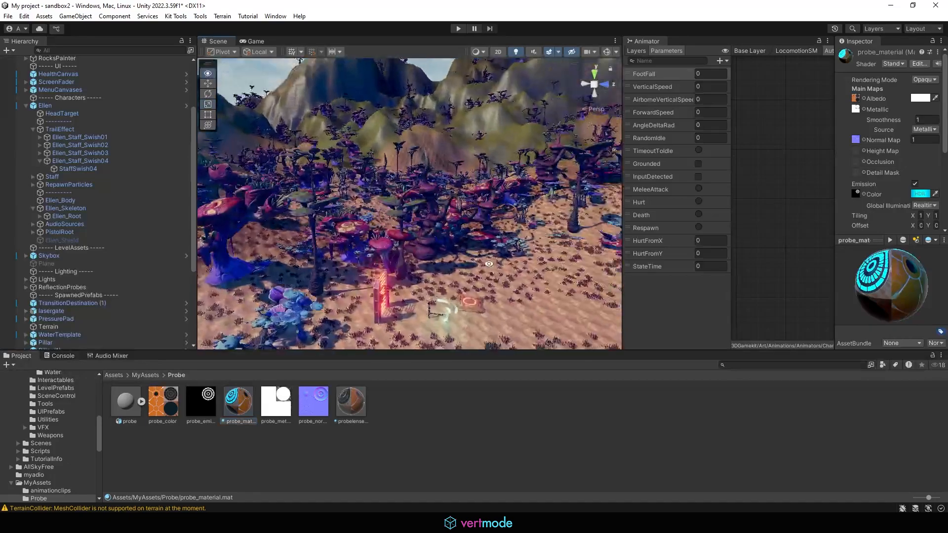
pyautogui.moveTo(418, 284); pyautogui.dragTo(394, 210, button='middle')
pyautogui.scroll(4, 410, 240)
pyautogui.scroll(3, 393, 210)
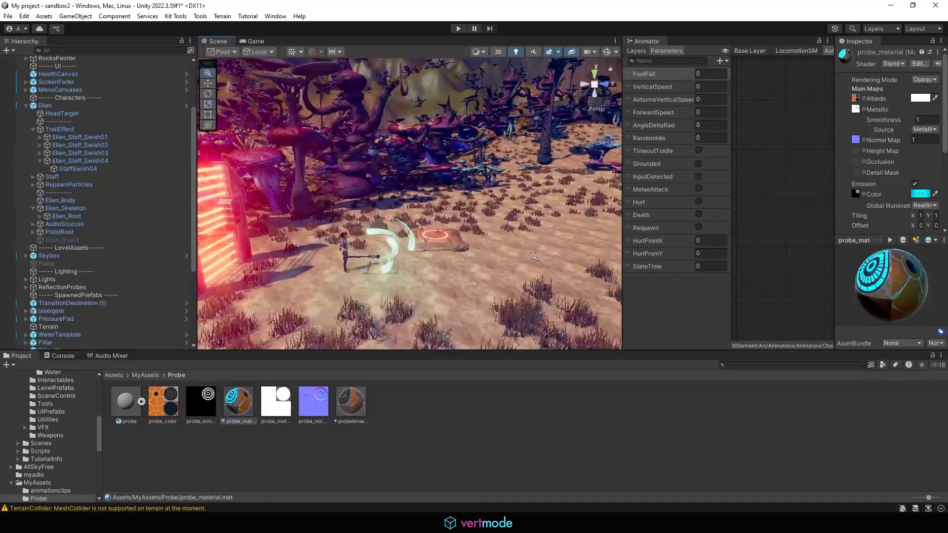
pyautogui.keyDown('alt'); pyautogui.moveTo(470, 247); pyautogui.dragTo(443, 277); pyautogui.keyUp('alt')
# - Expand the probe model and inspect sphere_LOD0, probe_geo, sphere_LOD2 and the probelense material
pyautogui.click(288, 448)
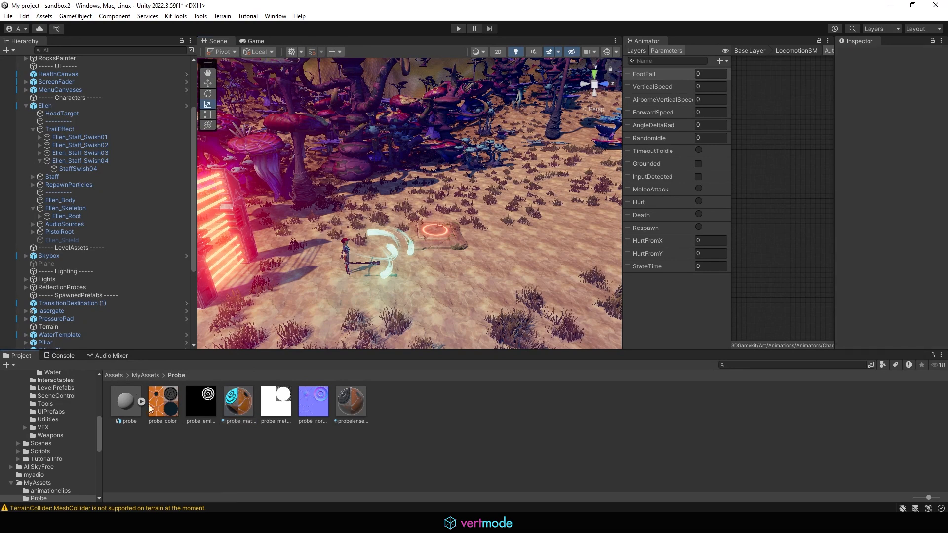
pyautogui.click(124, 407)
pyautogui.click(141, 402)
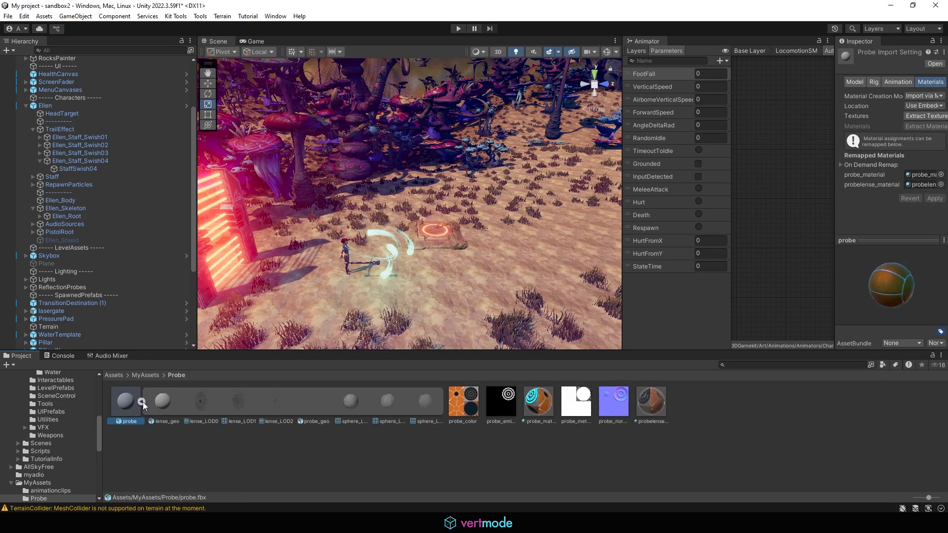
pyautogui.click(351, 401)
pyautogui.click(314, 411)
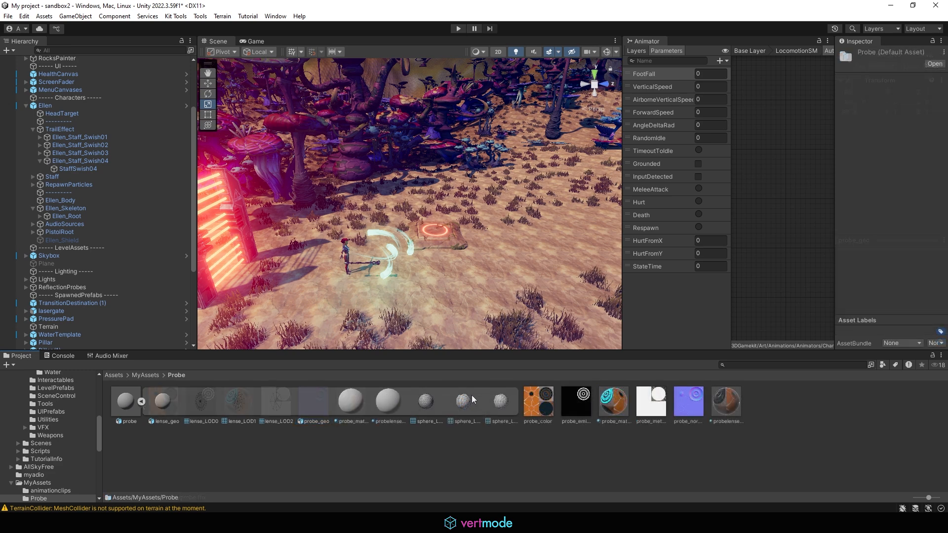
pyautogui.click(498, 401)
pyautogui.click(379, 403)
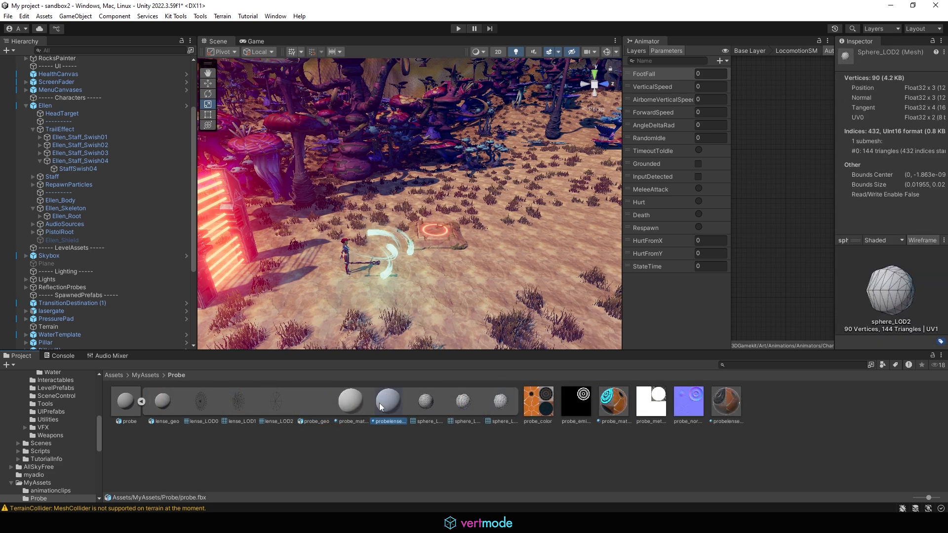
pyautogui.click(311, 400)
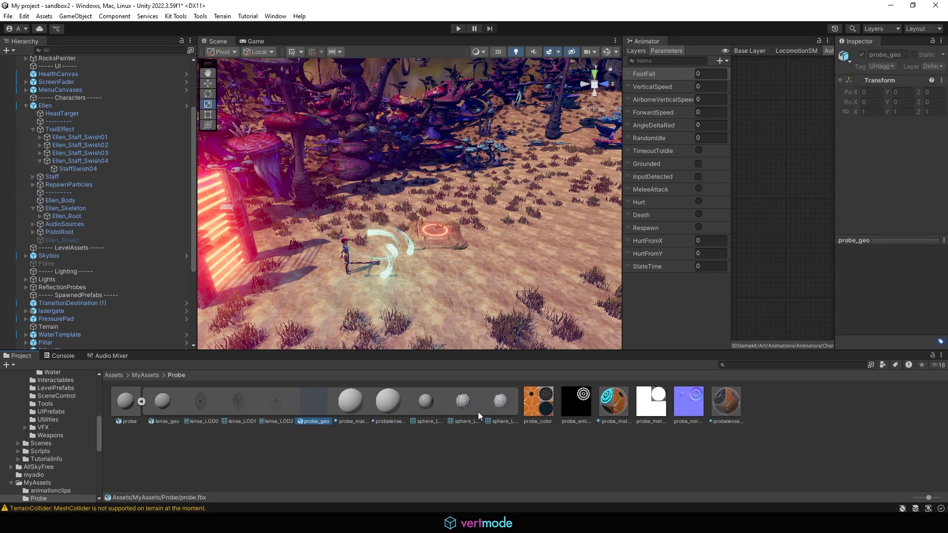
# - Collapse the probe model and delete the probe asset
pyautogui.click(142, 401)
pyautogui.click(125, 401)
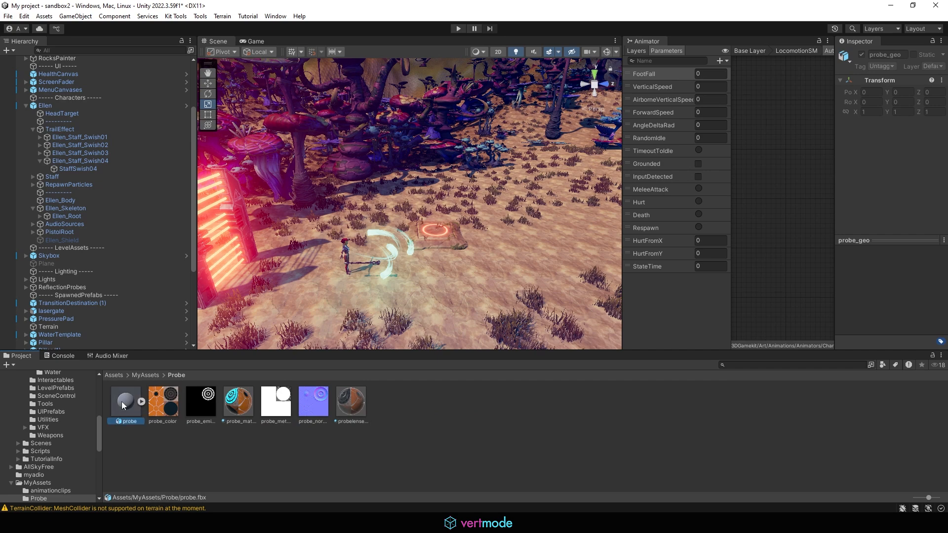
pyautogui.press('Delete')
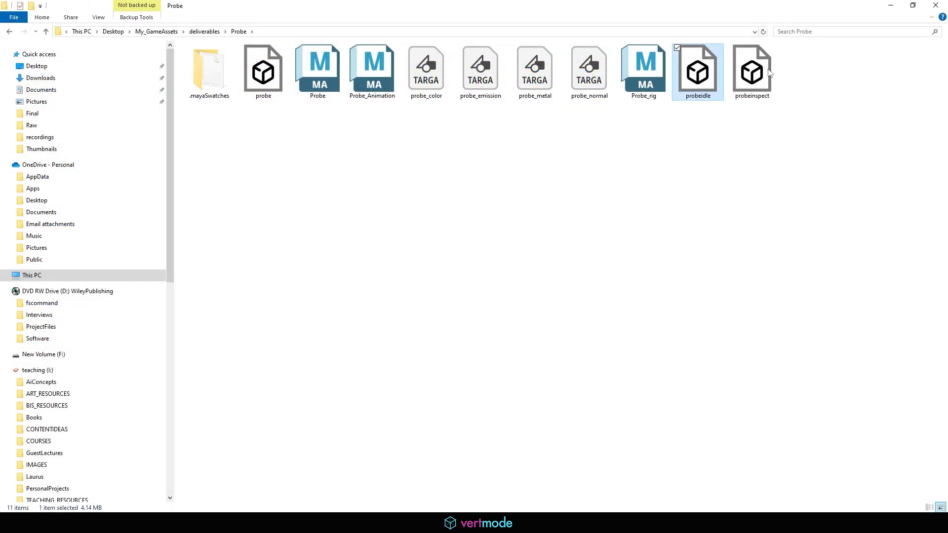
# - Select both probeinspect and probeidle in the Probe folder and delete them
pyautogui.click(742, 69)
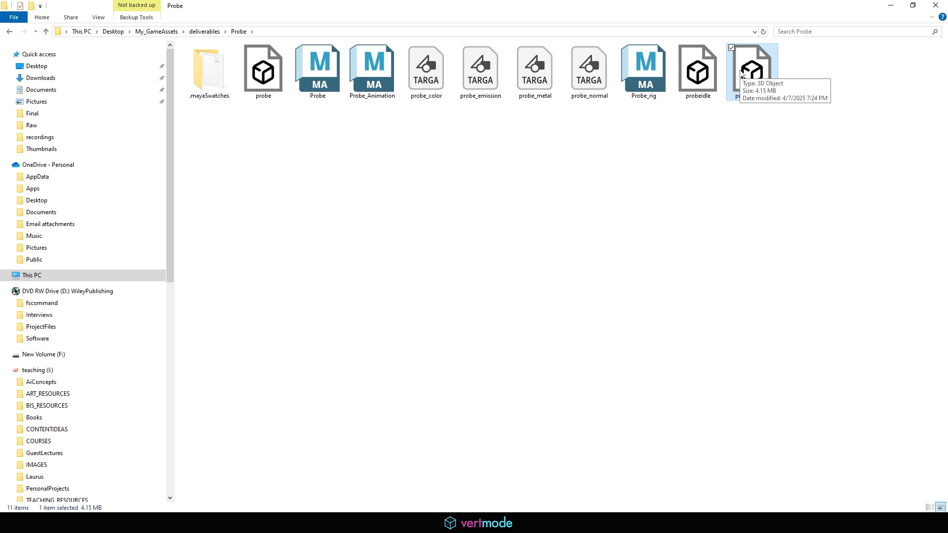
pyautogui.keyDown('ctrl'); pyautogui.click(698, 69); pyautogui.keyUp('ctrl')
pyautogui.rightClick(703, 79)
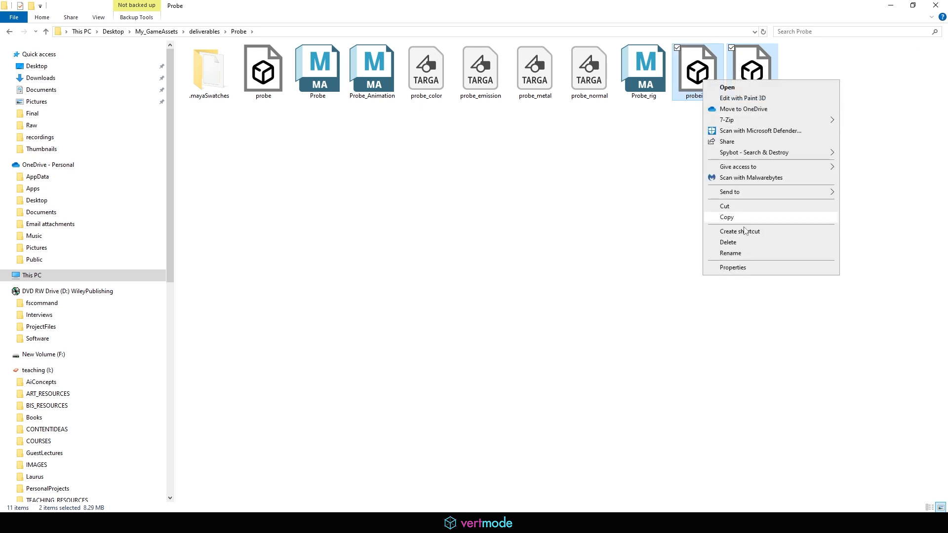
pyautogui.click(728, 242)
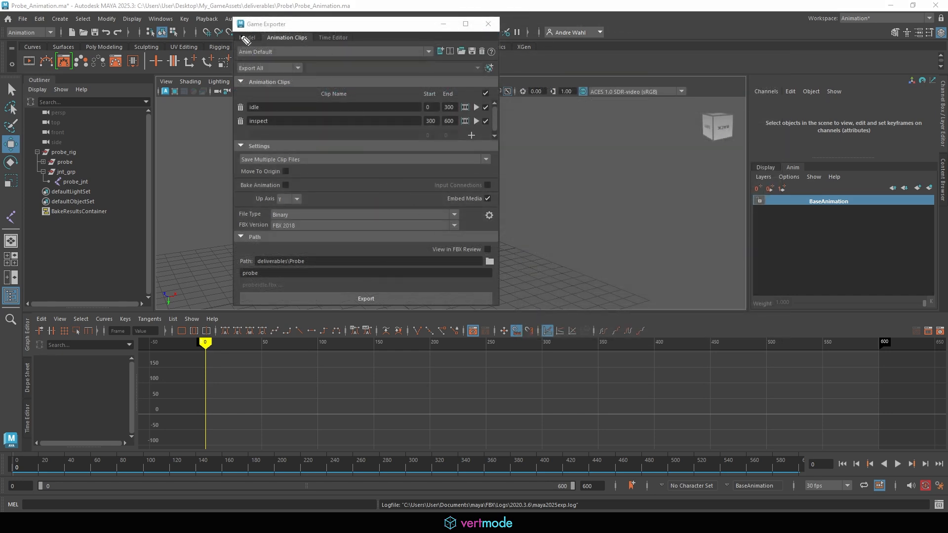
# - Export the idle and inspect clips with Save Clips to Single File, overwriting probe.fbx
pyautogui.moveTo(270, 171)
pyautogui.mouseDown()
pyautogui.moveTo(242, 158)
pyautogui.moveTo(309, 175)
pyautogui.moveTo(313, 163)
pyautogui.moveTo(230, 168)
pyautogui.moveTo(314, 177)
pyautogui.mouseUp()
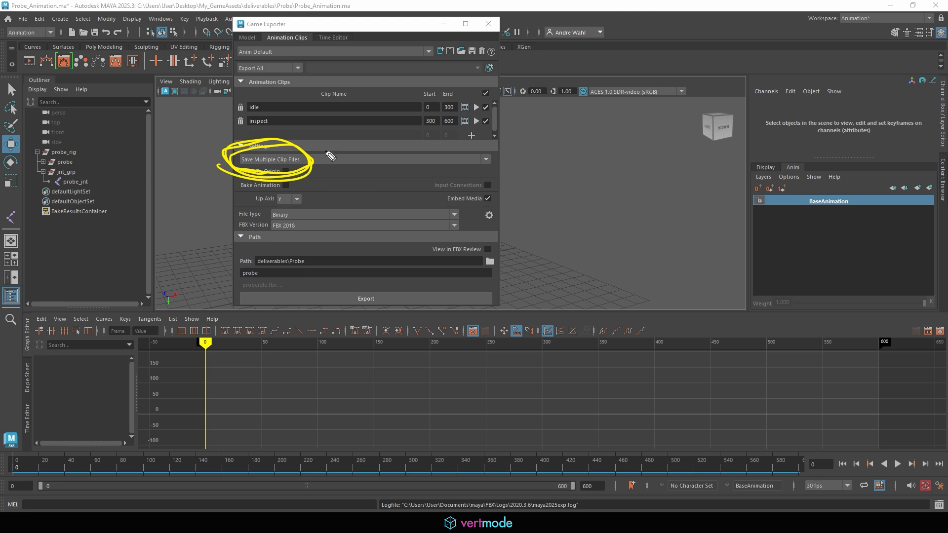
pyautogui.moveTo(250, 136)
pyautogui.mouseDown()
pyautogui.moveTo(236, 113)
pyautogui.moveTo(279, 102)
pyautogui.moveTo(267, 134)
pyautogui.moveTo(275, 140)
pyautogui.mouseUp()
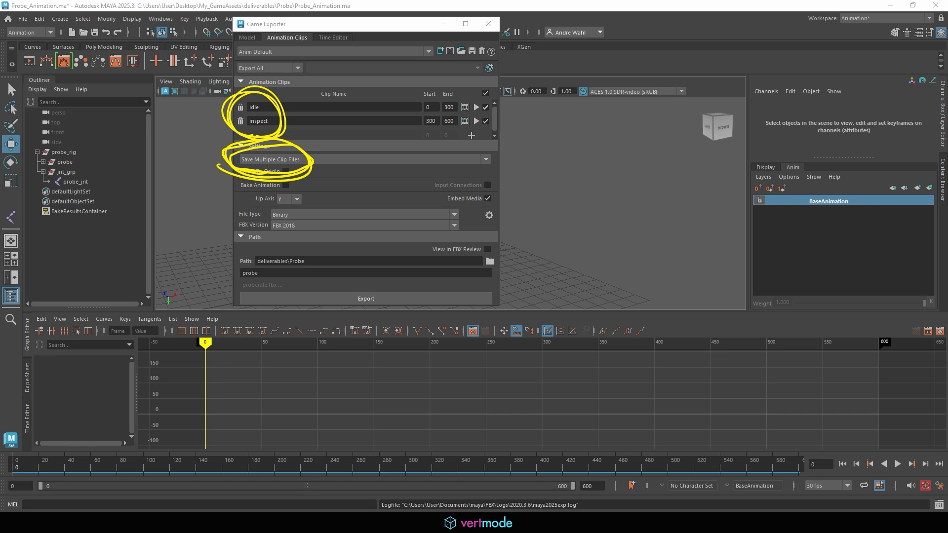
pyautogui.click(277, 160)
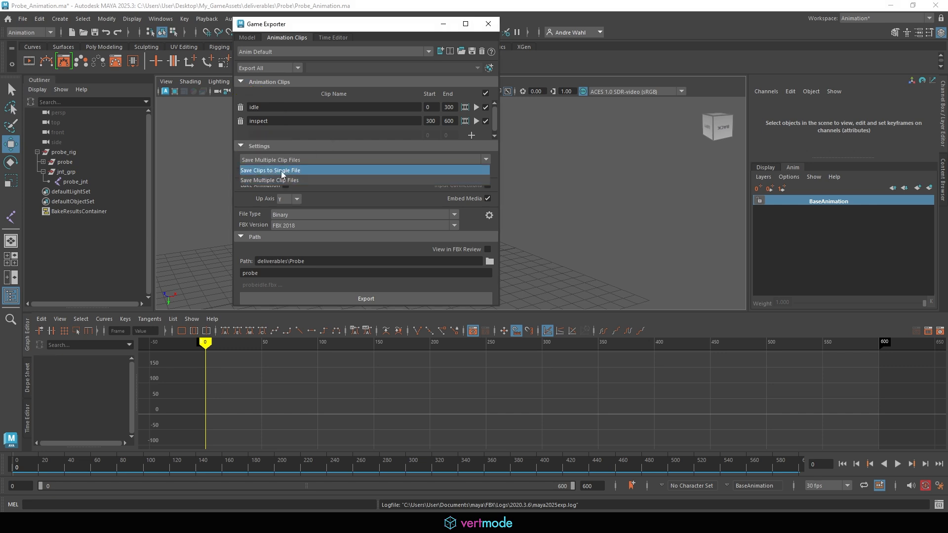
pyautogui.click(285, 171)
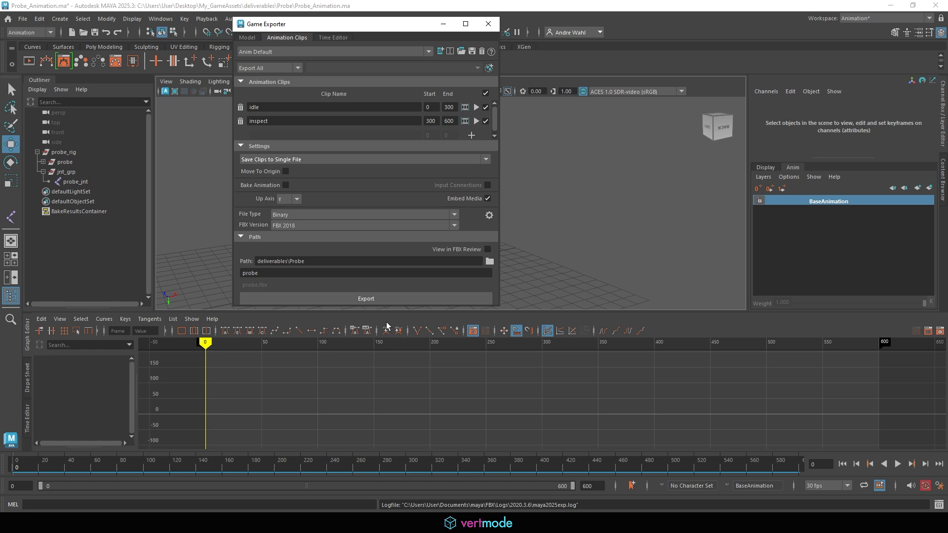
pyautogui.click(364, 299)
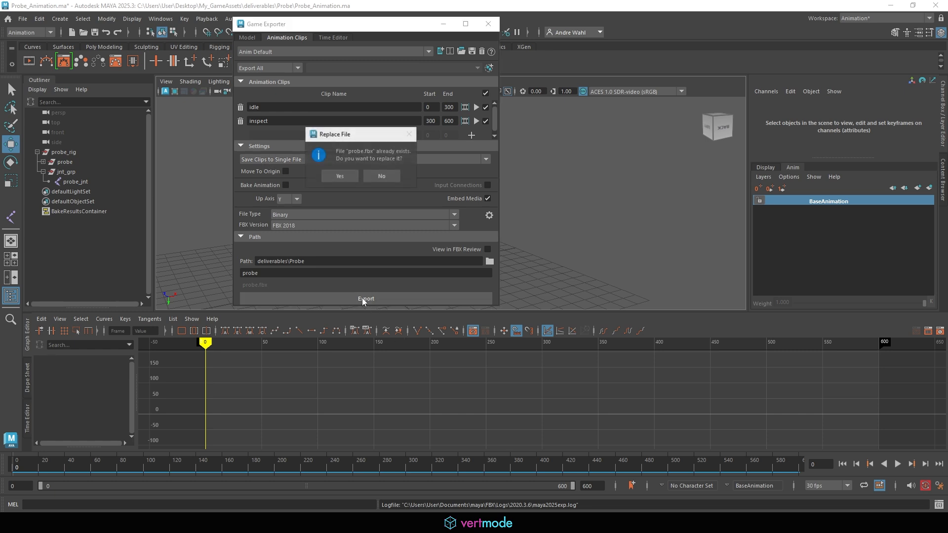
pyautogui.click(336, 179)
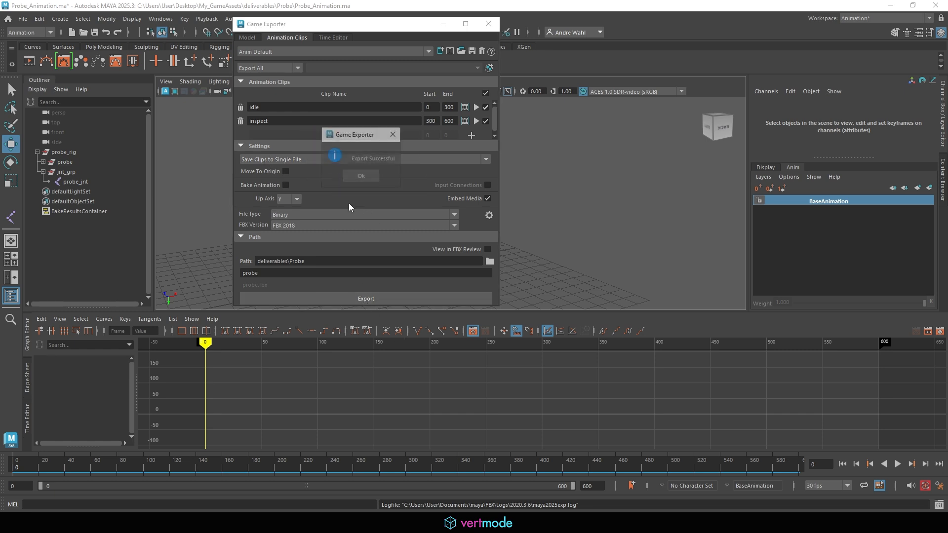
pyautogui.click(353, 174)
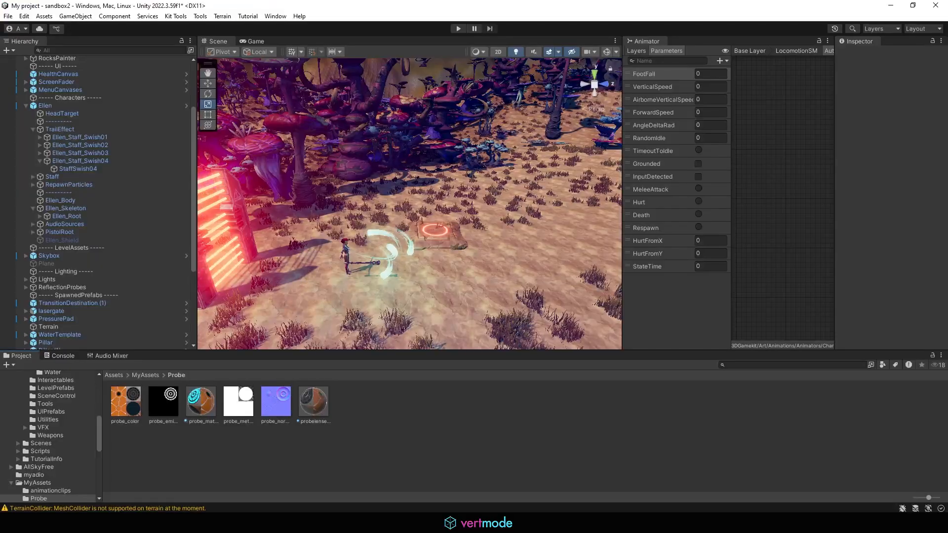
# - Select the probe model file in Explorer's Probe folder and bring Unity forward
pyautogui.click(124, 478)
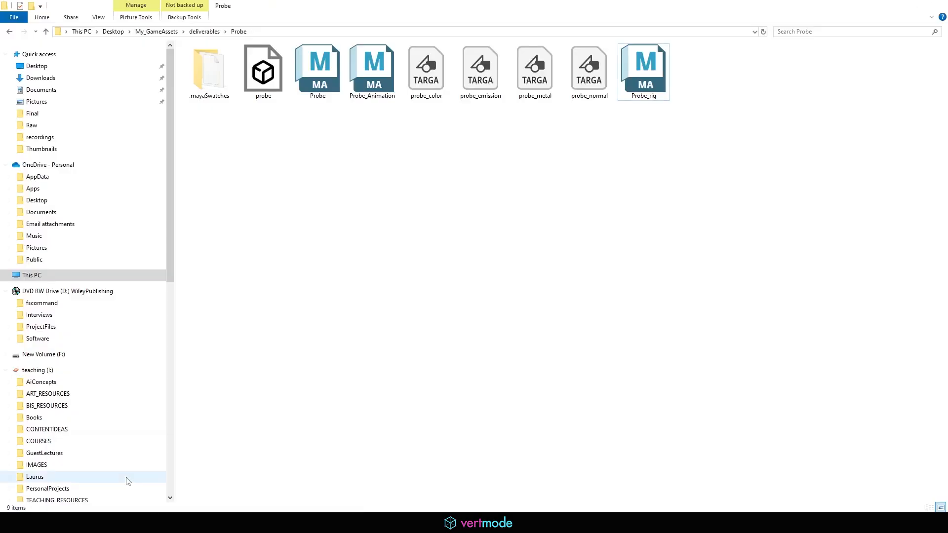
pyautogui.click(257, 75)
pyautogui.moveTo(533, 8); pyautogui.dragTo(532, 0)
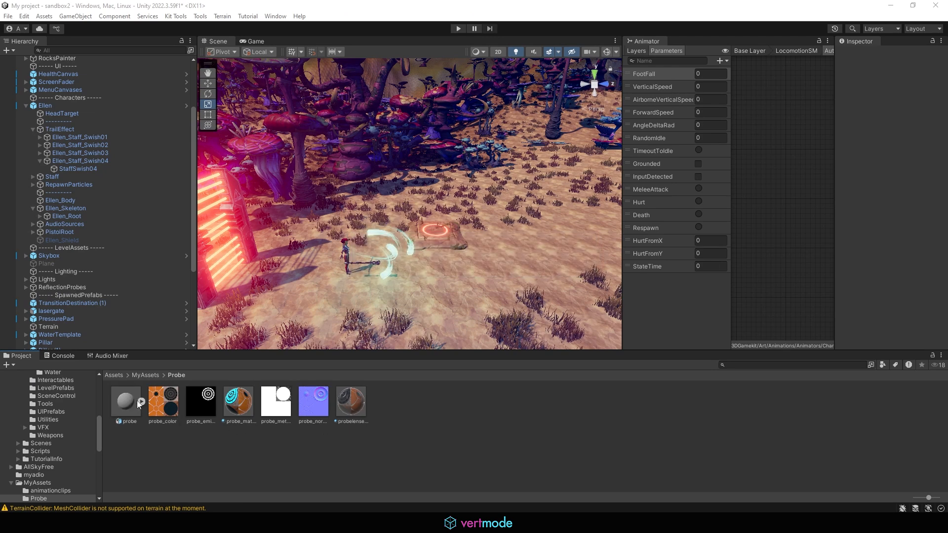
# - Check the probe FBX's idle, inspect and jnt_grp sub-assets, then dock the Animator below the Scene view
pyautogui.click(141, 402)
pyautogui.click(168, 408)
pyautogui.click(197, 407)
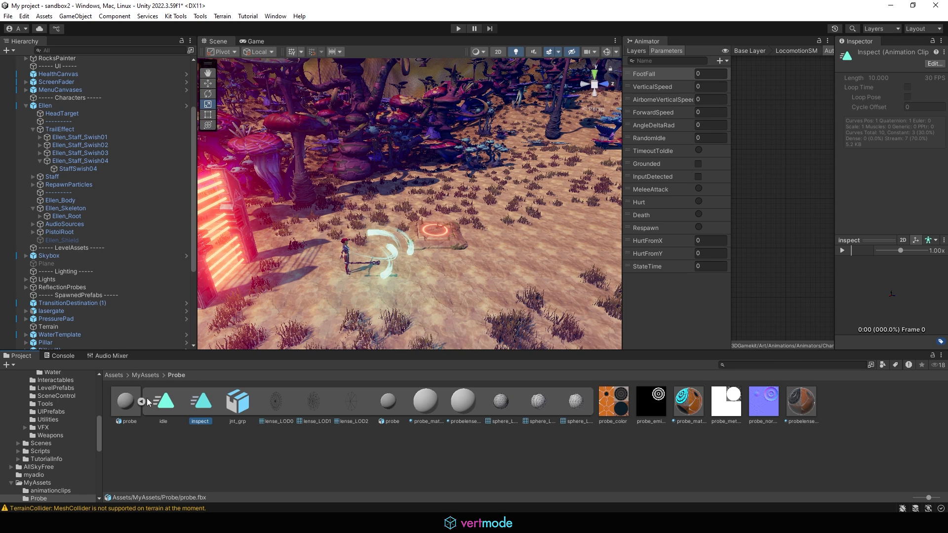
pyautogui.click(241, 414)
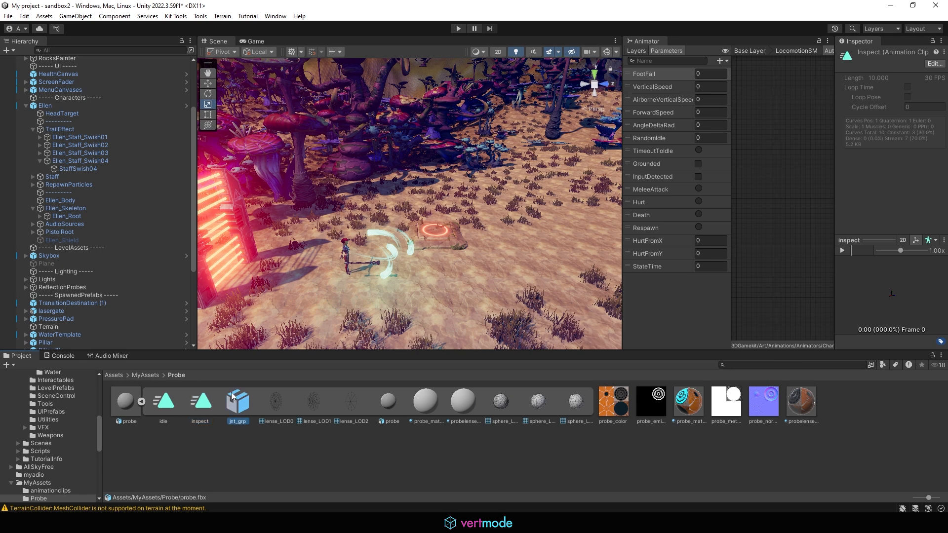
pyautogui.click(141, 402)
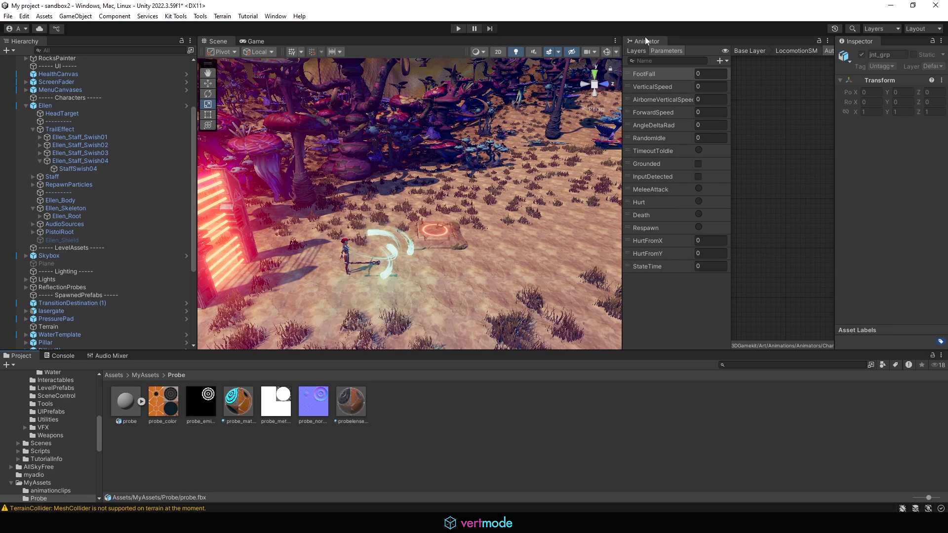
pyautogui.moveTo(645, 38); pyautogui.dragTo(463, 360)
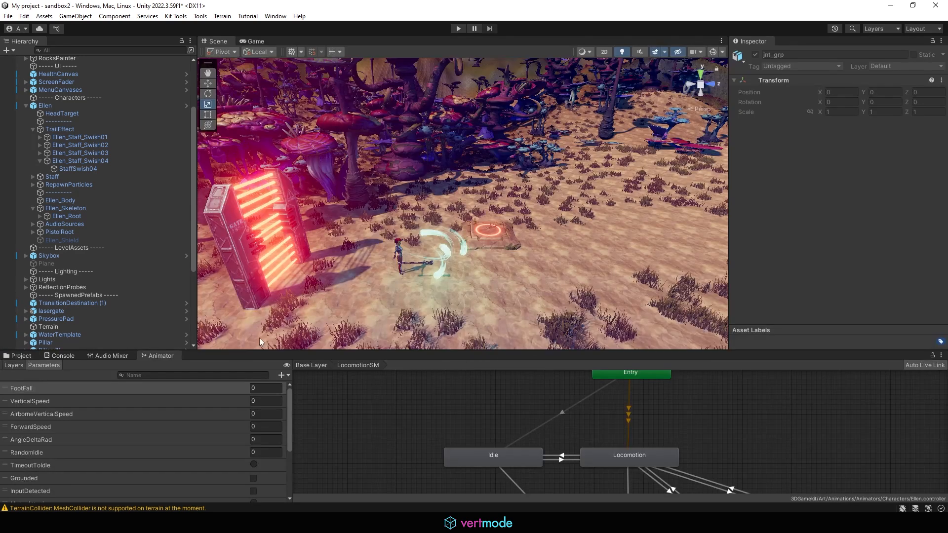
# - Drag the probe model into the scene and set its Position to 0, 0, 0
pyautogui.click(22, 355)
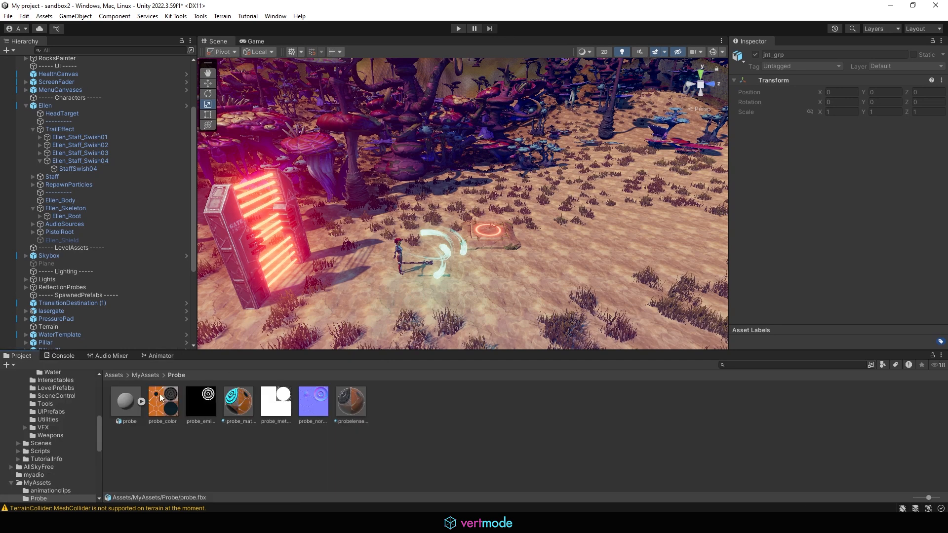
pyautogui.moveTo(127, 401); pyautogui.dragTo(531, 231)
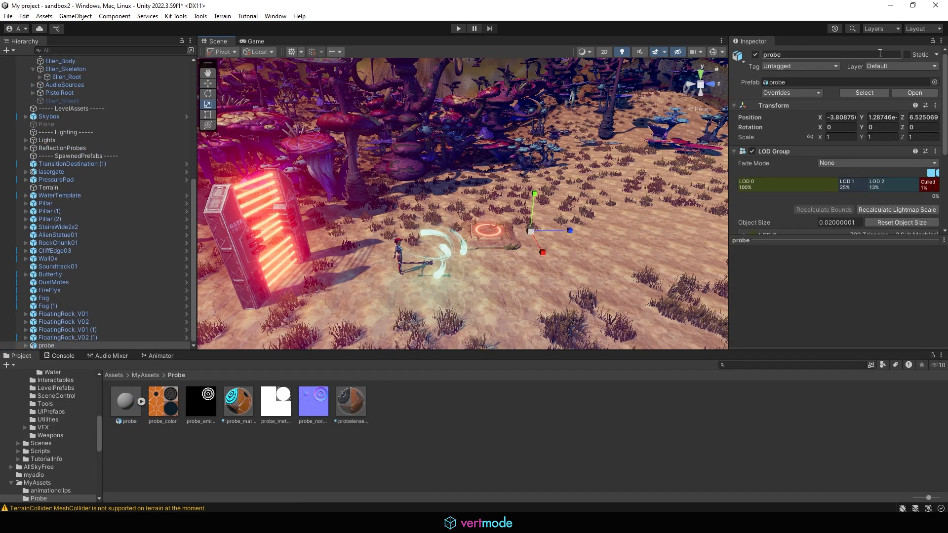
pyautogui.write('0')
pyautogui.press('Tab')
pyautogui.write('0')
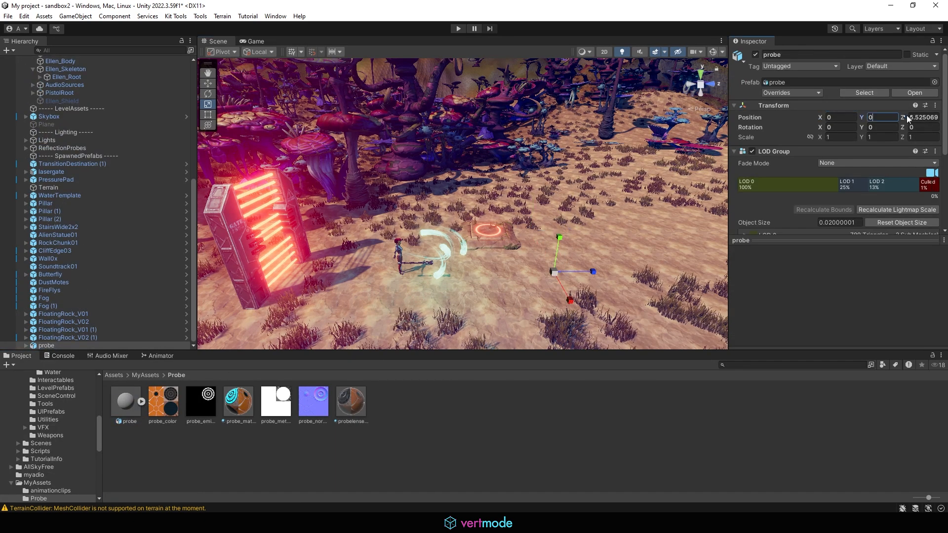
pyautogui.press('Tab')
pyautogui.write('0')
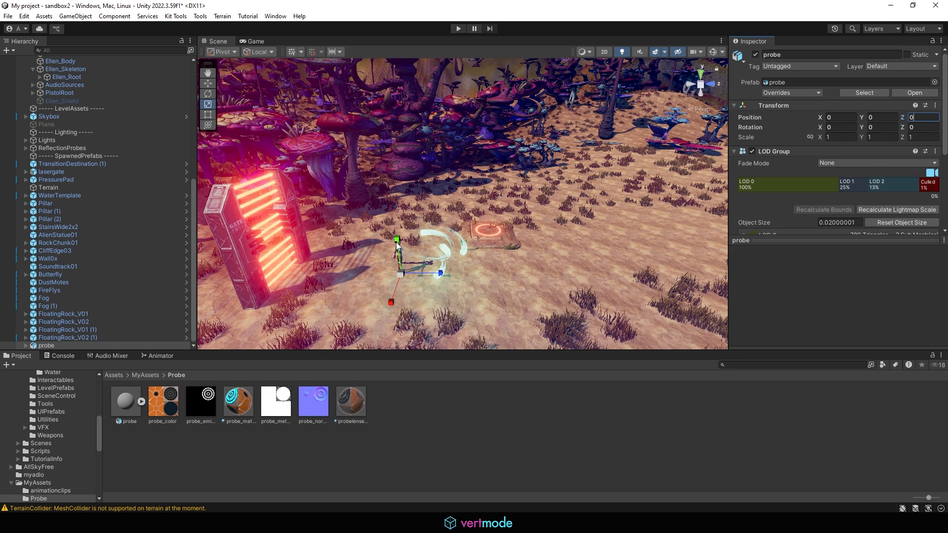
# - Move the probe up to Y 4.07 and forward to Z 4 above the ground
pyautogui.moveTo(441, 252); pyautogui.dragTo(445, 241, button='middle')
pyautogui.press('w')
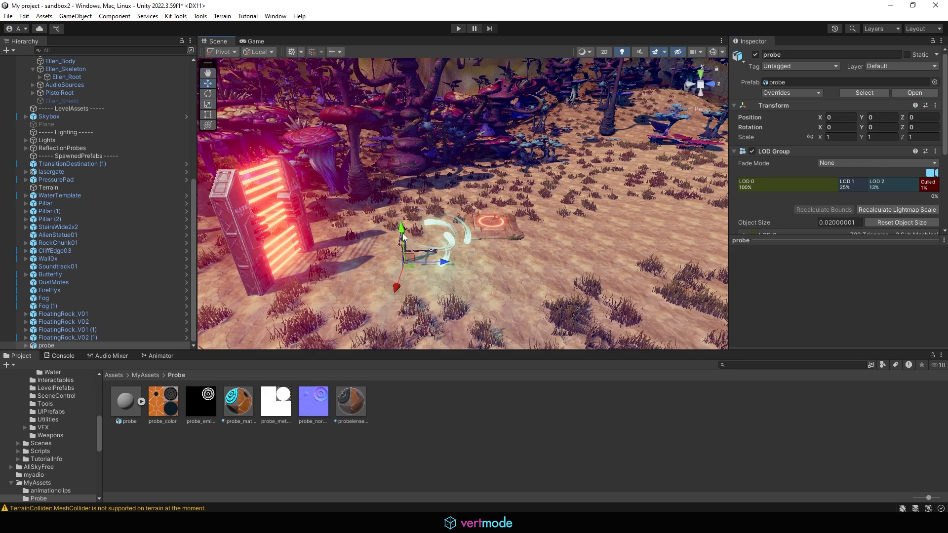
pyautogui.moveTo(403, 230); pyautogui.dragTo(398, 182)
pyautogui.moveTo(437, 215); pyautogui.dragTo(727, 117)
pyautogui.press('r')
pyautogui.press('w')
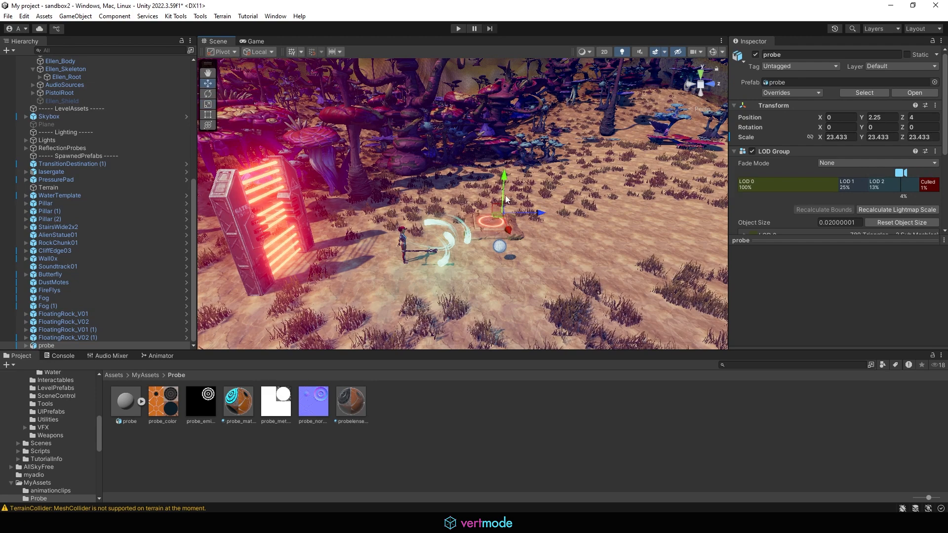
pyautogui.moveTo(505, 193); pyautogui.dragTo(506, 163)
# - Frame and orbit around the probe, then reveal its LOD 0 and LOD 1 details
pyautogui.press('f')
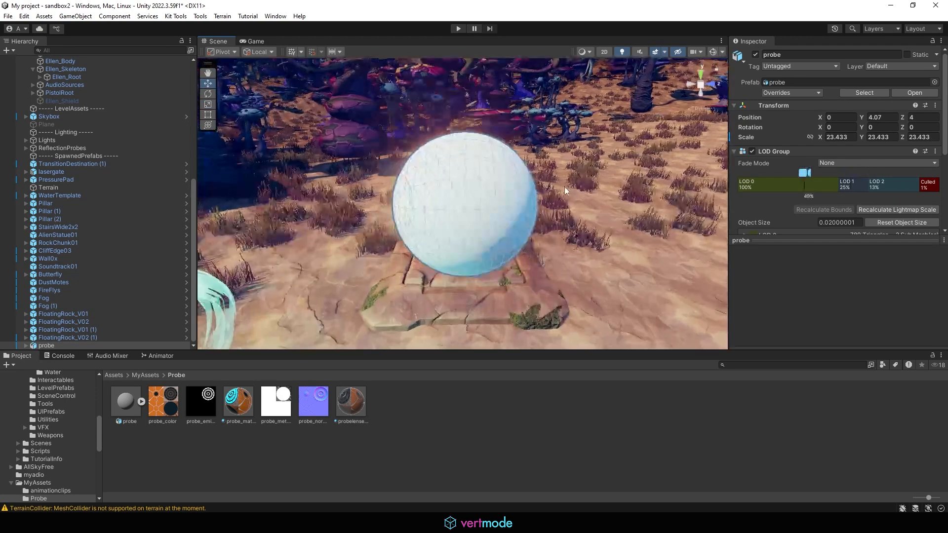
pyautogui.scroll(-10, 518, 188)
pyautogui.keyDown('alt'); pyautogui.moveTo(459, 195); pyautogui.dragTo(551, 172); pyautogui.keyUp('alt')
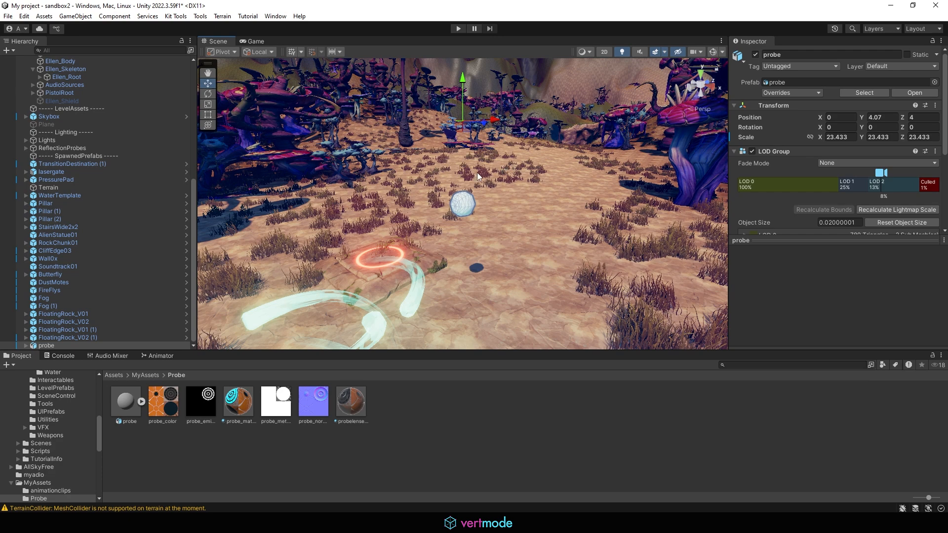
pyautogui.scroll(8, 445, 208)
pyautogui.keyDown('alt'); pyautogui.moveTo(433, 194); pyautogui.dragTo(535, 202); pyautogui.keyUp('alt')
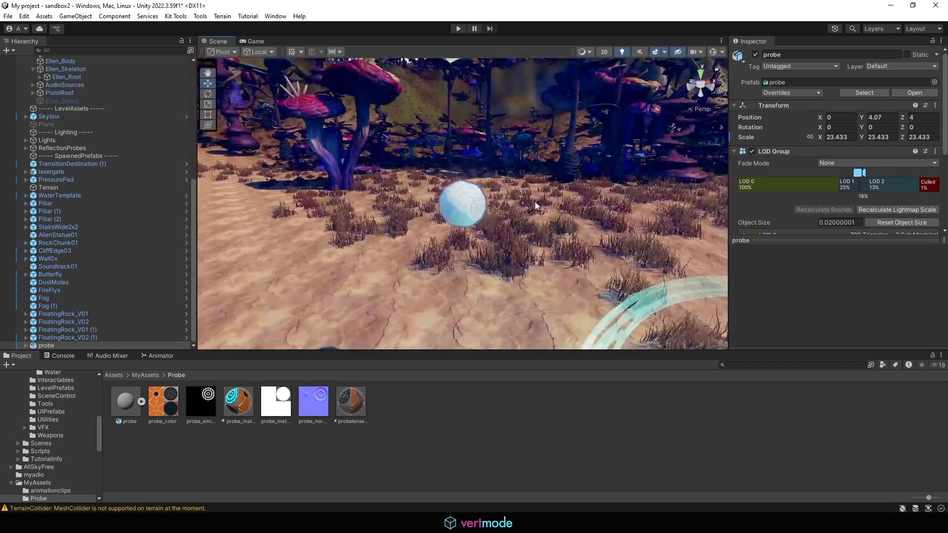
pyautogui.moveTo(798, 241); pyautogui.dragTo(798, 270)
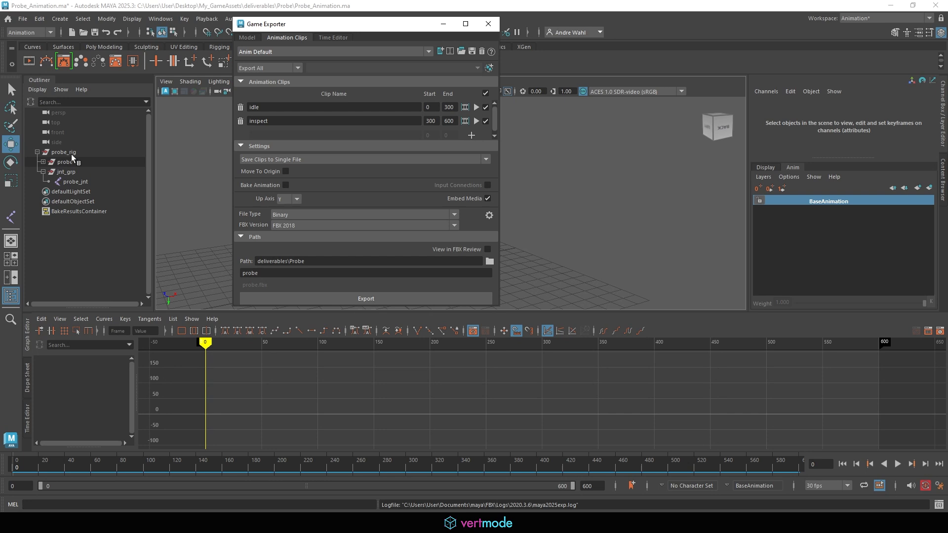
# - Inspect probe_rig, the probe mesh and jnt_grp in Maya's Outliner, then return to Unity
pyautogui.click(63, 153)
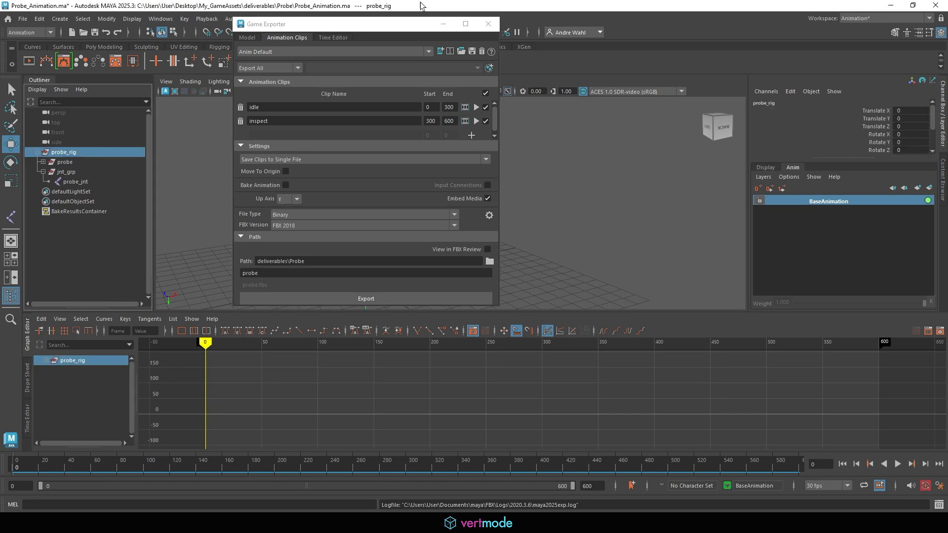
pyautogui.click(443, 24)
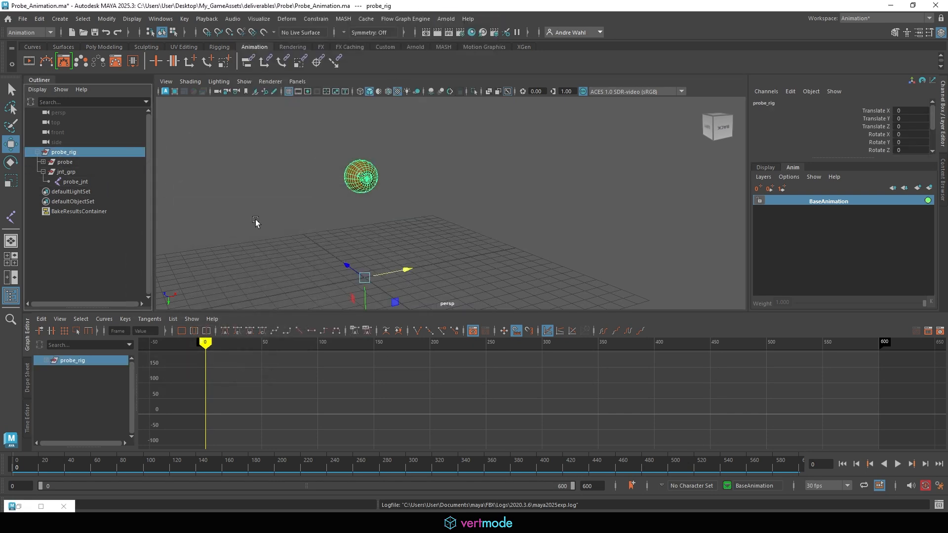
pyautogui.click(74, 164)
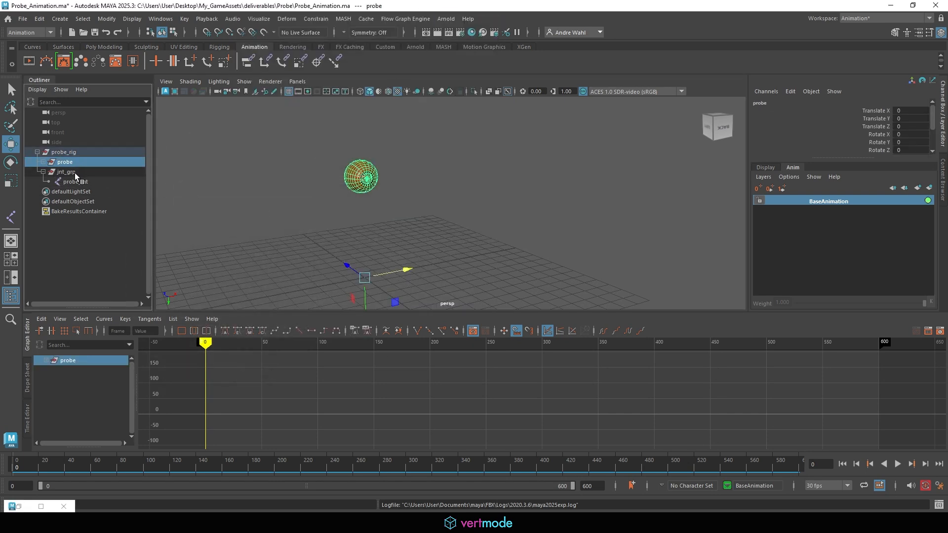
pyautogui.click(76, 174)
pyautogui.click(95, 163)
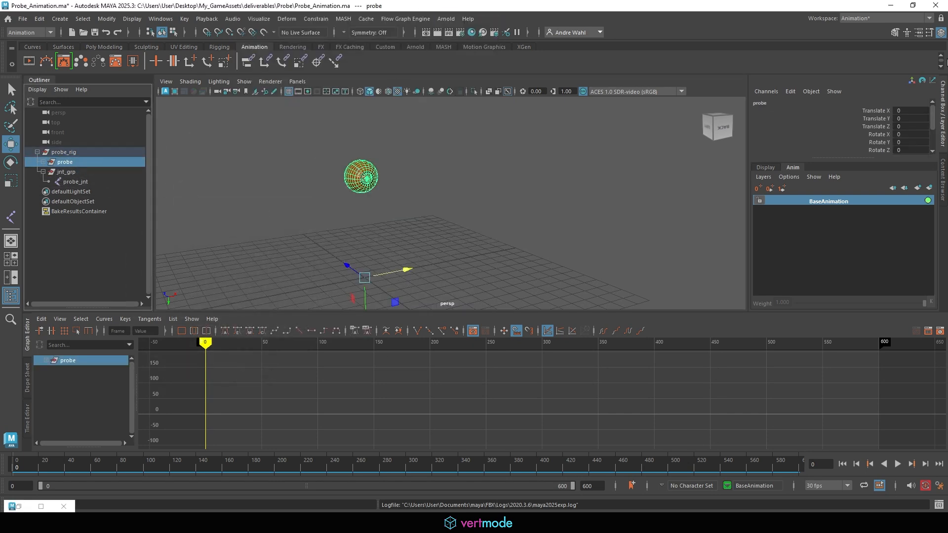
pyautogui.click(891, 6)
pyautogui.keyDown('alt'); pyautogui.moveTo(420, 190); pyautogui.dragTo(337, 229); pyautogui.keyUp('alt')
pyautogui.scroll(-4, 337, 230)
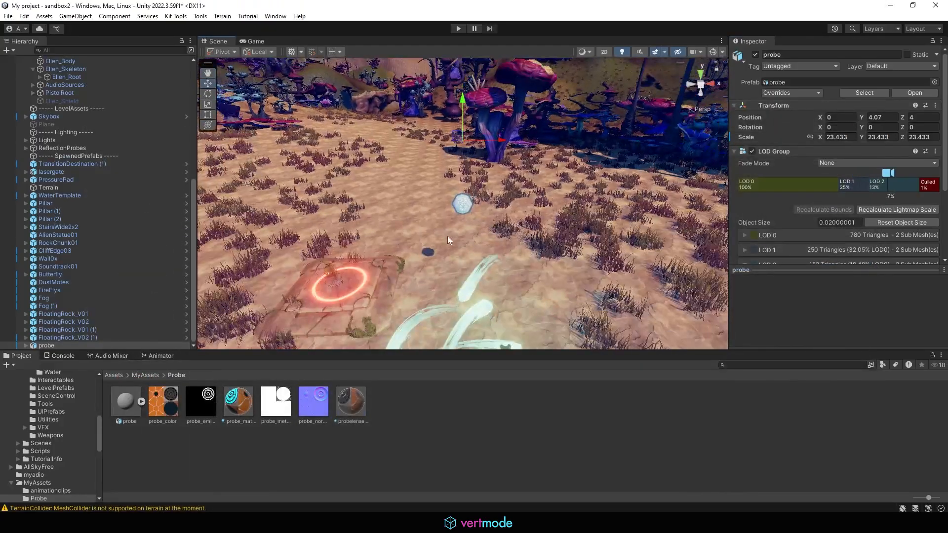
# - Scale the probe down uniformly to 19.70481
pyautogui.keyDown('alt'); pyautogui.moveTo(448, 237); pyautogui.dragTo(305, 210); pyautogui.keyUp('alt')
pyautogui.keyDown('alt'); pyautogui.moveTo(520, 170); pyautogui.dragTo(543, 147); pyautogui.keyUp('alt')
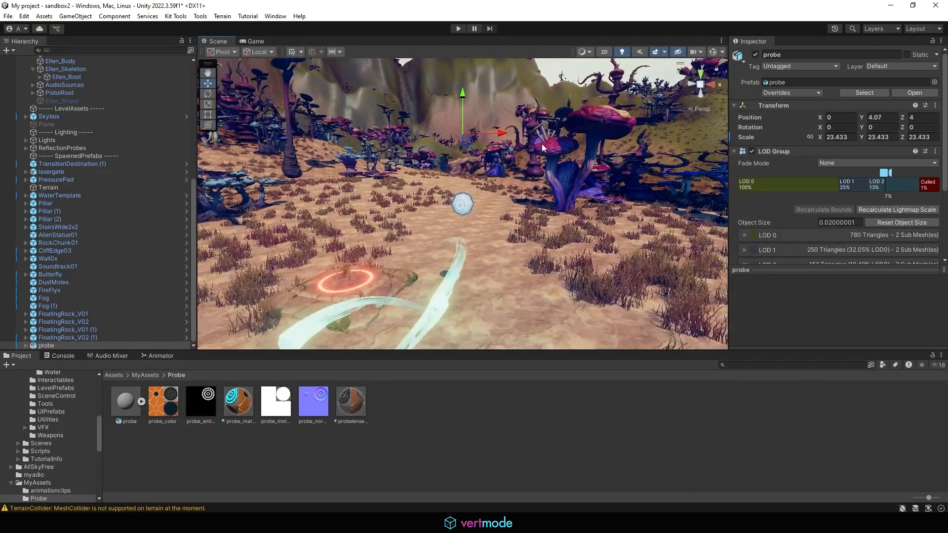
pyautogui.scroll(4, 542, 148)
pyautogui.press('r')
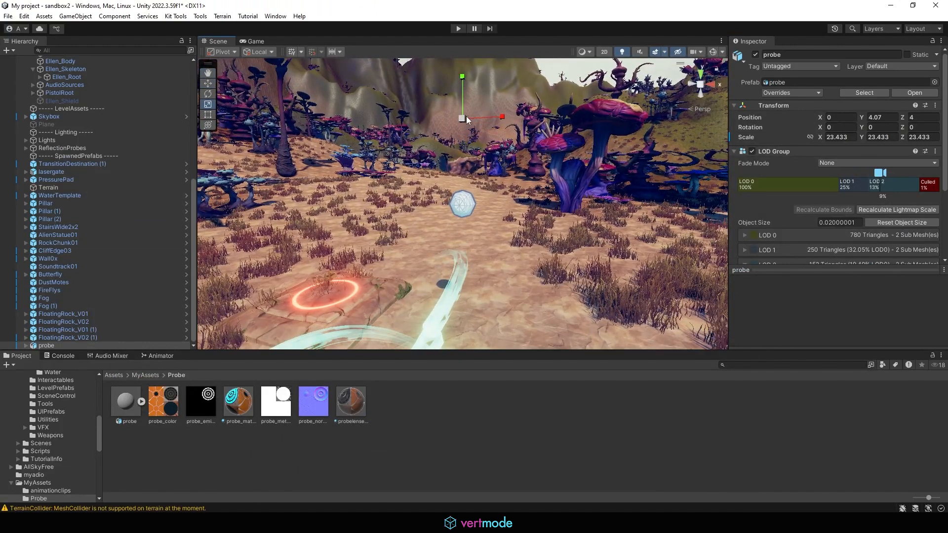
pyautogui.moveTo(467, 120); pyautogui.dragTo(474, 140)
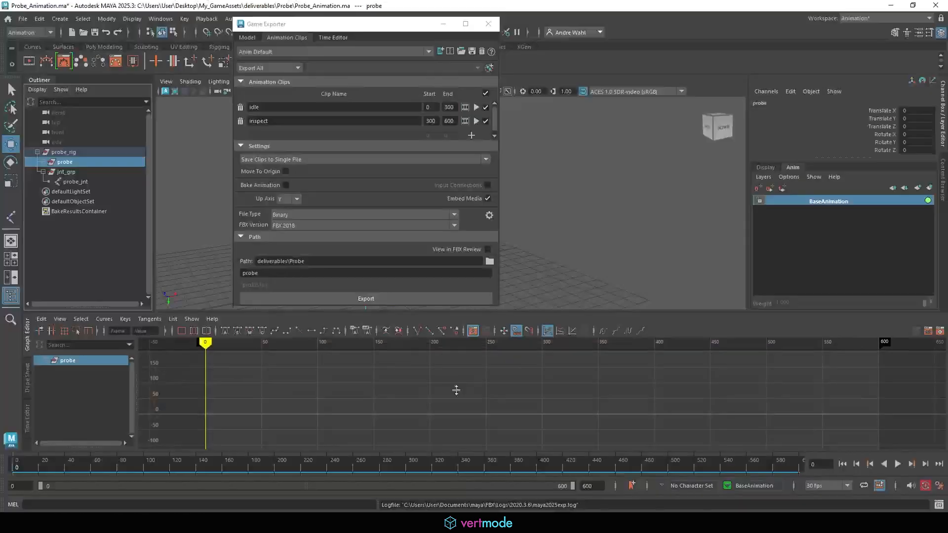
# - Set the probe's LOD Group thresholds so LOD 1 starts at 14% and LOD 2 at 4%
pyautogui.click(447, 22)
pyautogui.click(87, 170)
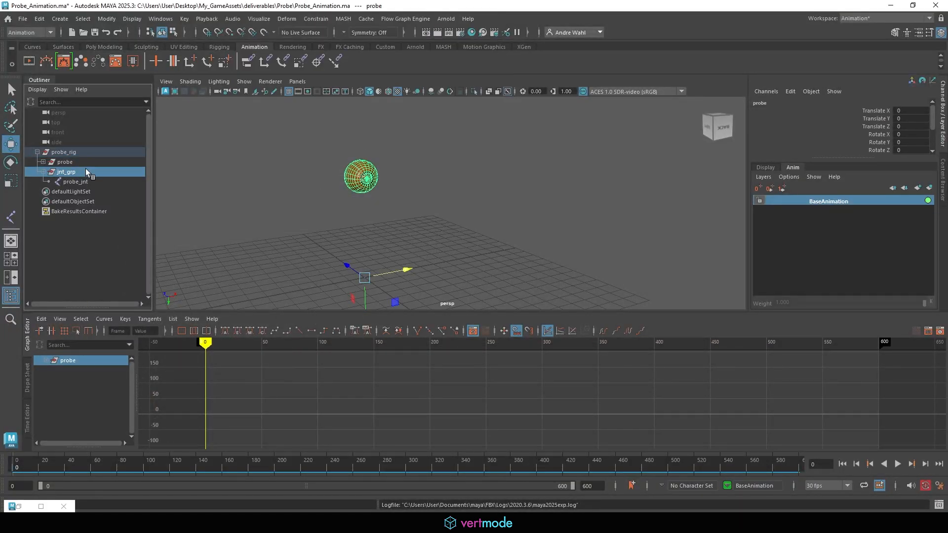
pyautogui.click(76, 189)
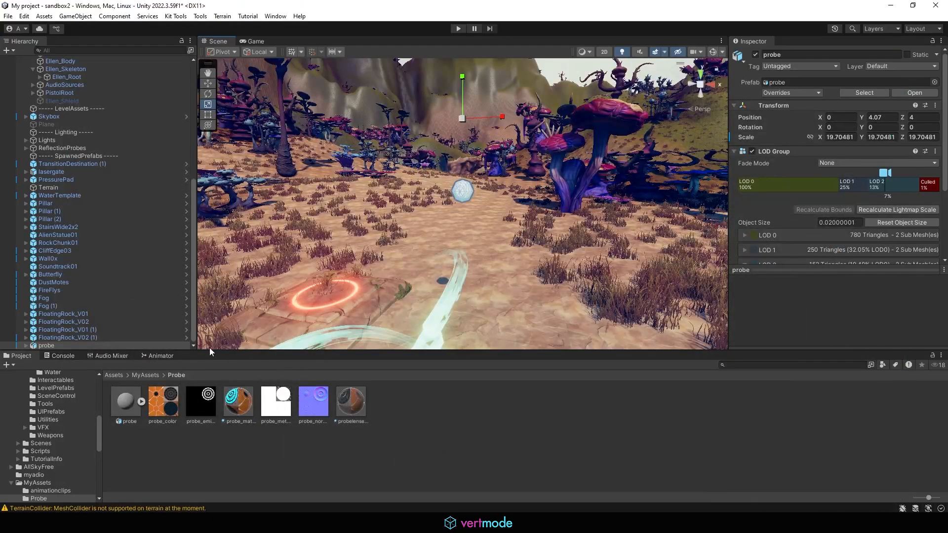
pyautogui.scroll(5, 492, 194)
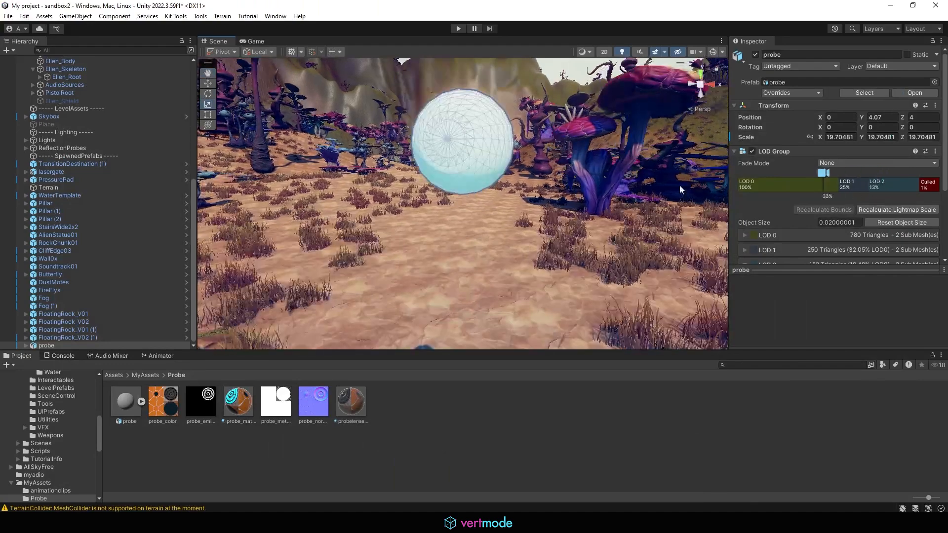
pyautogui.scroll(-3, 492, 193)
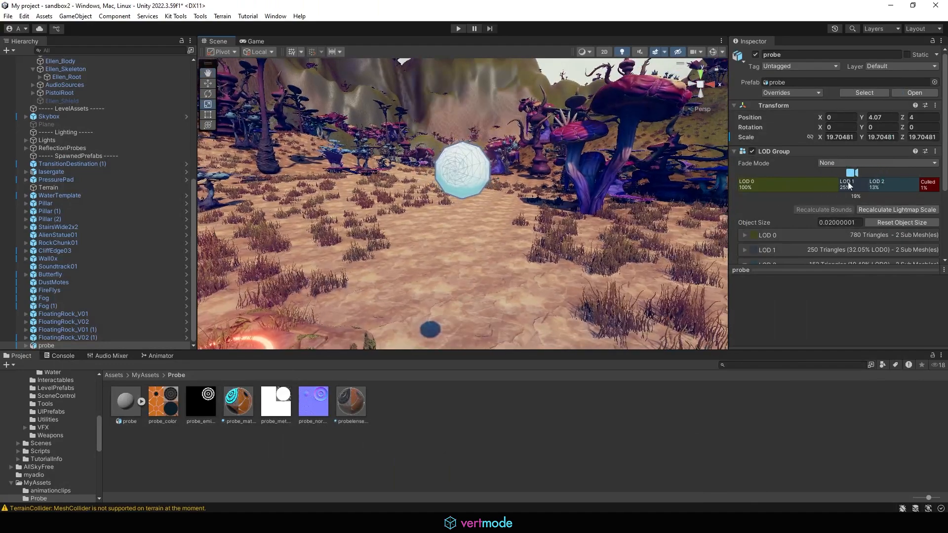
pyautogui.moveTo(869, 184); pyautogui.dragTo(899, 185)
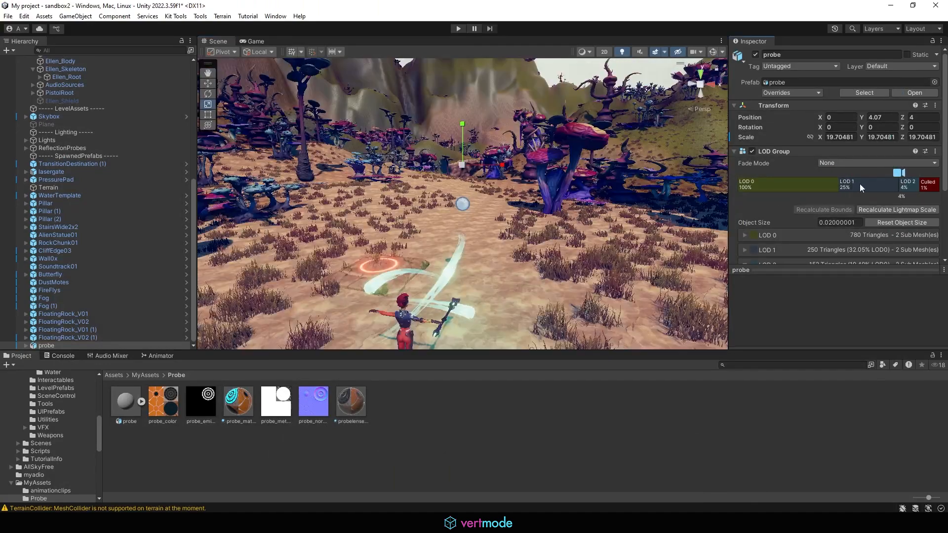
pyautogui.moveTo(838, 183); pyautogui.dragTo(865, 186)
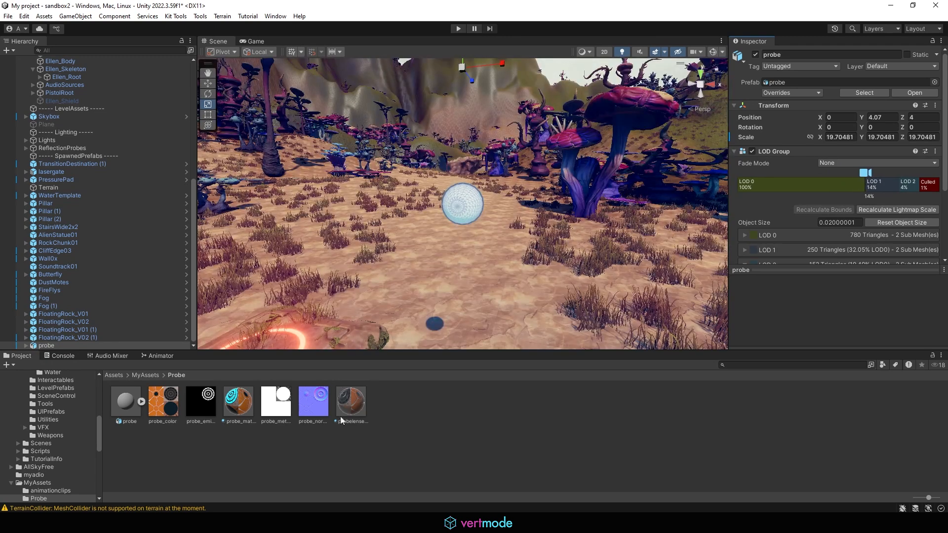
# - Remap probe.fbx's probe_material slot to probelense and probelense_material slot to probe, then apply
pyautogui.click(142, 402)
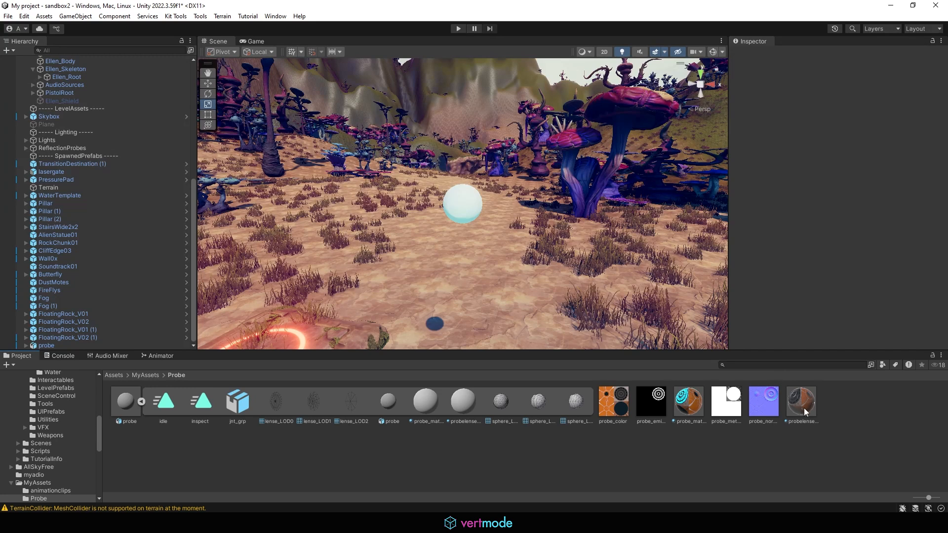
pyautogui.click(140, 402)
pyautogui.click(119, 402)
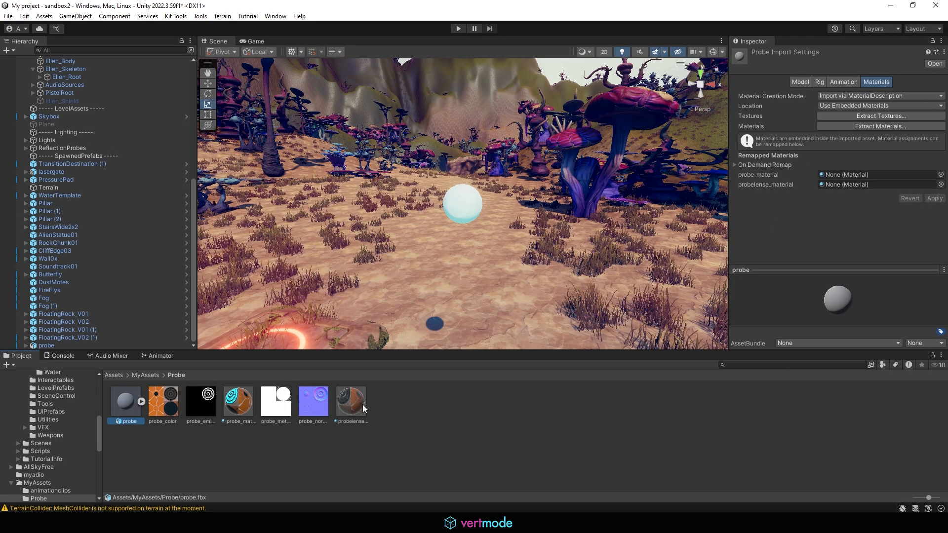
pyautogui.moveTo(366, 405); pyautogui.dragTo(862, 176)
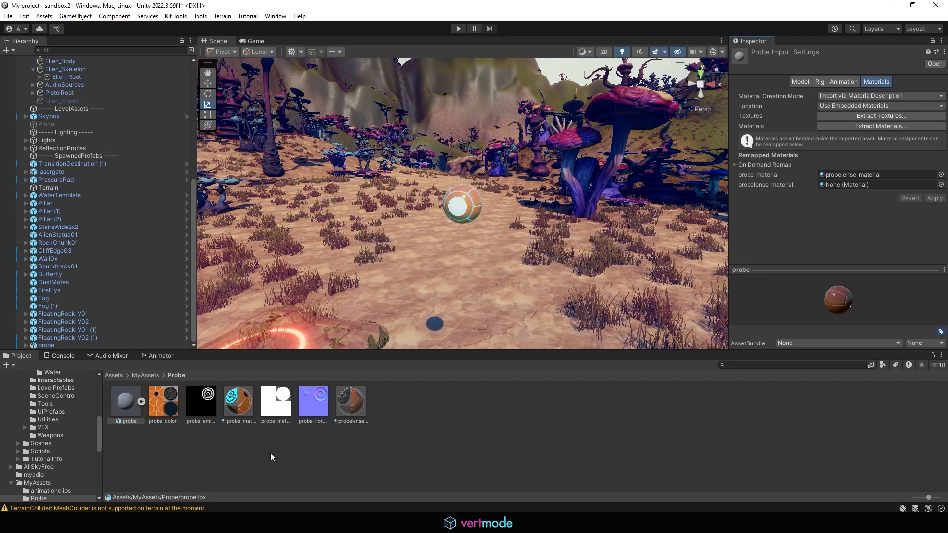
pyautogui.moveTo(774, 196); pyautogui.dragTo(846, 183)
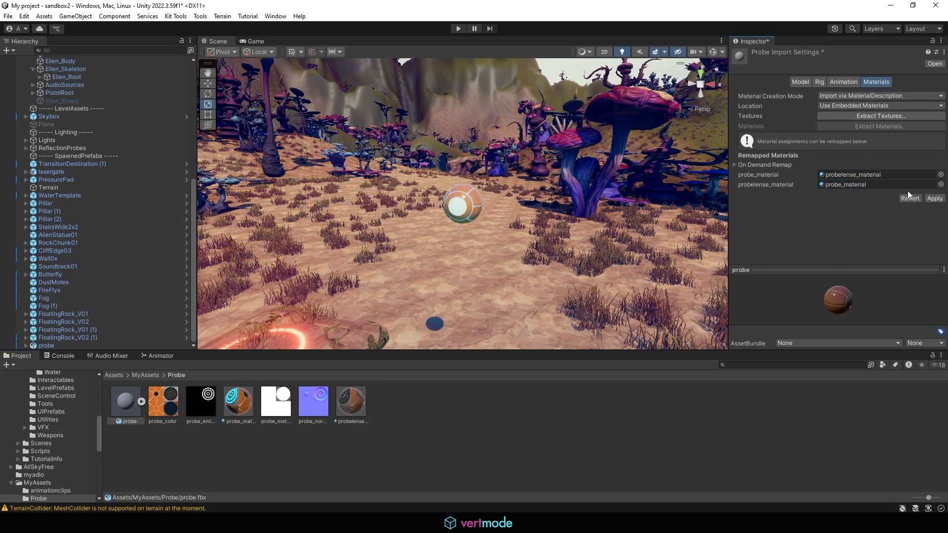
pyautogui.click(934, 199)
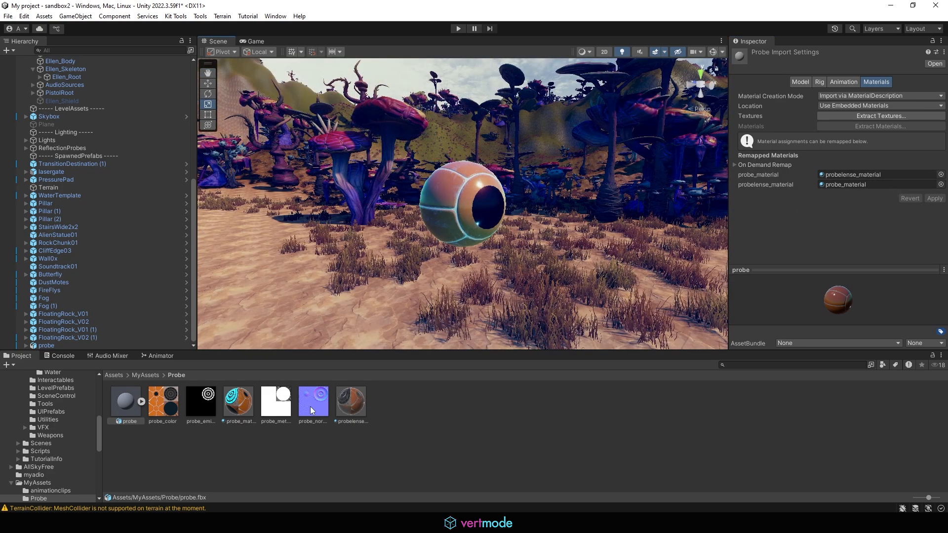
# - Review the probelense and probe material settings and the probe model's sub-assets
pyautogui.click(351, 402)
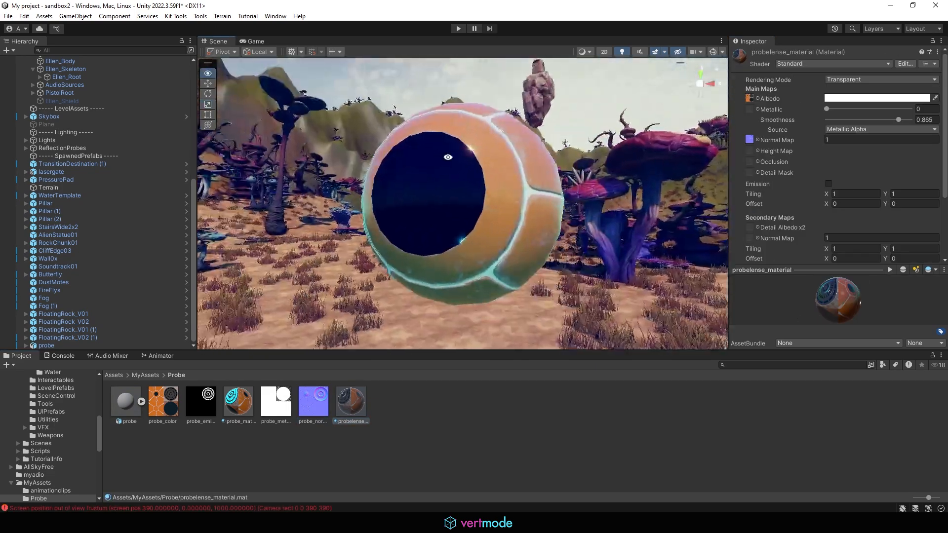
pyautogui.keyDown('alt'); pyautogui.moveTo(448, 157); pyautogui.dragTo(437, 159); pyautogui.keyUp('alt')
pyautogui.click(234, 409)
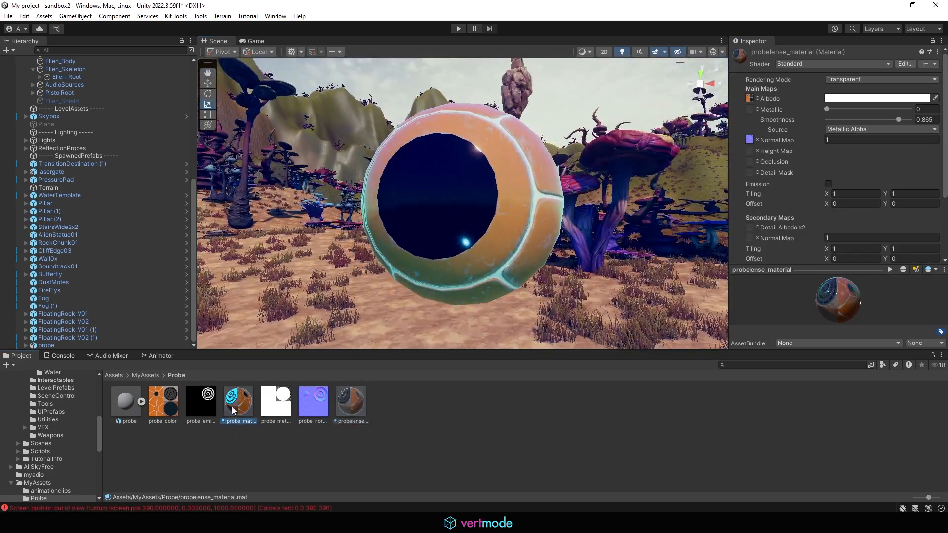
pyautogui.click(361, 409)
pyautogui.click(141, 402)
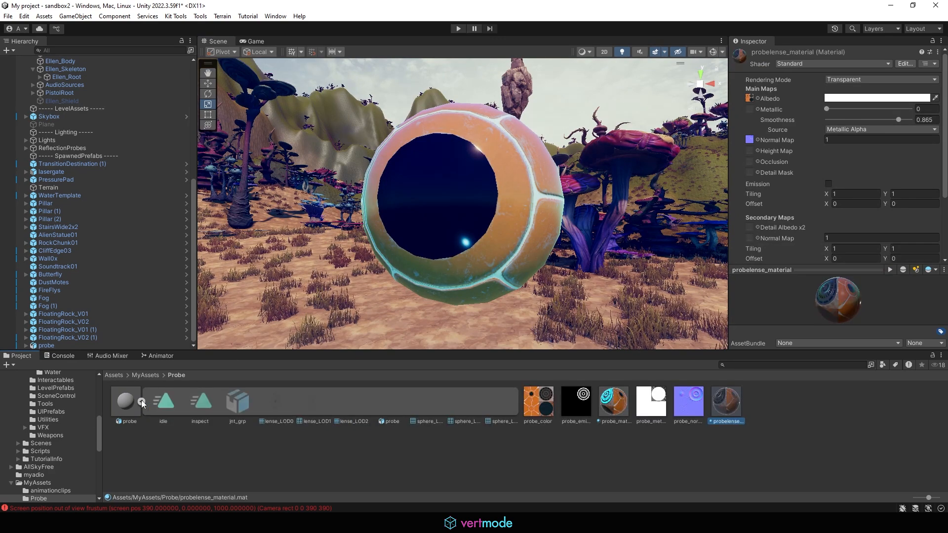
pyautogui.click(142, 402)
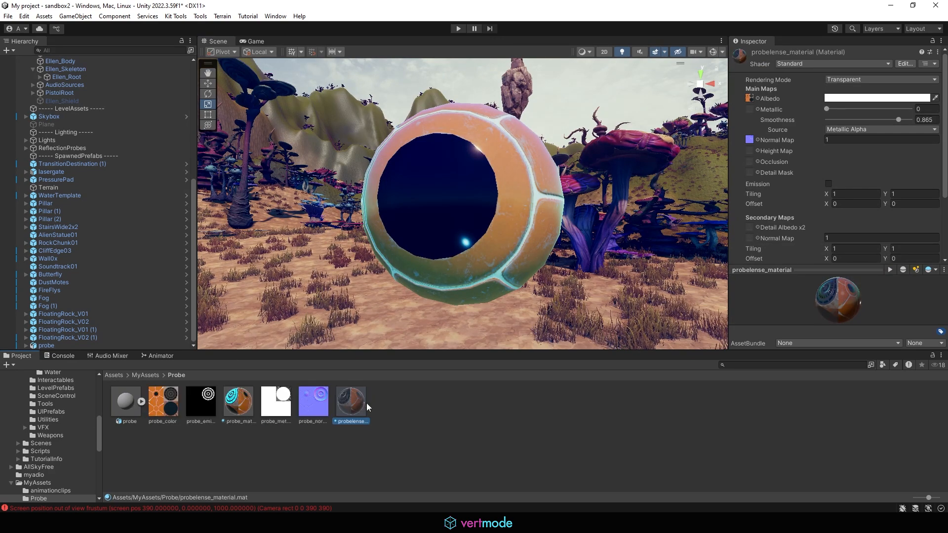
pyautogui.keyDown('alt'); pyautogui.moveTo(460, 247); pyautogui.dragTo(437, 293); pyautogui.keyUp('alt')
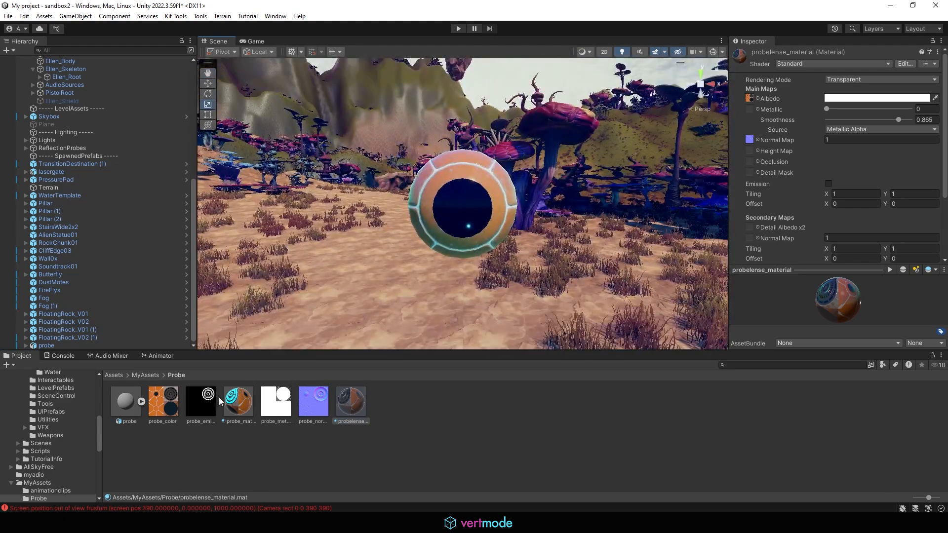
# - Select probe_material and probelense_material together and delete them
pyautogui.click(238, 401)
pyautogui.keyDown('ctrl'); pyautogui.click(351, 402); pyautogui.keyUp('ctrl')
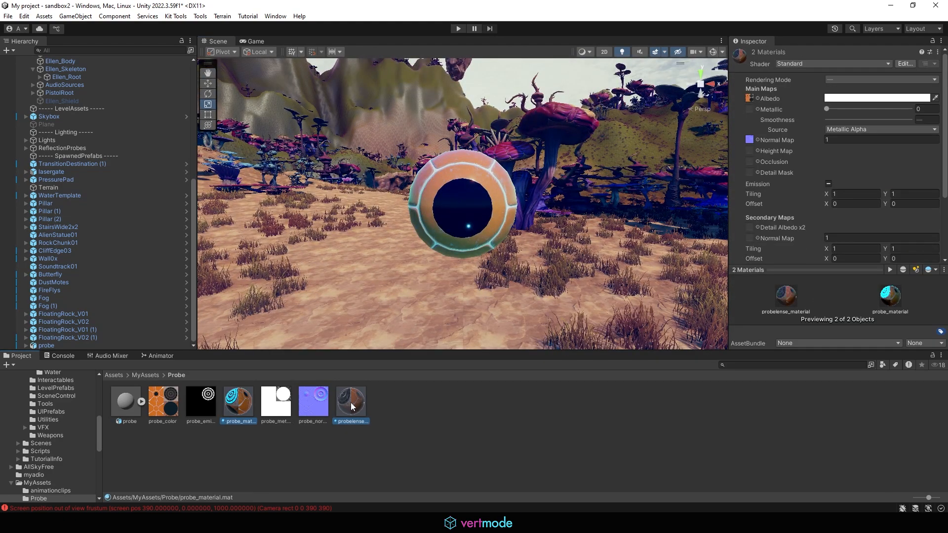
pyautogui.press('Delete')
# - Confirm deleting both materials, then inspect probe.fbx's lense_LOD0 mesh and probe sub-asset
pyautogui.click(499, 282)
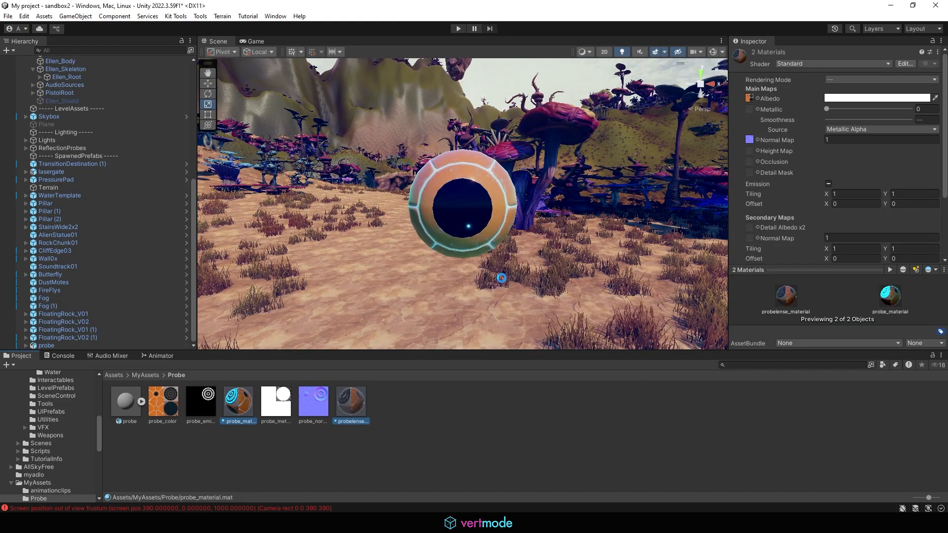
pyautogui.click(142, 401)
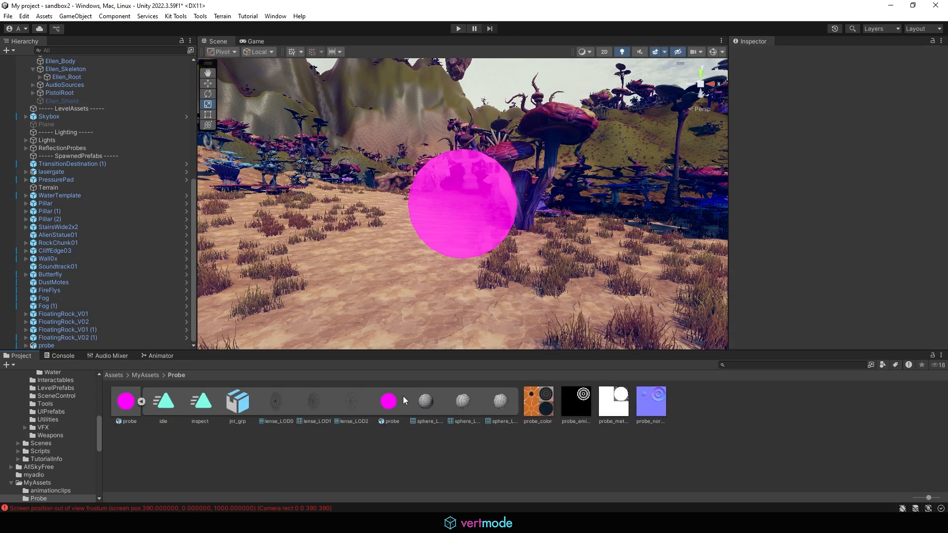
pyautogui.click(390, 400)
pyautogui.click(277, 409)
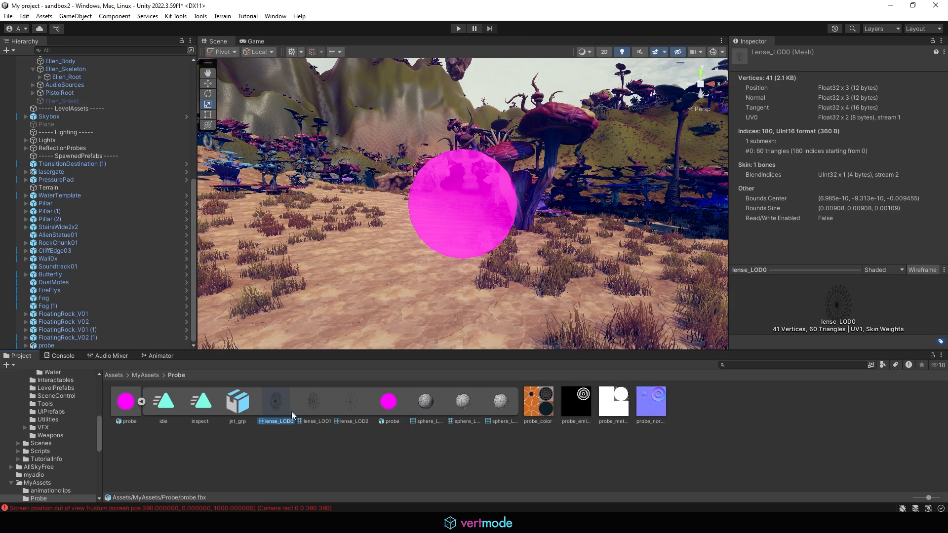
pyautogui.click(395, 408)
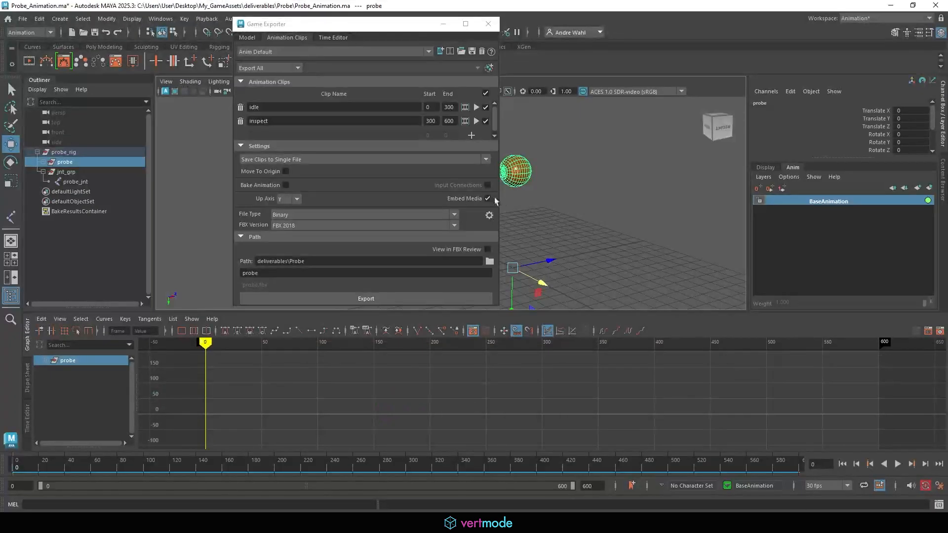
# - Set the probe lens material's transmission weight to 0 in Maya
pyautogui.click(443, 24)
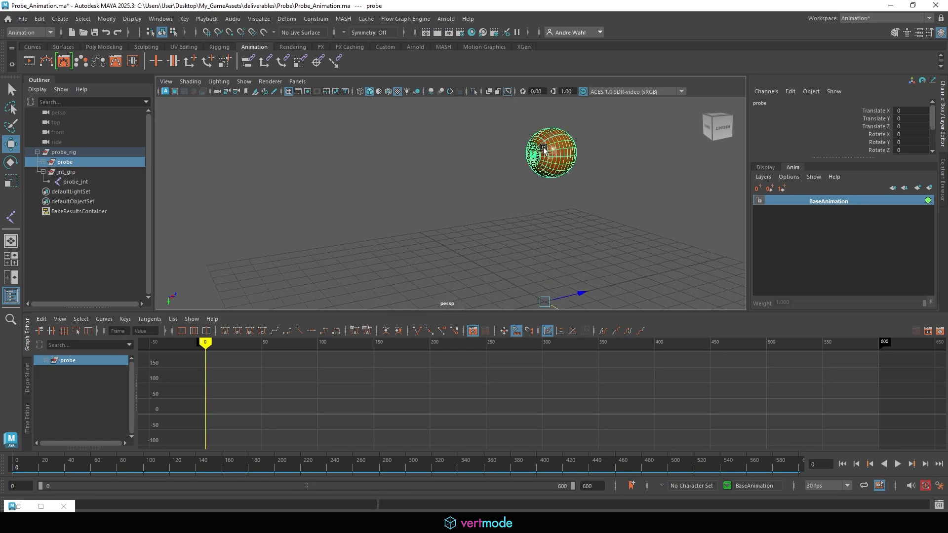
pyautogui.click(536, 154)
pyautogui.click(534, 155)
pyautogui.press('f')
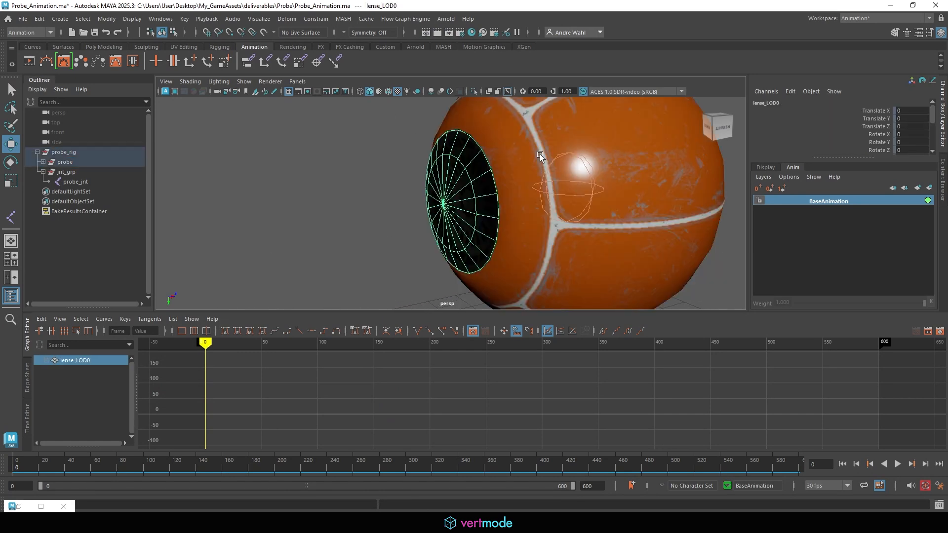
pyautogui.keyDown('alt'); pyautogui.moveTo(589, 159); pyautogui.dragTo(672, 156); pyautogui.keyUp('alt')
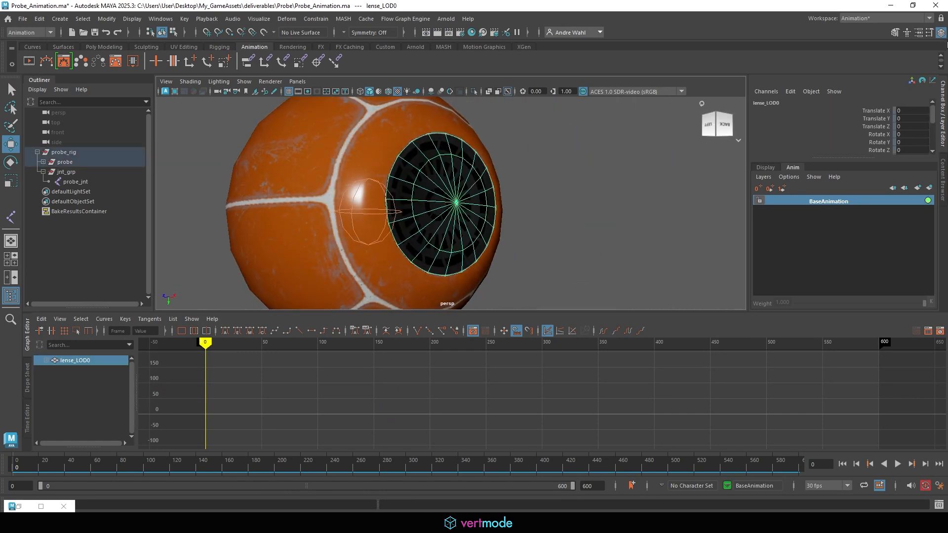
pyautogui.click(918, 33)
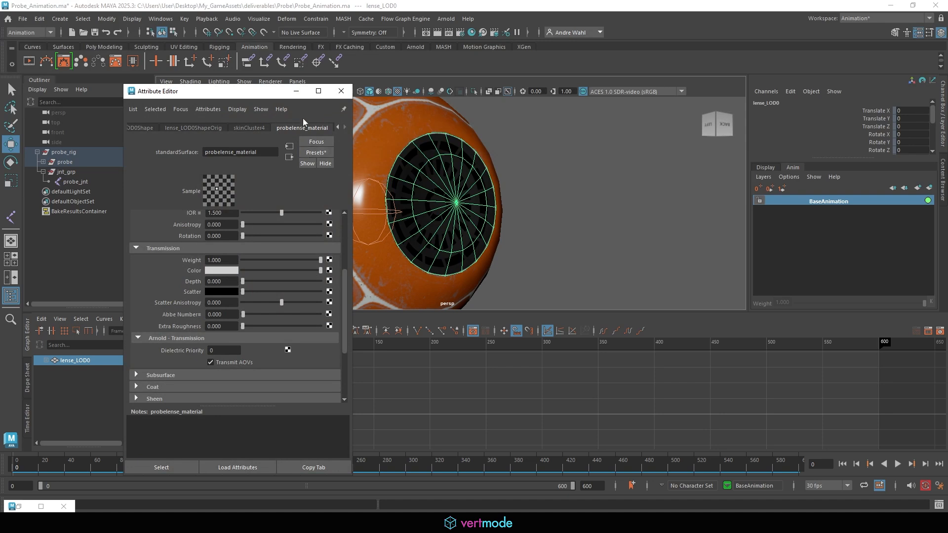
pyautogui.click(369, 143)
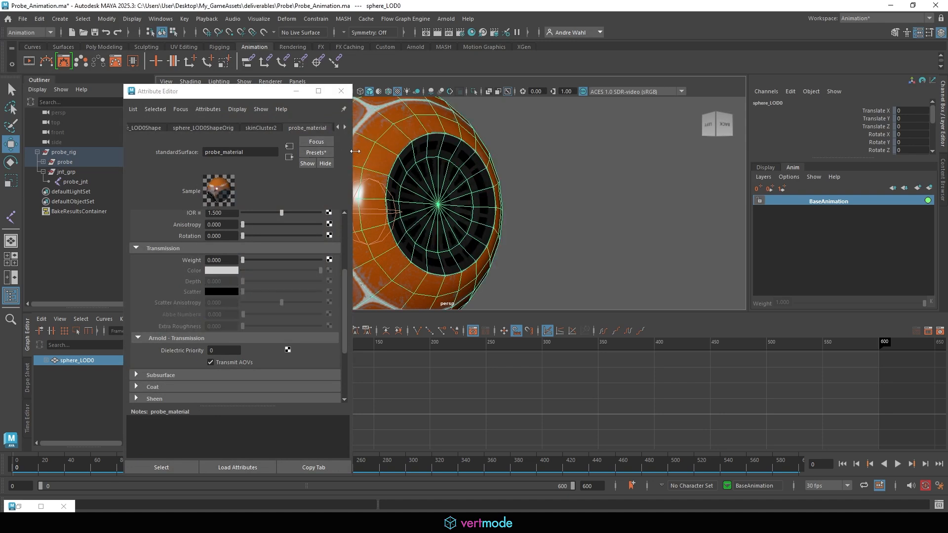
pyautogui.click(427, 178)
pyautogui.scroll(3, 227, 285)
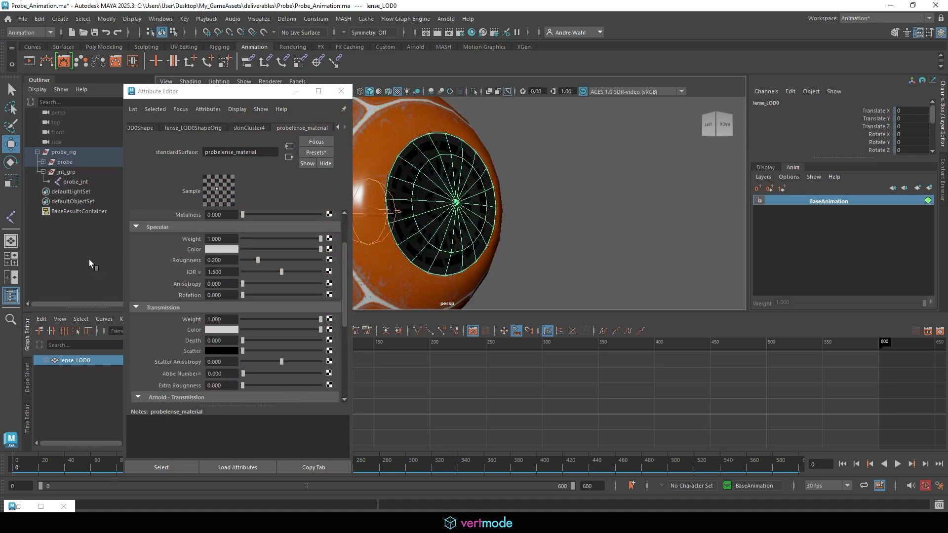
pyautogui.moveTo(321, 319); pyautogui.dragTo(179, 324)
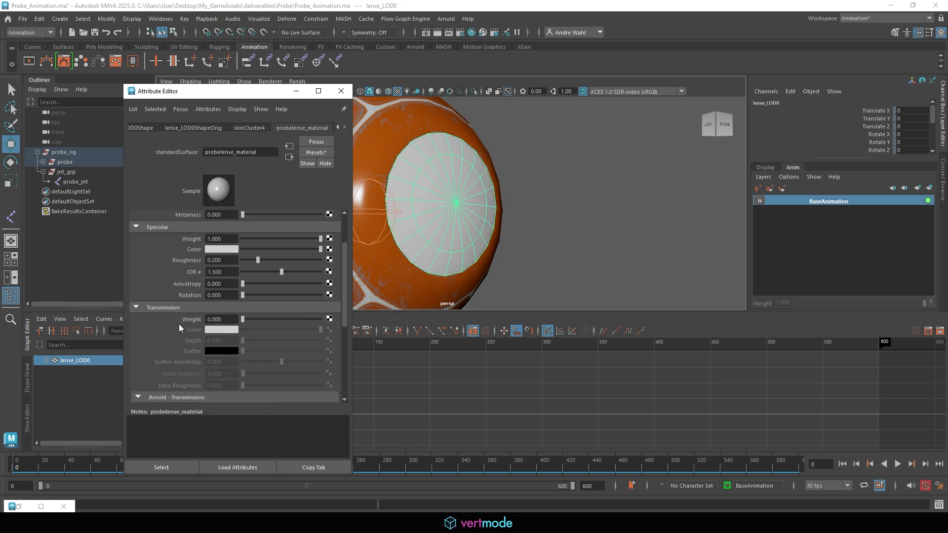
pyautogui.click(341, 91)
pyautogui.click(583, 167)
# - Re-export the probe with its idle and inspect clips, overwriting probe.fbx
pyautogui.click(22, 19)
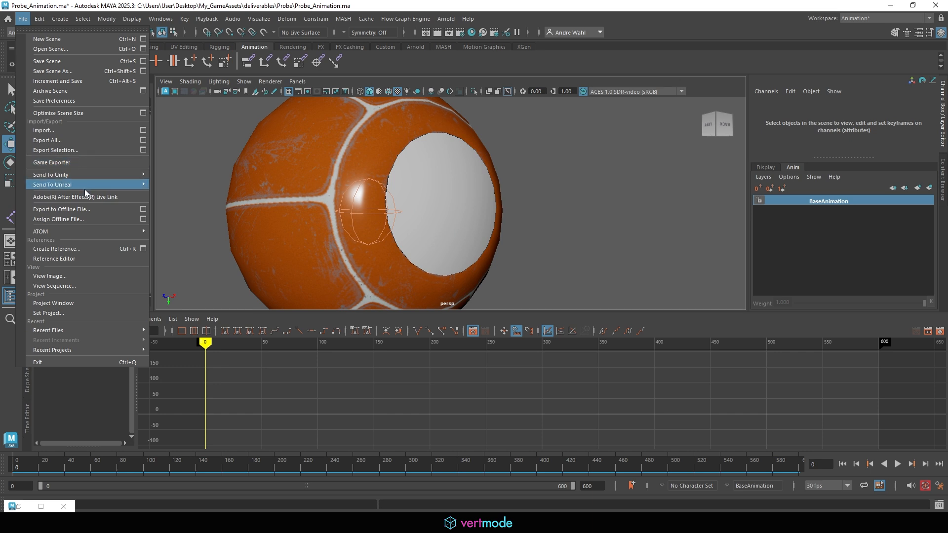
pyautogui.click(53, 163)
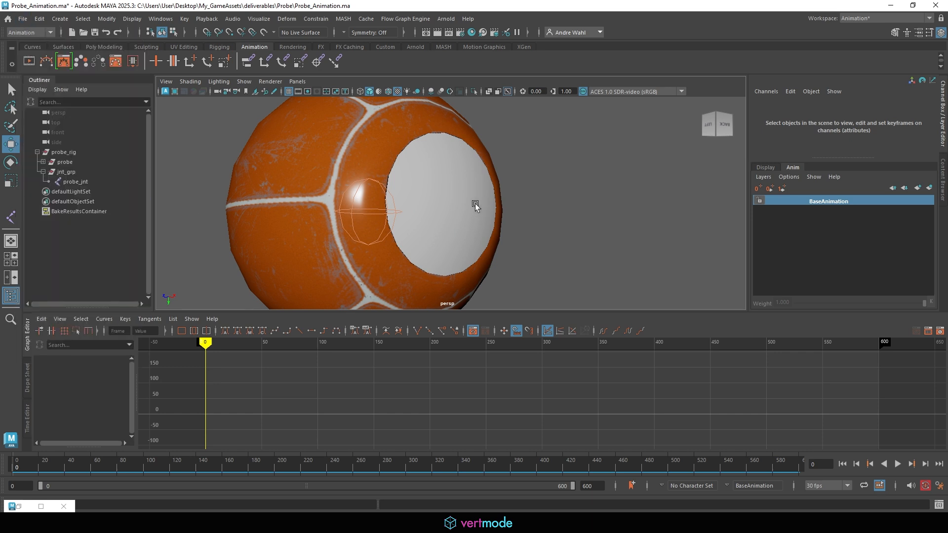
pyautogui.click(31, 507)
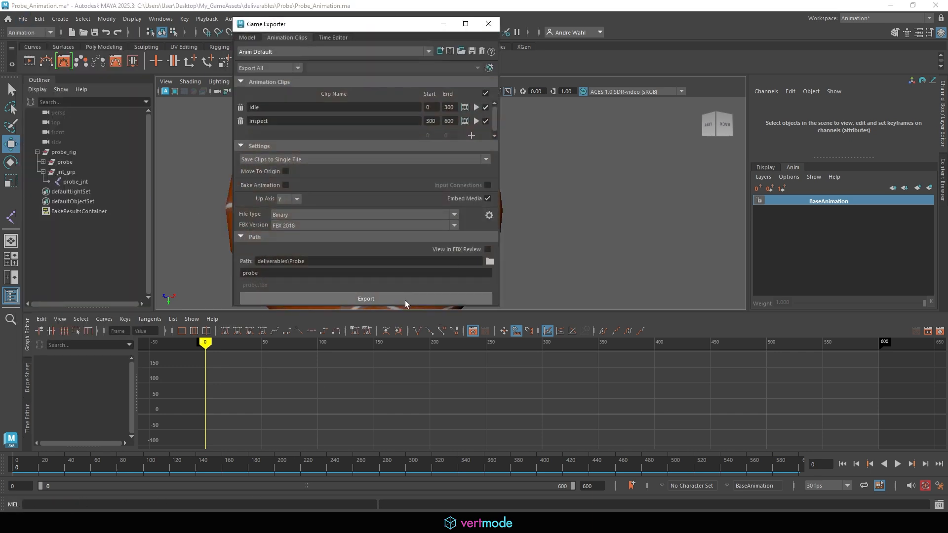
pyautogui.click(404, 299)
pyautogui.click(339, 176)
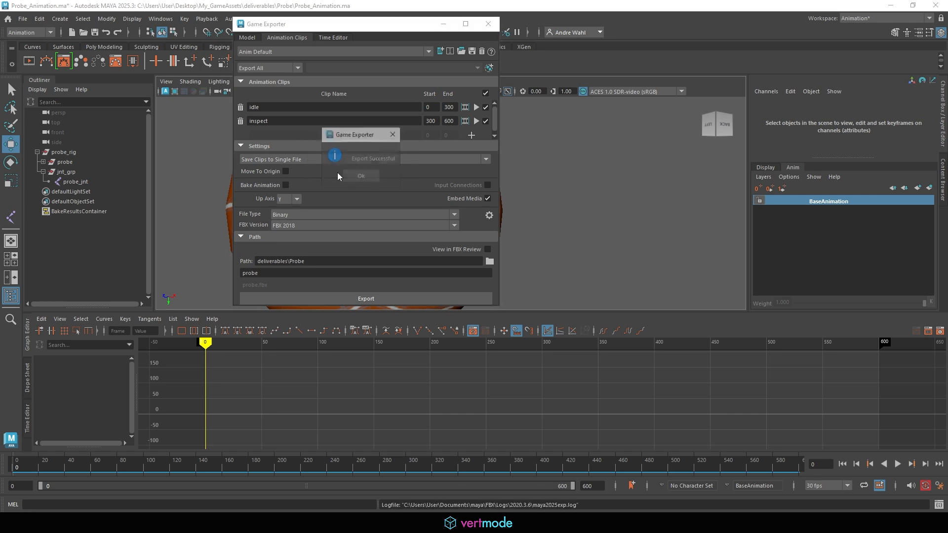
pyautogui.click(360, 177)
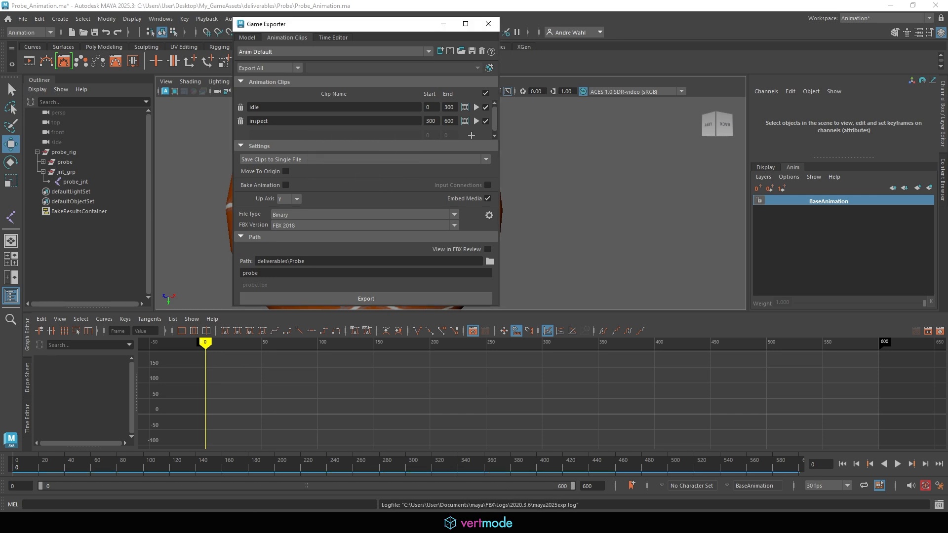
# - Copy the new probe.fbx into Unity's MyAssets/Probe folder, replacing the old file
pyautogui.click(204, 523)
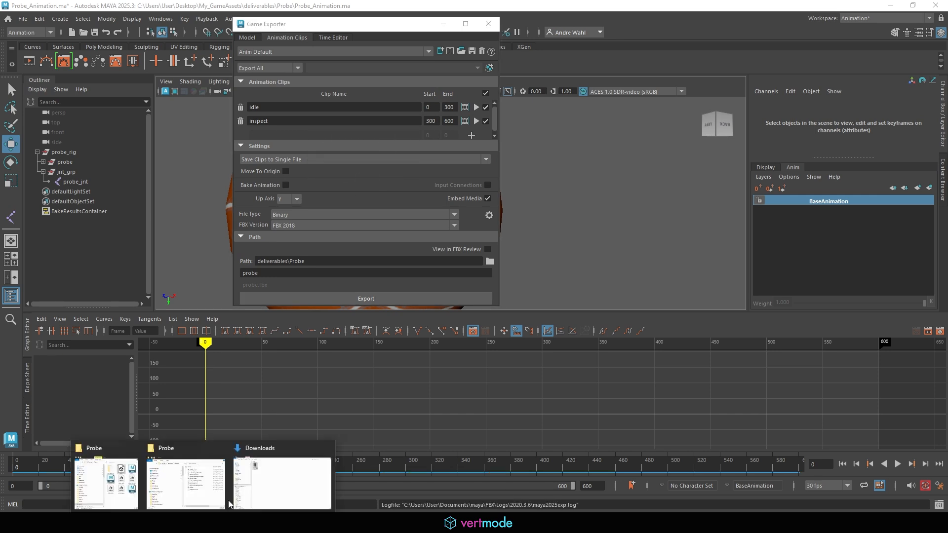
pyautogui.click(216, 479)
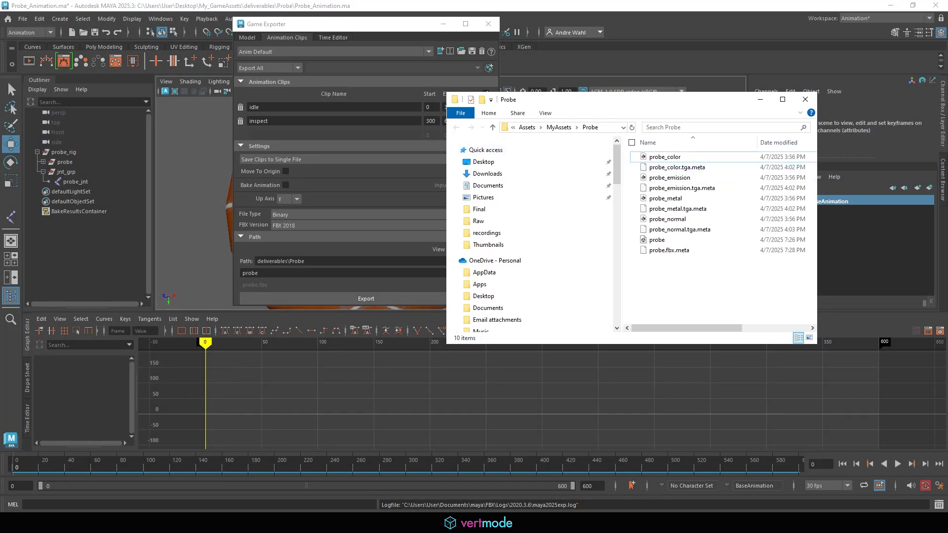
pyautogui.moveTo(947, 277); pyautogui.dragTo(706, 298)
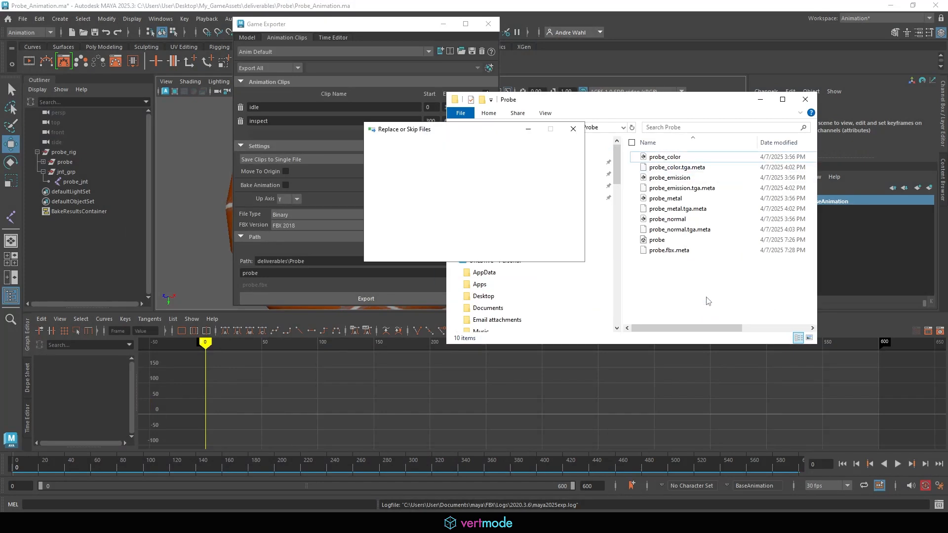
pyautogui.click(430, 185)
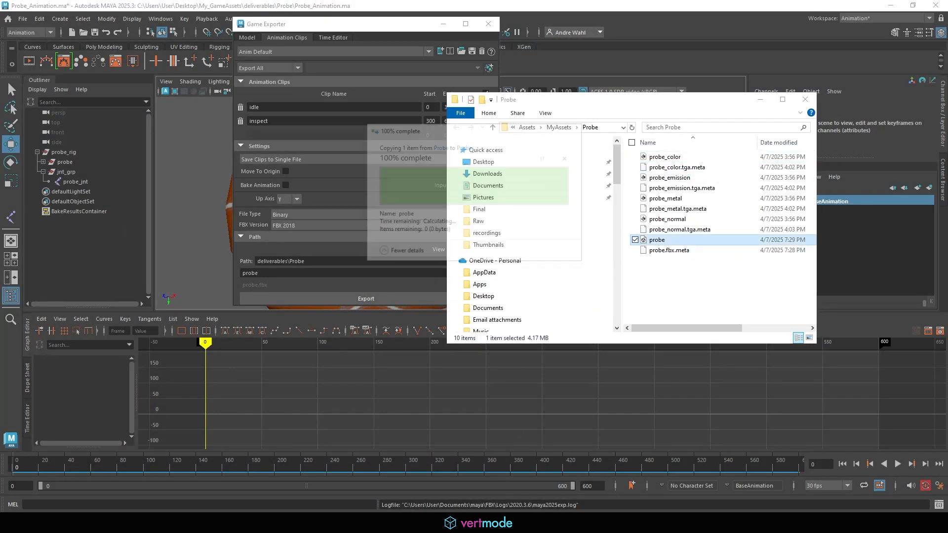
pyautogui.click(237, 522)
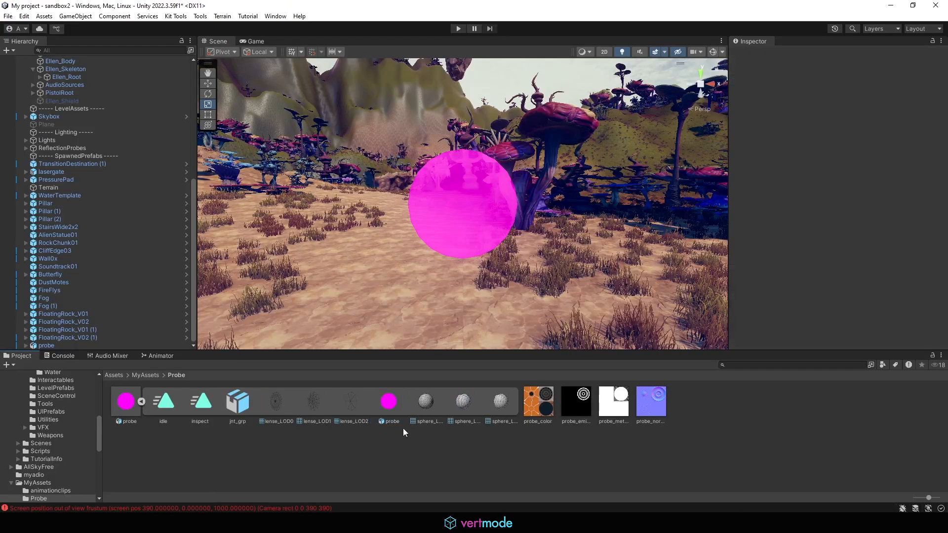
# - Browse the Project window from SceneControl up to the MyAssets/Probe folder
pyautogui.click(494, 409)
pyautogui.click(142, 401)
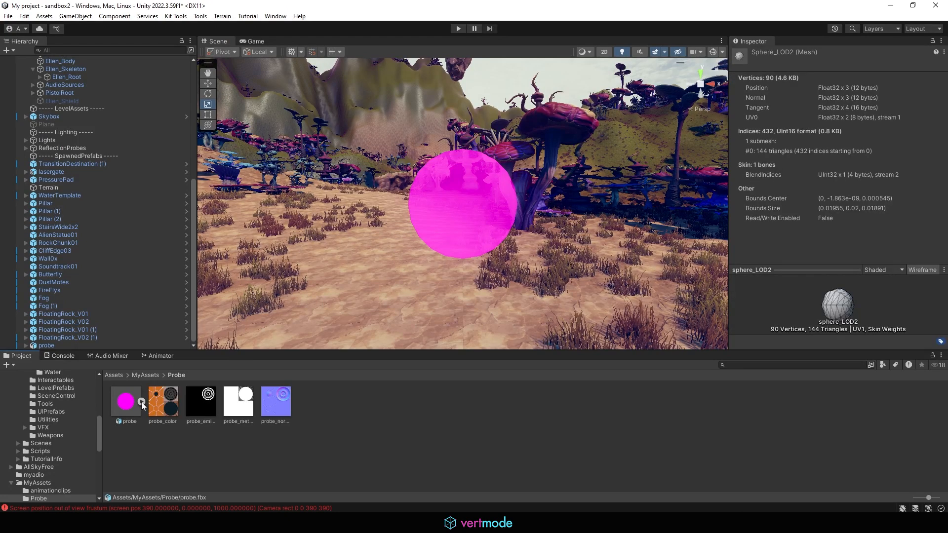
pyautogui.click(57, 397)
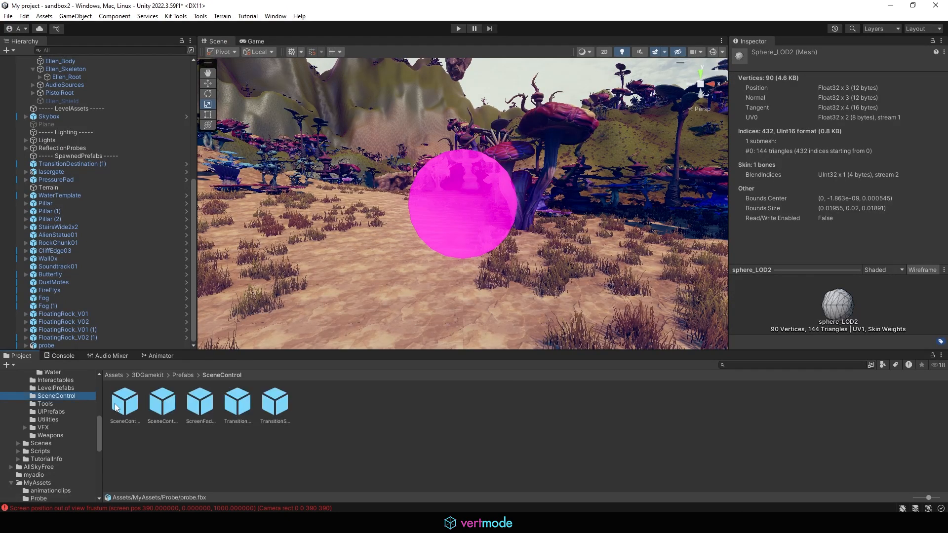
pyautogui.click(182, 376)
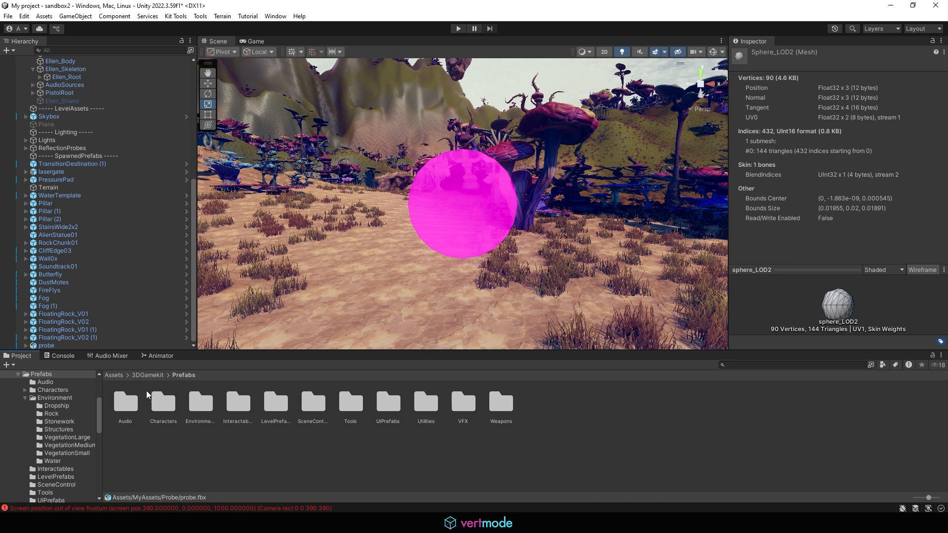
pyautogui.click(114, 375)
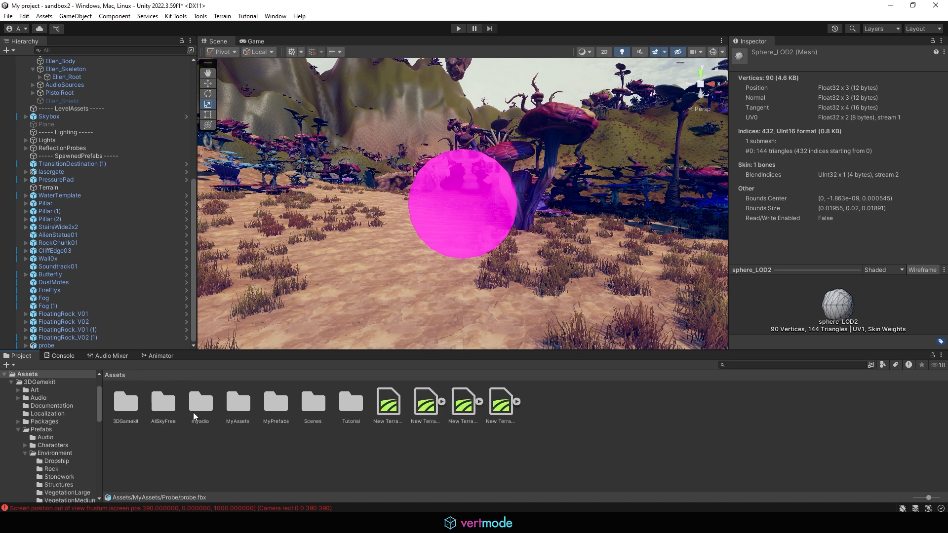
pyautogui.doubleClick(245, 405)
pyautogui.doubleClick(165, 401)
pyautogui.click(128, 406)
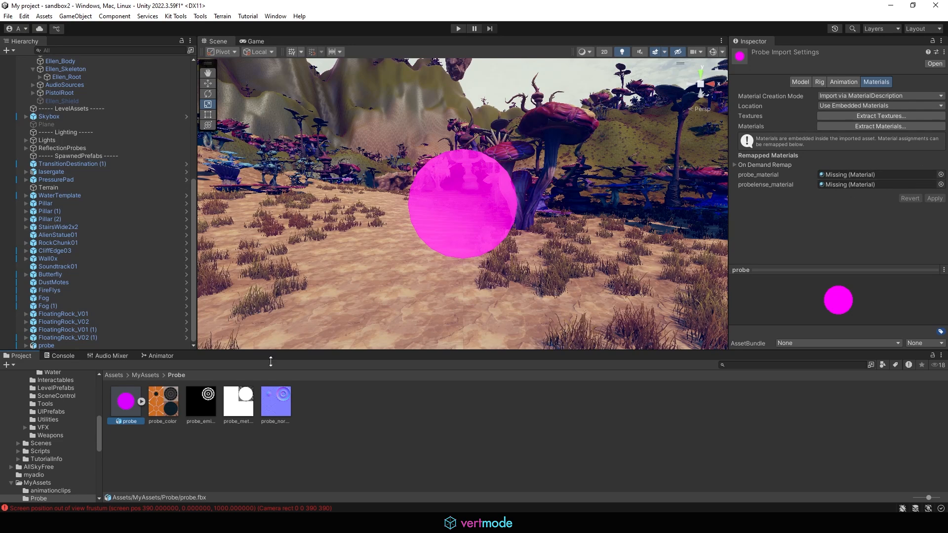
# - Expand probe.fbx and inspect the actions available on its probe sub-asset
pyautogui.click(143, 401)
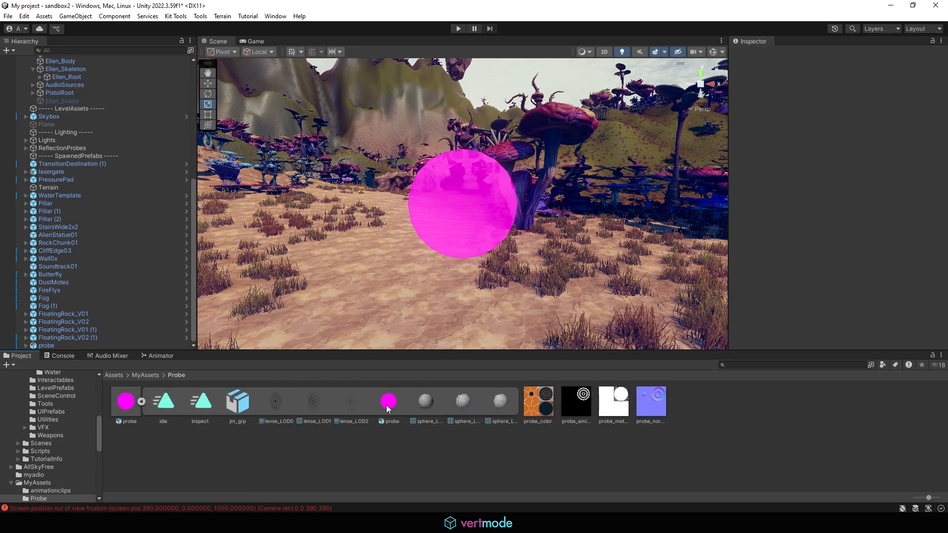
pyautogui.click(387, 403)
pyautogui.rightClick(388, 402)
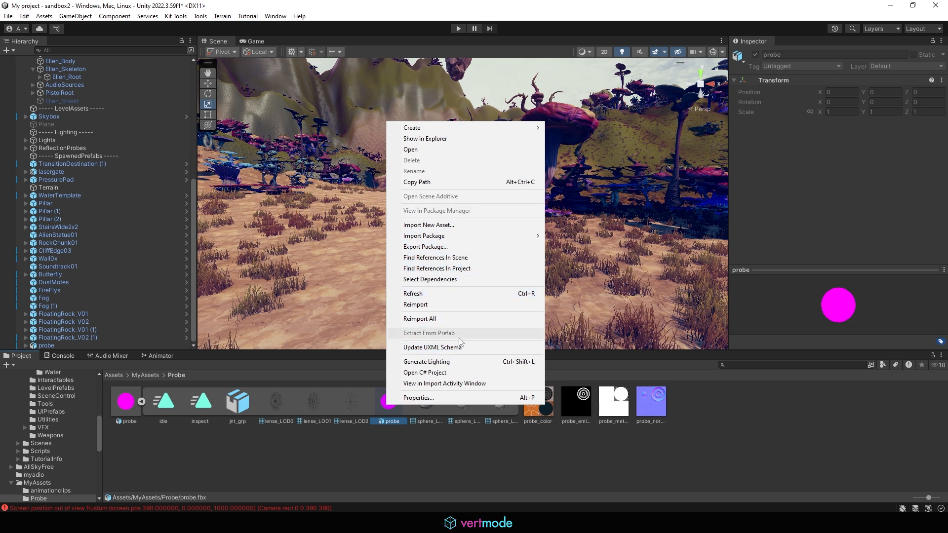
pyautogui.click(381, 431)
pyautogui.rightClick(383, 401)
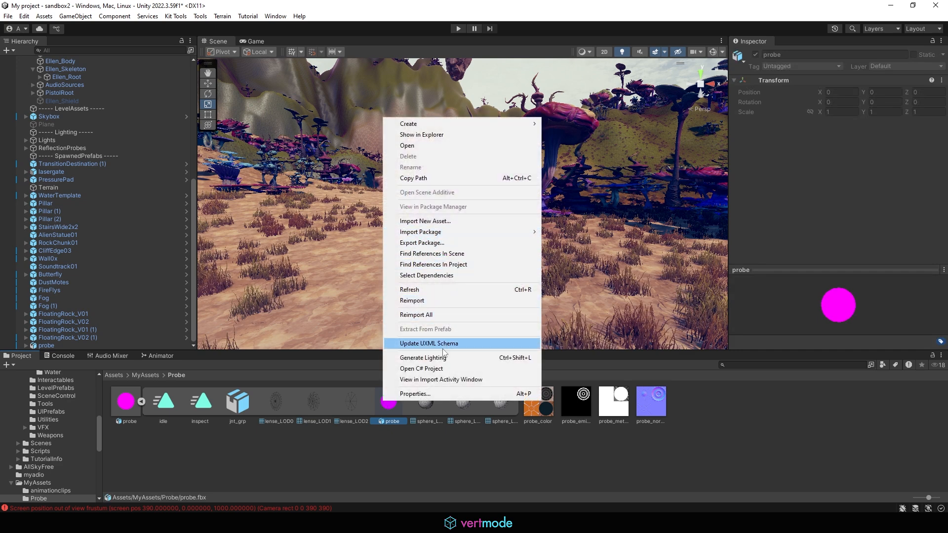
pyautogui.click(325, 431)
# - Delete probe.fbx, import the new probe.fbx into MyAssets/Probe, and expand it
pyautogui.click(141, 401)
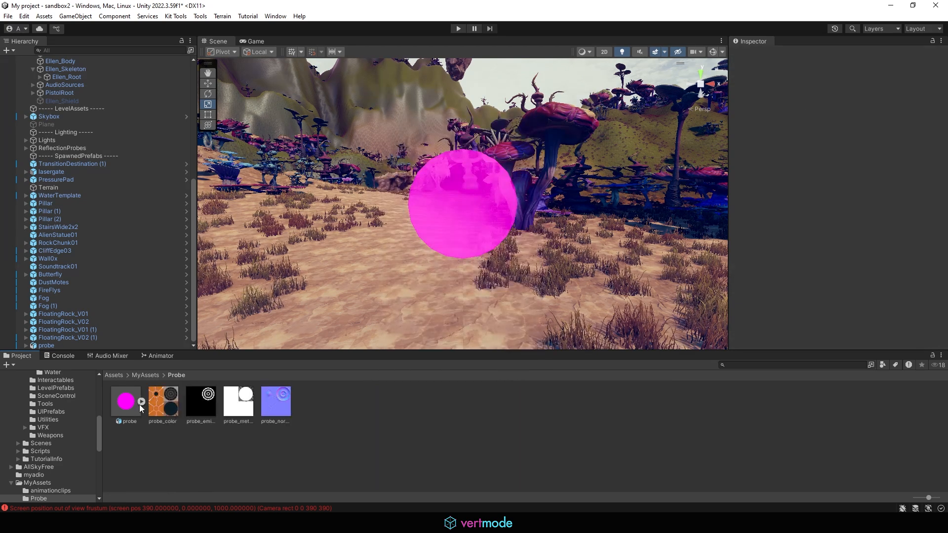
pyautogui.click(130, 404)
pyautogui.press('Delete')
pyautogui.click(499, 281)
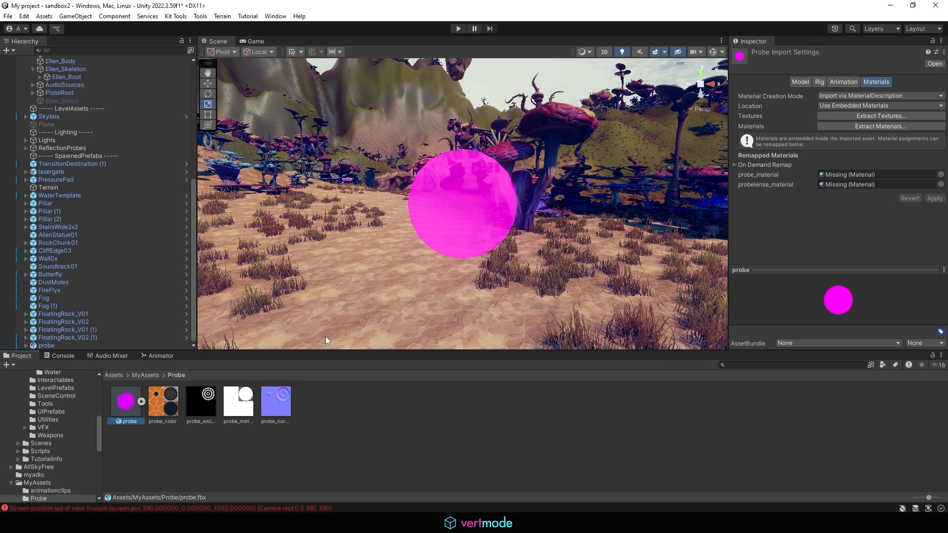
pyautogui.moveTo(282, 413); pyautogui.dragTo(282, 411)
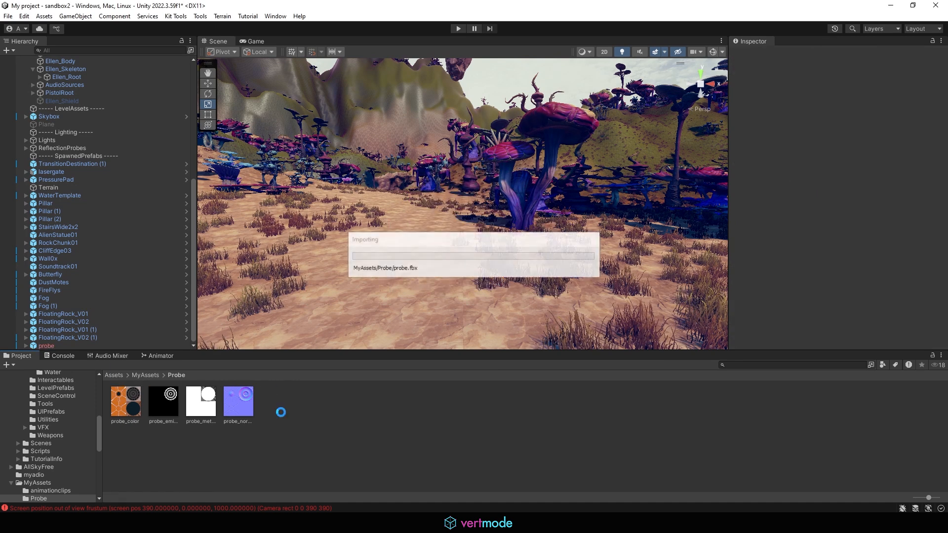
pyautogui.click(142, 402)
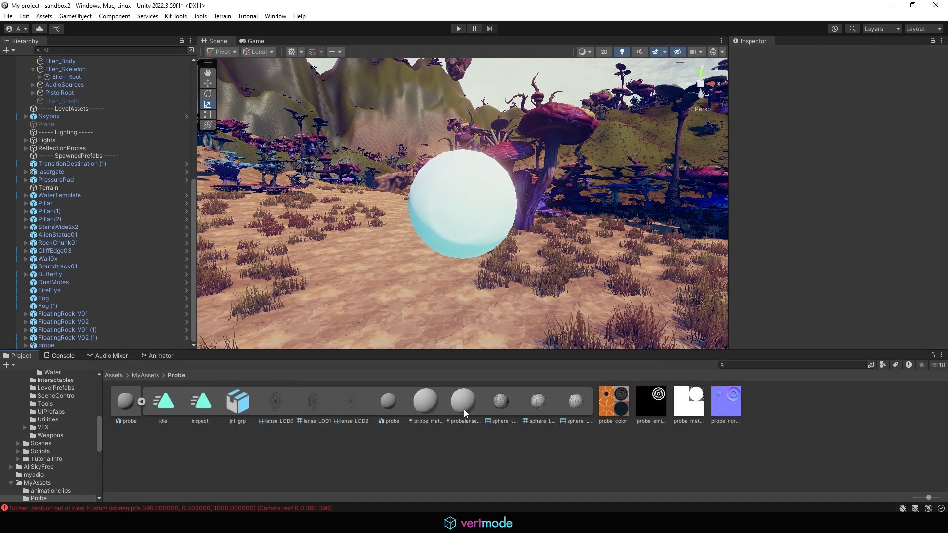
# - Extract probe_material, then probelense_material, saving each into MyAssets/Probe
pyautogui.rightClick(428, 401)
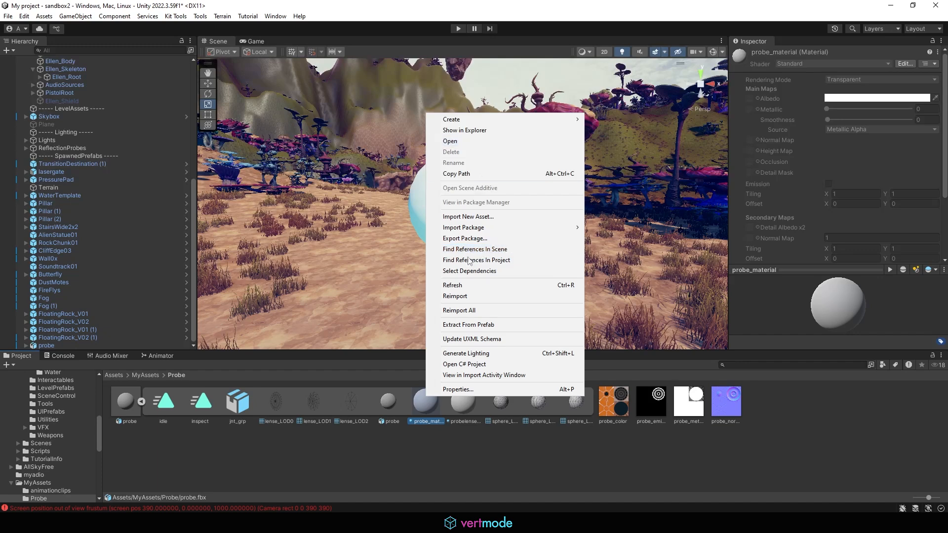
pyautogui.click(496, 325)
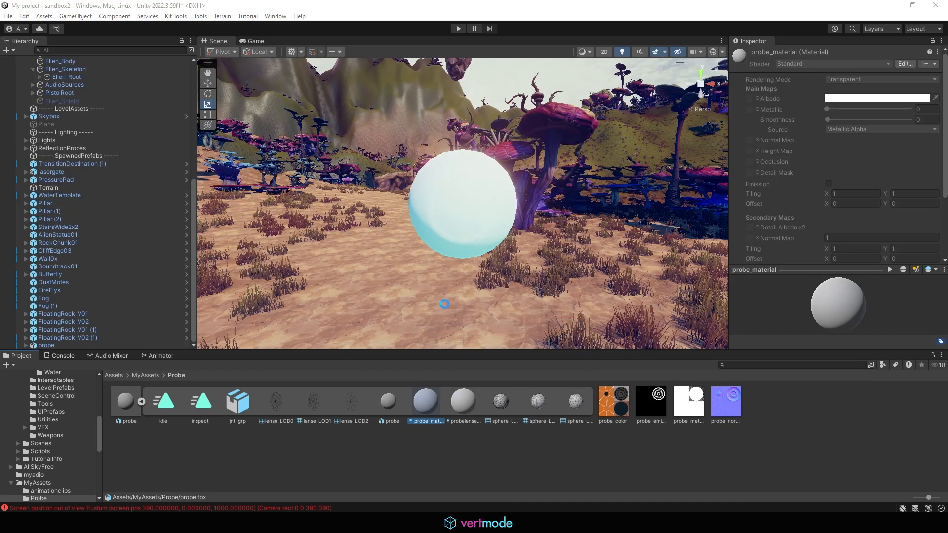
pyautogui.click(538, 281)
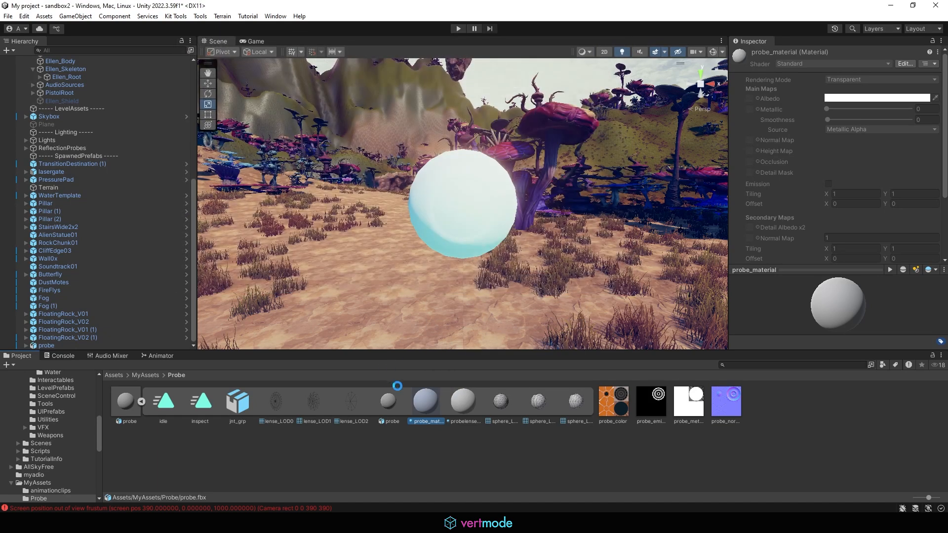
pyautogui.click(427, 403)
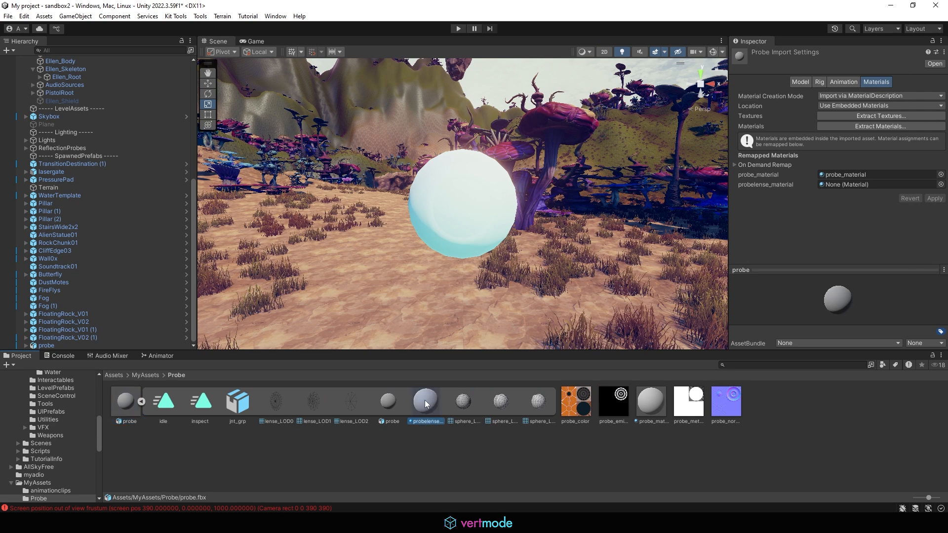
pyautogui.rightClick(426, 403)
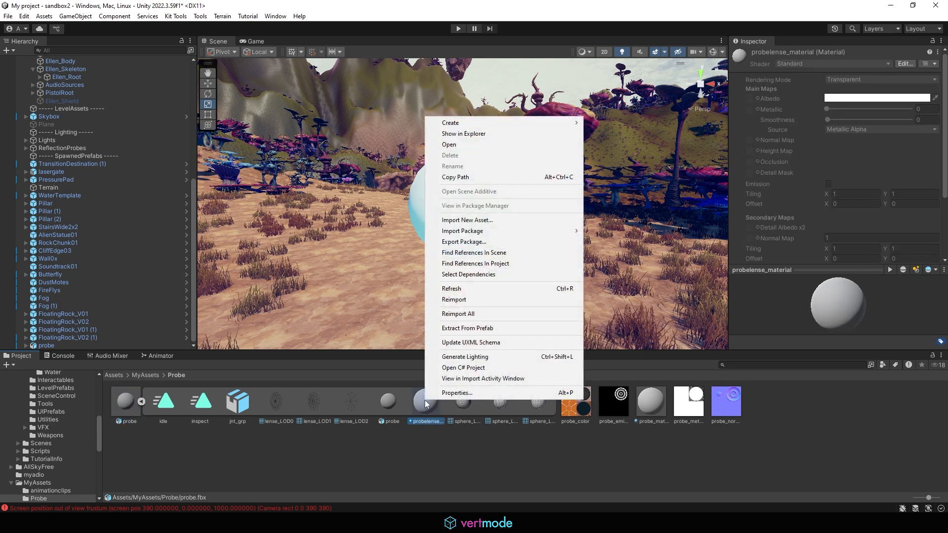
pyautogui.click(487, 328)
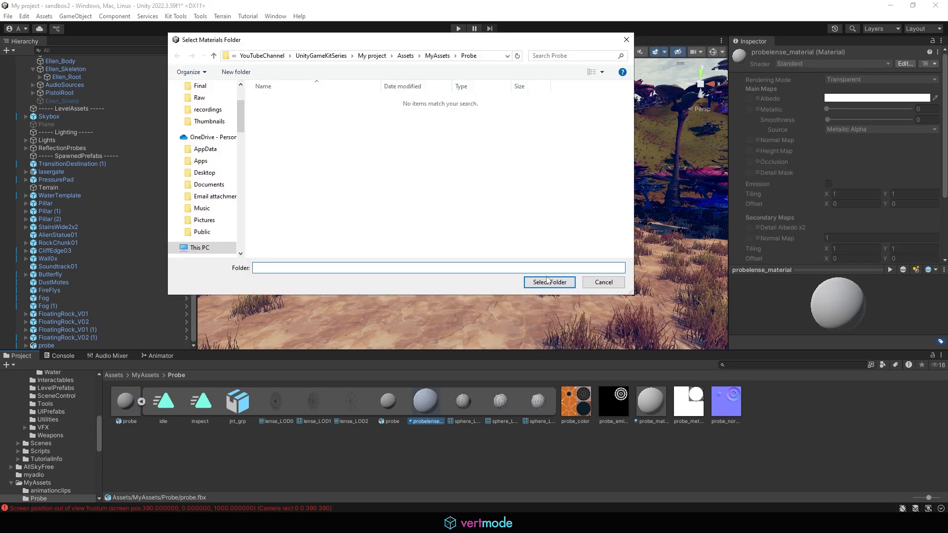
pyautogui.click(548, 282)
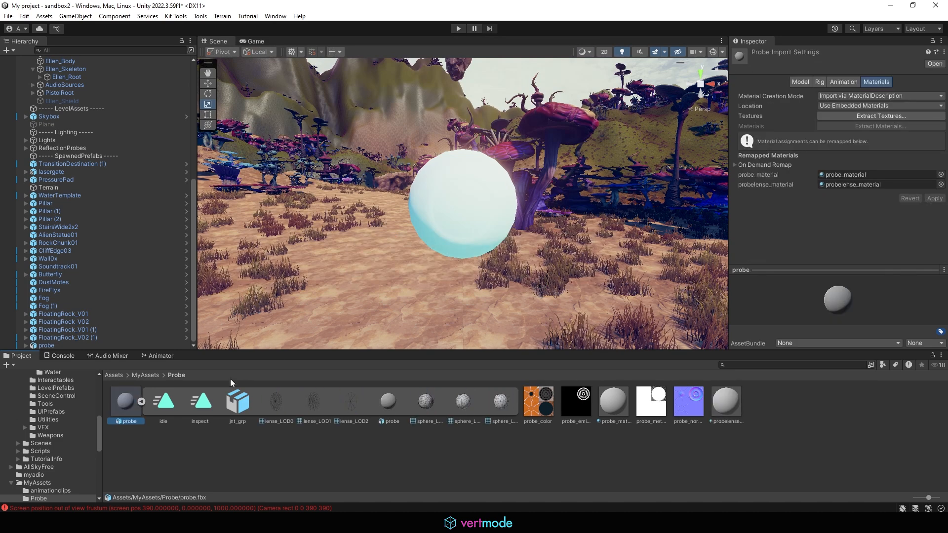
pyautogui.click(139, 403)
# - On probe_material, map probe_color to albedo, probe_normal to normal, metal to metallic, and emission to detail albedo
pyautogui.click(238, 398)
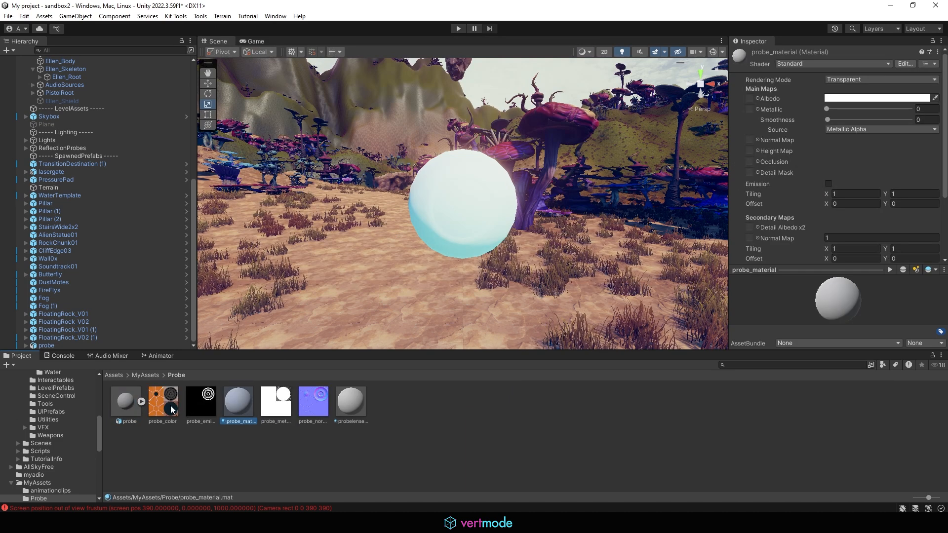
pyautogui.moveTo(172, 410); pyautogui.dragTo(750, 99)
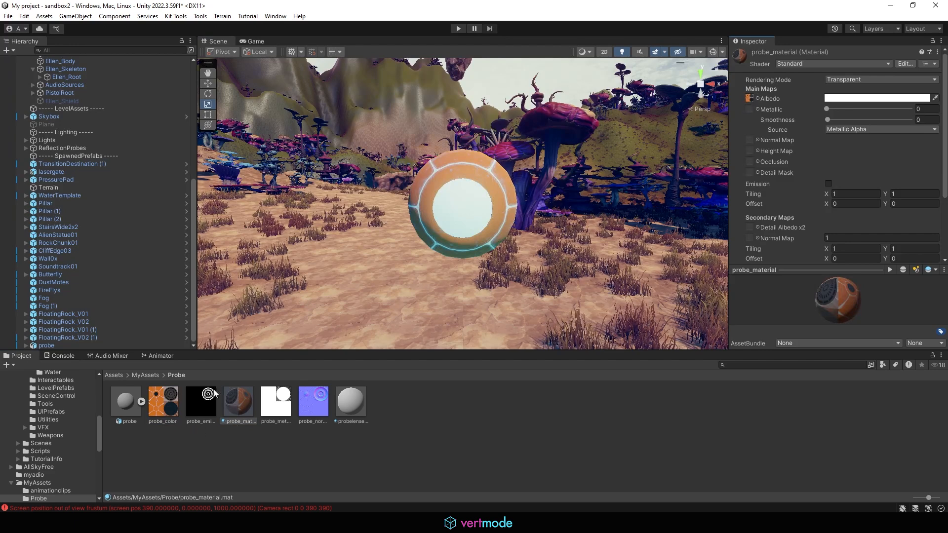
pyautogui.moveTo(201, 408); pyautogui.dragTo(557, 404)
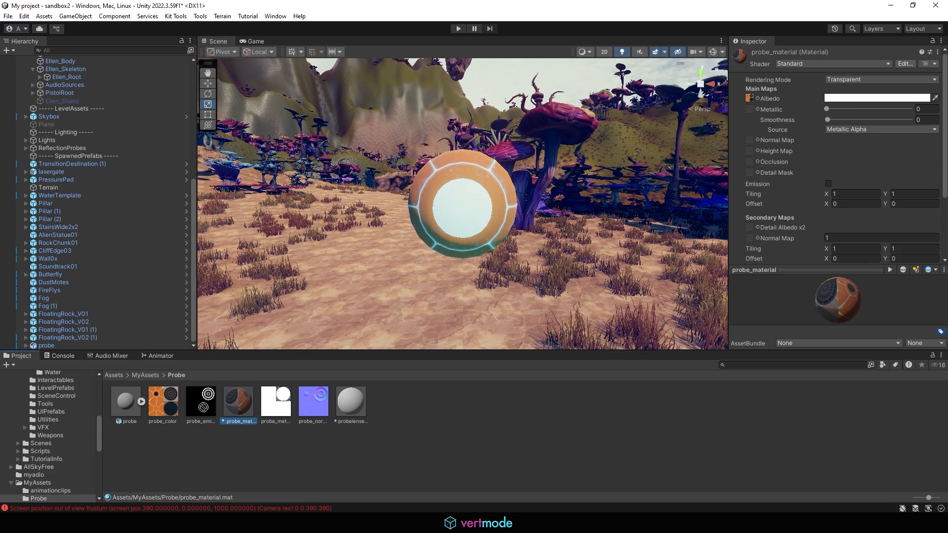
pyautogui.moveTo(310, 406); pyautogui.dragTo(750, 140)
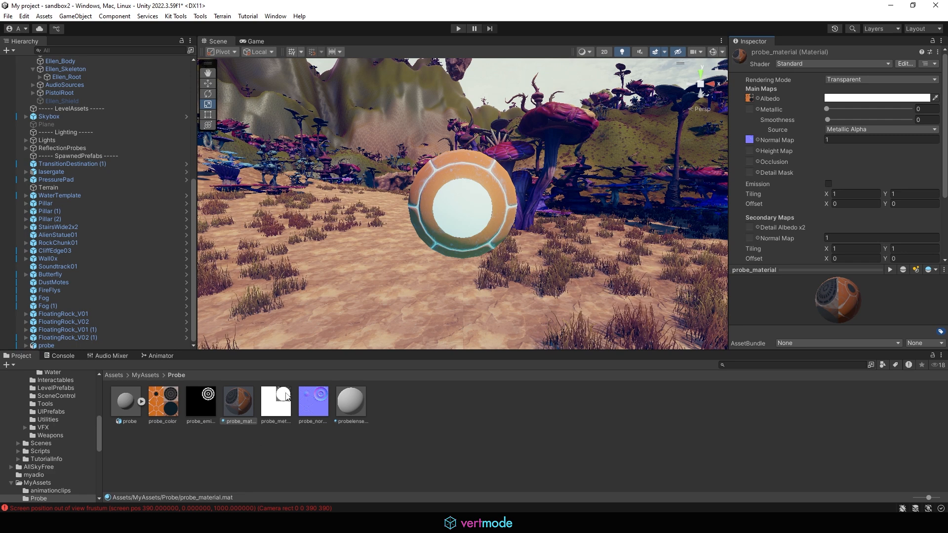
pyautogui.moveTo(286, 397)
pyautogui.mouseDown()
pyautogui.moveTo(642, 197)
pyautogui.moveTo(751, 109)
pyautogui.mouseUp()
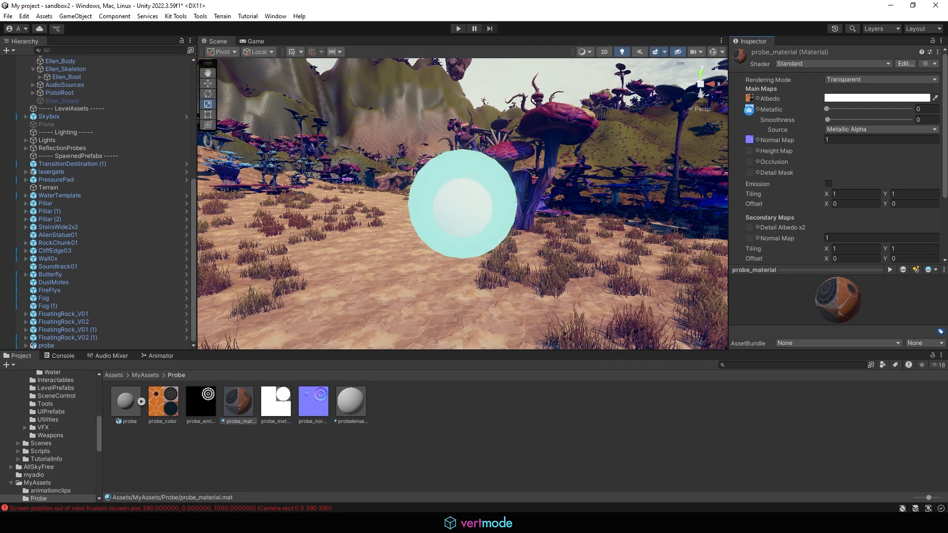
pyautogui.scroll(-3, 792, 198)
pyautogui.moveTo(203, 401); pyautogui.dragTo(750, 174)
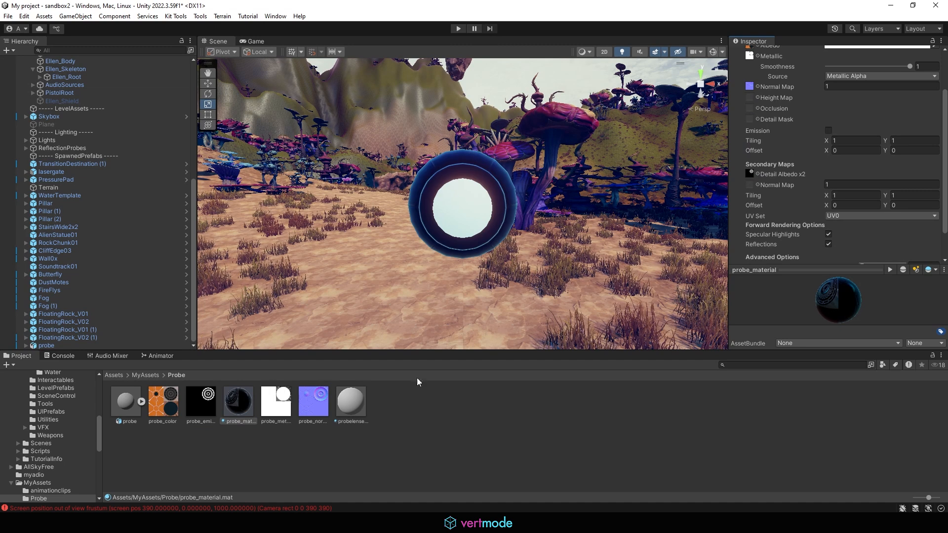
pyautogui.click(352, 401)
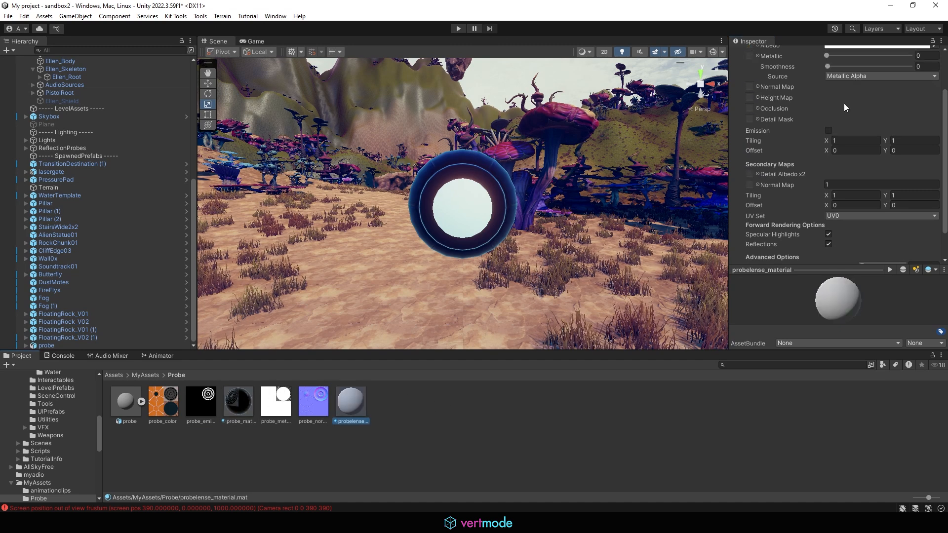
# - Set probe_material's rendering mode to Opaque
pyautogui.click(228, 405)
pyautogui.click(859, 79)
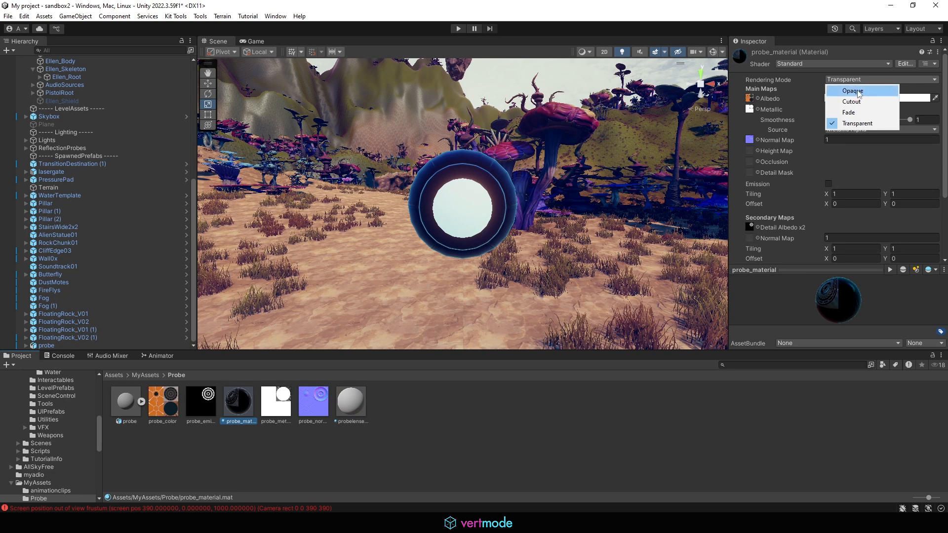
pyautogui.click(854, 90)
# - Apply the probe_color texture as probelense_material's albedo
pyautogui.click(350, 403)
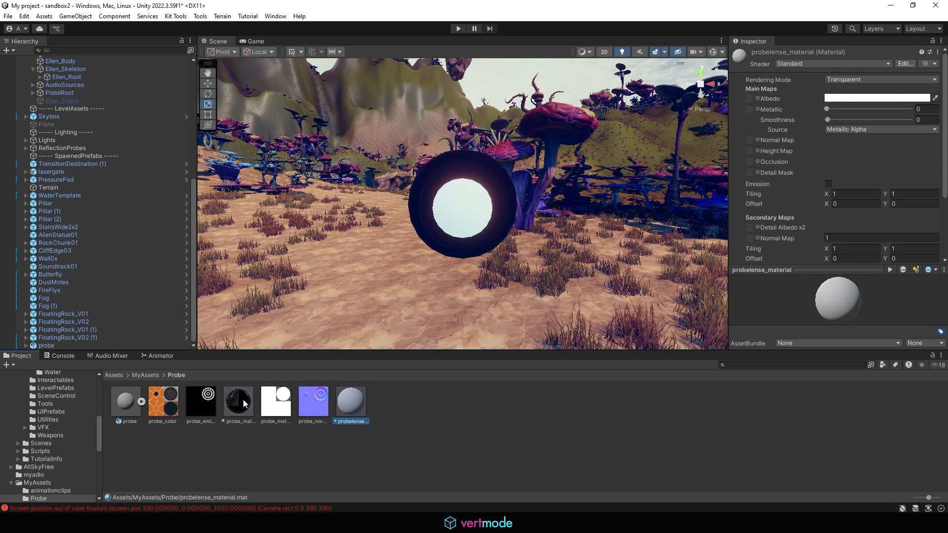
pyautogui.moveTo(180, 407); pyautogui.dragTo(778, 73)
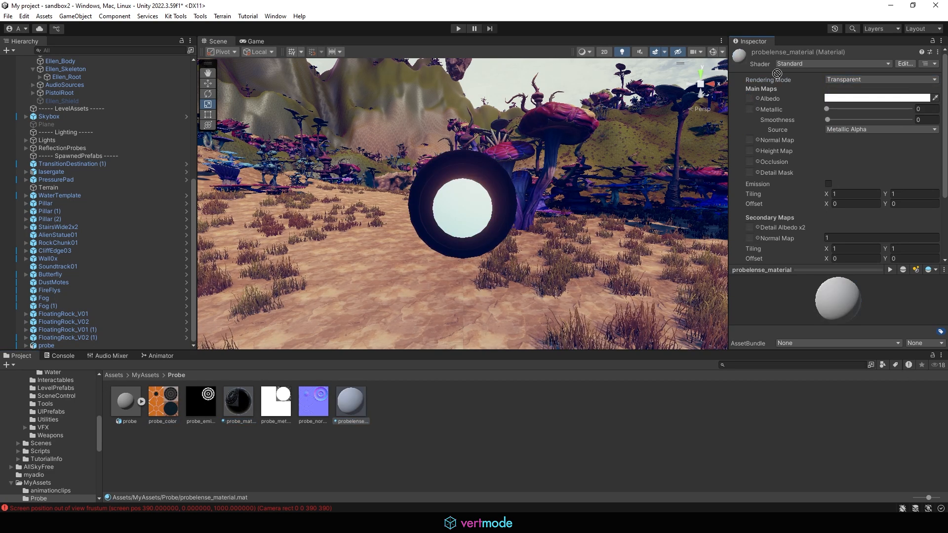
pyautogui.moveTo(747, 106); pyautogui.dragTo(751, 98)
pyautogui.keyDown('alt'); pyautogui.moveTo(491, 182); pyautogui.dragTo(578, 178); pyautogui.keyUp('alt')
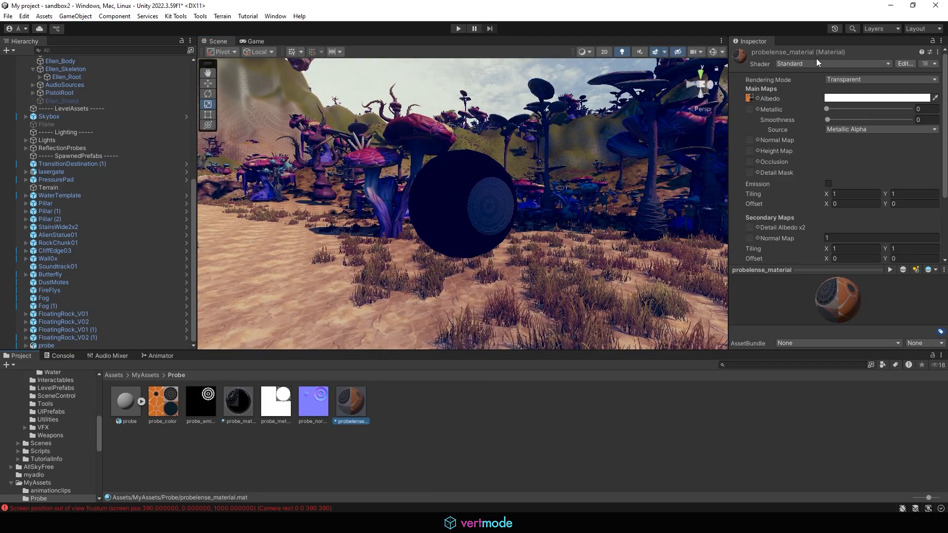
# - Clear probe_material's detail albedo map by choosing None
pyautogui.click(836, 63)
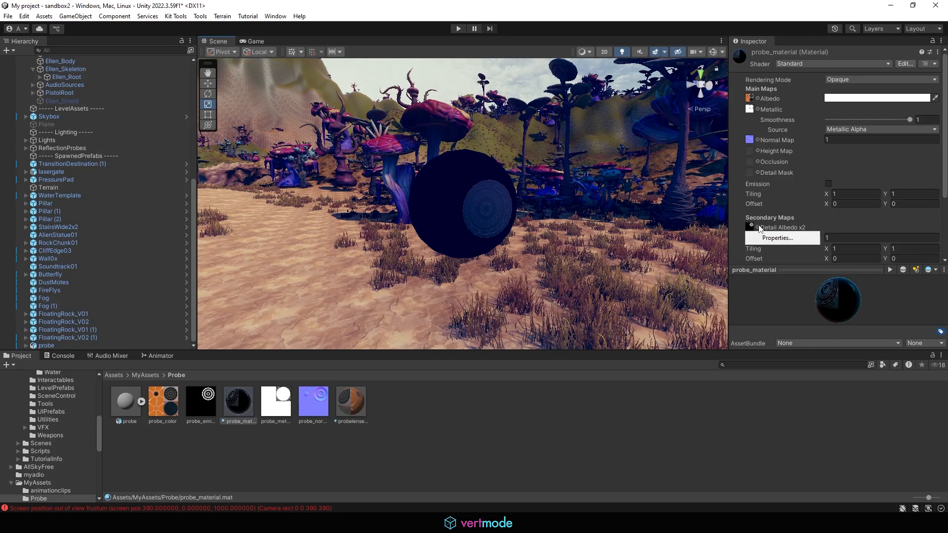
pyautogui.click(758, 228)
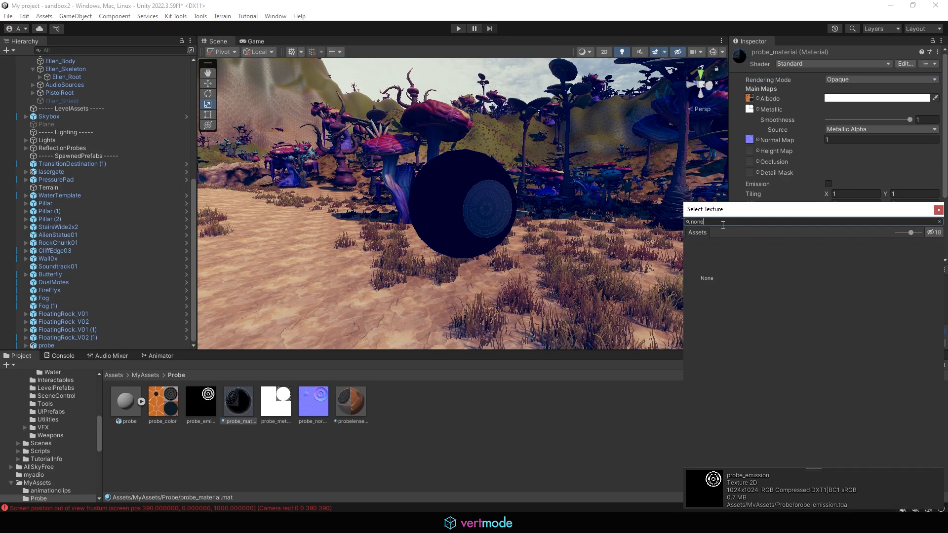
pyautogui.click(707, 266)
# - Enable emission on probe_material using probe_emission as the emission map
pyautogui.click(938, 210)
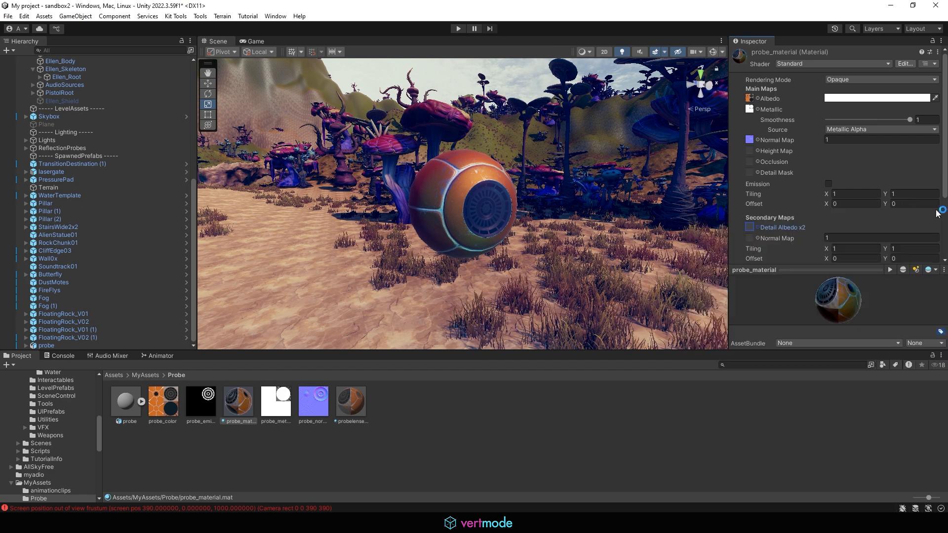
pyautogui.scroll(-3, 815, 193)
pyautogui.click(829, 131)
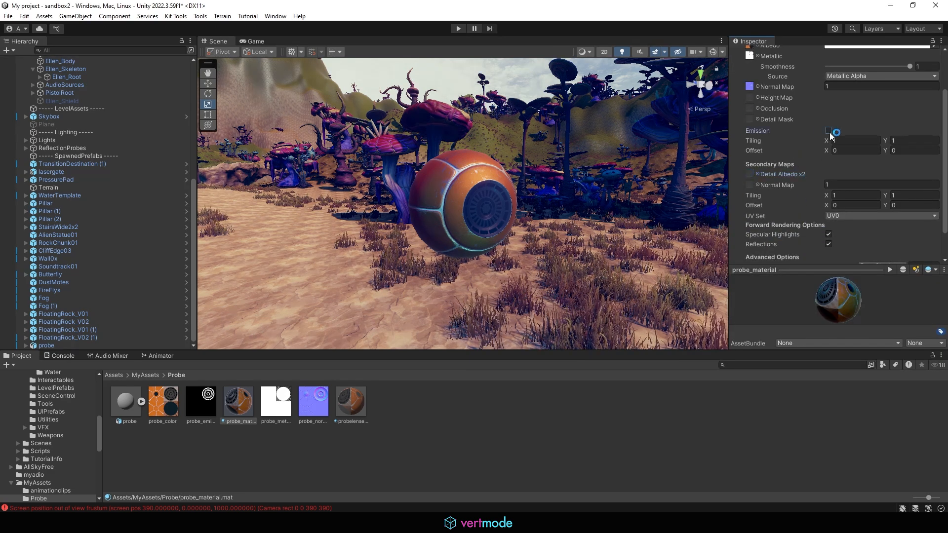
pyautogui.moveTo(743, 140); pyautogui.dragTo(755, 144)
# - Set the HDR emission colour to a bright cyan-blue at intensity 2
pyautogui.click(834, 141)
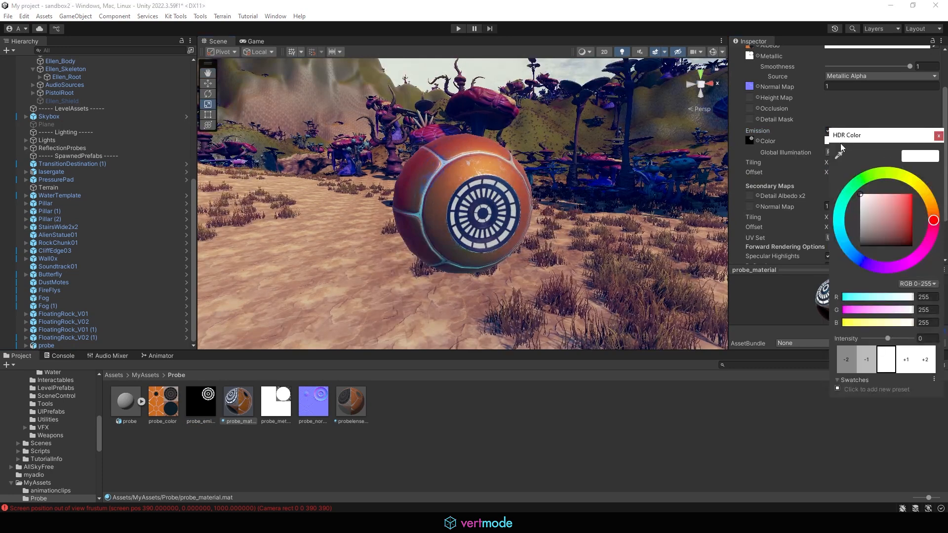
pyautogui.click(927, 339)
pyautogui.write('2')
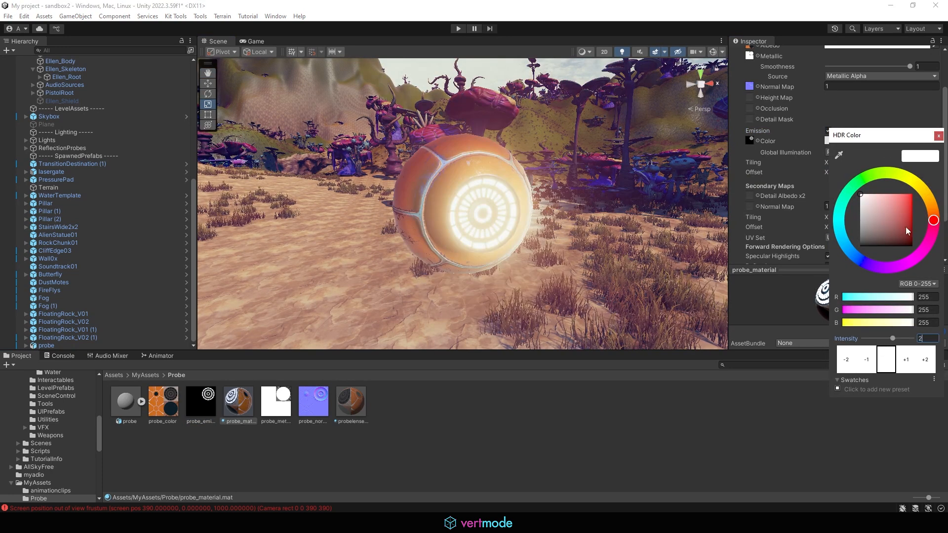
pyautogui.click(847, 194)
pyautogui.click(895, 204)
pyautogui.moveTo(895, 201)
pyautogui.mouseDown()
pyautogui.moveTo(839, 219)
pyautogui.moveTo(841, 234)
pyautogui.mouseUp()
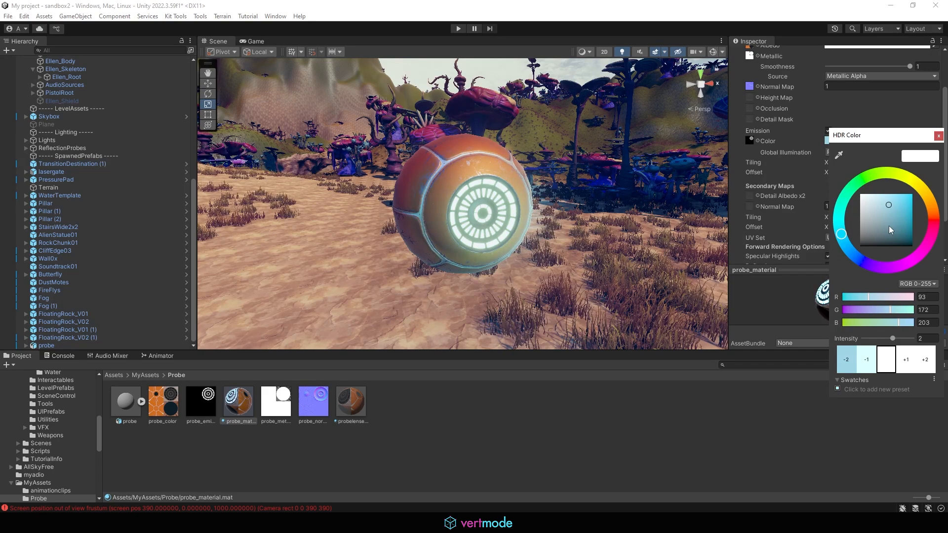
pyautogui.click(898, 201)
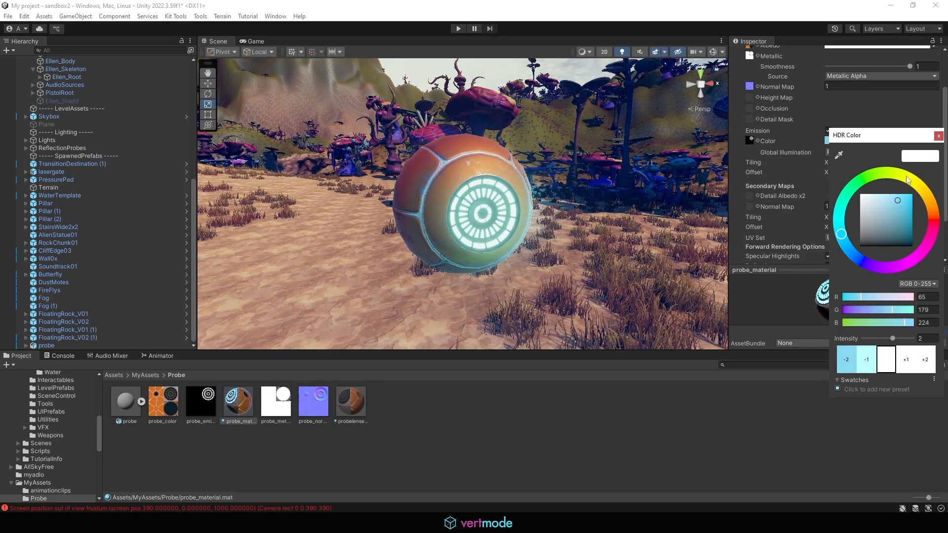
pyautogui.click(939, 135)
# - Check the glowing probe in the scene and preview the model's inspect animation clip
pyautogui.keyDown('alt'); pyautogui.moveTo(642, 258); pyautogui.dragTo(489, 232); pyautogui.keyUp('alt')
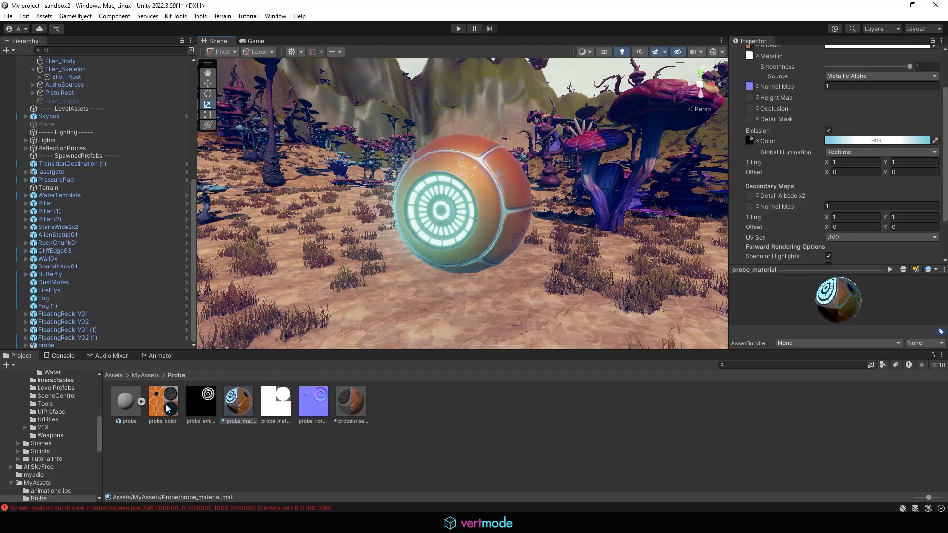
pyautogui.click(142, 402)
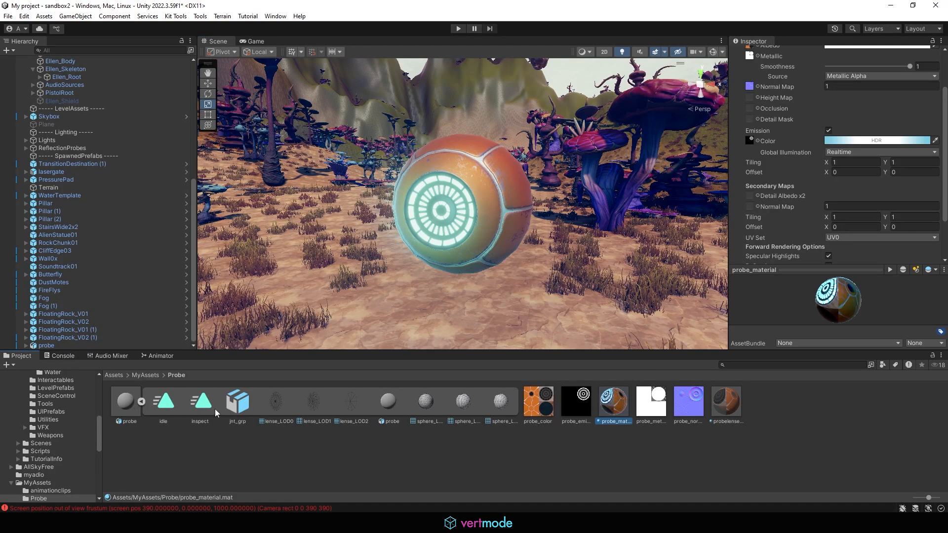
pyautogui.click(184, 404)
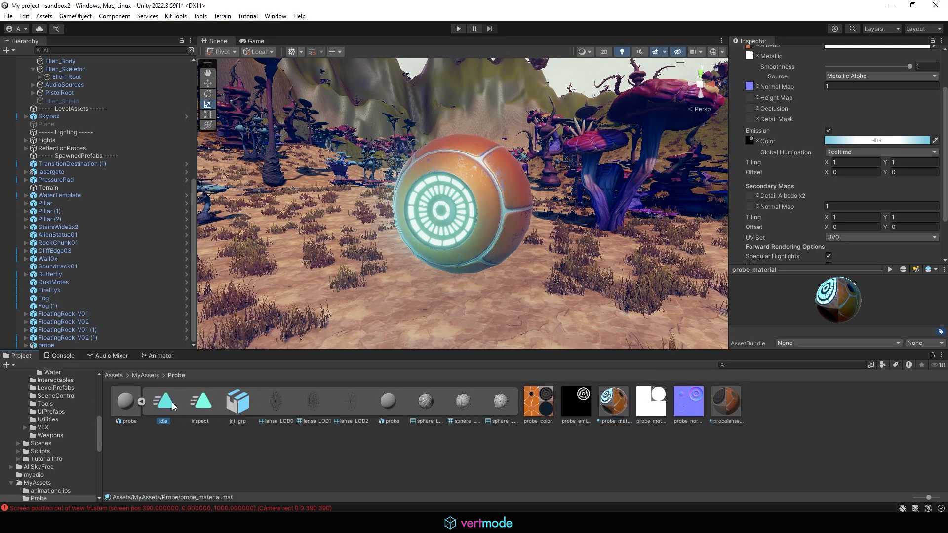
# - Add an Animator Controller named probe via Create > Animator Controller in the Probe folder
pyautogui.click(142, 401)
pyautogui.click(402, 440)
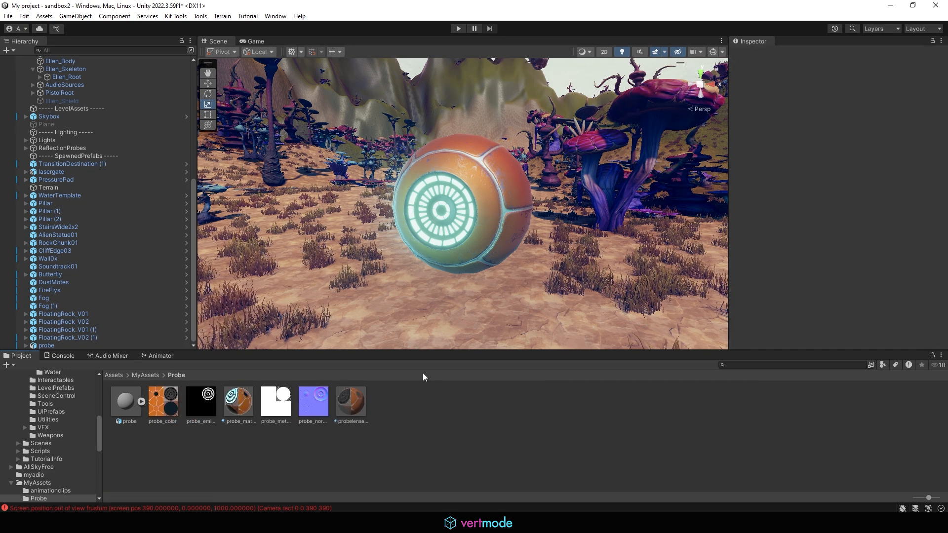
pyautogui.rightClick(410, 407)
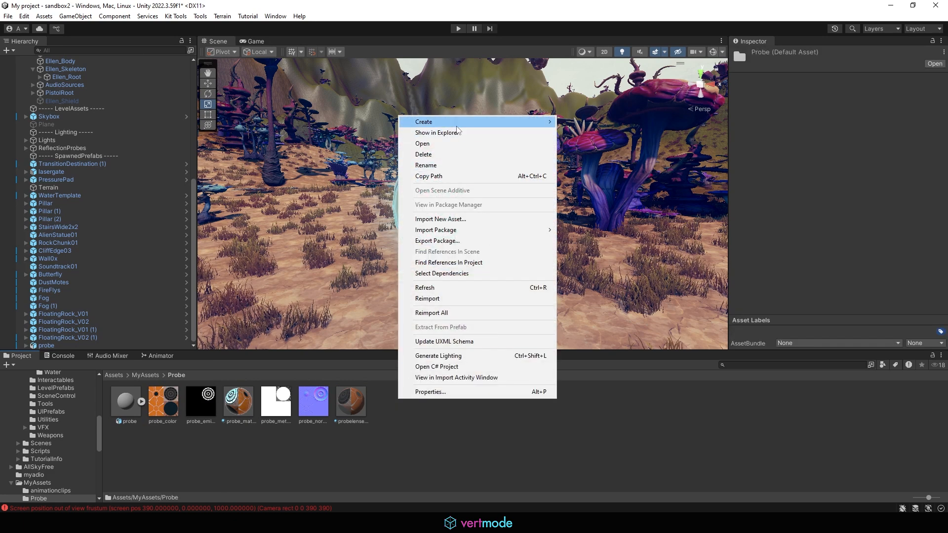
pyautogui.moveTo(456, 125)
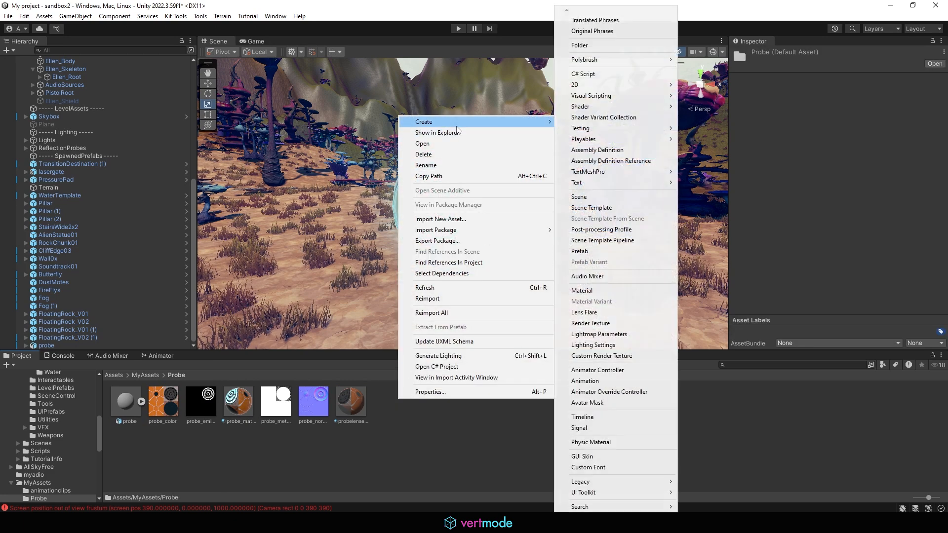
pyautogui.click(612, 375)
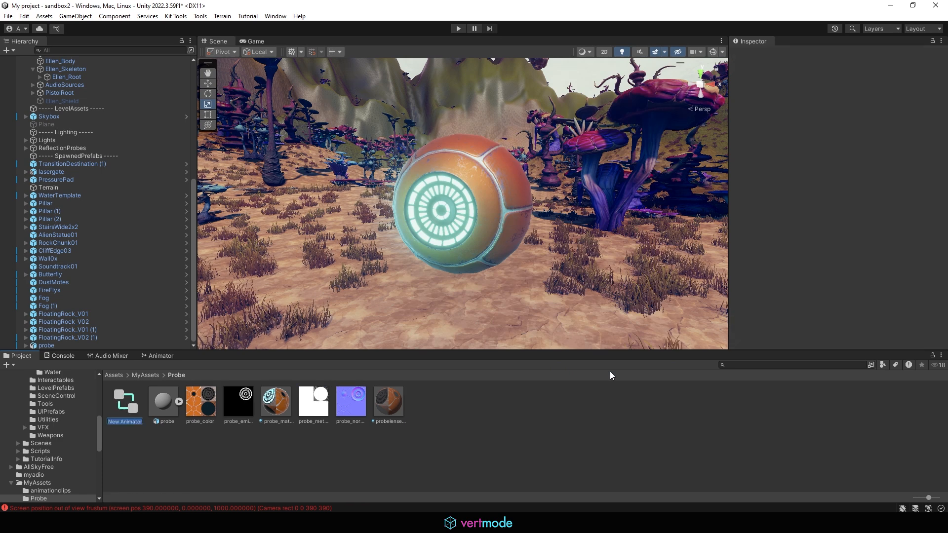
pyautogui.write('probe')
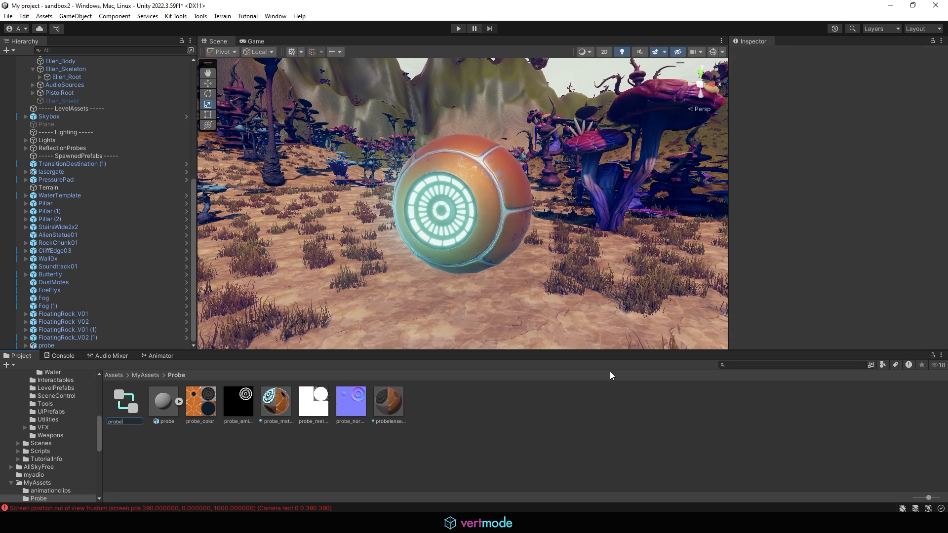
pyautogui.press('Return')
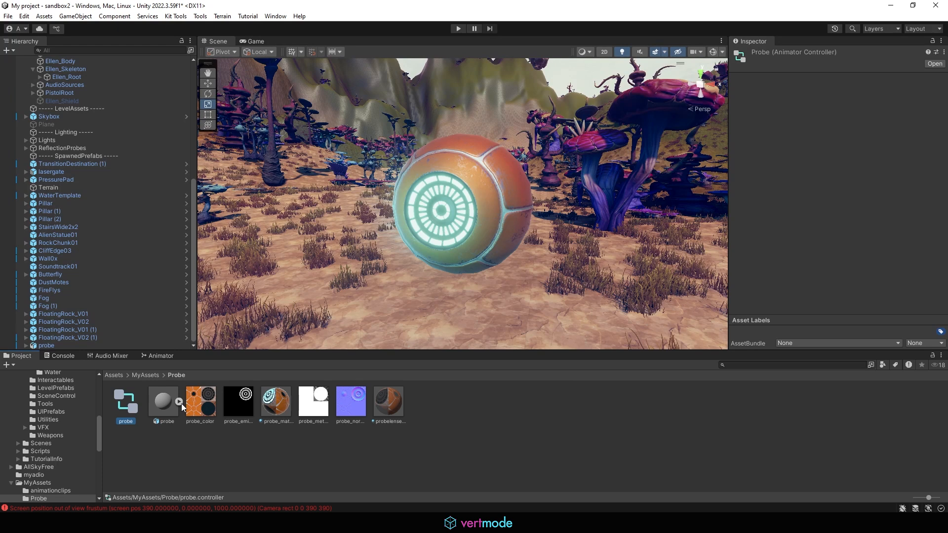
# - Open the probe controller and dock a widened Animator window beside the Scene view
pyautogui.doubleClick(129, 412)
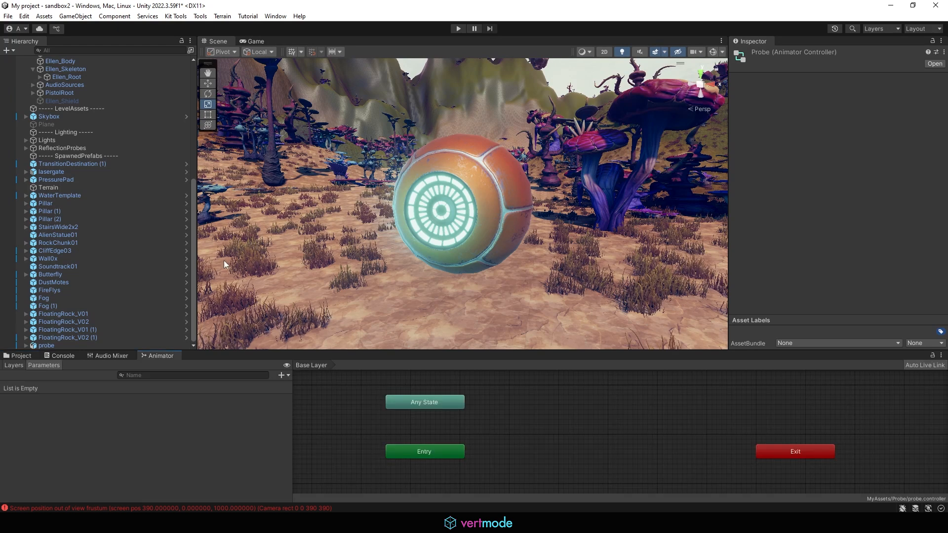
pyautogui.moveTo(163, 356); pyautogui.dragTo(686, 165)
pyautogui.moveTo(552, 171); pyautogui.dragTo(441, 156)
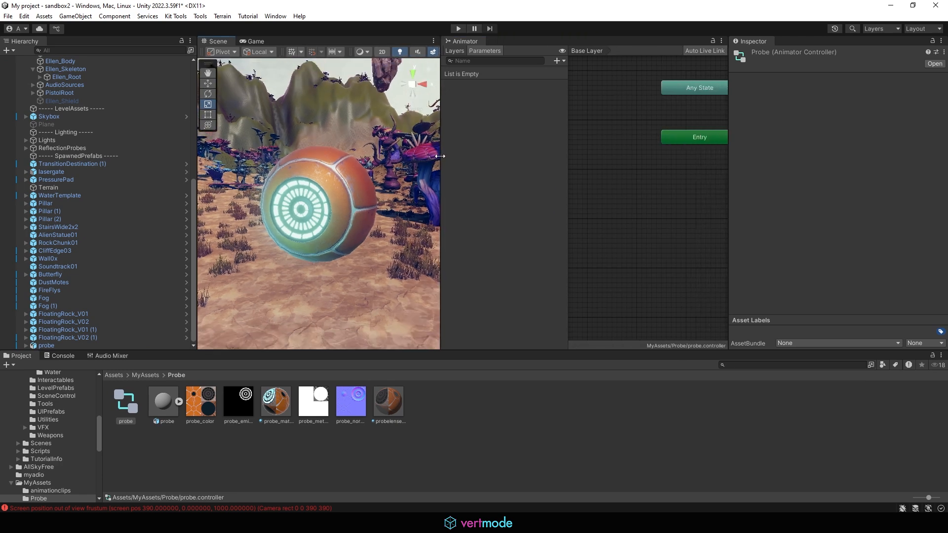
pyautogui.moveTo(729, 181); pyautogui.dragTo(838, 174)
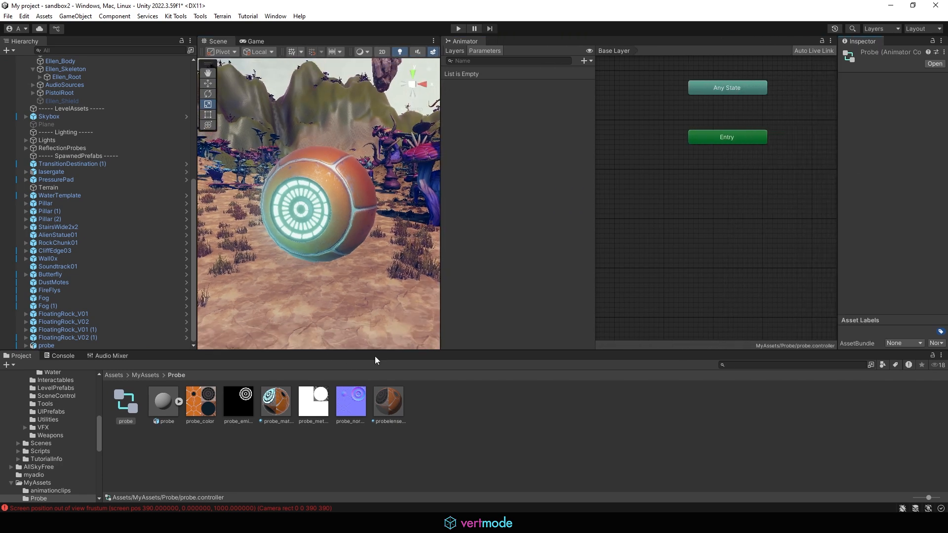
# - Drag in the probe model to create idle and inspect states, placing idle under Entry and inspect below
pyautogui.moveTo(163, 403); pyautogui.dragTo(695, 189)
pyautogui.moveTo(762, 201); pyautogui.dragTo(652, 176)
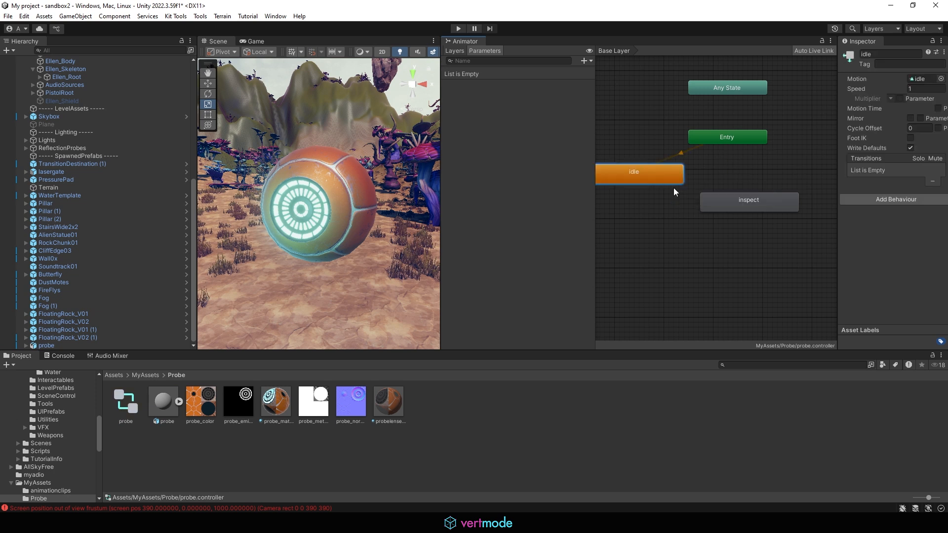
pyautogui.moveTo(717, 204); pyautogui.dragTo(735, 221)
pyautogui.moveTo(632, 182); pyautogui.dragTo(671, 199)
pyautogui.moveTo(741, 219); pyautogui.dragTo(761, 253)
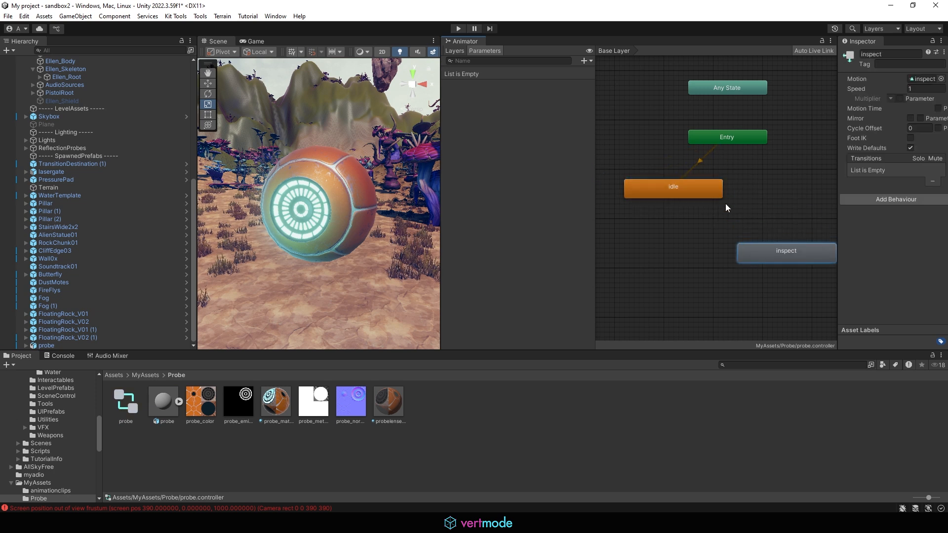
pyautogui.moveTo(697, 189); pyautogui.dragTo(717, 189)
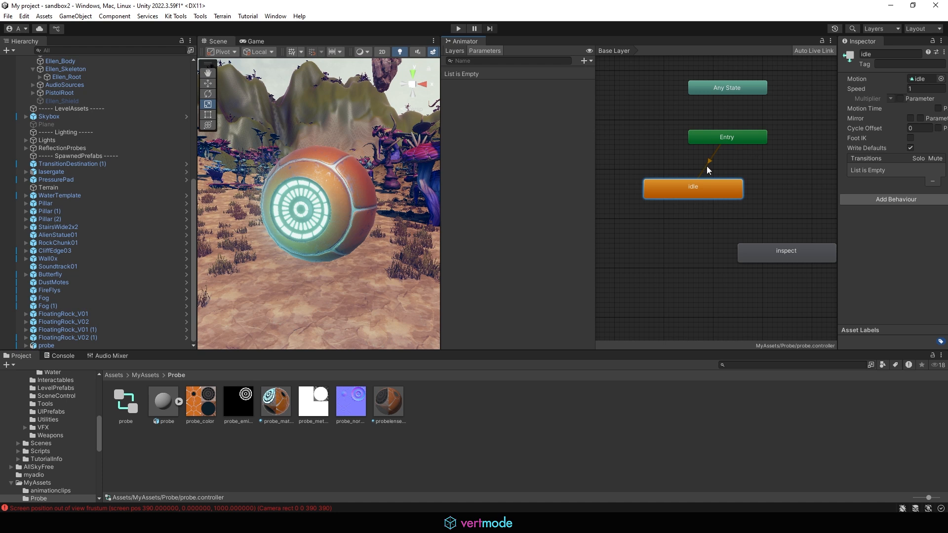
pyautogui.moveTo(782, 259); pyautogui.dragTo(728, 275)
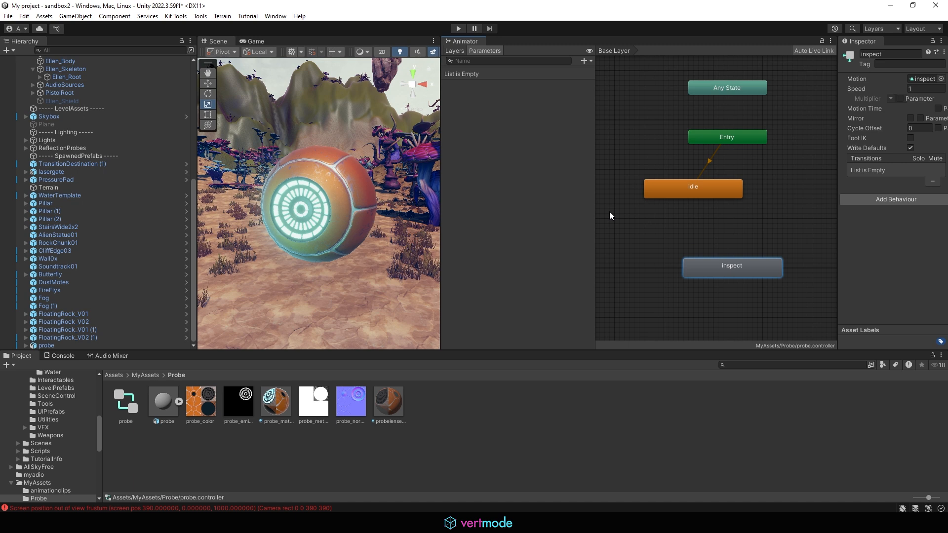
# - Make a transition from idle to inspect
pyautogui.click(686, 193)
pyautogui.rightClick(684, 190)
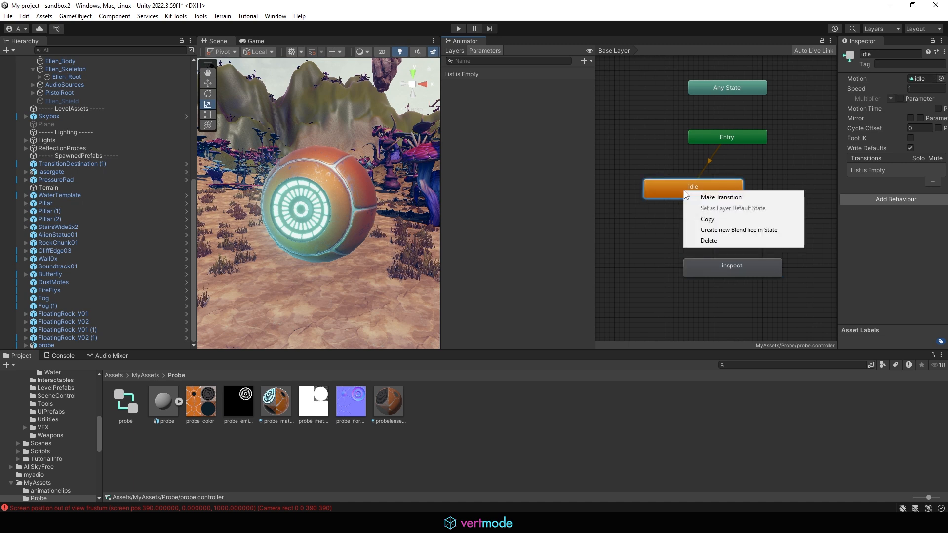
pyautogui.click(717, 198)
pyautogui.click(700, 270)
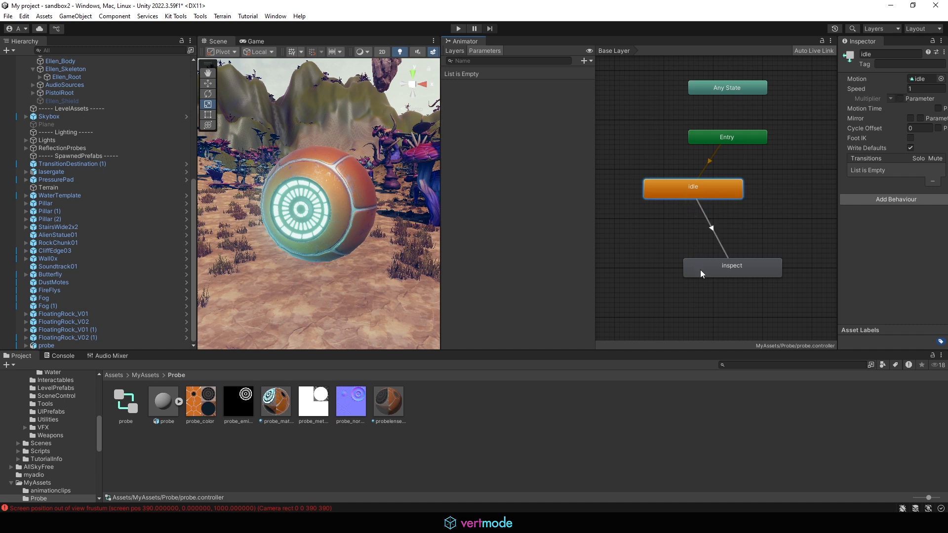
# - Add a transition from inspect back to idle and line inspect up below idle
pyautogui.moveTo(745, 269); pyautogui.dragTo(687, 276)
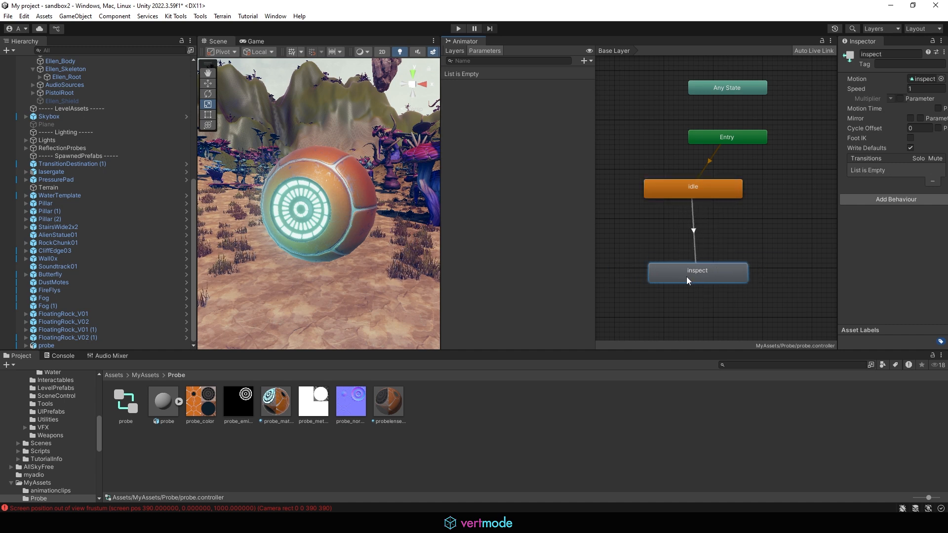
pyautogui.rightClick(691, 274)
pyautogui.click(713, 278)
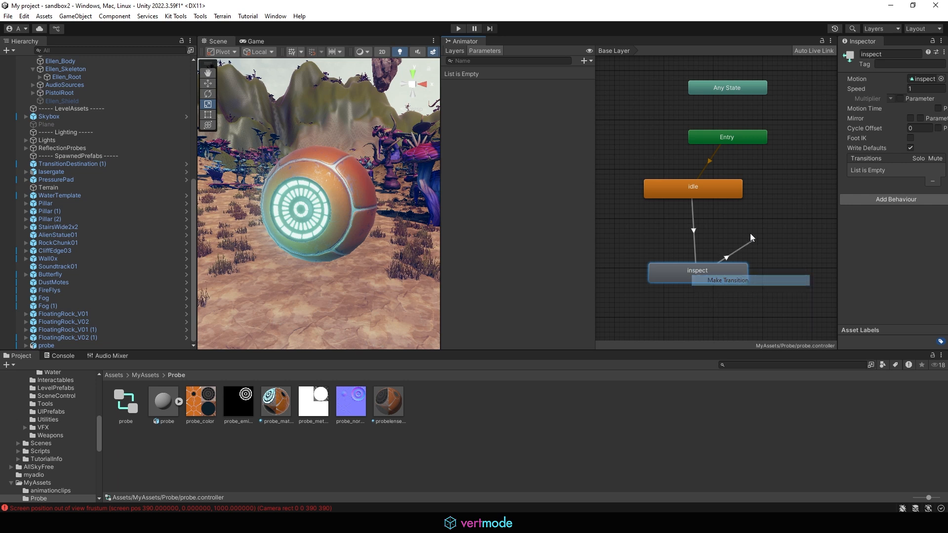
pyautogui.click(722, 187)
pyautogui.moveTo(708, 268); pyautogui.dragTo(724, 255)
pyautogui.moveTo(712, 191); pyautogui.dragTo(731, 196)
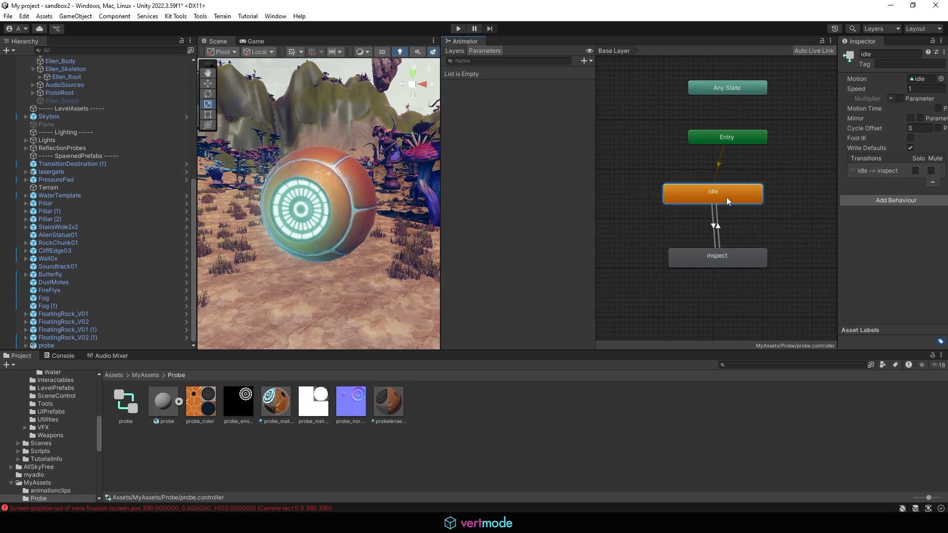
# - Align Entry directly above idle and review both states' transitions
pyautogui.click(695, 262)
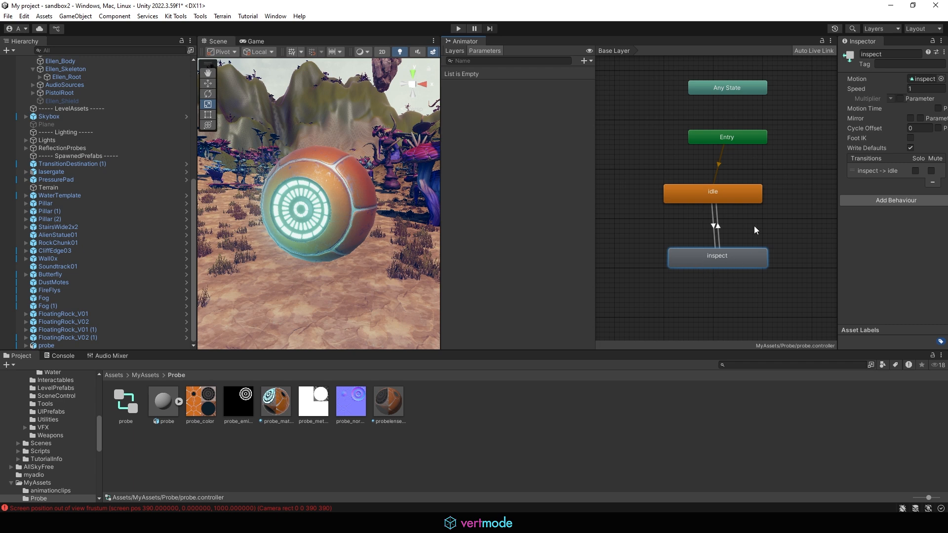
pyautogui.click(747, 190)
pyautogui.moveTo(731, 141); pyautogui.dragTo(715, 140)
pyautogui.click(705, 194)
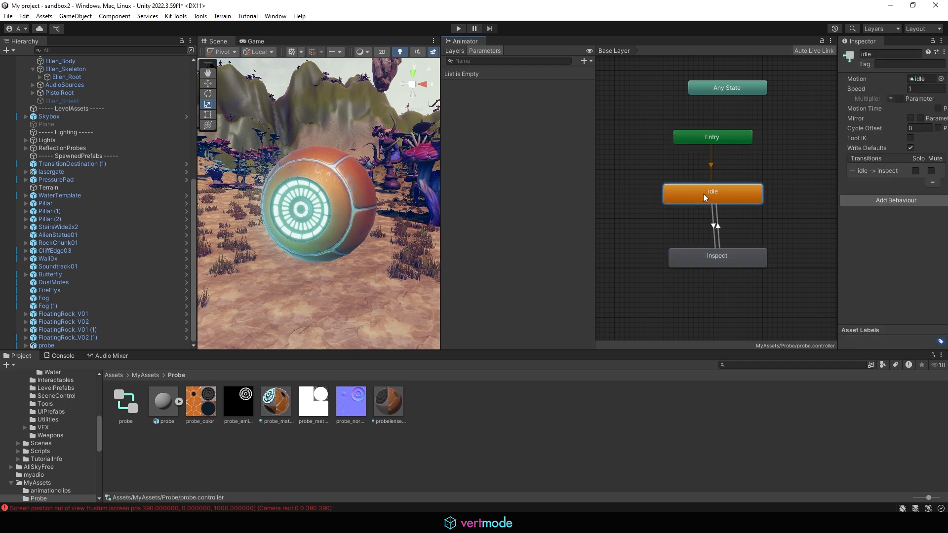
pyautogui.click(692, 262)
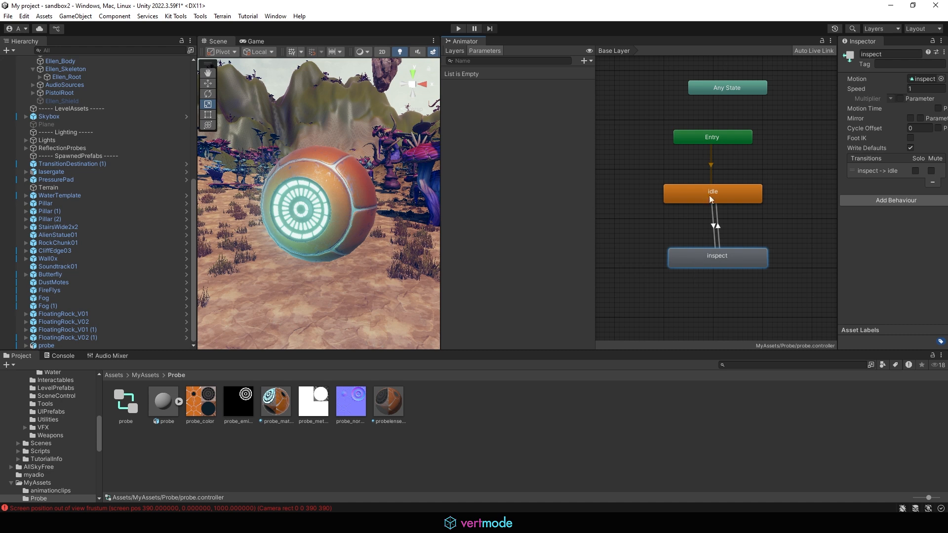
pyautogui.click(685, 199)
pyautogui.click(701, 262)
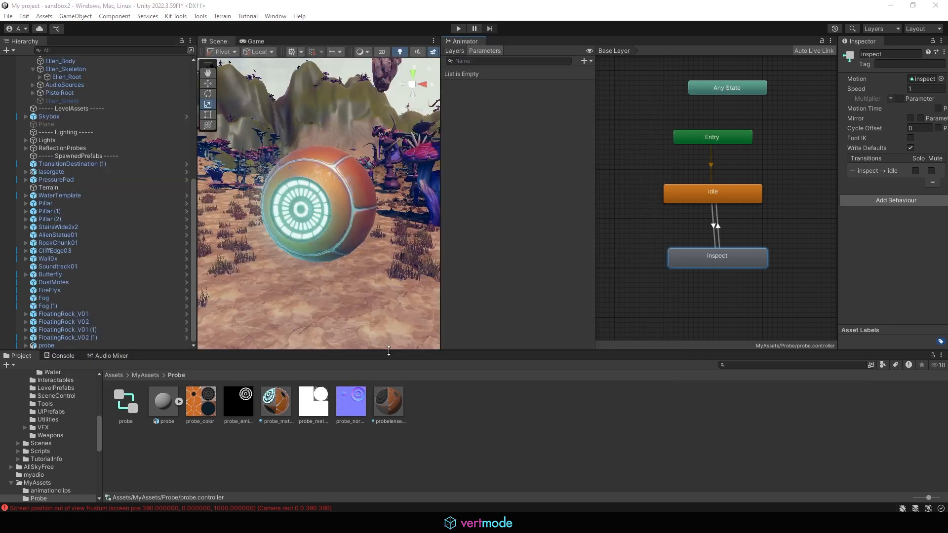
# - Enlarge the Scene view by dragging the panel splitters and zoom out from the probe
pyautogui.moveTo(389, 352); pyautogui.dragTo(389, 404)
pyautogui.moveTo(439, 158); pyautogui.dragTo(530, 158)
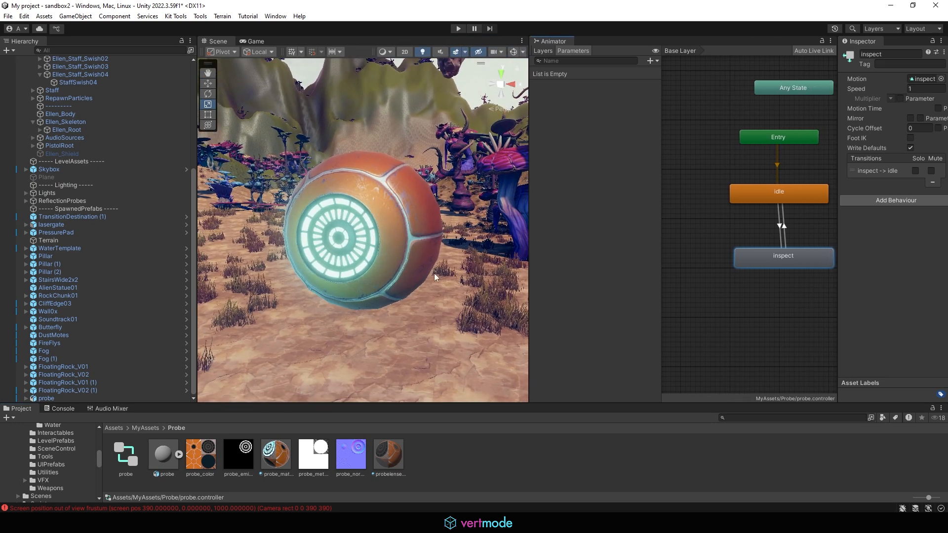
pyautogui.moveTo(196, 224); pyautogui.dragTo(82, 223)
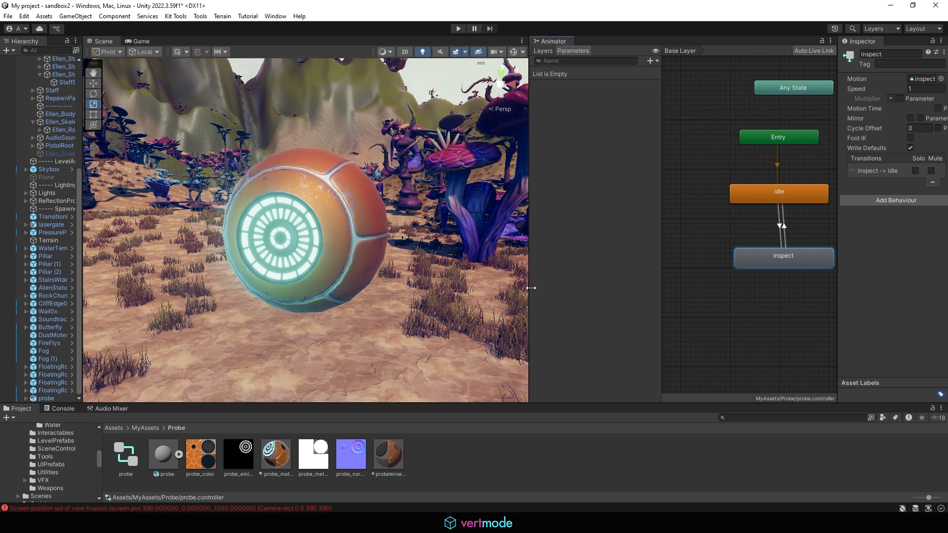
pyautogui.moveTo(529, 288); pyautogui.dragTo(611, 283)
pyautogui.keyDown('alt'); pyautogui.moveTo(449, 252); pyautogui.dragTo(28, 257, button='right'); pyautogui.keyUp('alt')
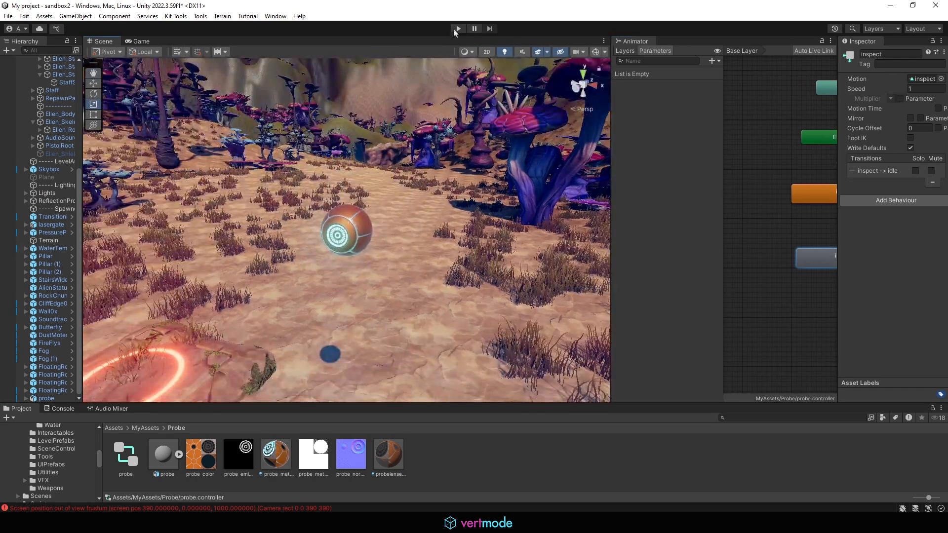
# - Enter Play mode and run Ellen past the fire pad and laser gate to the probe
pyautogui.click(458, 29)
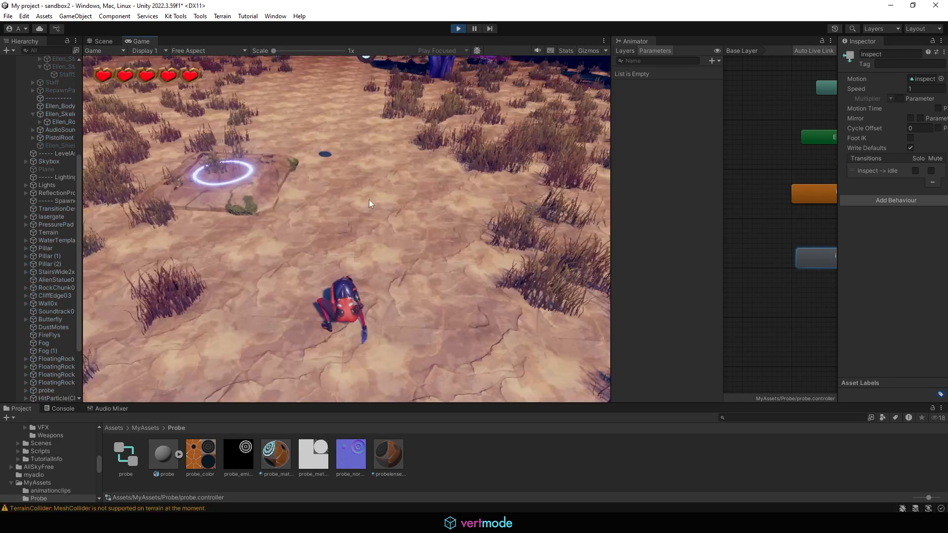
pyautogui.press('w')
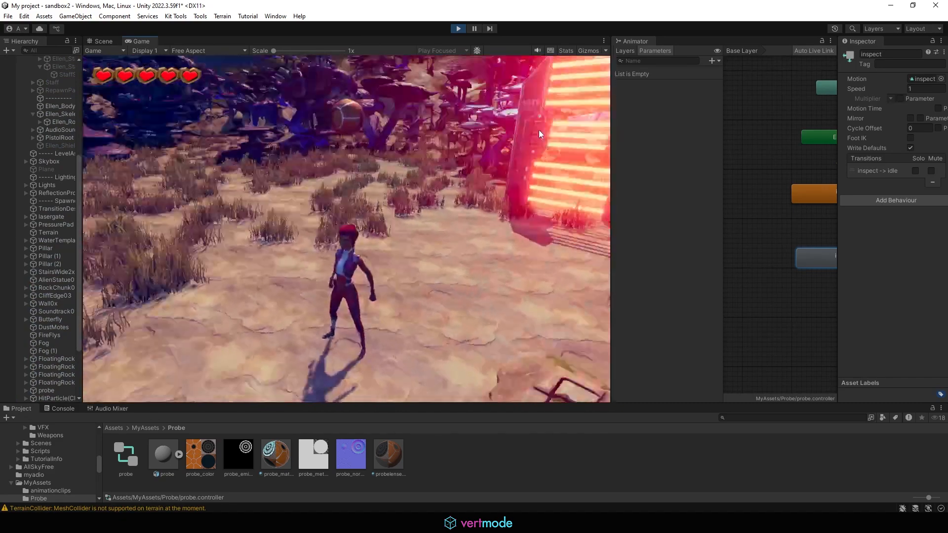
pyautogui.press('d')
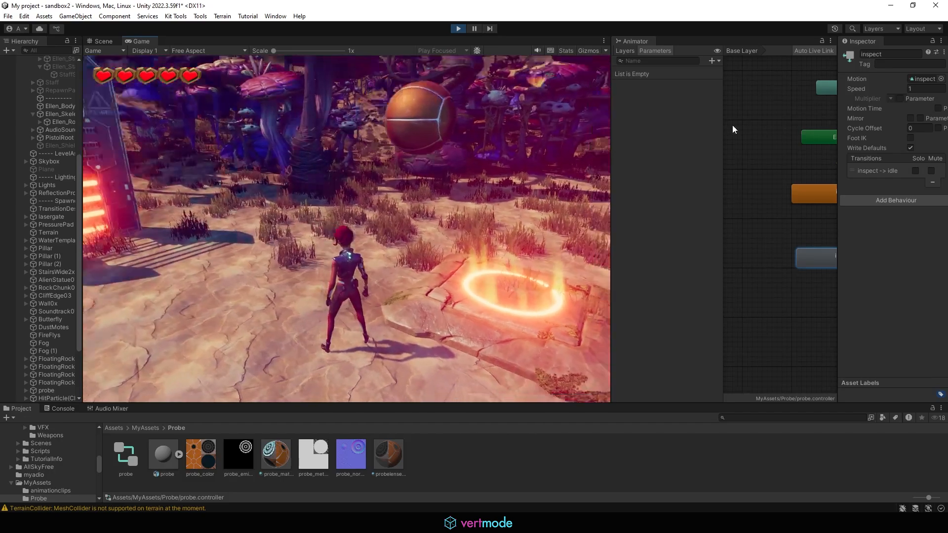
pyautogui.press('w')
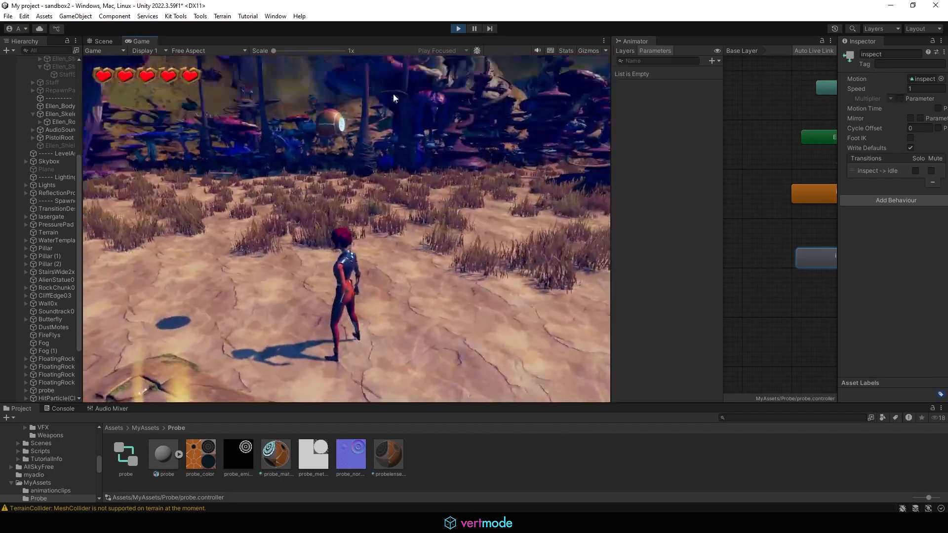
pyautogui.press('w')
pyautogui.press('w')
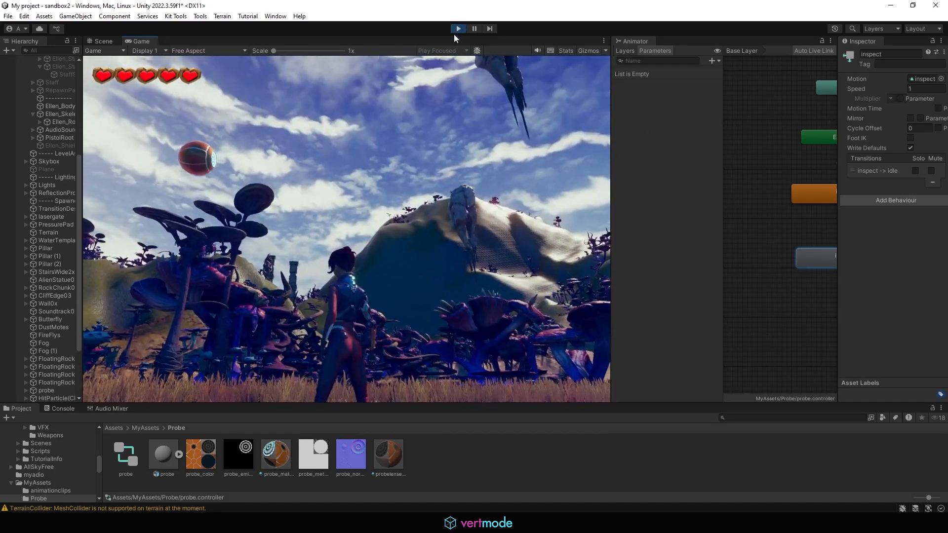
# - Exit Play mode and select the probe object, widening the hierarchy panel
pyautogui.click(459, 28)
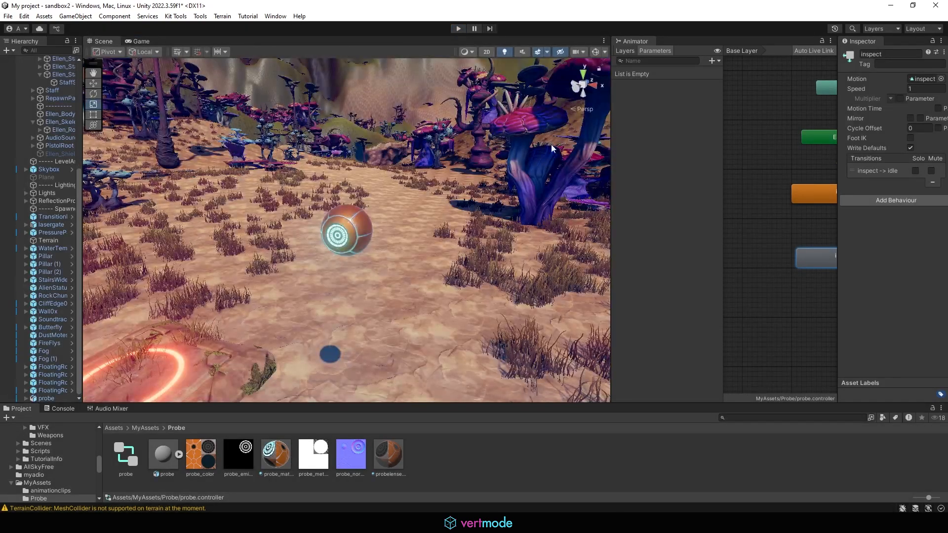
pyautogui.click(349, 236)
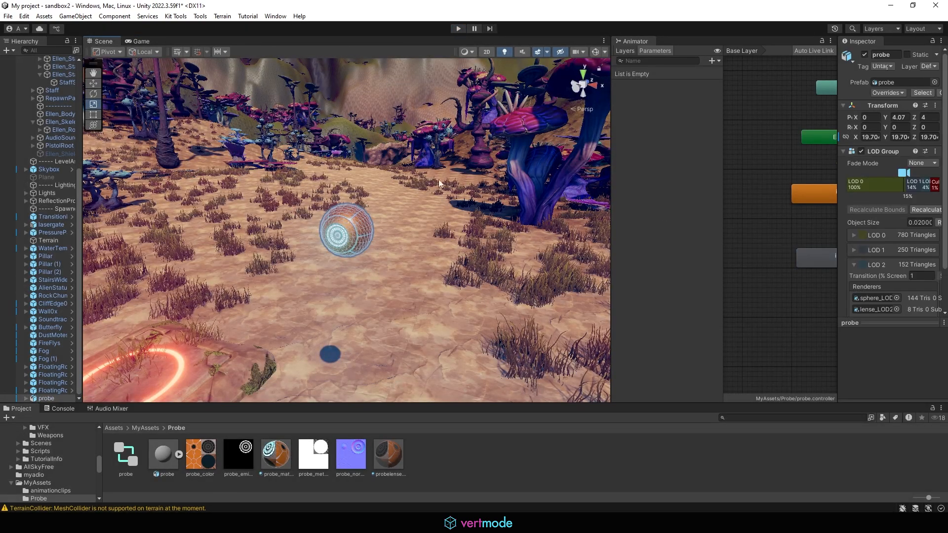
pyautogui.moveTo(83, 241); pyautogui.dragTo(200, 241)
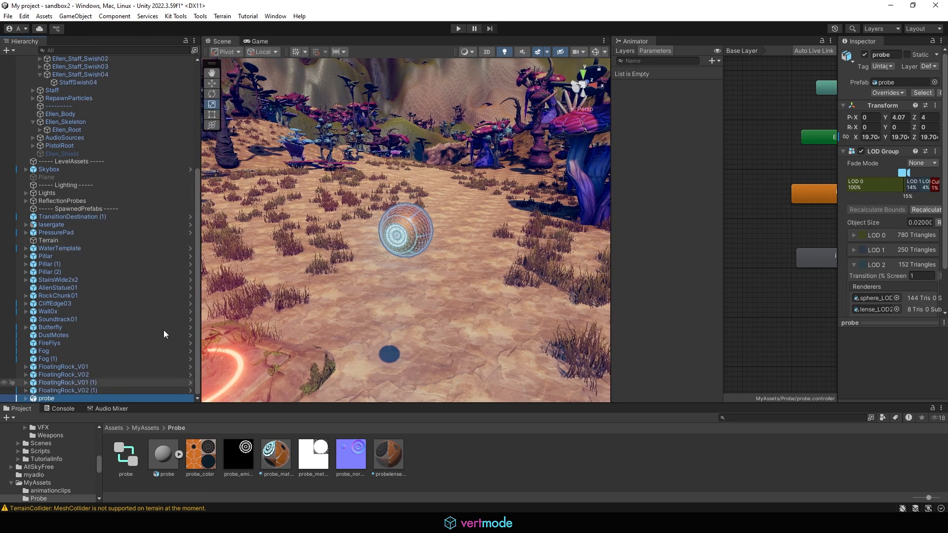
pyautogui.moveTo(839, 161); pyautogui.dragTo(650, 161)
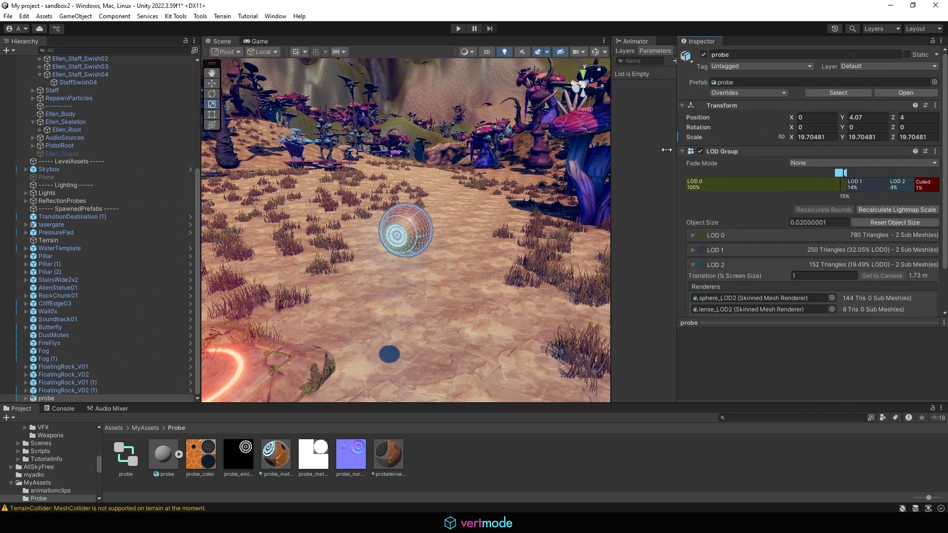
pyautogui.scroll(-2, 791, 138)
pyautogui.scroll(2, 704, 167)
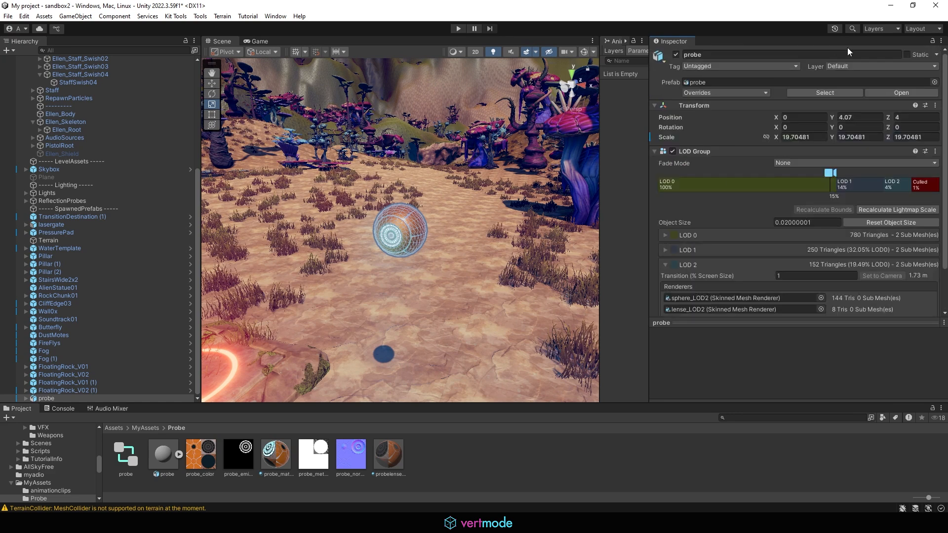
pyautogui.scroll(-2, 790, 345)
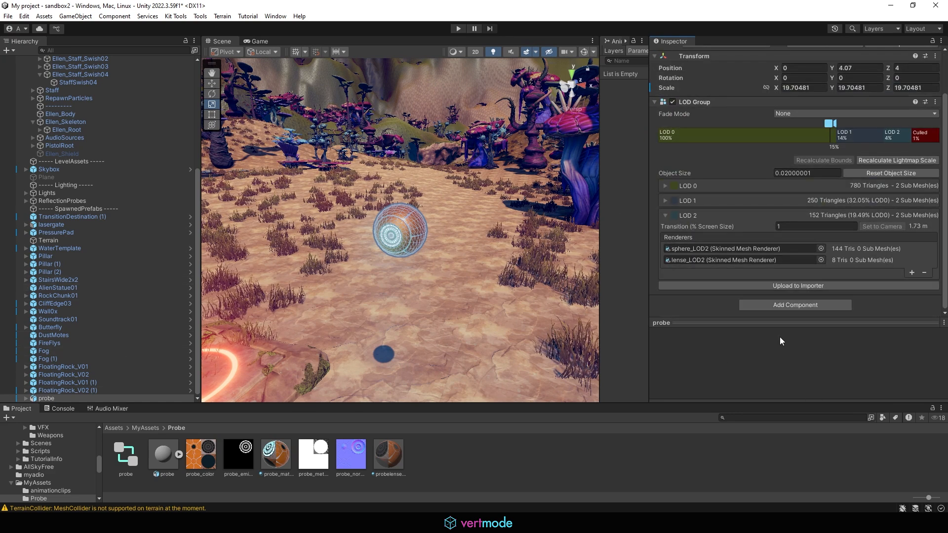
# - Add an Animator component to the probe with the probe controller assigned
pyautogui.click(791, 306)
pyautogui.write('a')
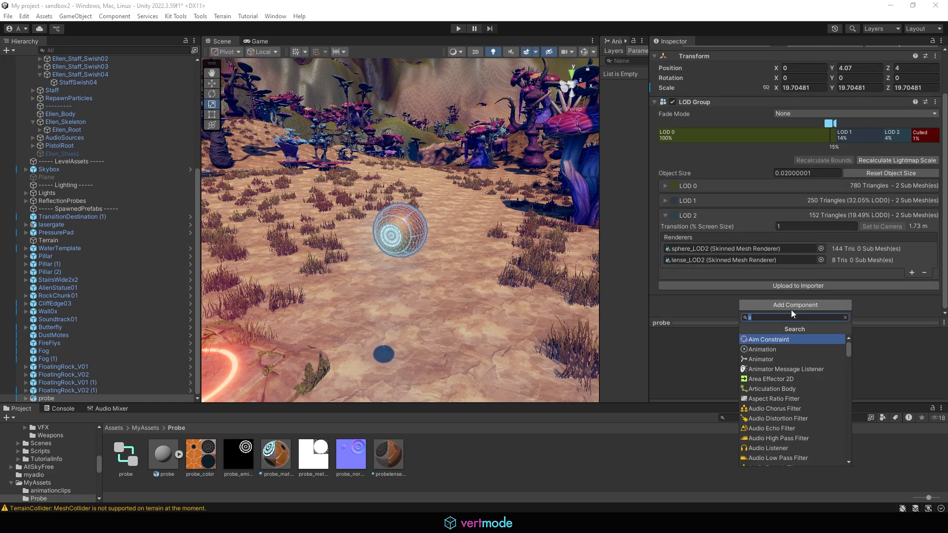
pyautogui.write('nimator')
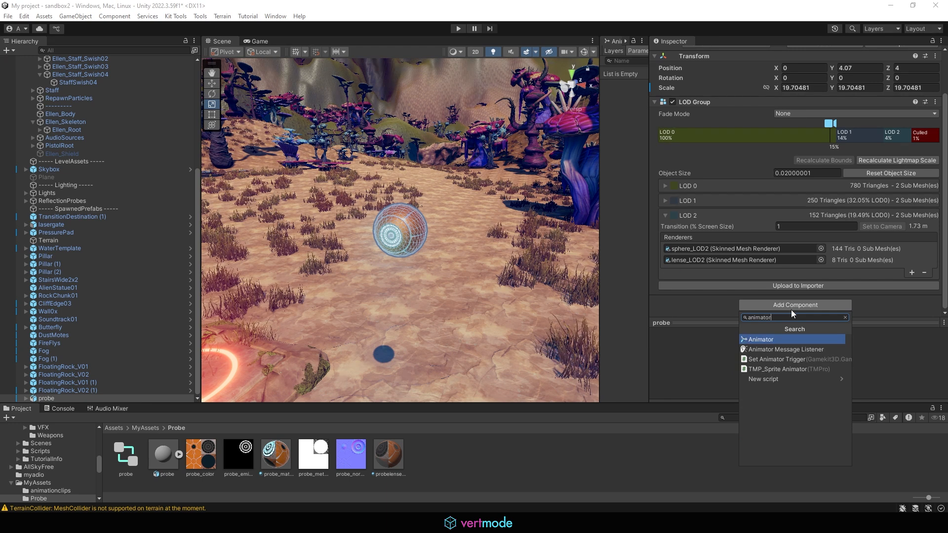
pyautogui.click(774, 339)
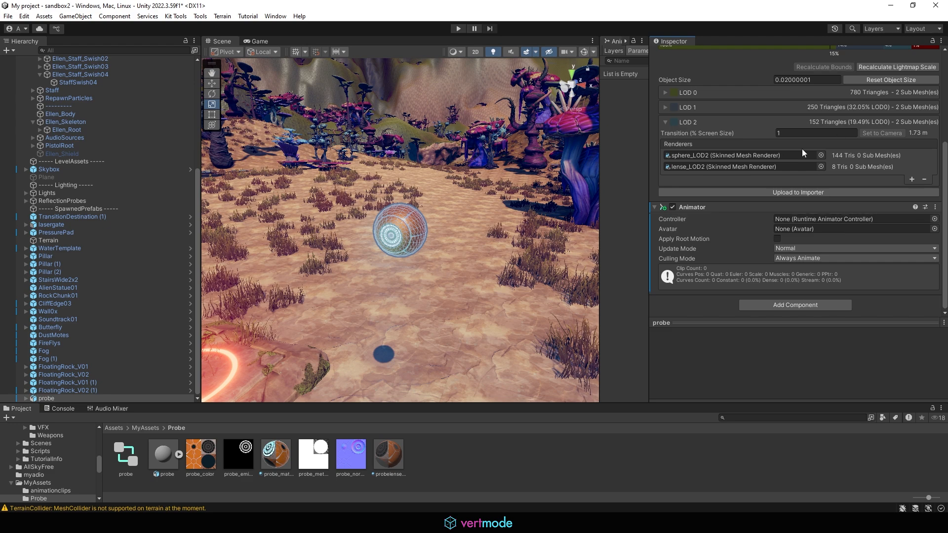
pyautogui.moveTo(134, 459); pyautogui.dragTo(804, 217)
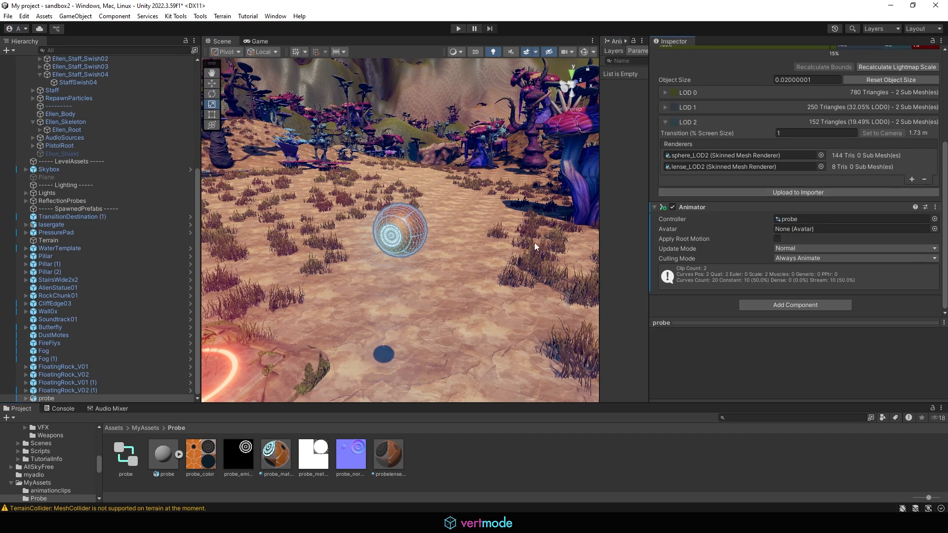
pyautogui.keyDown('alt'); pyautogui.moveTo(529, 242); pyautogui.dragTo(414, 237, button='right'); pyautogui.keyUp('alt')
pyautogui.keyDown('alt'); pyautogui.moveTo(415, 237); pyautogui.dragTo(316, 220); pyautogui.keyUp('alt')
pyautogui.keyDown('alt'); pyautogui.moveTo(316, 220); pyautogui.dragTo(223, 219, button='right'); pyautogui.keyUp('alt')
# - Lower the probe to height 3.15 and start the level in Play mode
pyautogui.press('w')
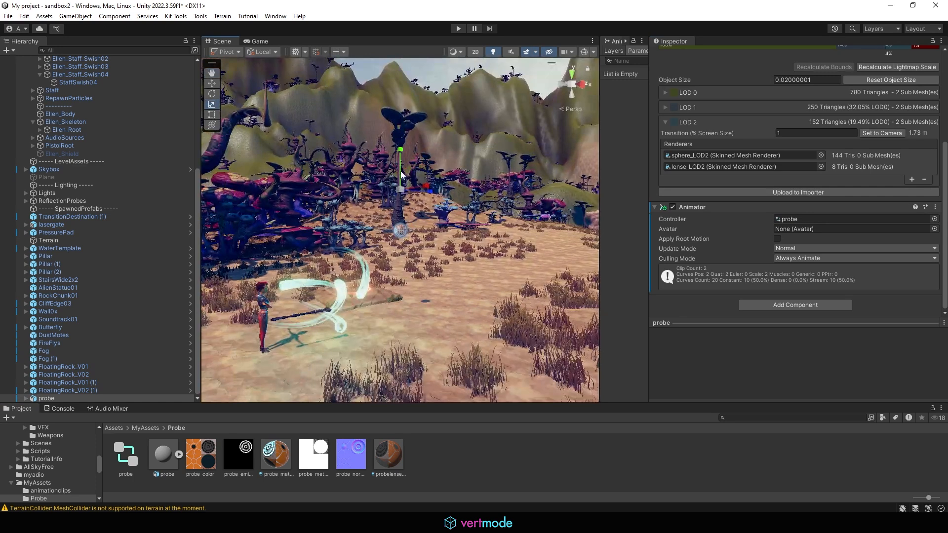
pyautogui.moveTo(403, 172); pyautogui.dragTo(401, 213)
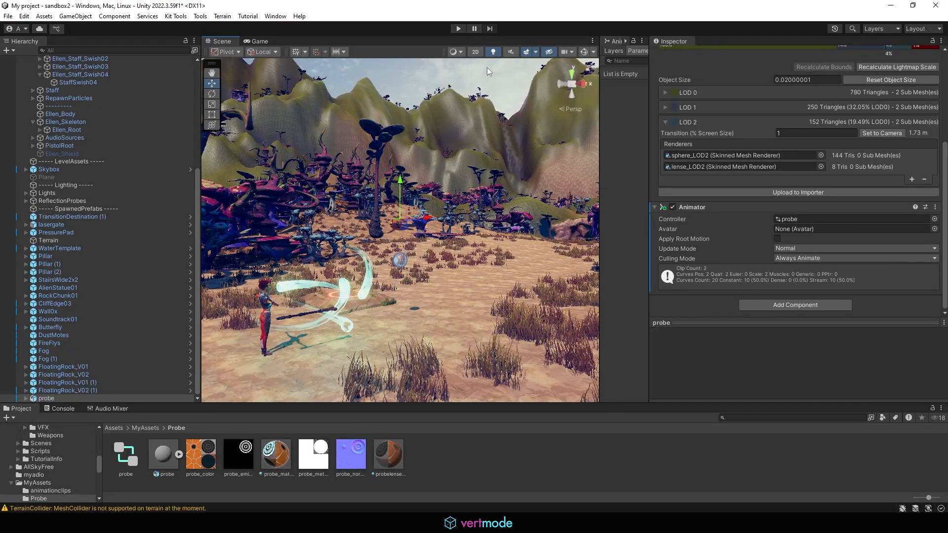
pyautogui.click(459, 29)
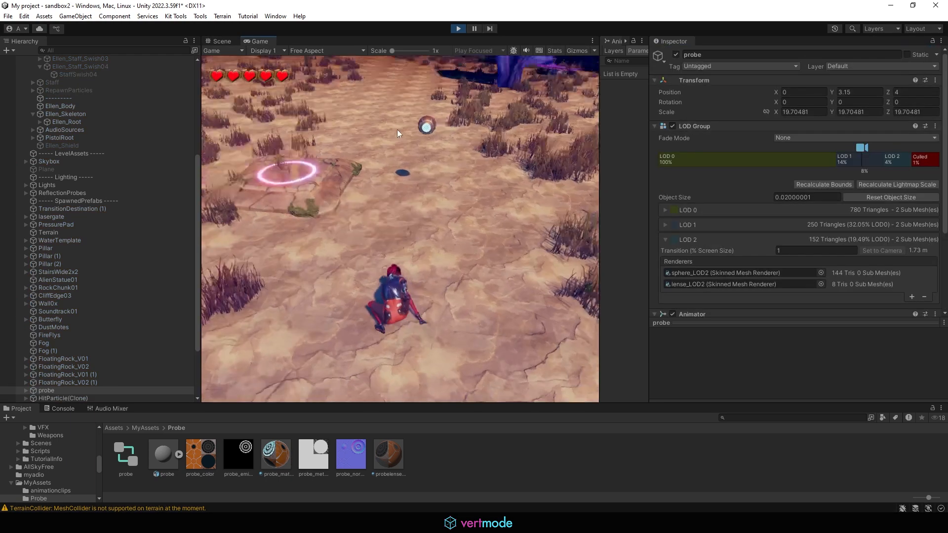
# - Run Ellen up to the probe while widening the Animator graph to watch idle change to inspect
pyautogui.press('w')
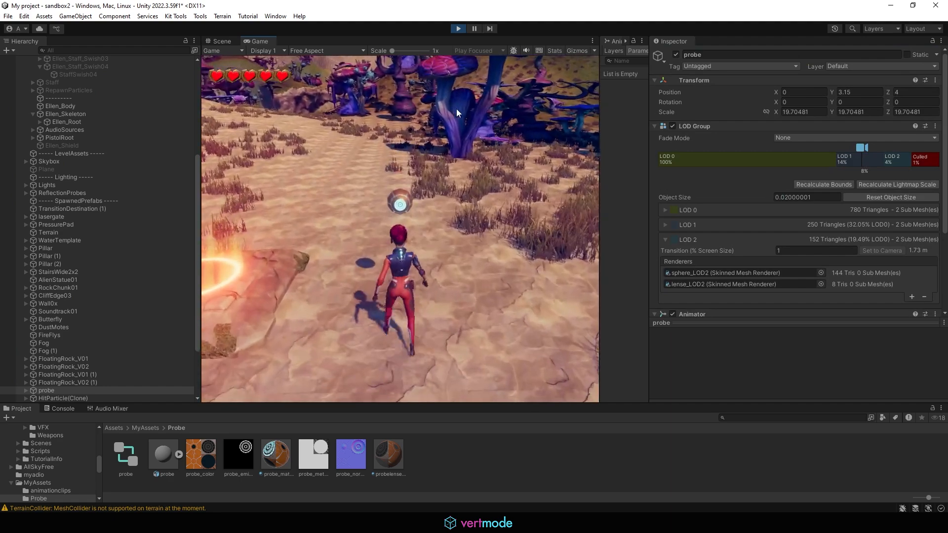
pyautogui.moveTo(648, 153); pyautogui.dragTo(911, 156)
pyautogui.moveTo(730, 171); pyautogui.dragTo(677, 163)
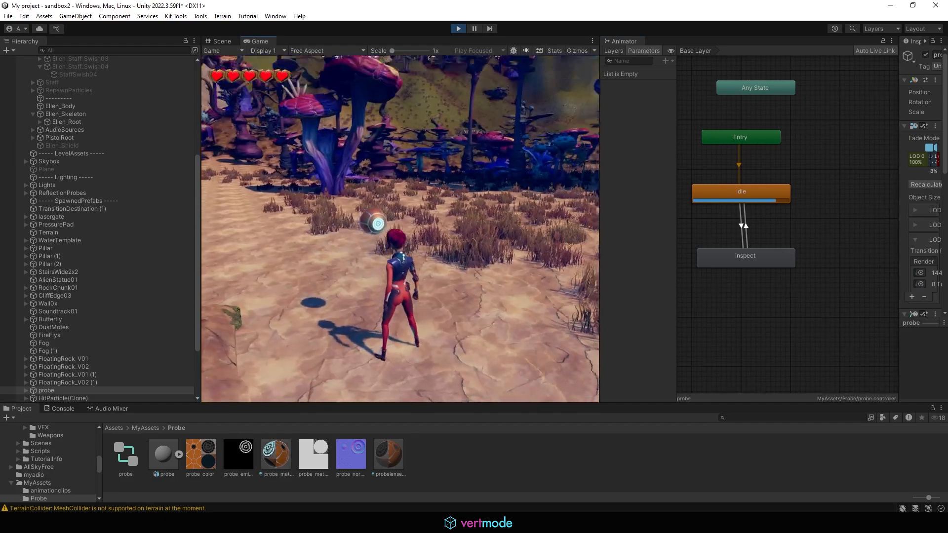
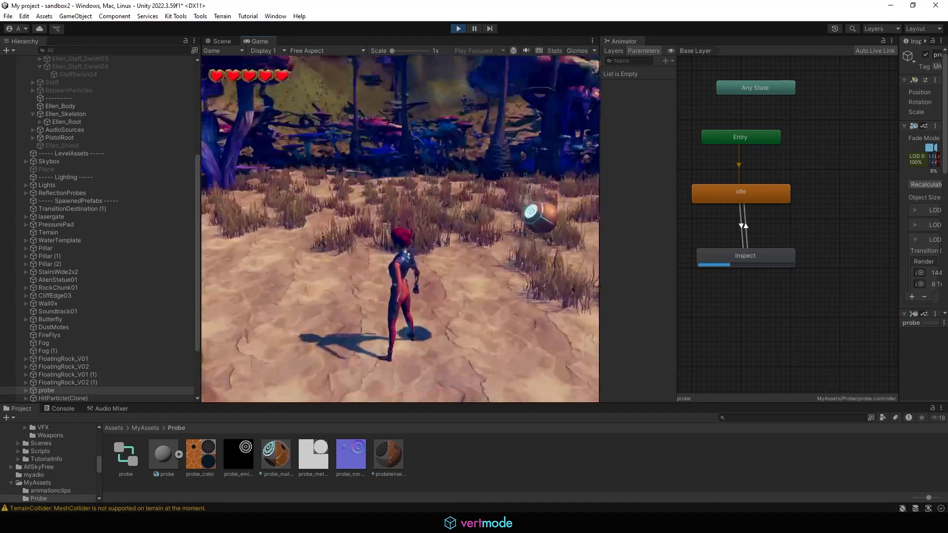
# - Pause the running play test to bring up the PAUSED menu, then leave it
pyautogui.press('Escape')
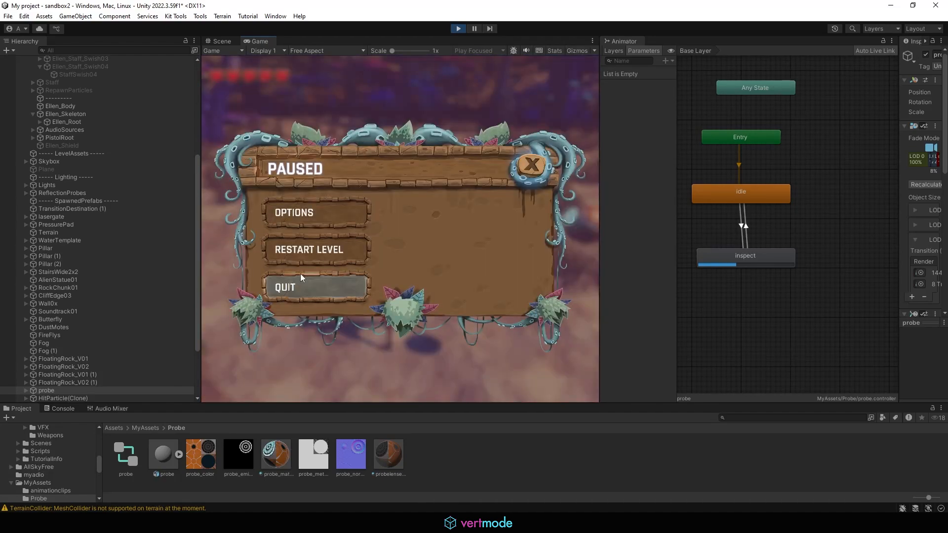
pyautogui.click(335, 283)
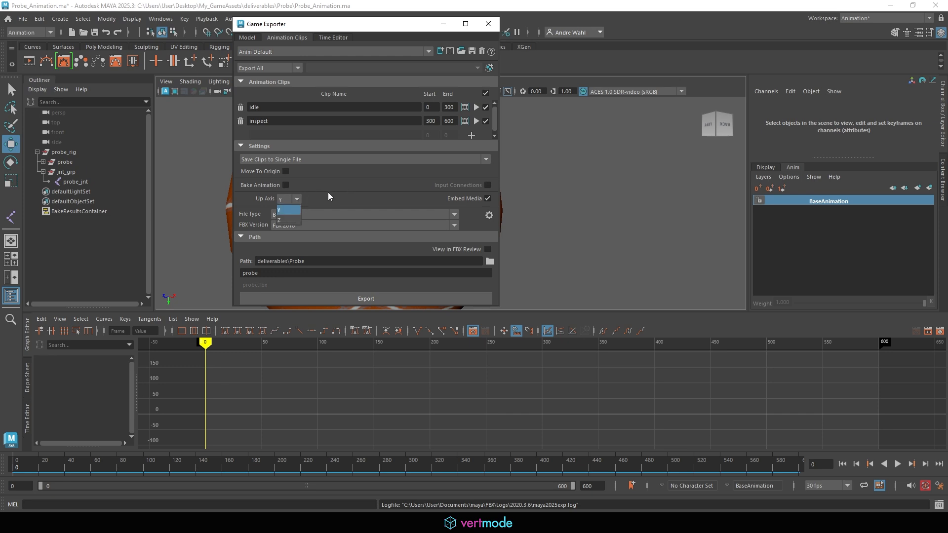
# - Leave the Game Exporter's Up Axis on Y for the idle and inspect clip export
pyautogui.click(290, 198)
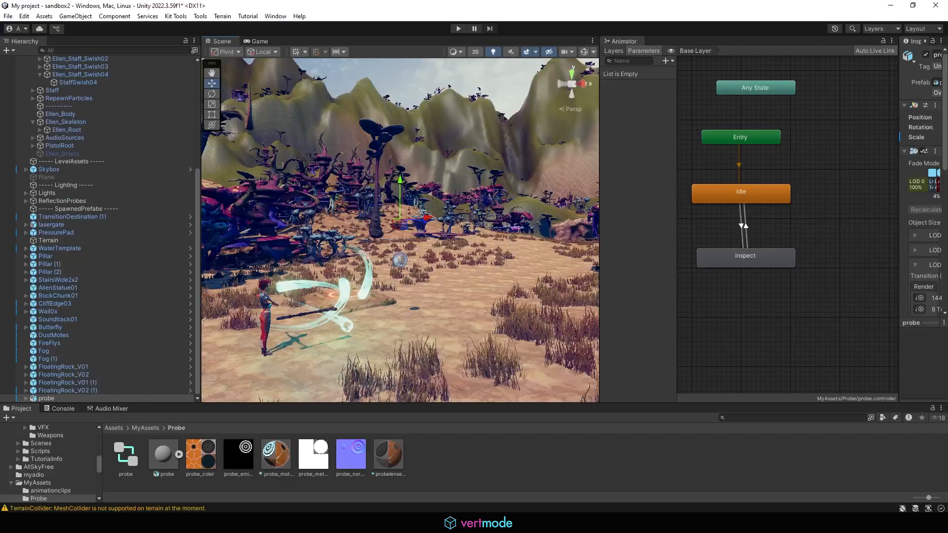
# - Check probe.fbx's Animation import settings for the idle 0–300 and inspect 300–600 clips
pyautogui.click(165, 455)
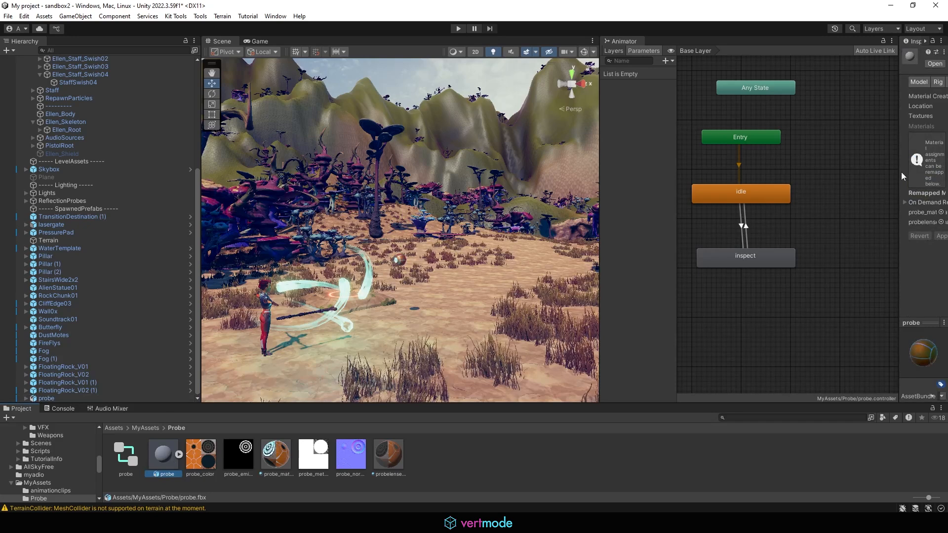
pyautogui.moveTo(899, 172); pyautogui.dragTo(530, 159)
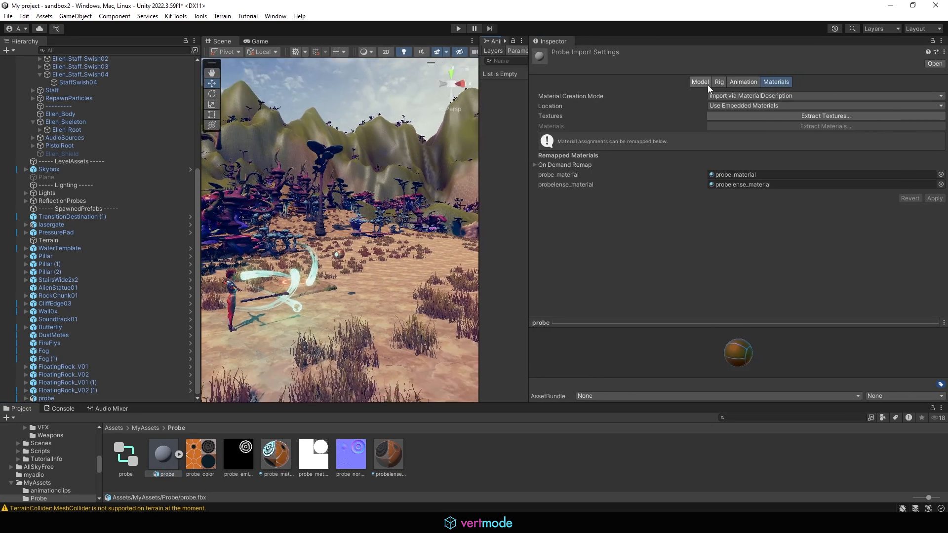
pyautogui.click(736, 82)
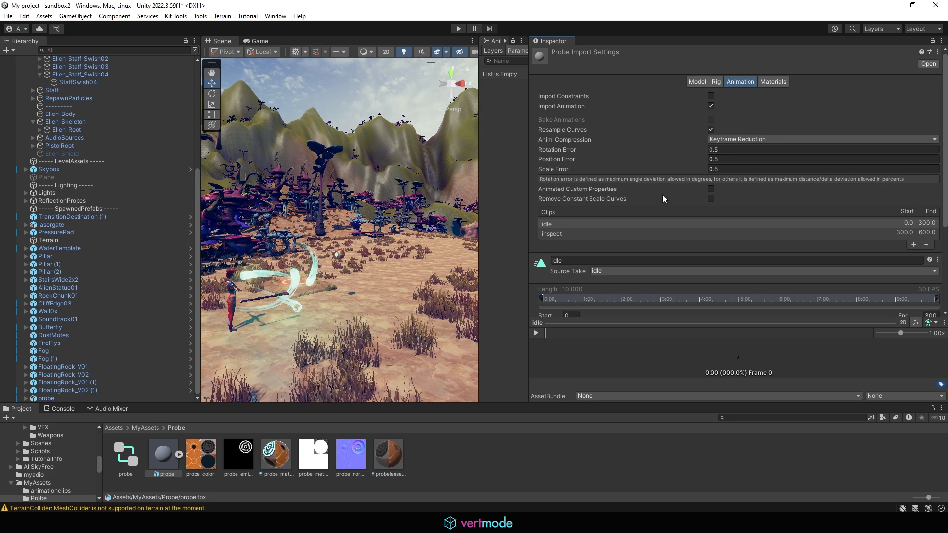
pyautogui.scroll(-5, 663, 198)
pyautogui.scroll(-1, 593, 193)
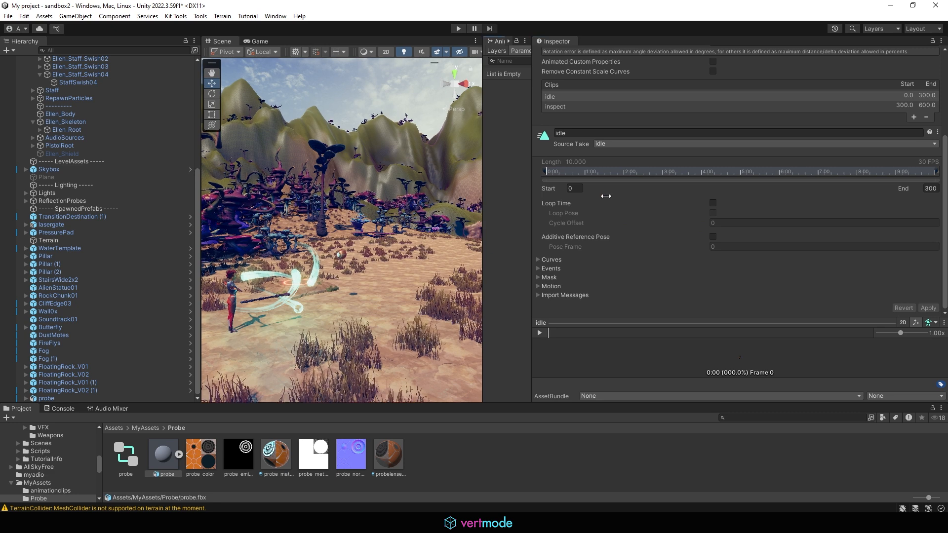
# - Select the probe in a widened Scene view to show its transform and LOD settings
pyautogui.moveTo(479, 196); pyautogui.dragTo(606, 195)
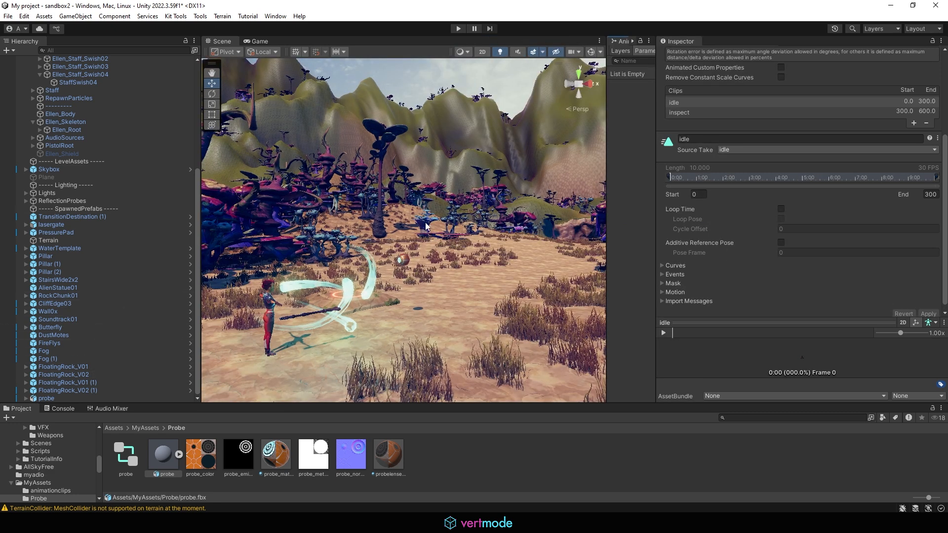
pyautogui.click(400, 259)
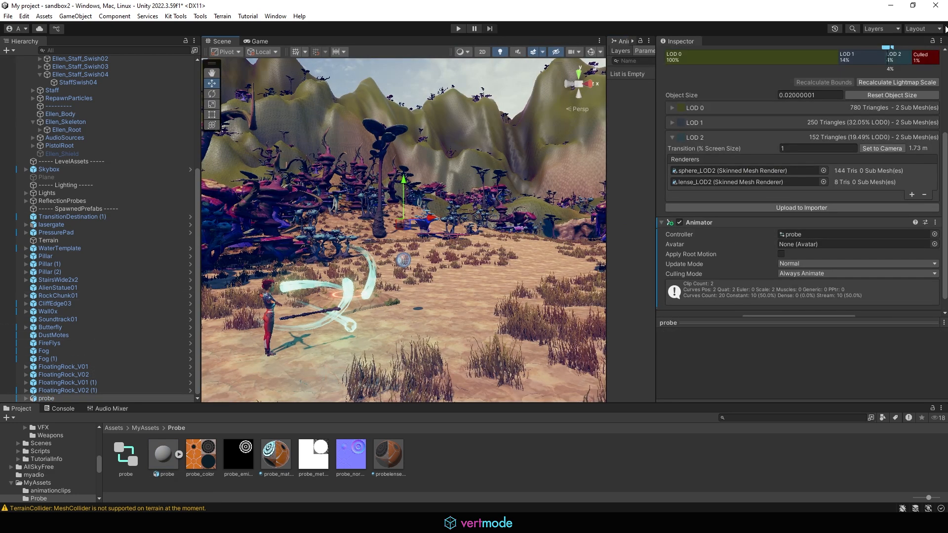
pyautogui.scroll(5, 780, 190)
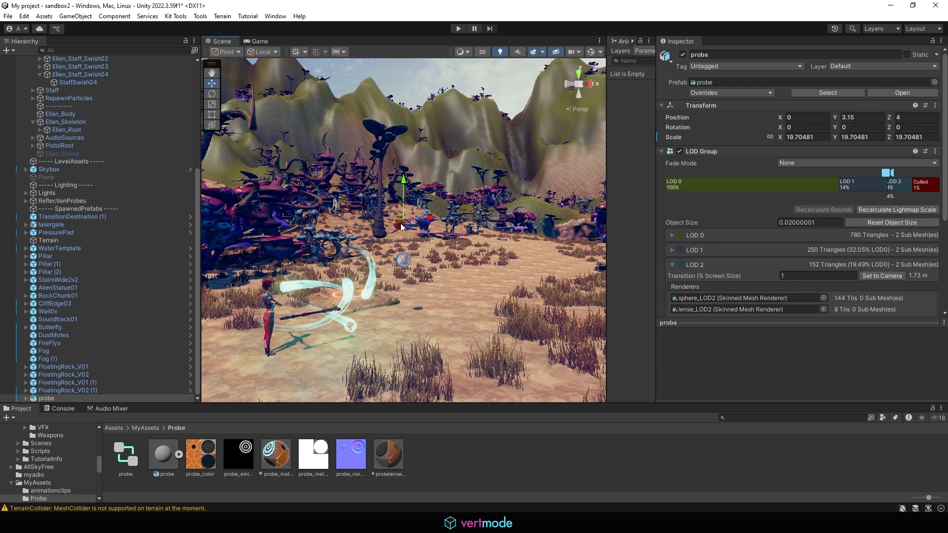
# - Rotate the scene probe to Z 180 and drag it down along Y nearer the ground
pyautogui.press('e')
pyautogui.moveTo(429, 234); pyautogui.dragTo(401, 59)
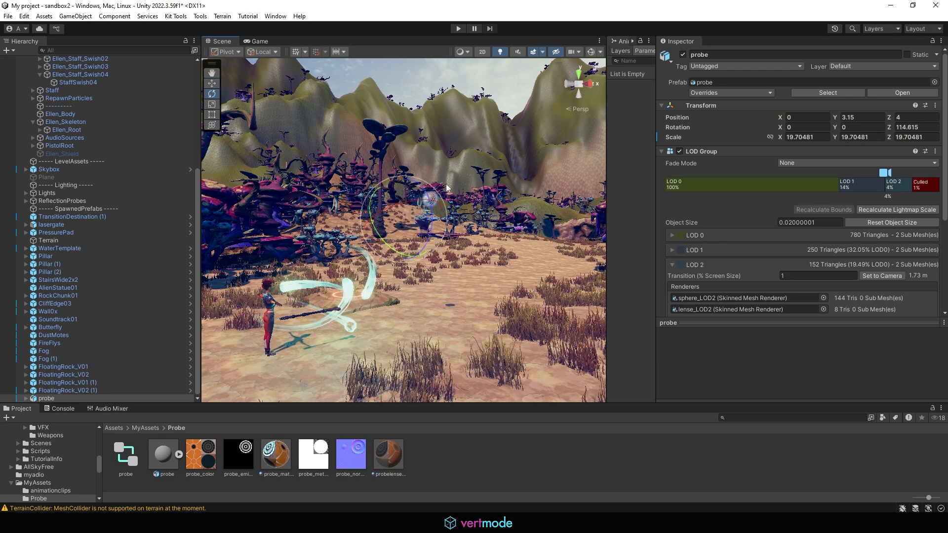
pyautogui.moveTo(433, 218); pyautogui.dragTo(420, 160)
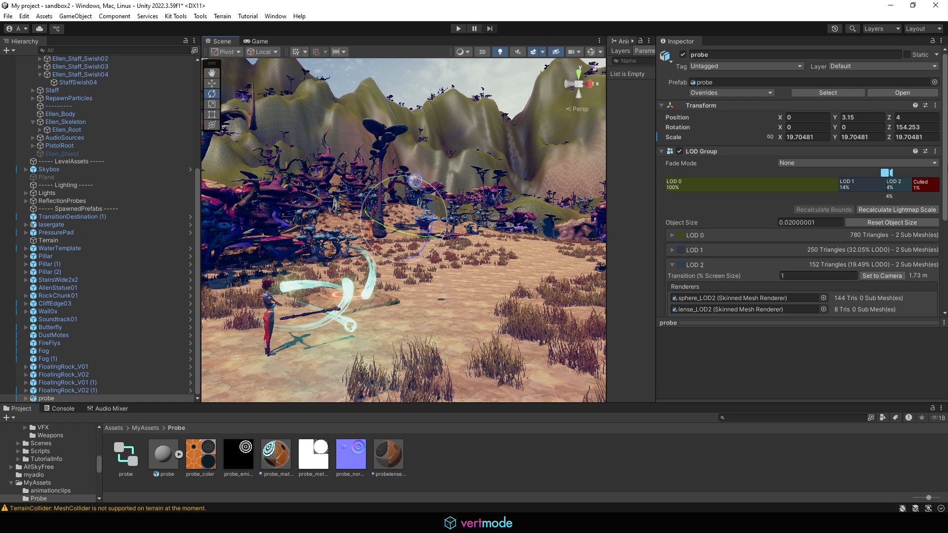
pyautogui.click(912, 127)
pyautogui.write('180')
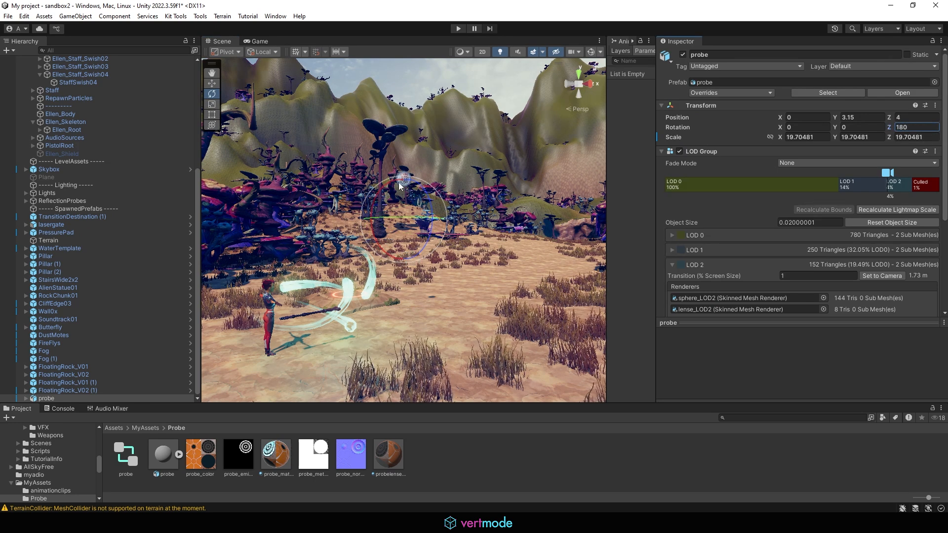
pyautogui.write('w')
pyautogui.moveTo(403, 218); pyautogui.dragTo(428, 335)
pyautogui.keyDown('alt'); pyautogui.moveTo(374, 355); pyautogui.dragTo(401, 324); pyautogui.keyUp('alt')
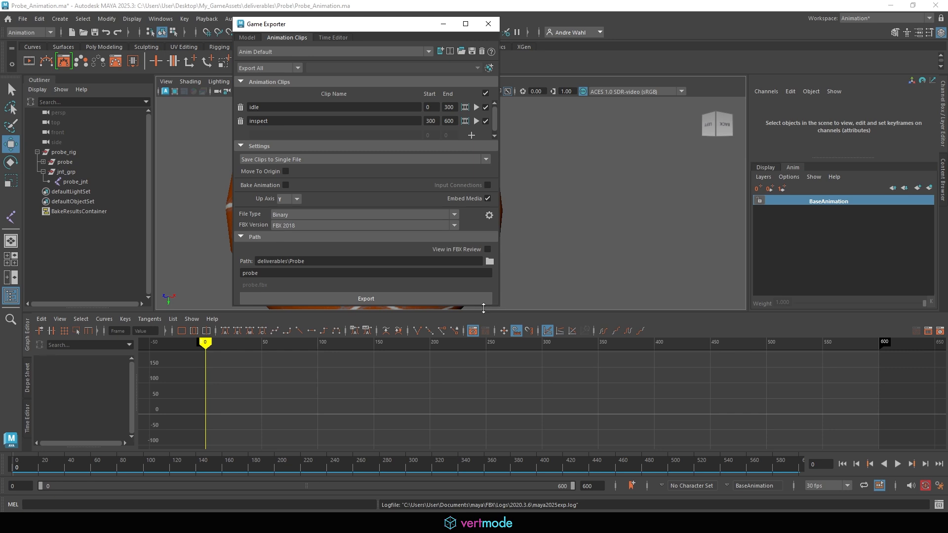
# - Drag the Game Exporter's bottom edge down to give the clip list more room
pyautogui.moveTo(483, 308); pyautogui.dragTo(484, 364)
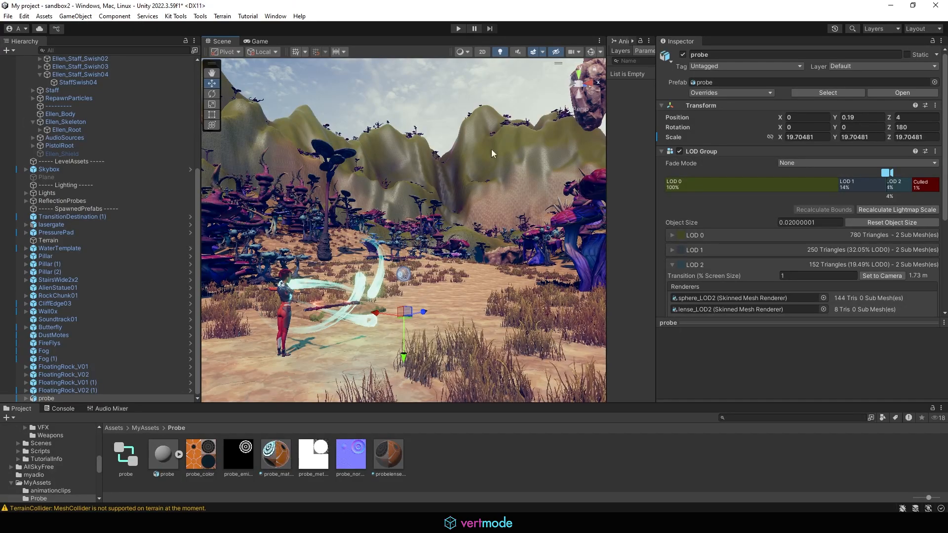
pyautogui.click(459, 29)
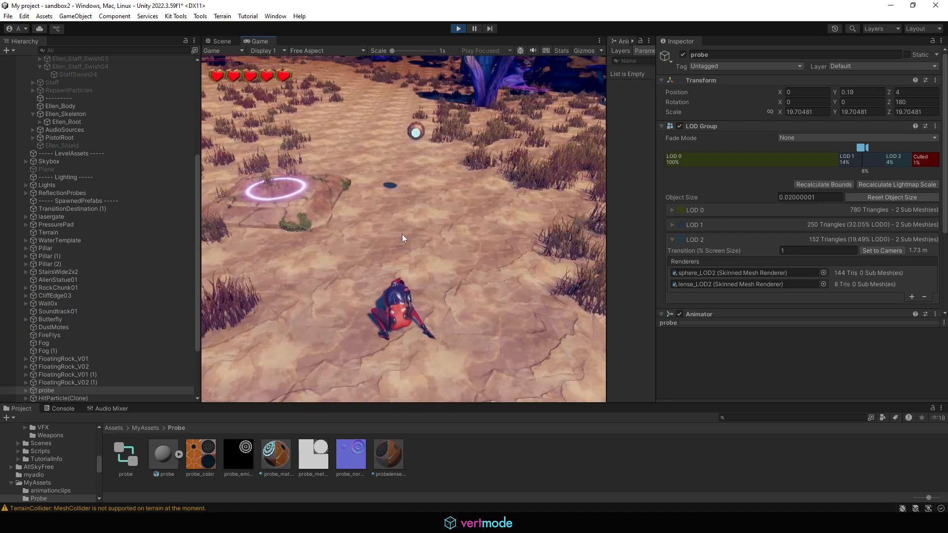
pyautogui.press('w')
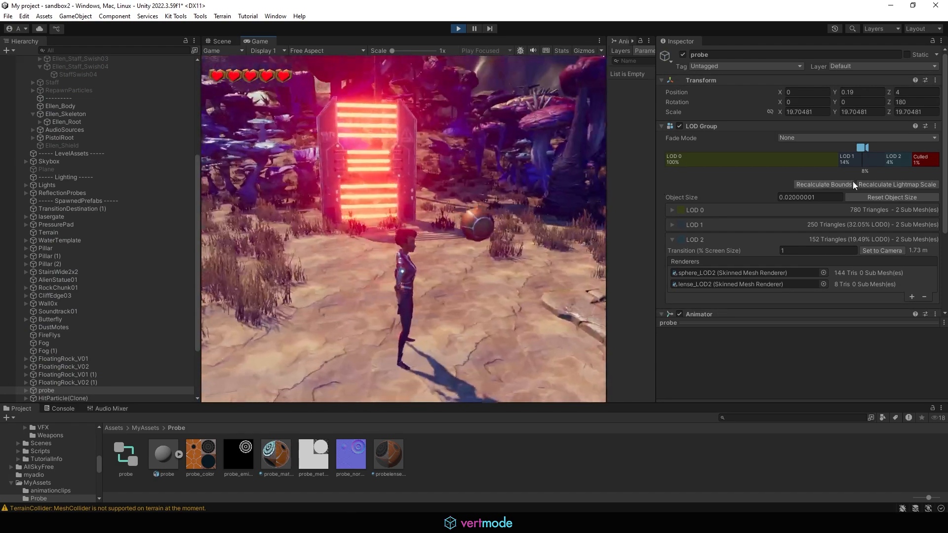
pyautogui.press('s')
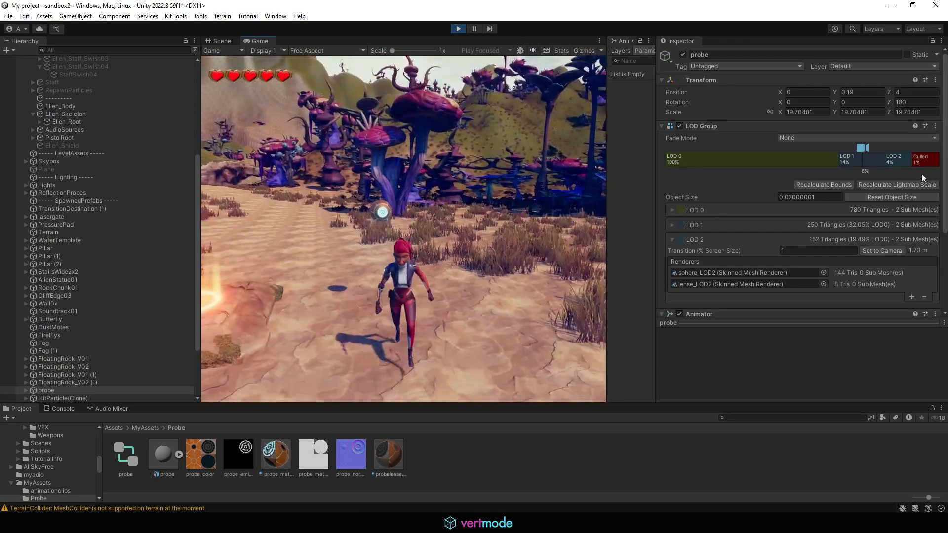
pyautogui.moveTo(607, 209); pyautogui.dragTo(544, 207)
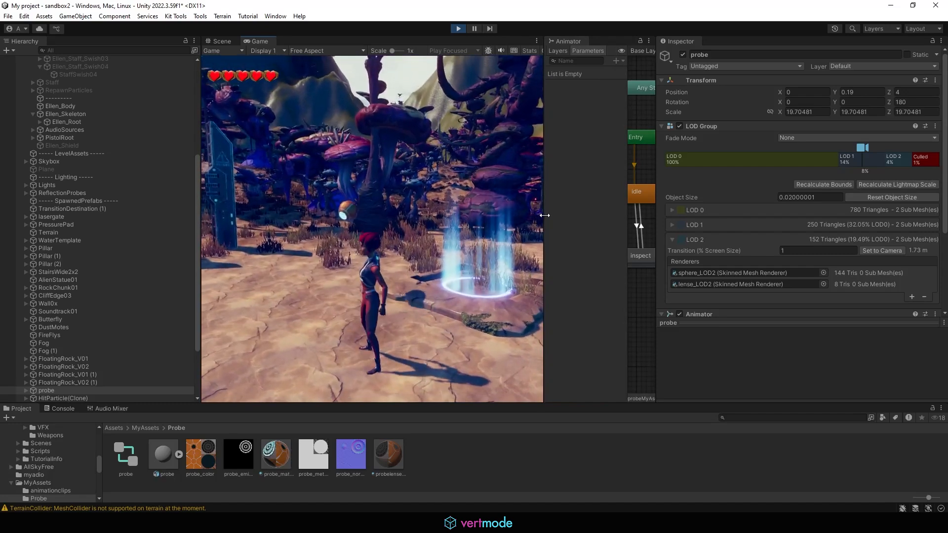
pyautogui.press('a')
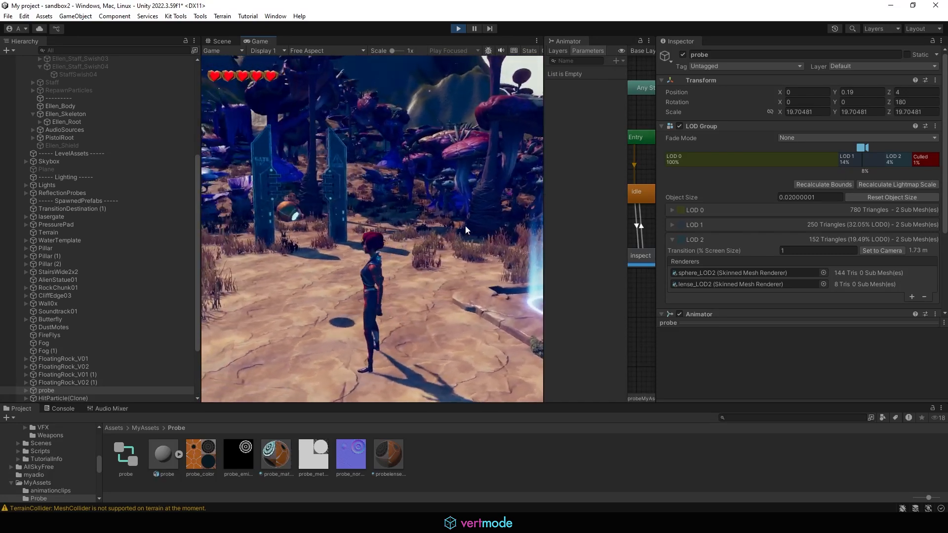
pyautogui.press('w')
pyautogui.press('w')
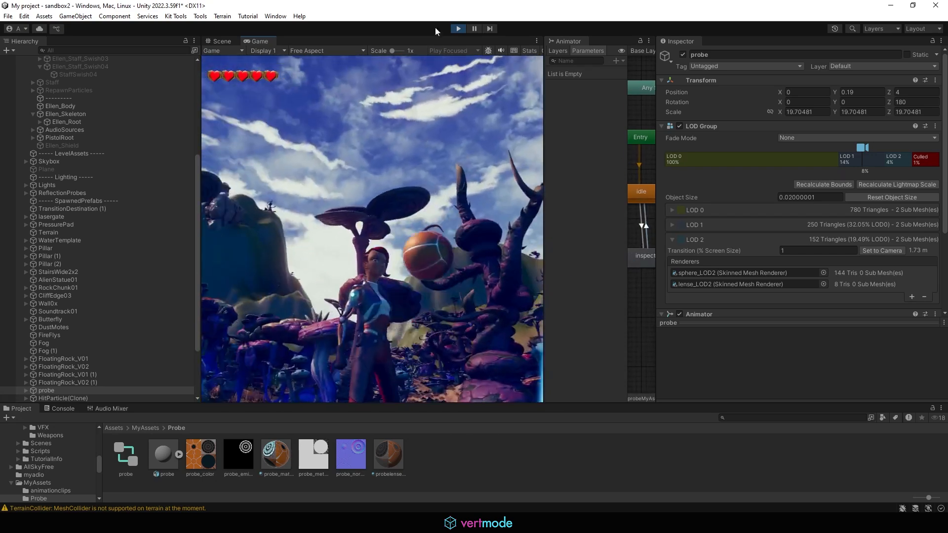
pyautogui.hotkey('ctrl', 'p')
pyautogui.moveTo(543, 231); pyautogui.dragTo(640, 225)
pyautogui.keyDown('alt'); pyautogui.moveTo(416, 309); pyautogui.dragTo(292, 350); pyautogui.keyUp('alt')
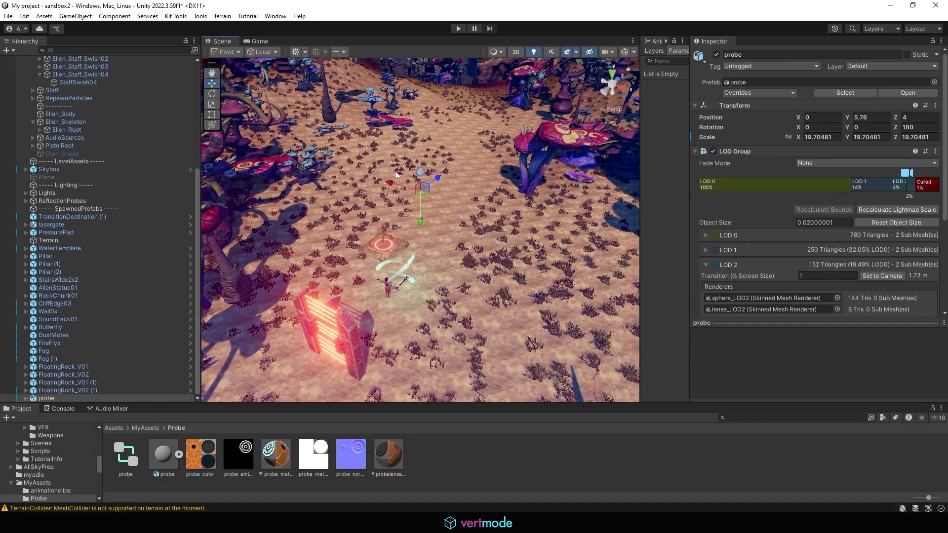
# - Slide the probe left along X toward -17.42 and frame the view on it
pyautogui.moveTo(398, 182); pyautogui.dragTo(310, 152)
pyautogui.hotkey('ctrl', 'z')
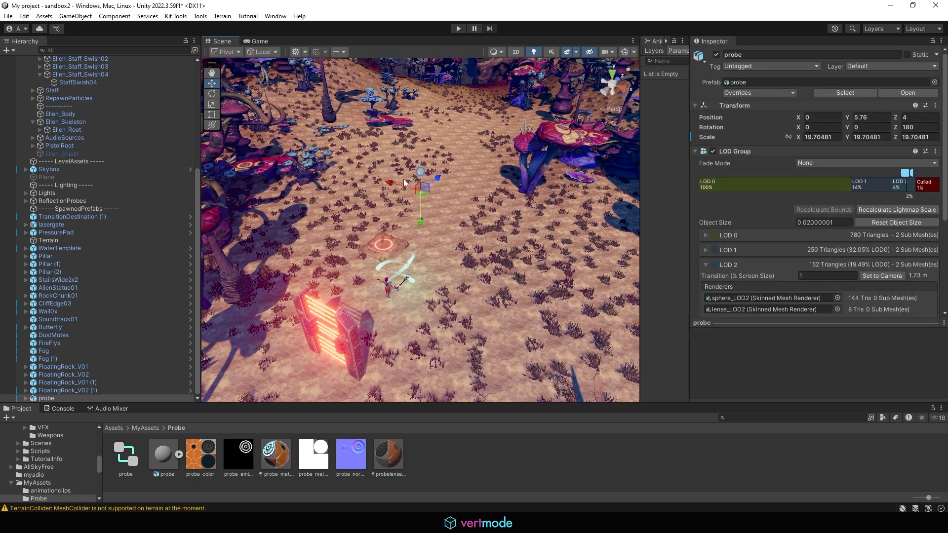
pyautogui.moveTo(404, 186); pyautogui.dragTo(285, 143)
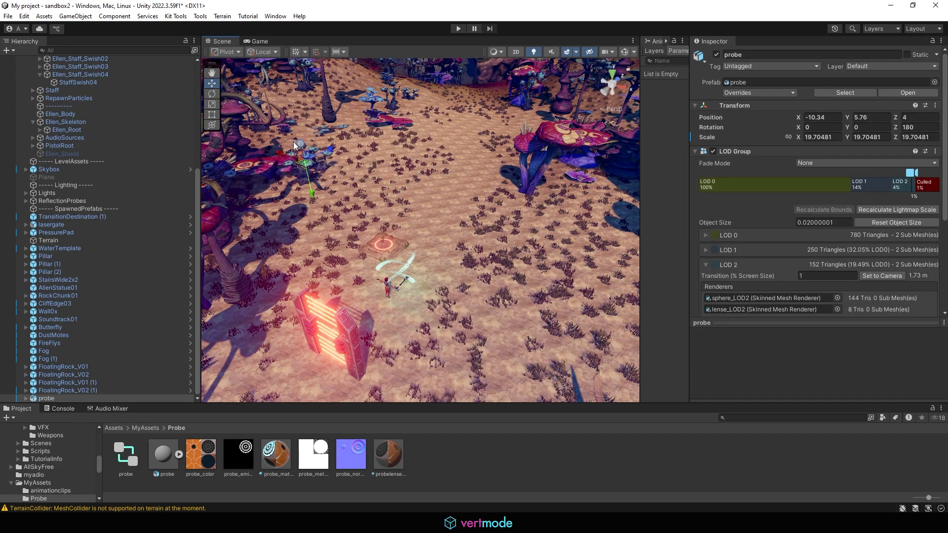
pyautogui.press('f')
pyautogui.scroll(-10, 294, 146)
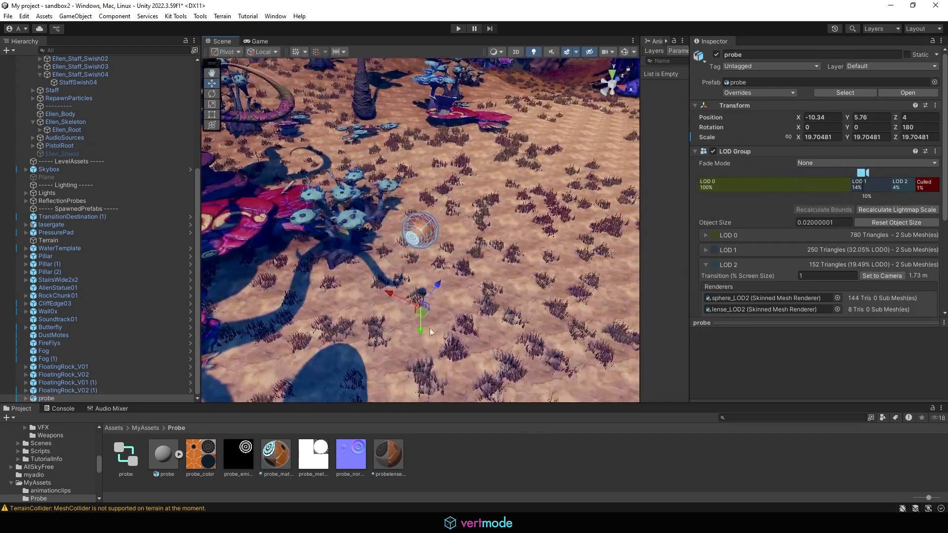
pyautogui.moveTo(432, 332); pyautogui.dragTo(456, 262, button='middle')
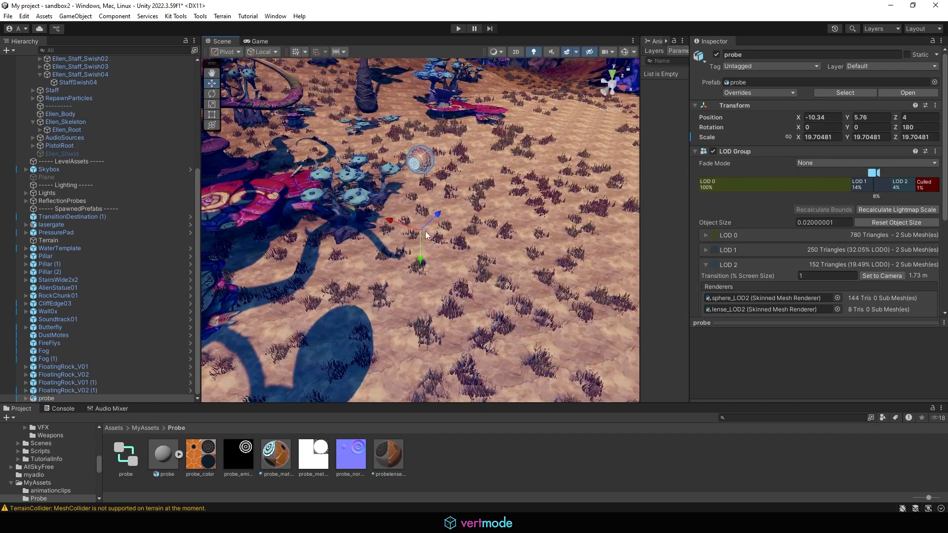
# - Shift the probe over toward Z 13.62 among the plants, orbiting to check placement
pyautogui.moveTo(426, 234); pyautogui.dragTo(363, 217)
pyautogui.scroll(-4, 447, 233)
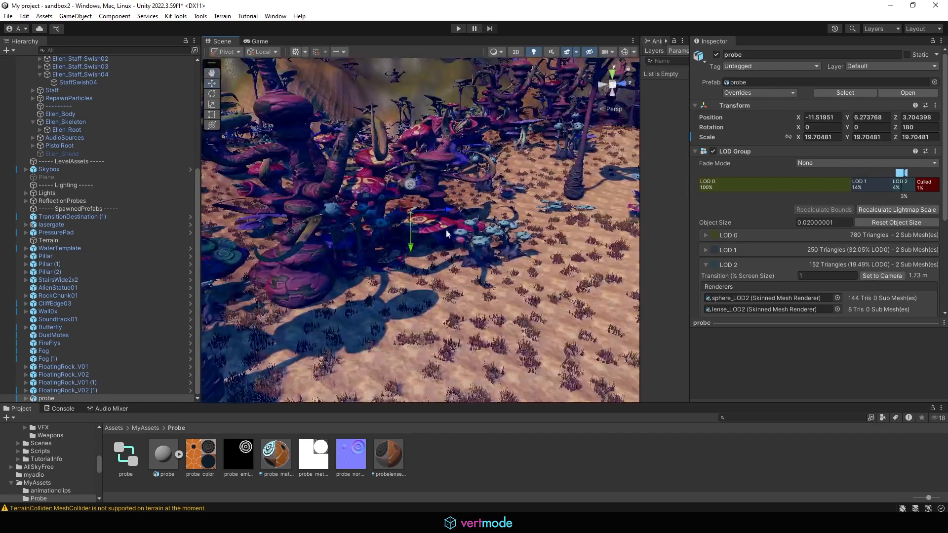
pyautogui.keyDown('alt'); pyautogui.moveTo(447, 232); pyautogui.dragTo(353, 231); pyautogui.keyUp('alt')
pyautogui.scroll(-4, 396, 229)
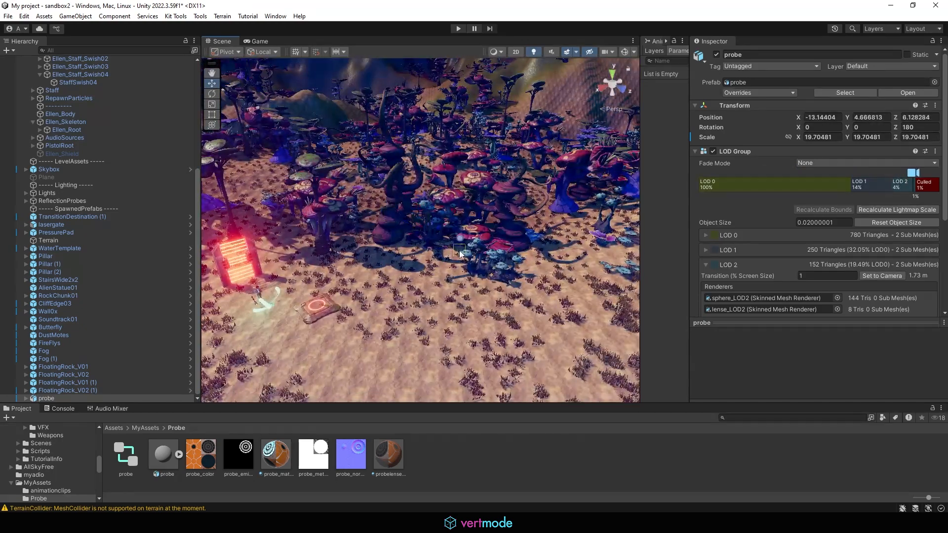
pyautogui.moveTo(495, 276); pyautogui.dragTo(496, 287)
pyautogui.press('f')
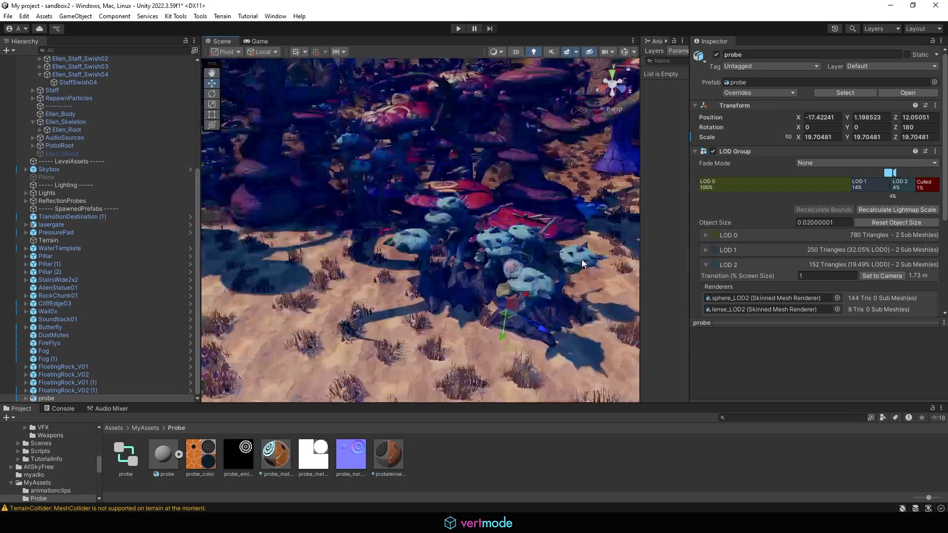
pyautogui.scroll(-6, 281, 285)
pyautogui.scroll(-5, 279, 283)
# - Raise the probe to Y 2.06 and toggle its selection to check its textured look
pyautogui.keyDown('alt'); pyautogui.moveTo(280, 283); pyautogui.dragTo(402, 212); pyautogui.keyUp('alt')
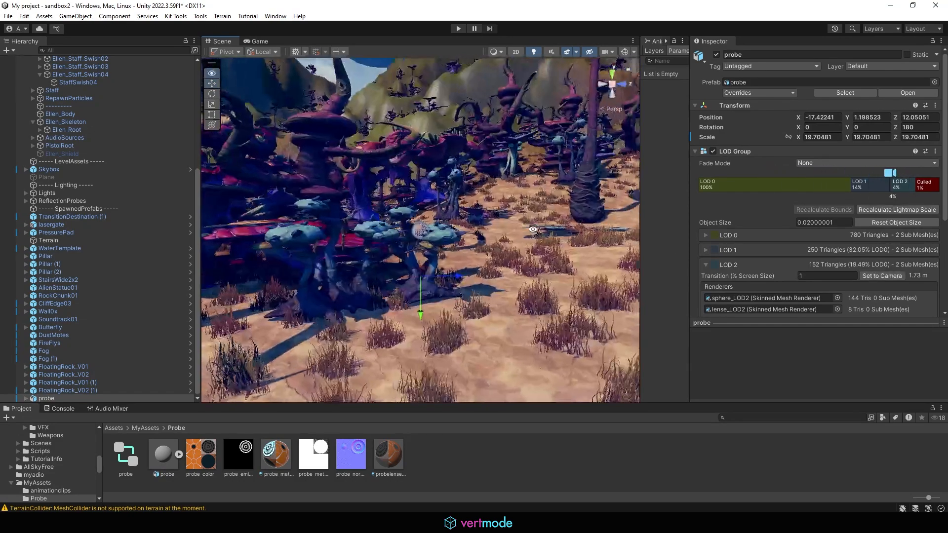
pyautogui.moveTo(416, 303); pyautogui.dragTo(415, 277)
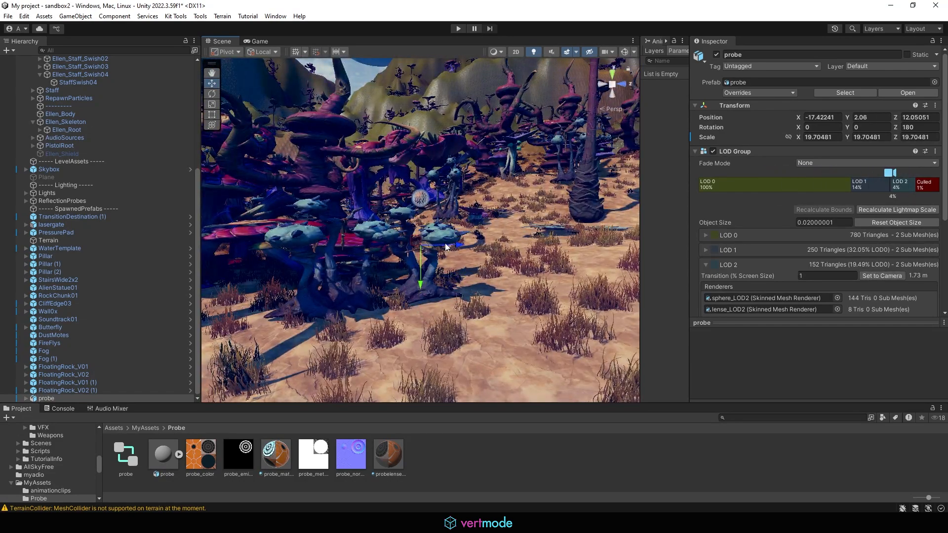
pyautogui.click(515, 241)
pyautogui.click(448, 238)
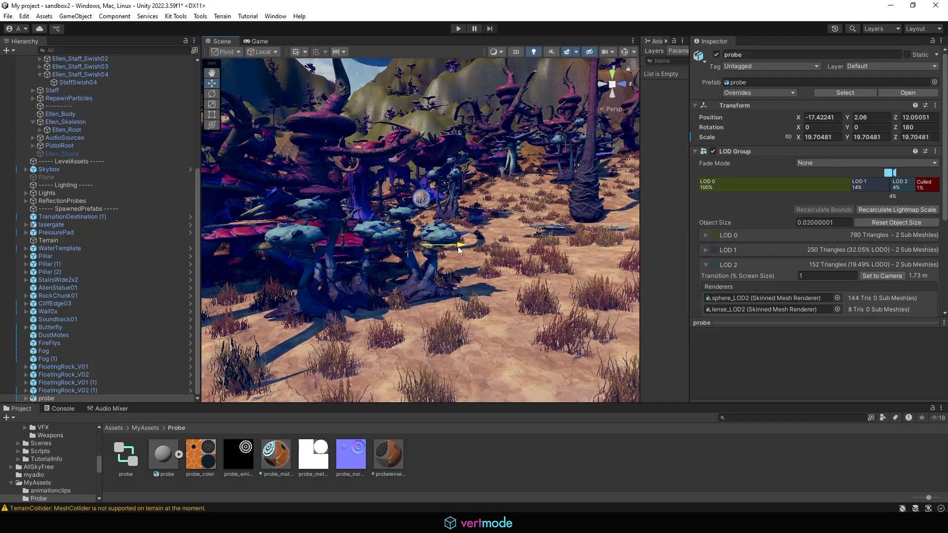
pyautogui.keyDown('alt'); pyautogui.moveTo(513, 250); pyautogui.dragTo(435, 239); pyautogui.keyUp('alt')
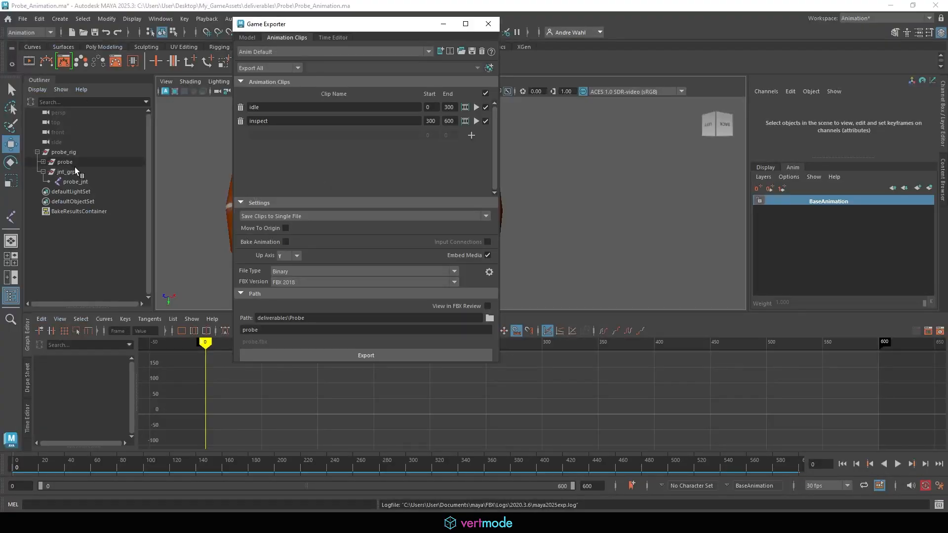
# - Select probe_rig, probe and jnt_grp in the Outliner, enlarging the channel list
pyautogui.click(63, 152)
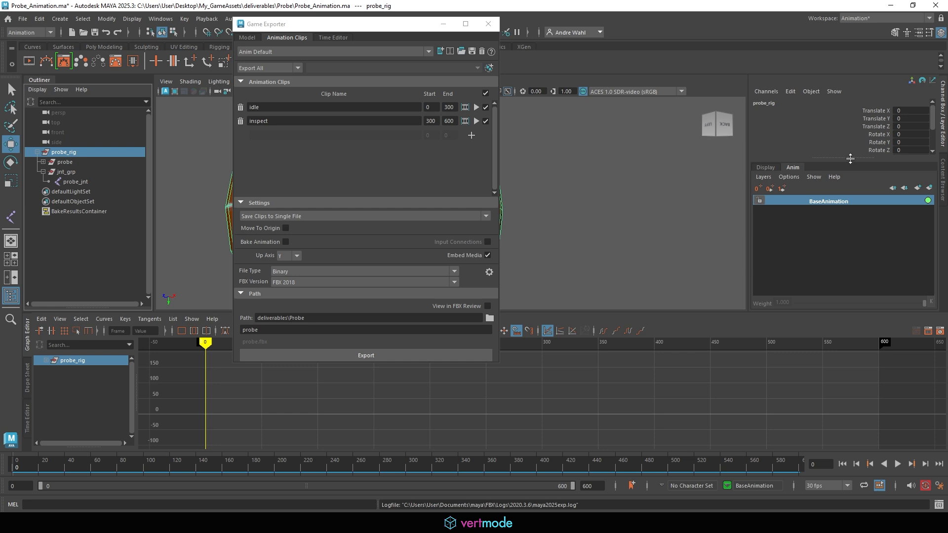
pyautogui.moveTo(847, 158); pyautogui.dragTo(856, 235)
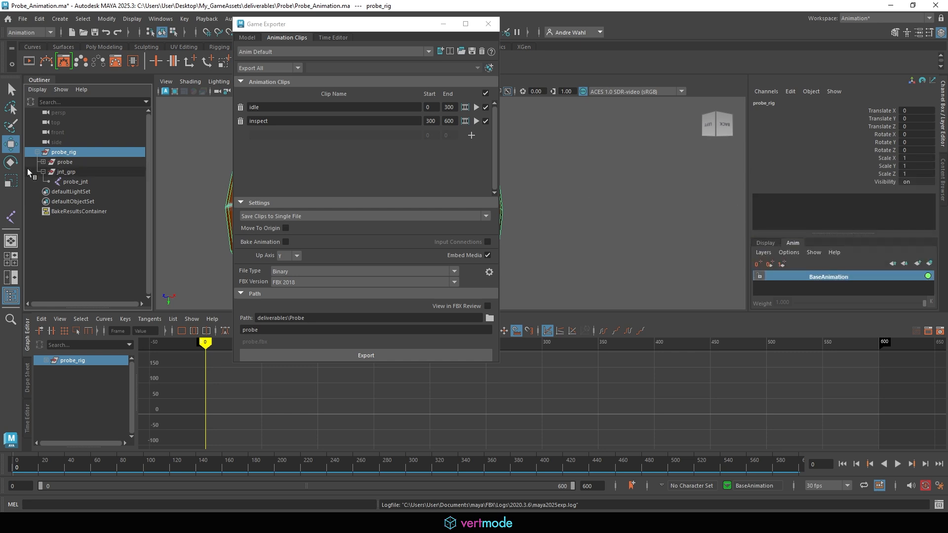
pyautogui.click(72, 164)
pyautogui.click(77, 172)
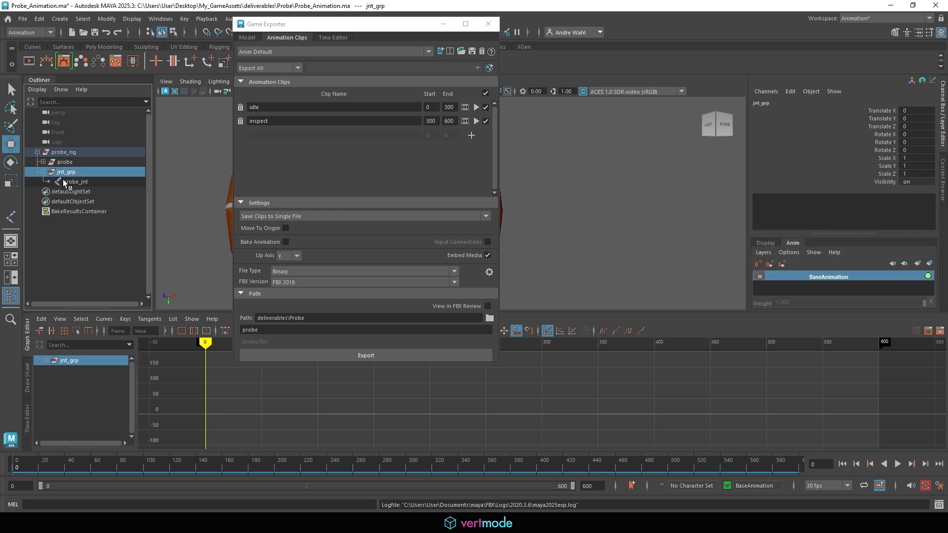
pyautogui.moveTo(77, 173); pyautogui.dragTo(45, 165)
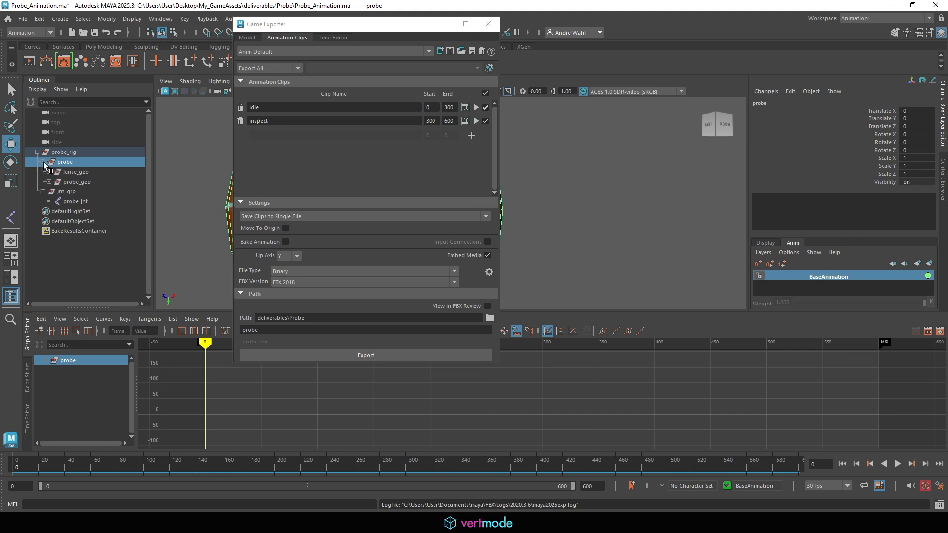
# - Expand and collapse lense_geo and probe_geo, then fold probe_rig back to one entry
pyautogui.click(48, 172)
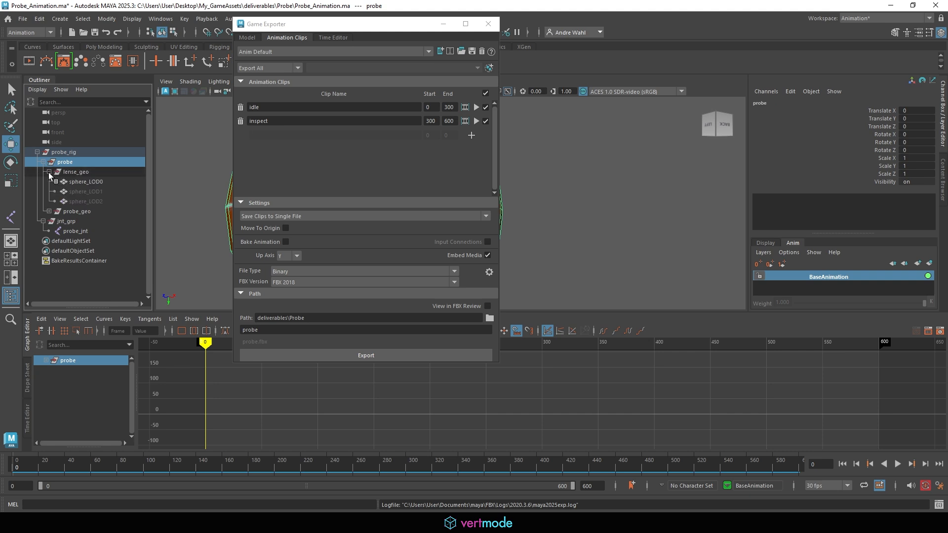
pyautogui.click(50, 173)
pyautogui.click(50, 182)
pyautogui.click(50, 182)
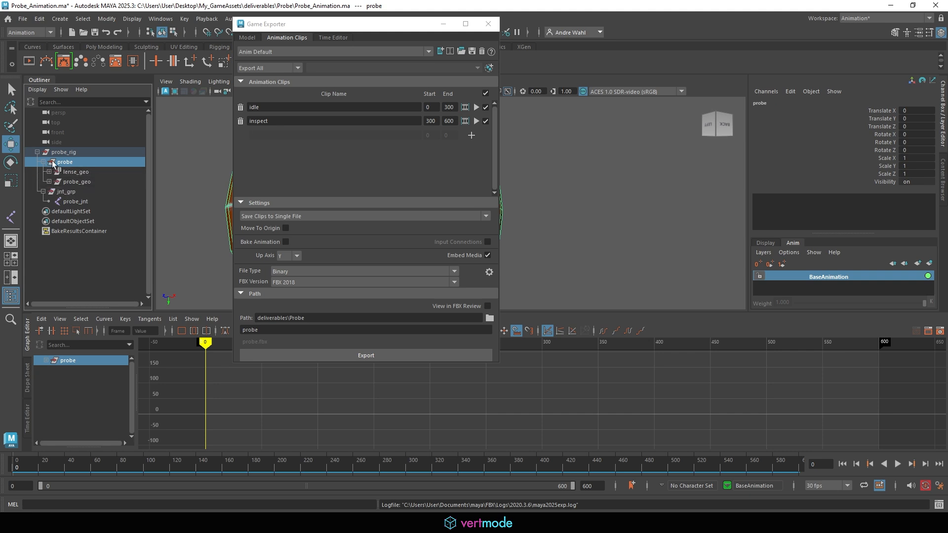
pyautogui.click(43, 162)
pyautogui.click(37, 153)
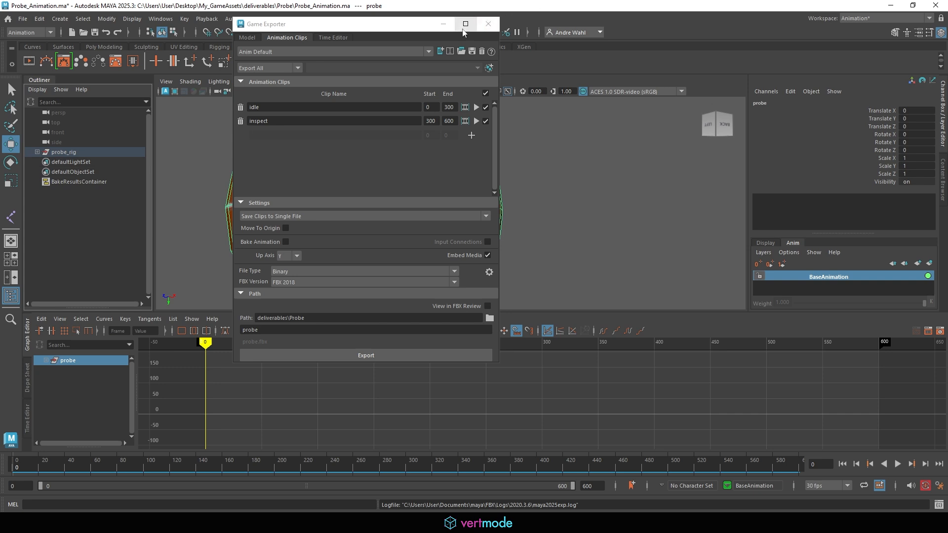
pyautogui.click(444, 24)
# - Tumble and zoom the perspective view out for a wider look at the probe from above
pyautogui.scroll(-8, 276, 170)
pyautogui.keyDown('alt'); pyautogui.moveTo(366, 198); pyautogui.dragTo(300, 247); pyautogui.keyUp('alt')
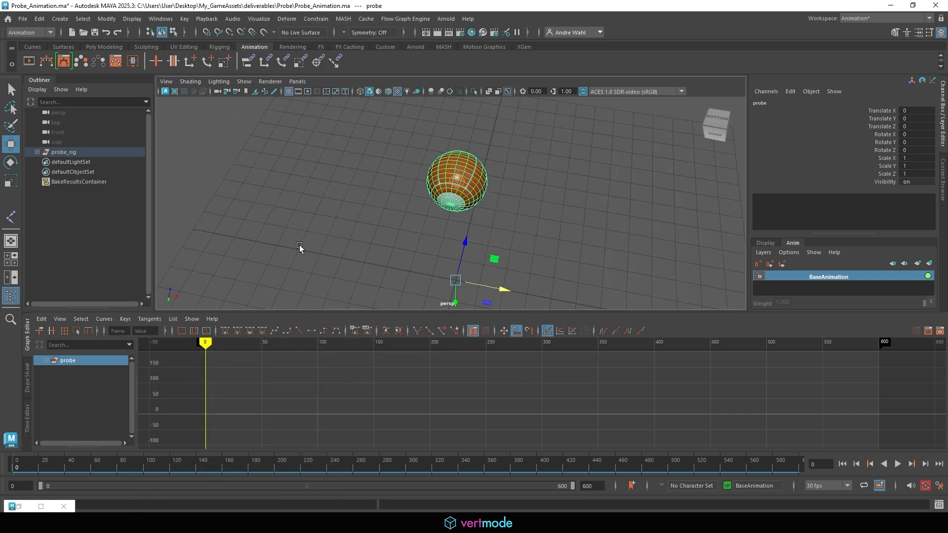
pyautogui.scroll(-4, 300, 246)
pyautogui.keyDown('alt'); pyautogui.moveTo(472, 205); pyautogui.dragTo(465, 225); pyautogui.keyUp('alt')
pyautogui.scroll(-5, 335, 207)
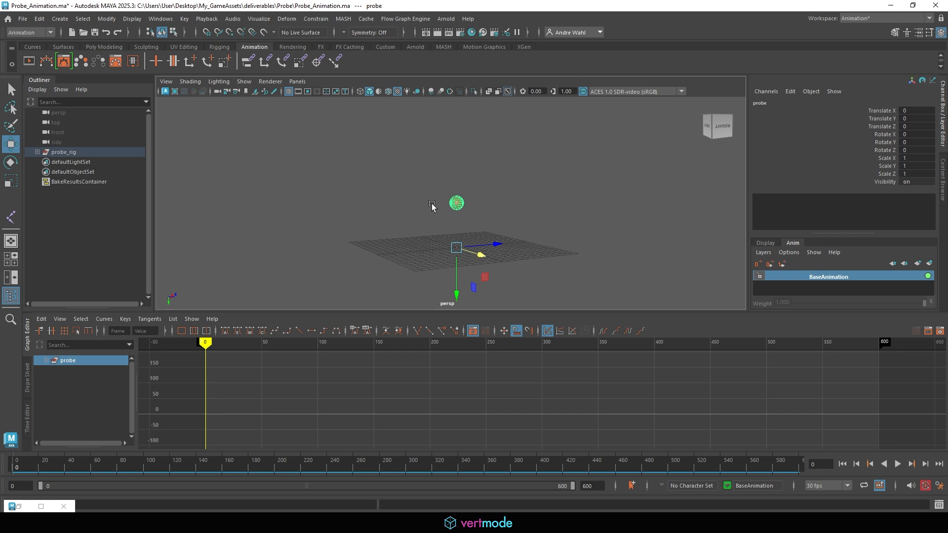
pyautogui.keyDown('alt'); pyautogui.moveTo(548, 257); pyautogui.dragTo(471, 231); pyautogui.keyUp('alt')
pyautogui.keyDown('alt'); pyautogui.moveTo(376, 274); pyautogui.dragTo(331, 279); pyautogui.keyUp('alt')
# - Play back the probe animation, then stop it back at frame 0
pyautogui.hotkey('alt', 'v')
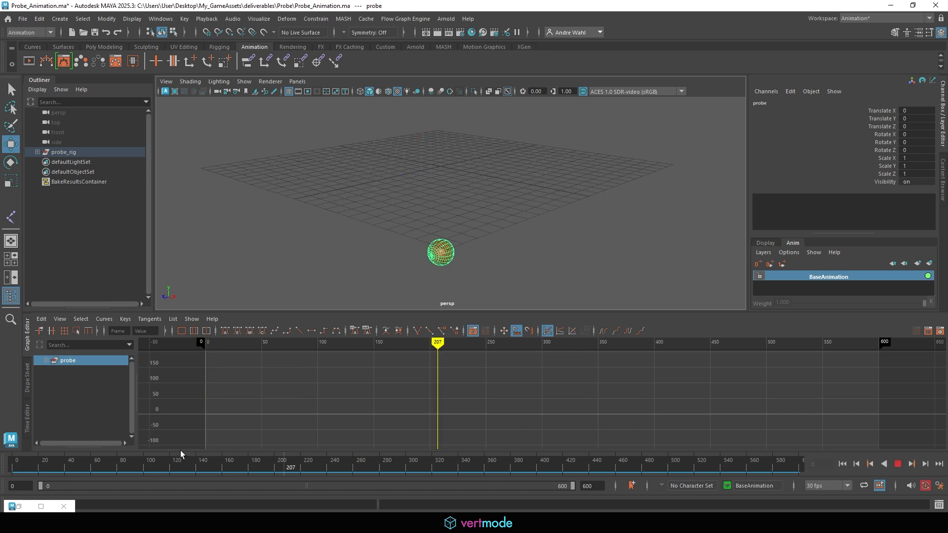
pyautogui.press('Escape')
pyautogui.keyDown('alt'); pyautogui.moveTo(565, 182); pyautogui.dragTo(526, 190); pyautogui.keyUp('alt')
pyautogui.keyDown('alt'); pyautogui.moveTo(486, 225); pyautogui.dragTo(495, 280); pyautogui.keyUp('alt')
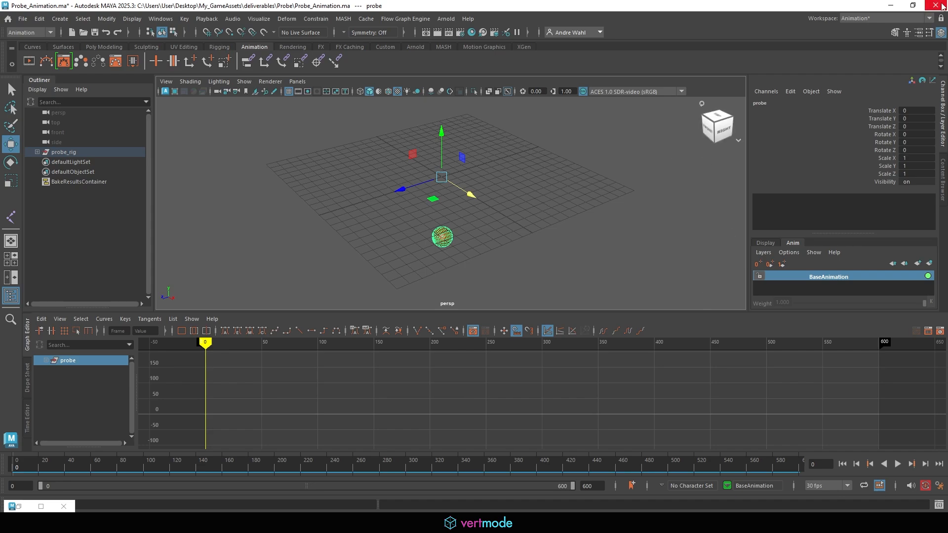
pyautogui.click(892, 5)
# - Enter Play mode and run Ellen with WASD past the spiky blue plants toward the probe
pyautogui.keyDown('alt'); pyautogui.moveTo(484, 228); pyautogui.dragTo(465, 218); pyautogui.keyUp('alt')
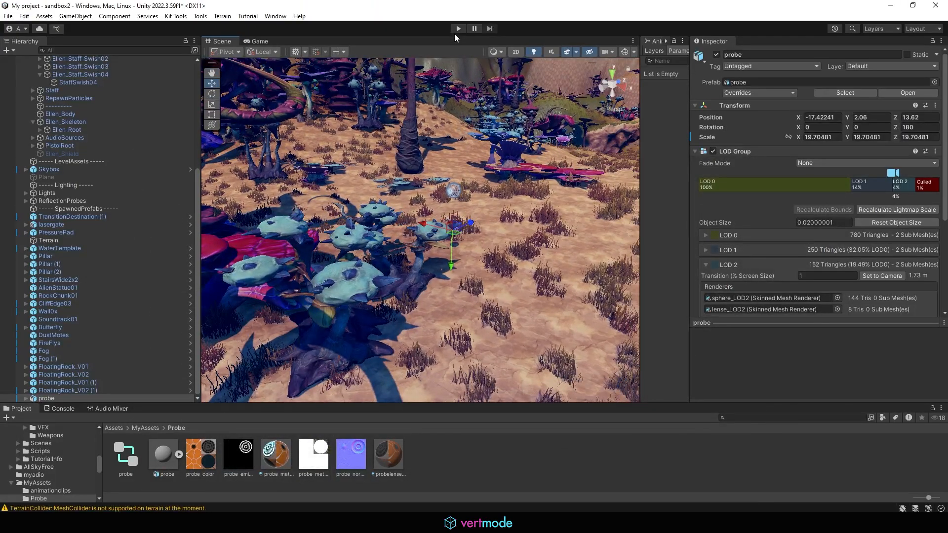
pyautogui.click(456, 28)
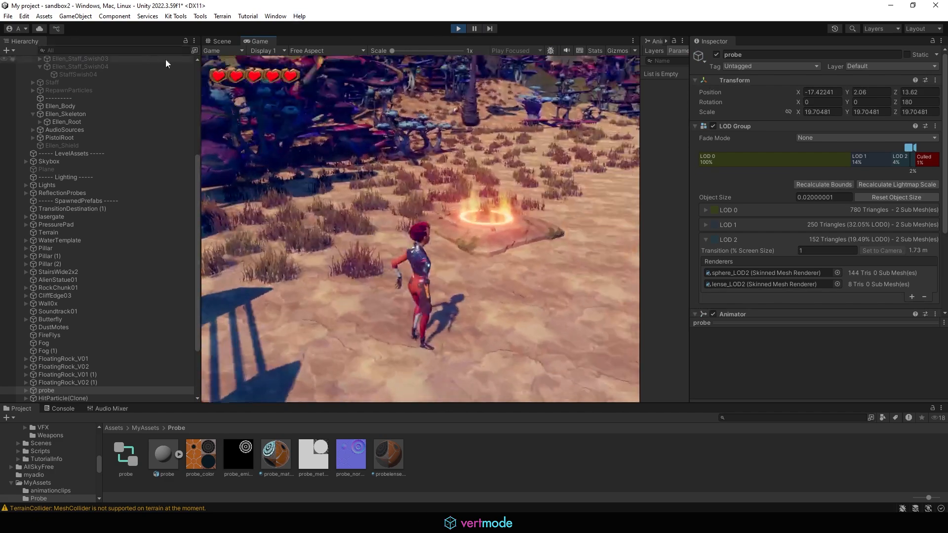
pyautogui.press('w')
pyautogui.press('w')
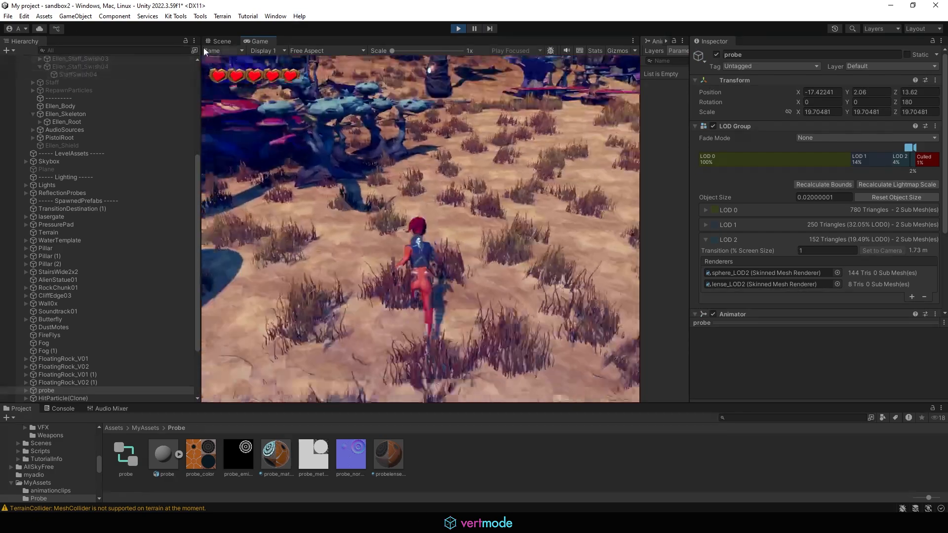
pyautogui.press('d')
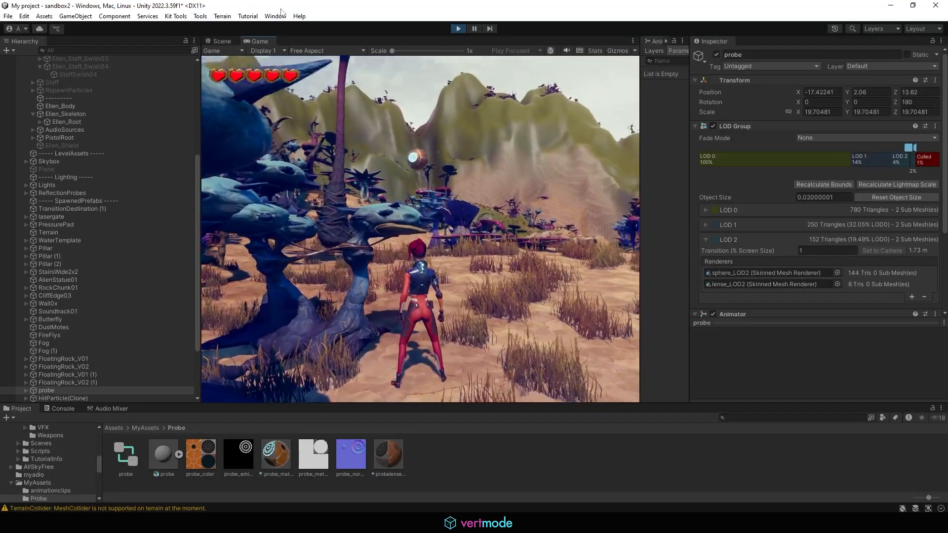
pyautogui.press('d')
pyautogui.press('a')
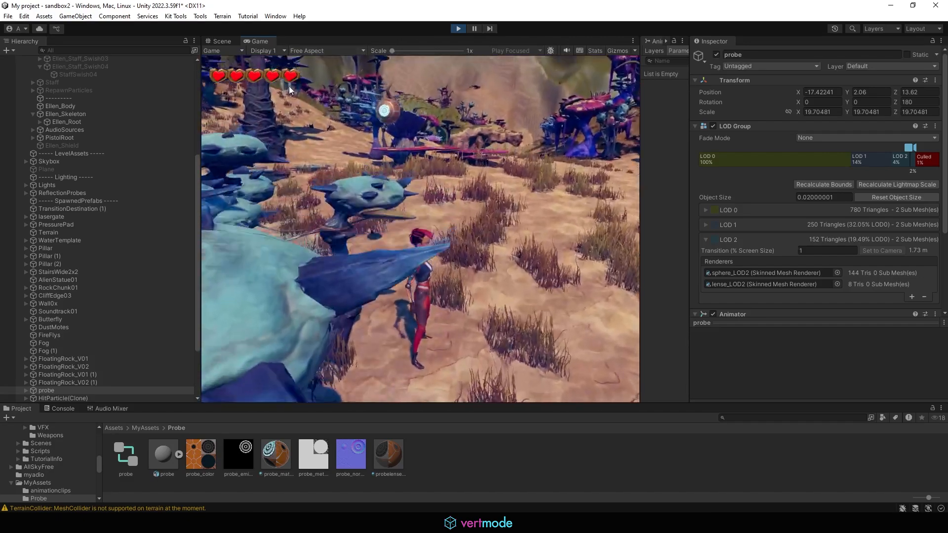
pyautogui.press('w')
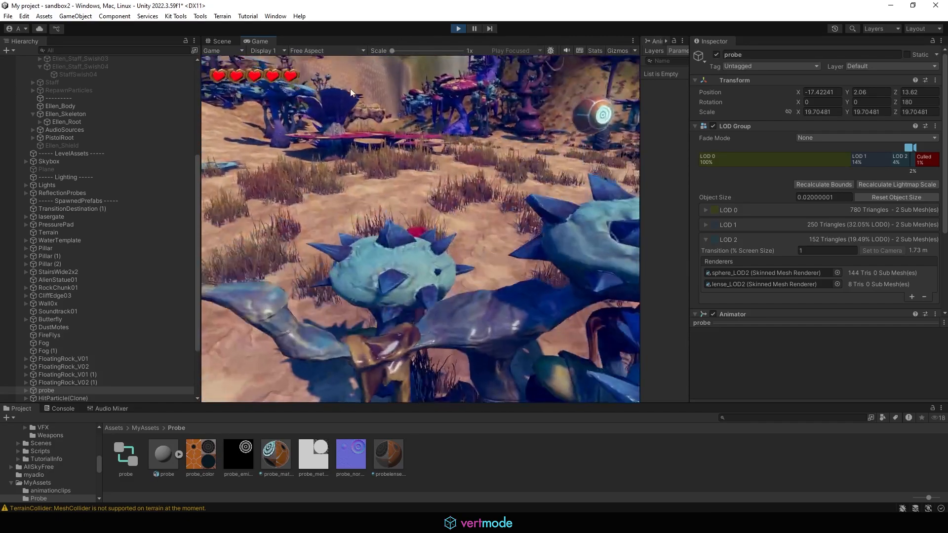
pyautogui.press('w')
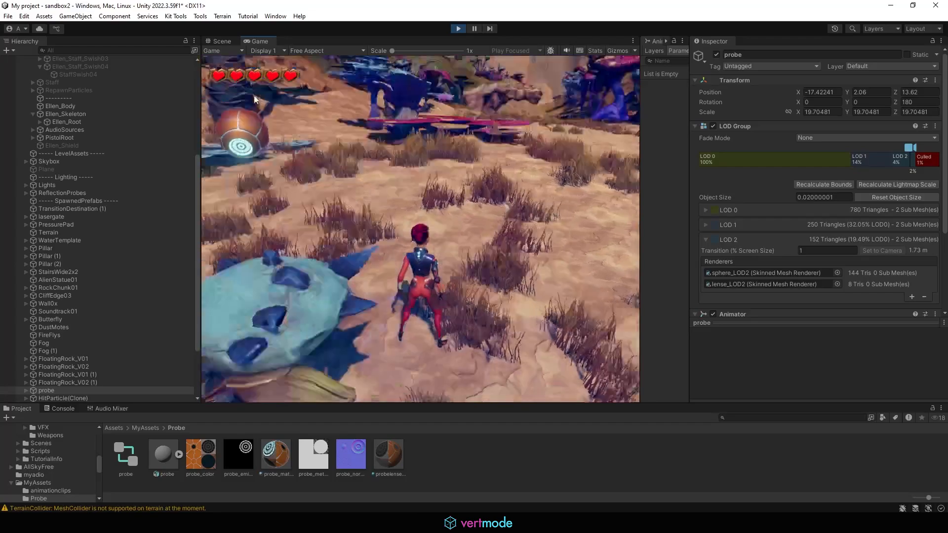
pyautogui.press('w')
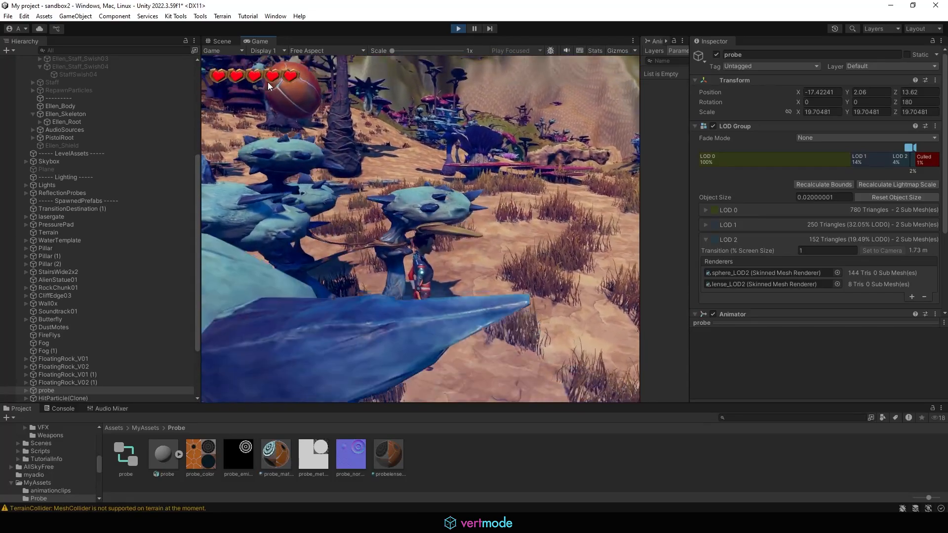
# - Stop the play test and adjust the probe's LOD ranges, shrinking LOD 2 to almost nothing
pyautogui.press('w')
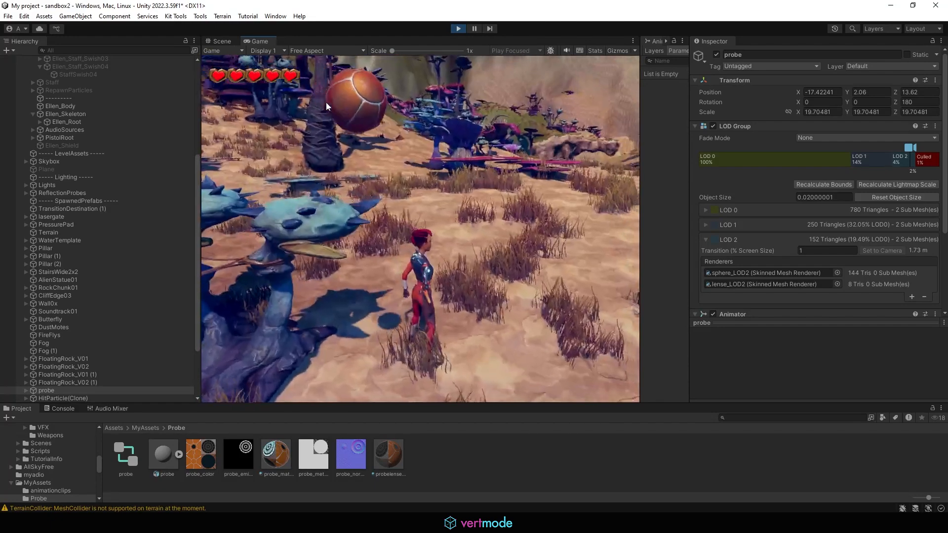
pyautogui.click(457, 29)
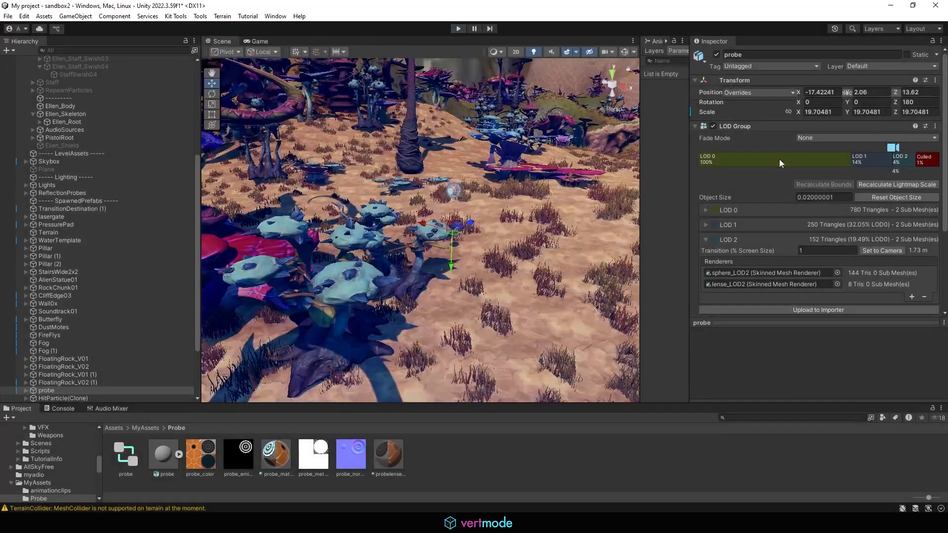
pyautogui.moveTo(853, 183)
pyautogui.mouseDown()
pyautogui.moveTo(902, 194)
pyautogui.moveTo(699, 187)
pyautogui.mouseUp()
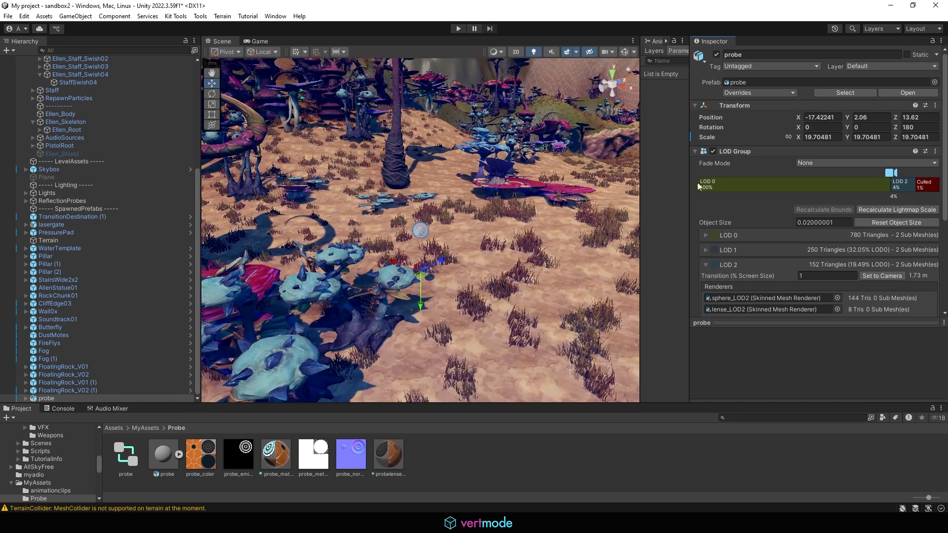
pyautogui.moveTo(892, 187)
pyautogui.mouseDown()
pyautogui.moveTo(841, 186)
pyautogui.moveTo(936, 191)
pyautogui.moveTo(917, 184)
pyautogui.moveTo(926, 187)
pyautogui.mouseUp()
pyautogui.click(911, 183)
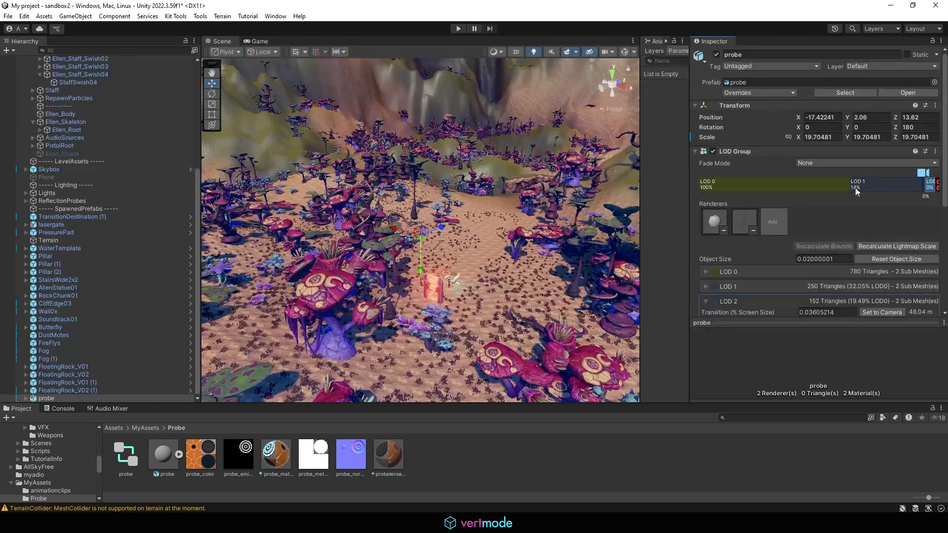
pyautogui.moveTo(851, 187); pyautogui.dragTo(892, 181)
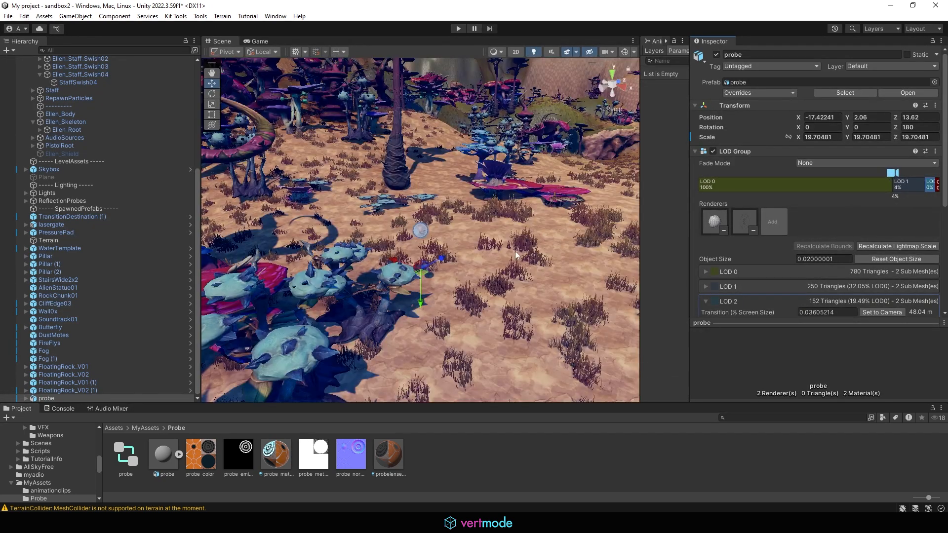
# - Deselect to view the rendered probe, then reselect it in the Hierarchy to show its LOD Group
pyautogui.click(483, 228)
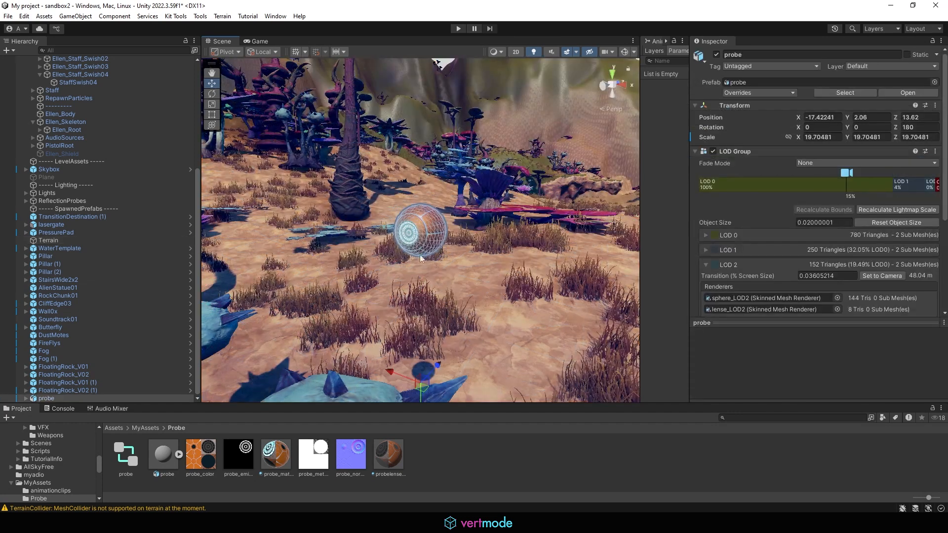
pyautogui.click(476, 467)
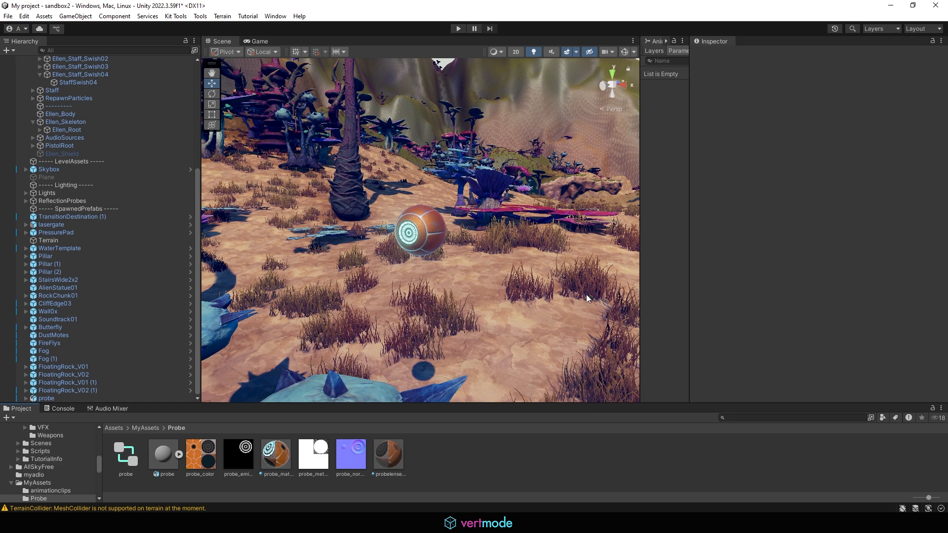
pyautogui.click(420, 244)
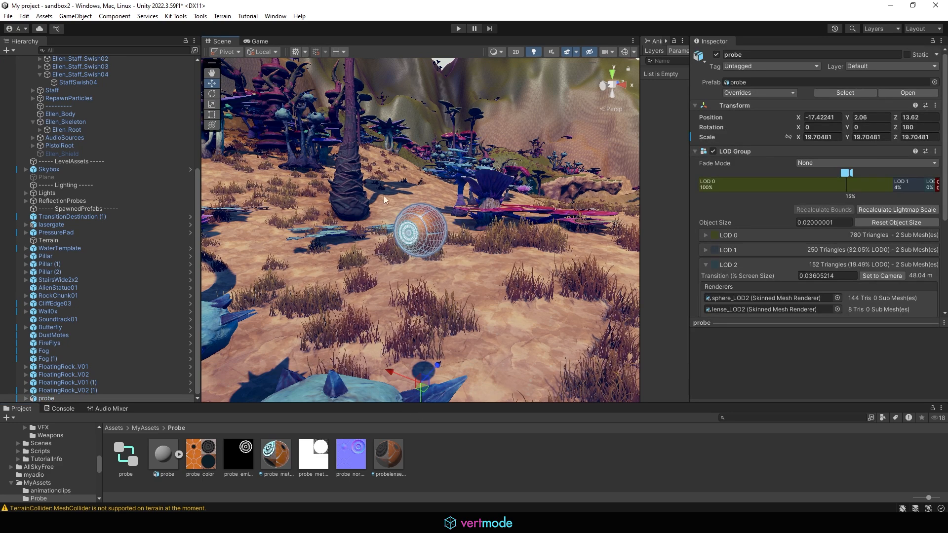
pyautogui.click(76, 398)
pyautogui.scroll(-3, 763, 331)
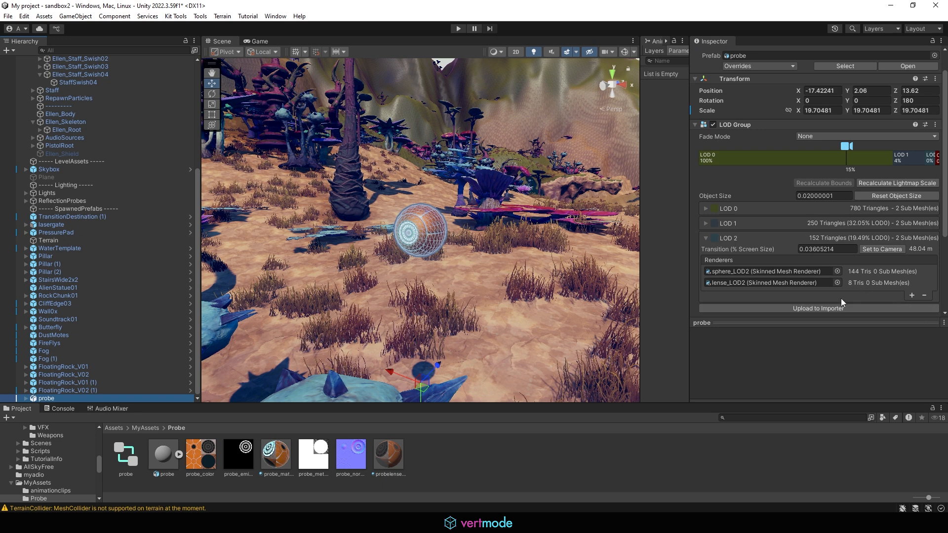
# - Add an Audio Source component to the probe
pyautogui.click(810, 322)
pyautogui.scroll(-3, 800, 351)
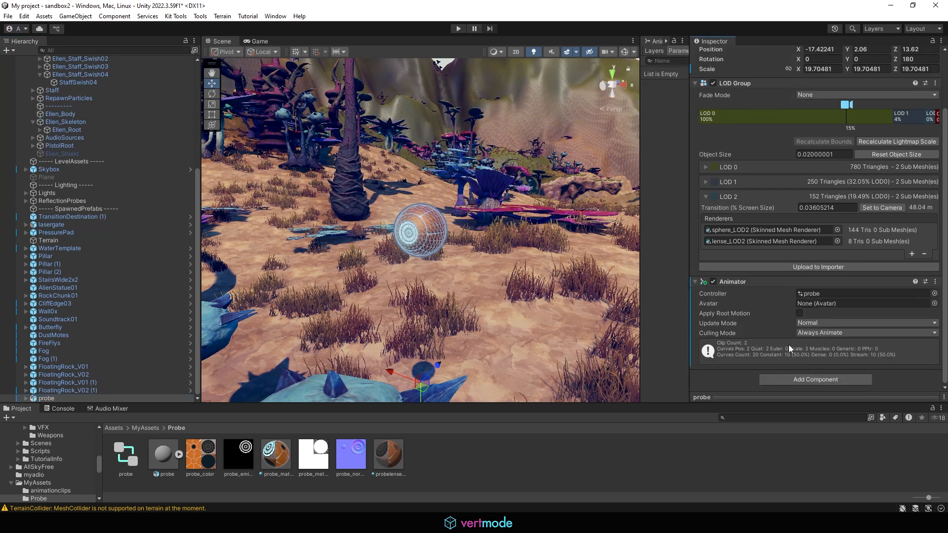
pyautogui.click(810, 377)
pyautogui.write('aud')
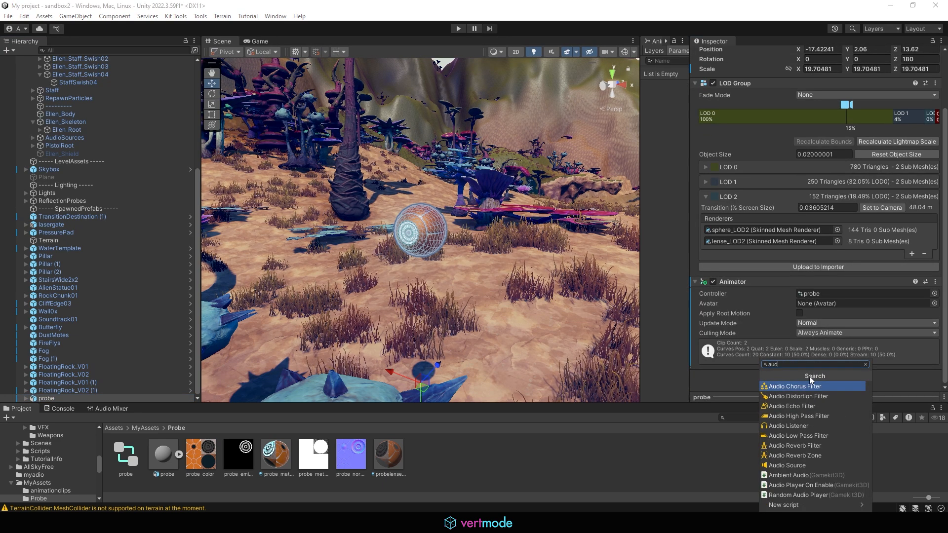
pyautogui.write('io')
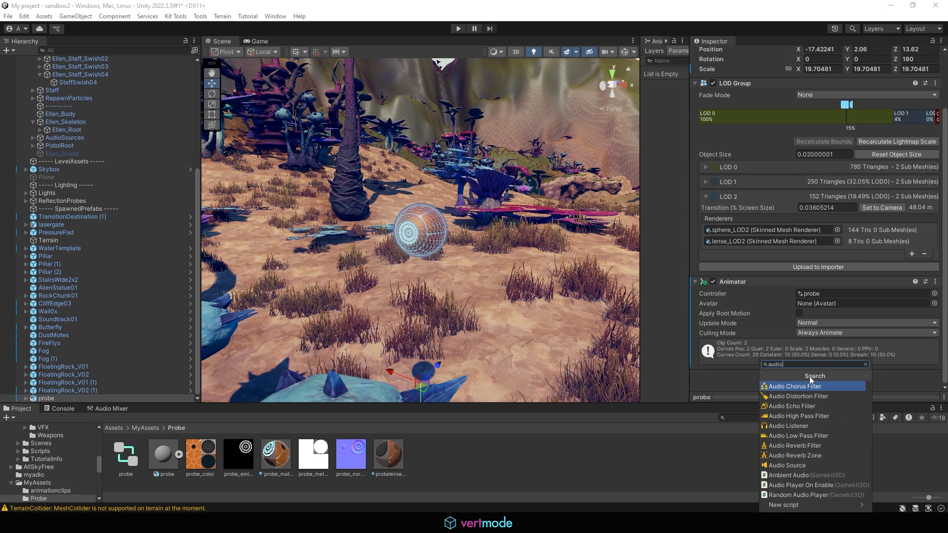
pyautogui.click(796, 466)
pyautogui.scroll(-5, 849, 360)
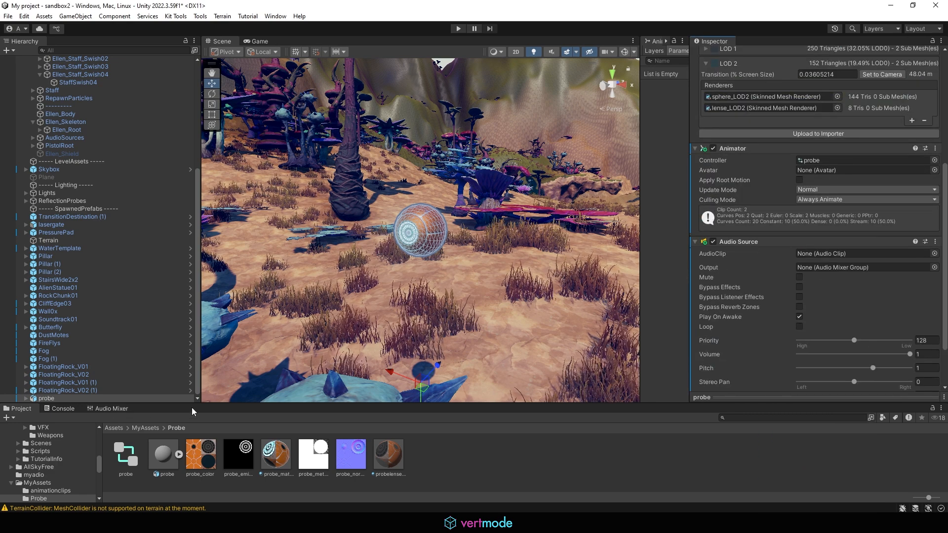
pyautogui.moveTo(182, 403)
pyautogui.mouseDown()
pyautogui.moveTo(183, 329)
pyautogui.moveTo(183, 384)
pyautogui.mouseUp()
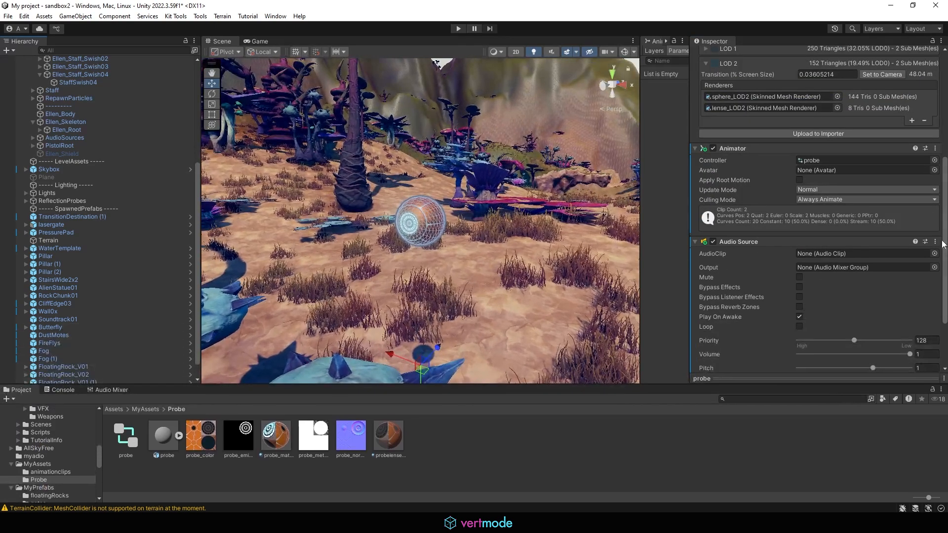
# - Set the AudioClip to Dropship_Timeline_Audio_01 and search the Project for 'dropship'
pyautogui.click(935, 254)
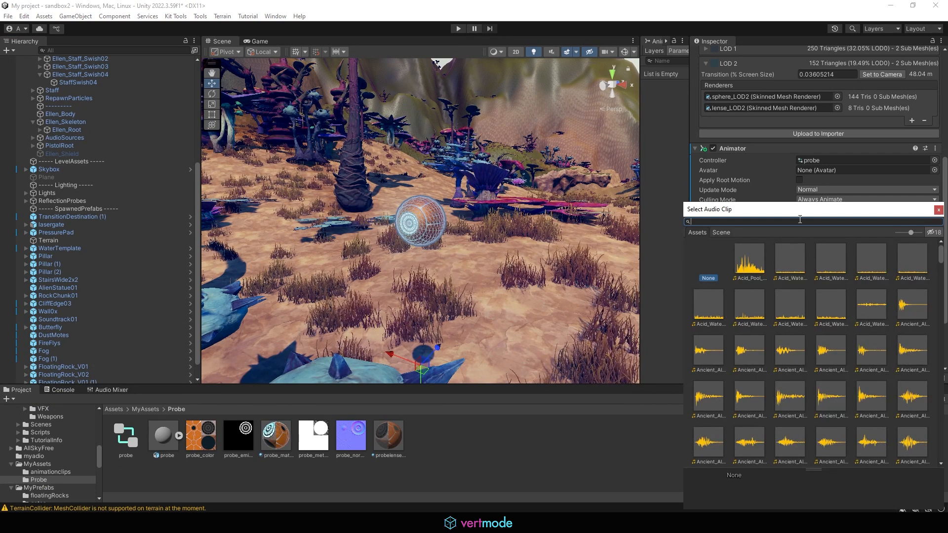
pyautogui.moveTo(768, 212); pyautogui.dragTo(358, 111)
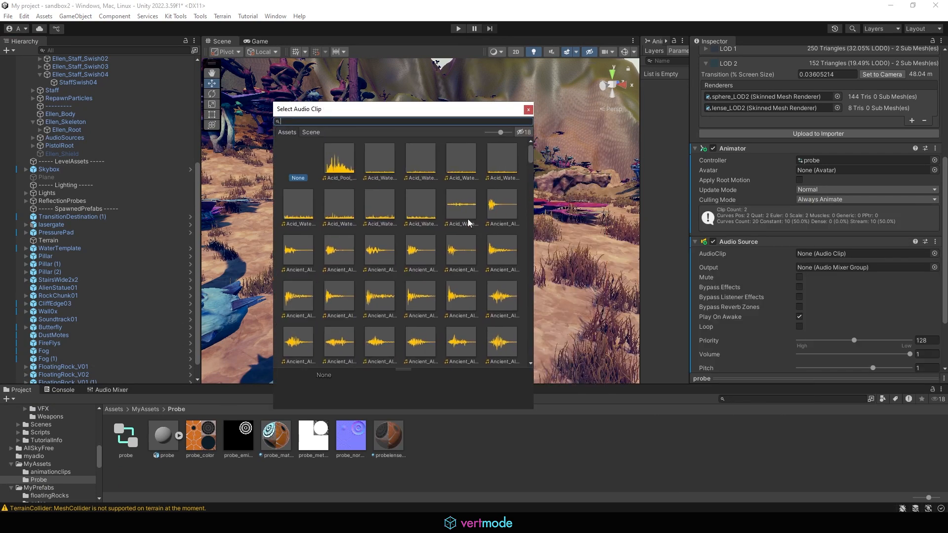
pyautogui.scroll(-5, 405, 249)
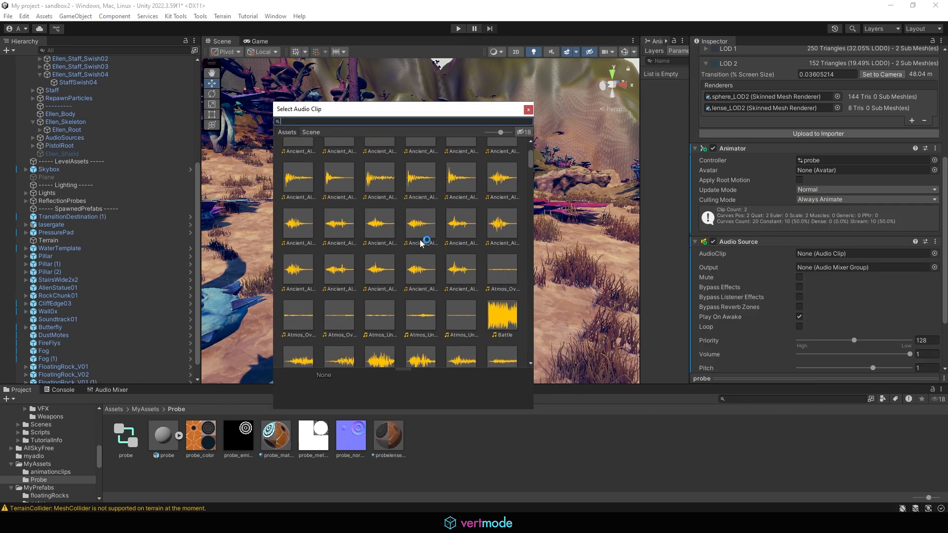
pyautogui.scroll(4, 351, 225)
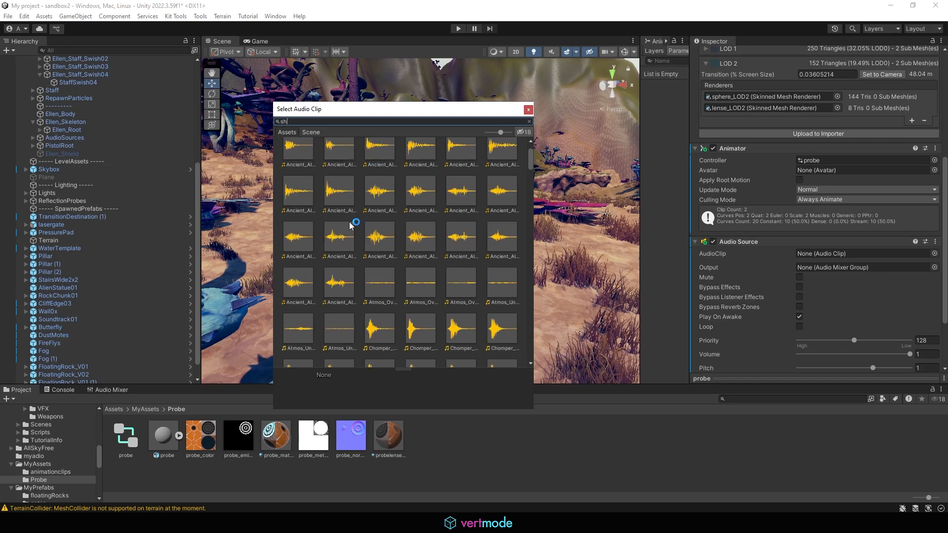
pyautogui.write('ship')
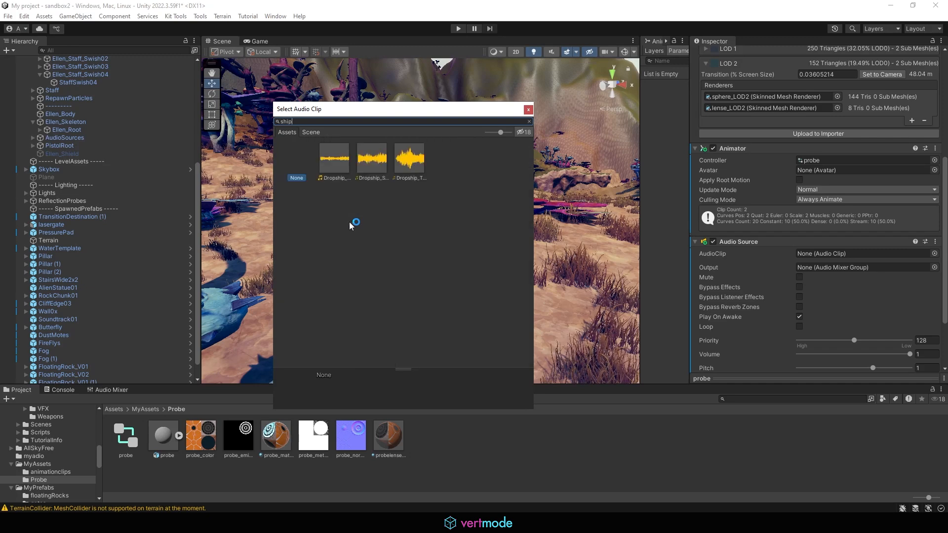
pyautogui.click(409, 163)
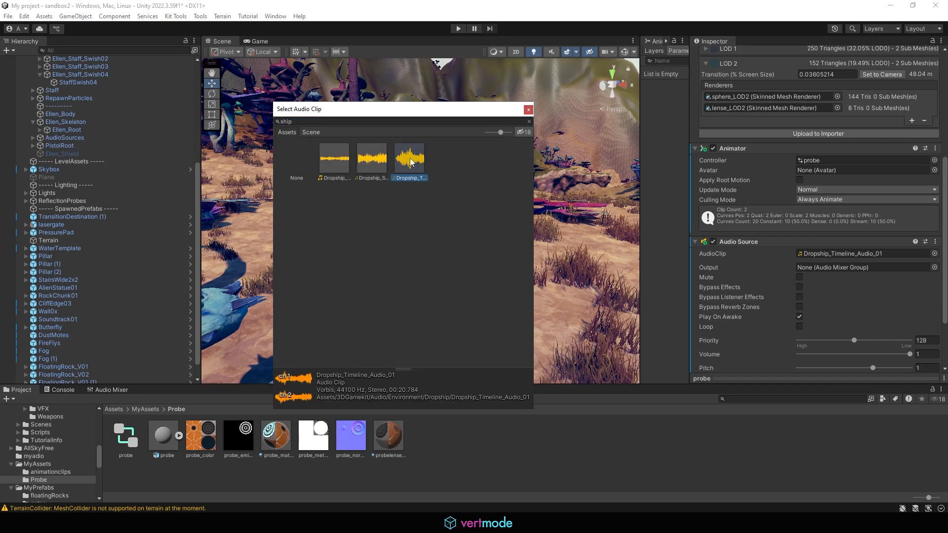
pyautogui.click(731, 399)
pyautogui.write('drop')
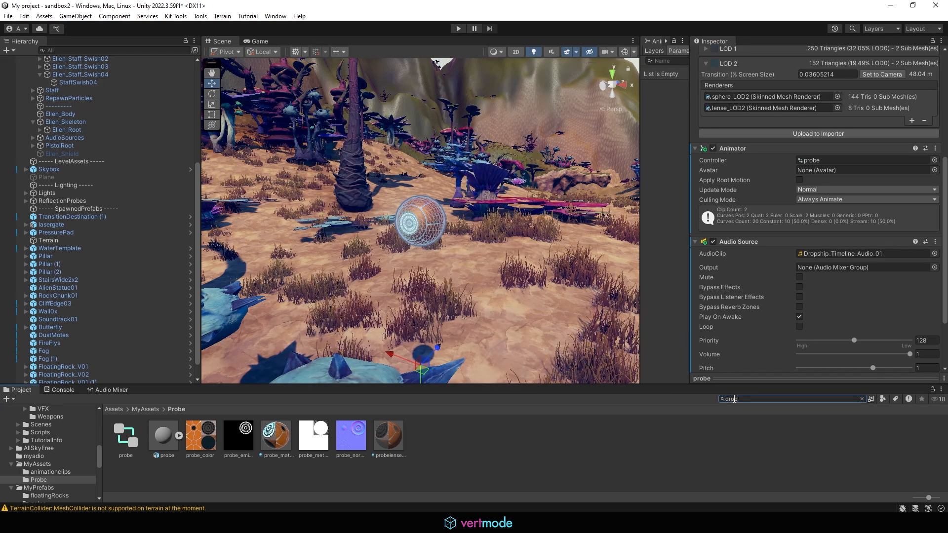
pyautogui.write('ship')
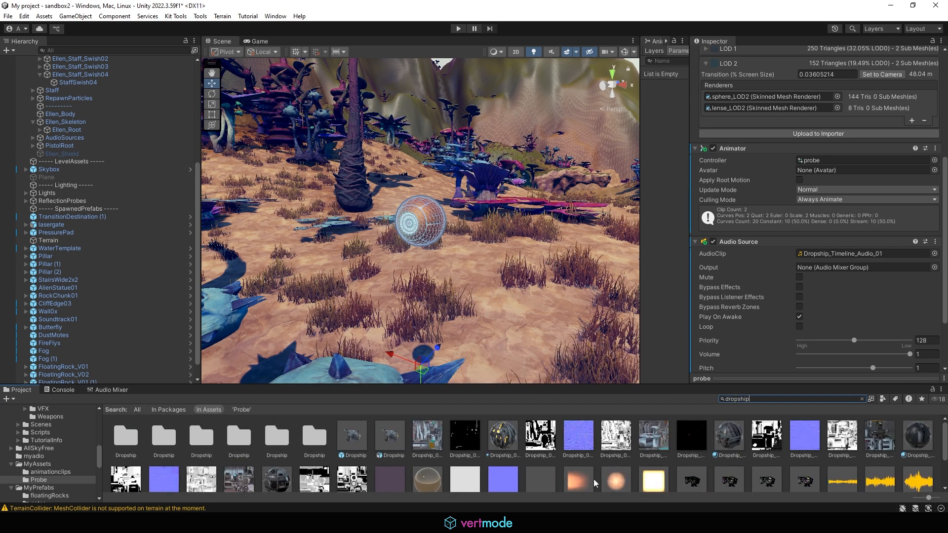
# - Select the Dropship_Timeline_Audio_01 asset, show it in Explorer, then close the Explorer window
pyautogui.scroll(-1, 900, 490)
pyautogui.click(917, 464)
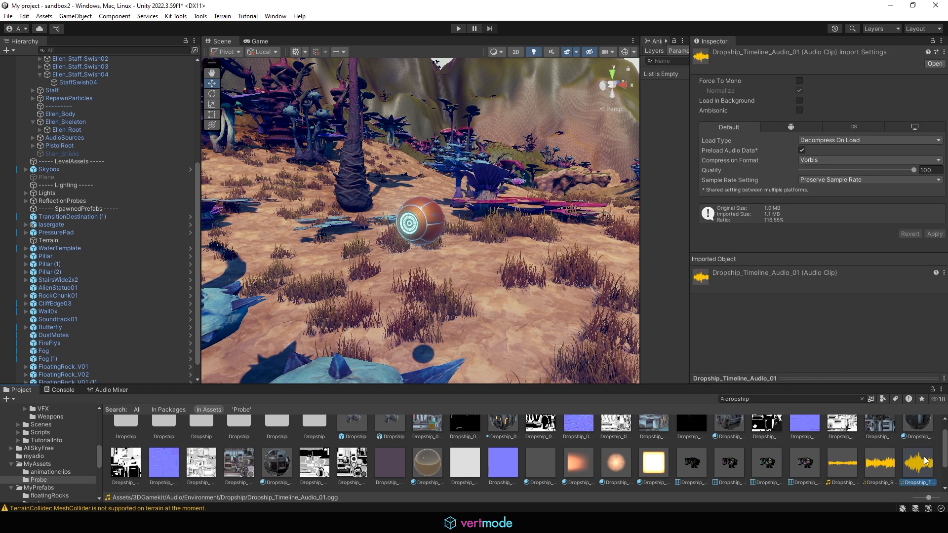
pyautogui.rightClick(918, 465)
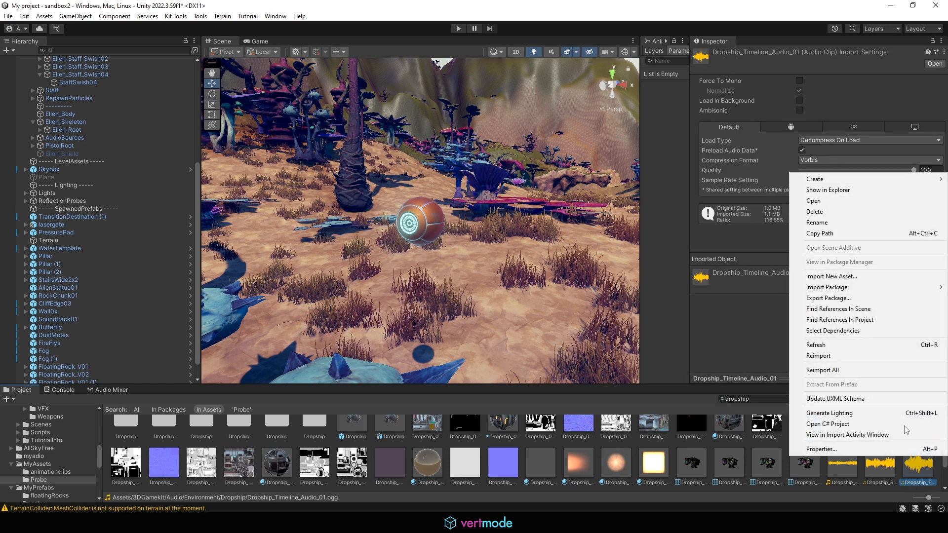
pyautogui.click(827, 190)
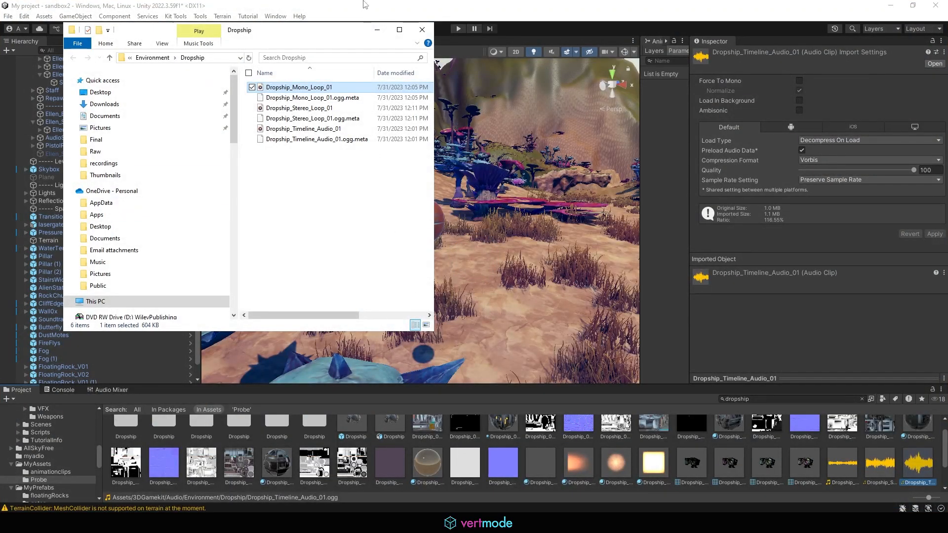
pyautogui.click(423, 30)
pyautogui.scroll(-2, 111, 288)
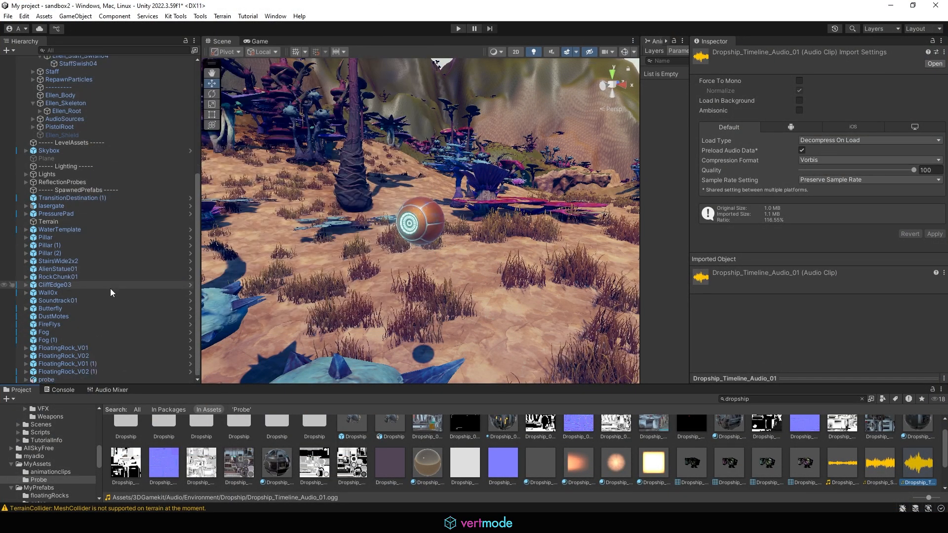
# - Change the probe's AudioClip to Dropship_Mono_Loop_01
pyautogui.click(47, 380)
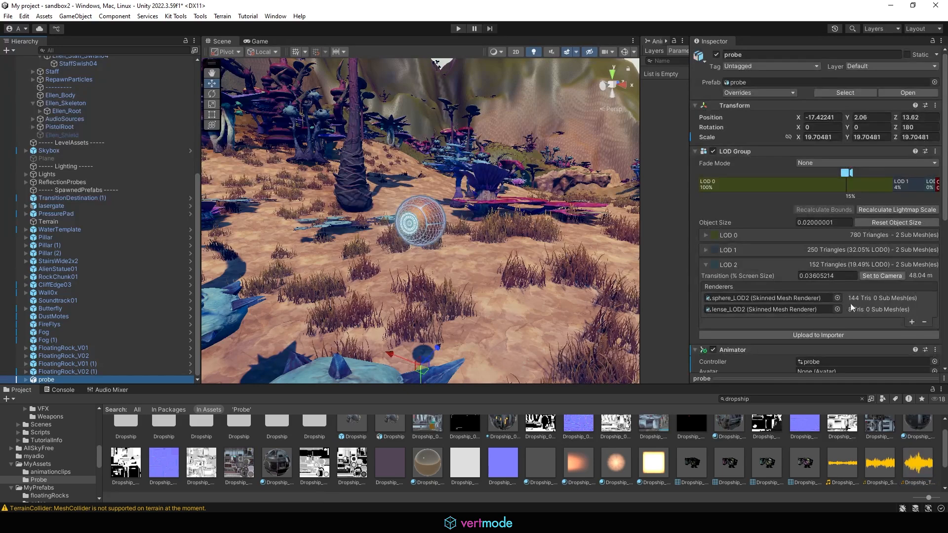
pyautogui.scroll(-5, 851, 303)
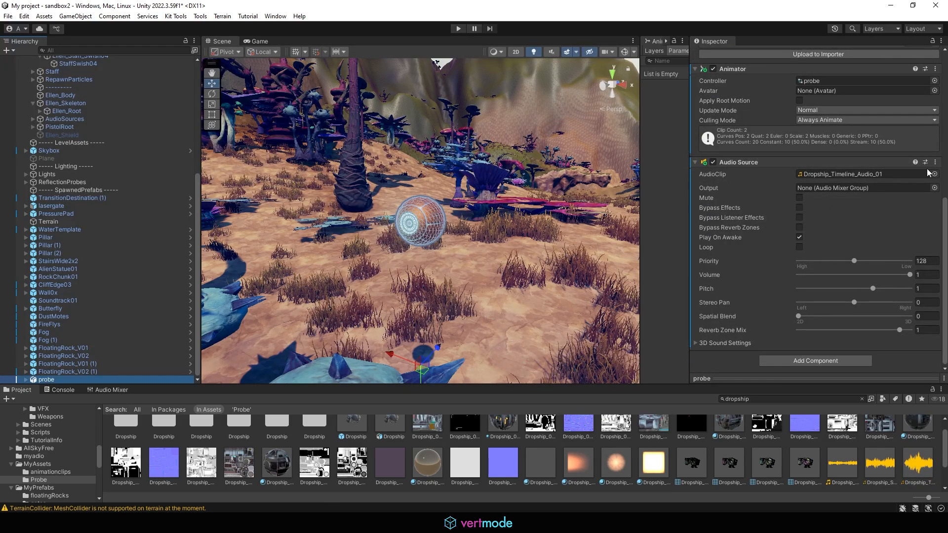
pyautogui.click(934, 174)
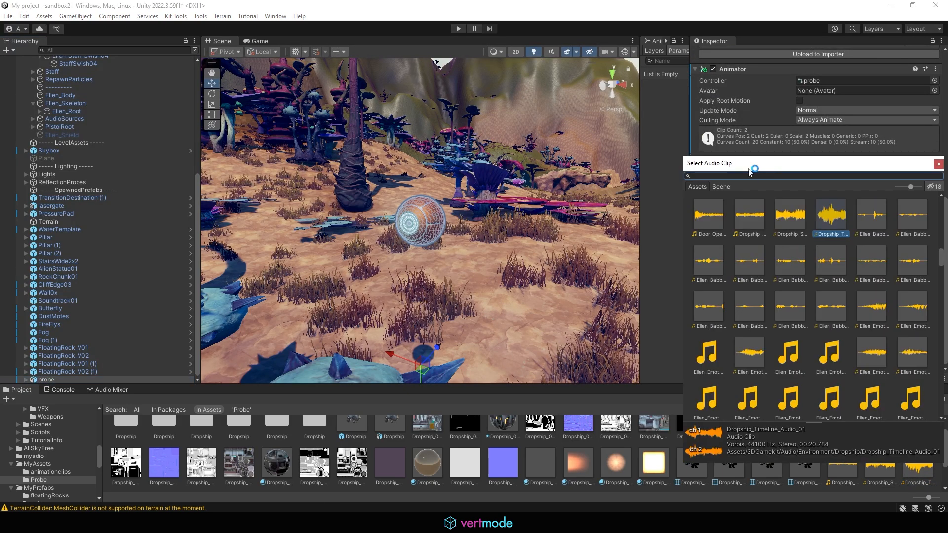
pyautogui.write('drops')
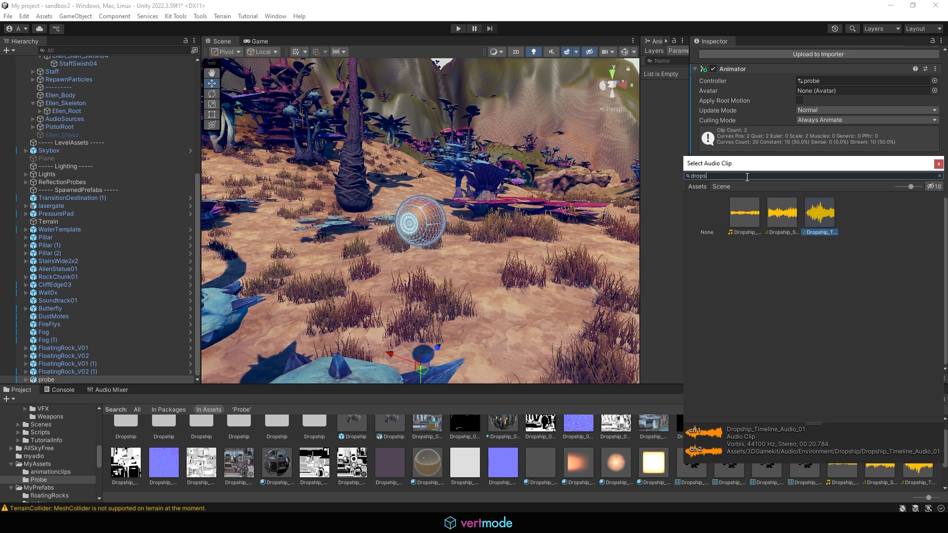
pyautogui.click(744, 222)
pyautogui.doubleClick(741, 210)
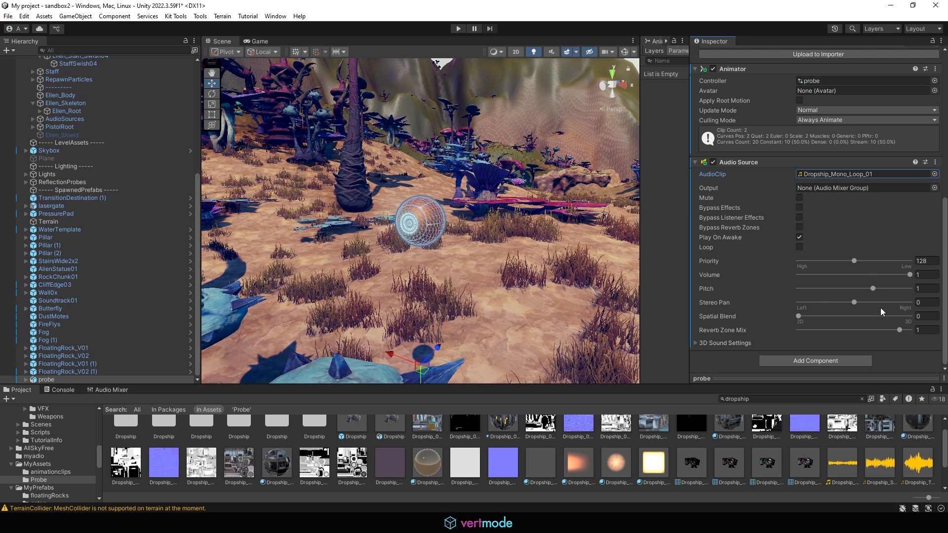
# - Set Pitch to -3 and Spatial Blend to 1, then enter play mode
pyautogui.moveTo(875, 286); pyautogui.dragTo(781, 291)
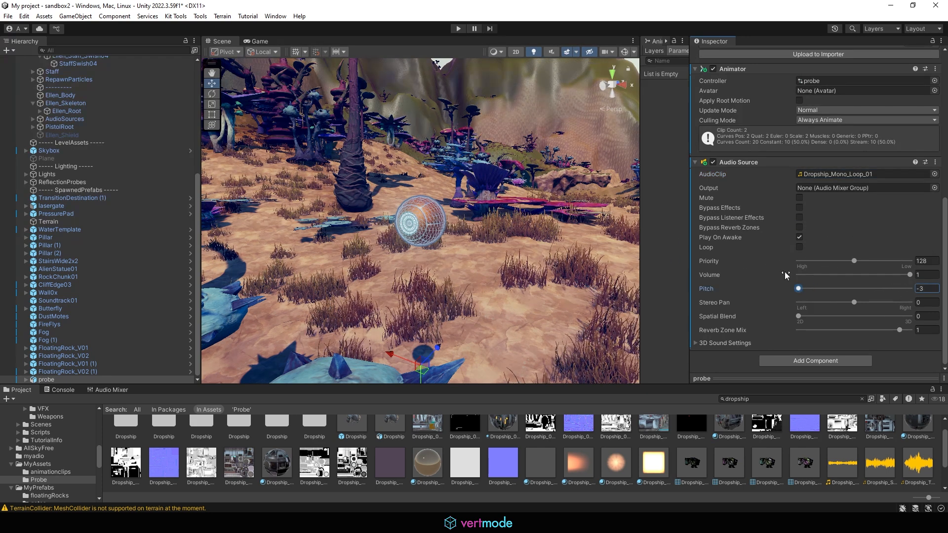
pyautogui.moveTo(816, 318); pyautogui.dragTo(923, 313)
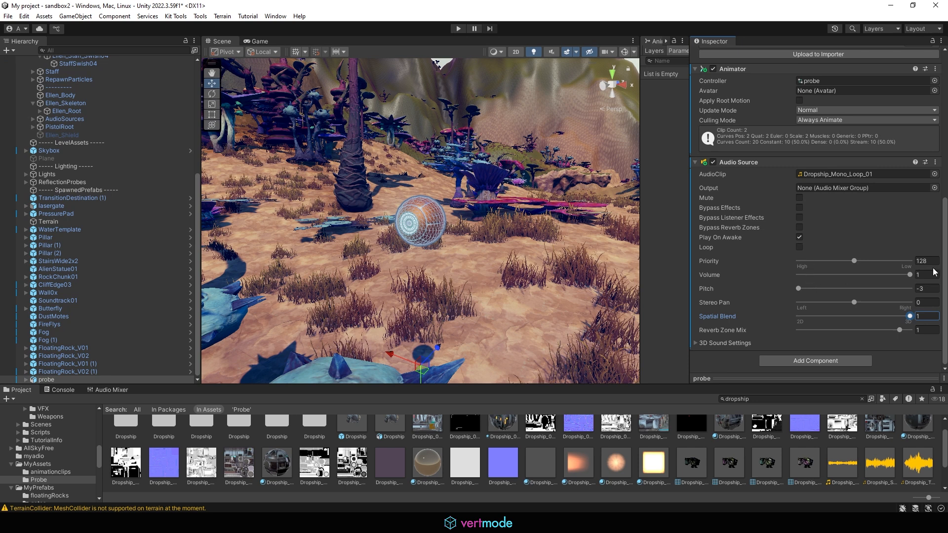
pyautogui.click(457, 28)
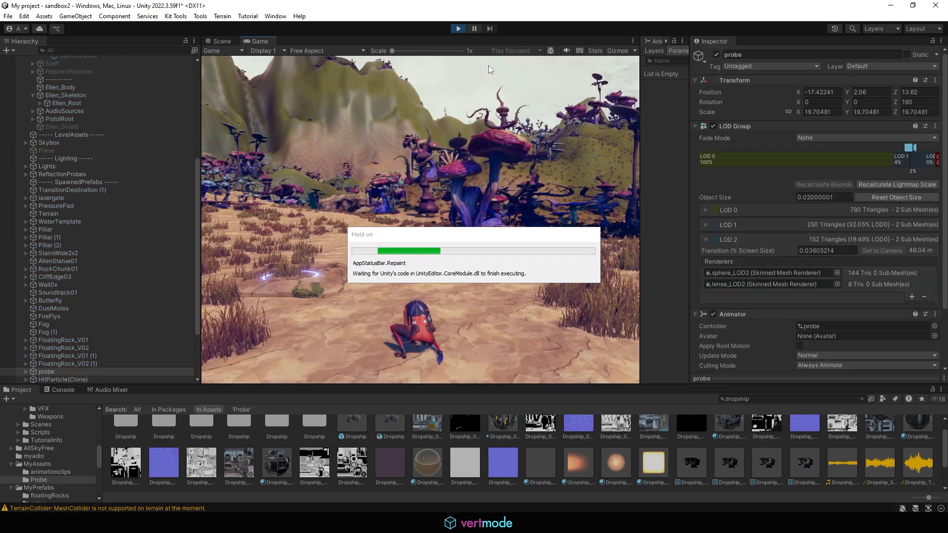
# - Run the character through the plants toward the probe, then exit play mode
pyautogui.press('w')
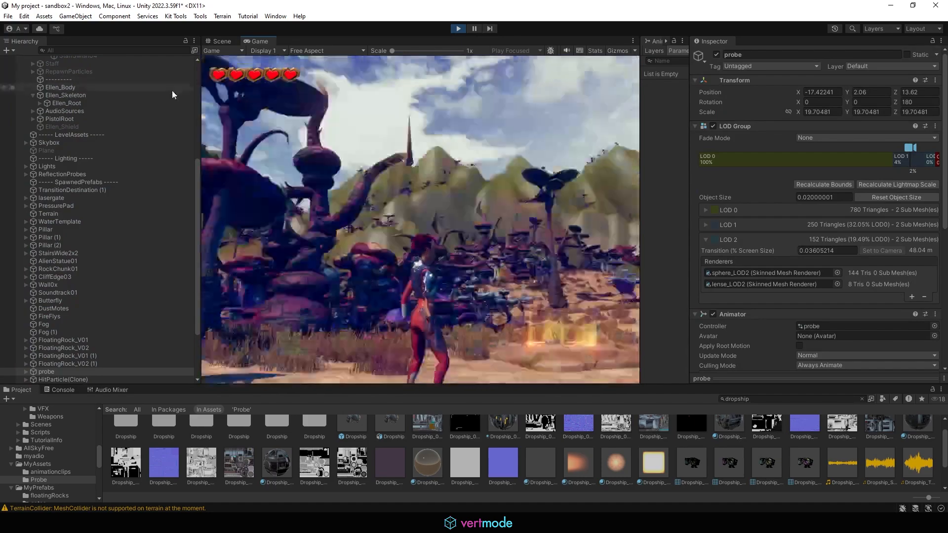
pyautogui.press('w')
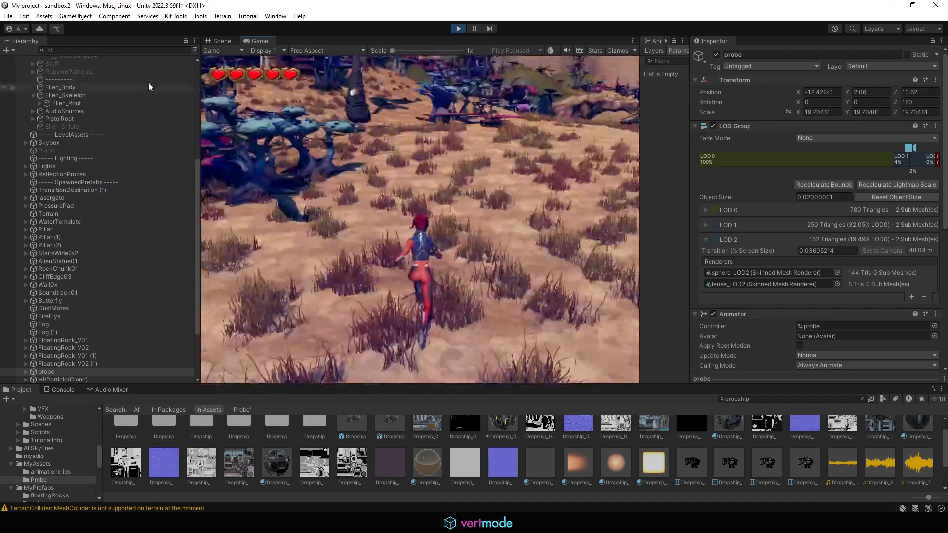
pyautogui.press('w')
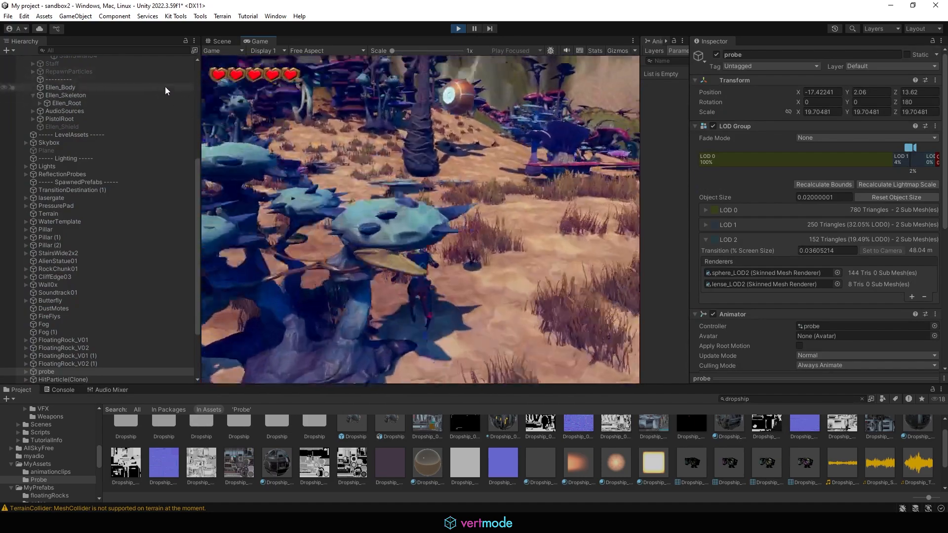
pyautogui.press('w')
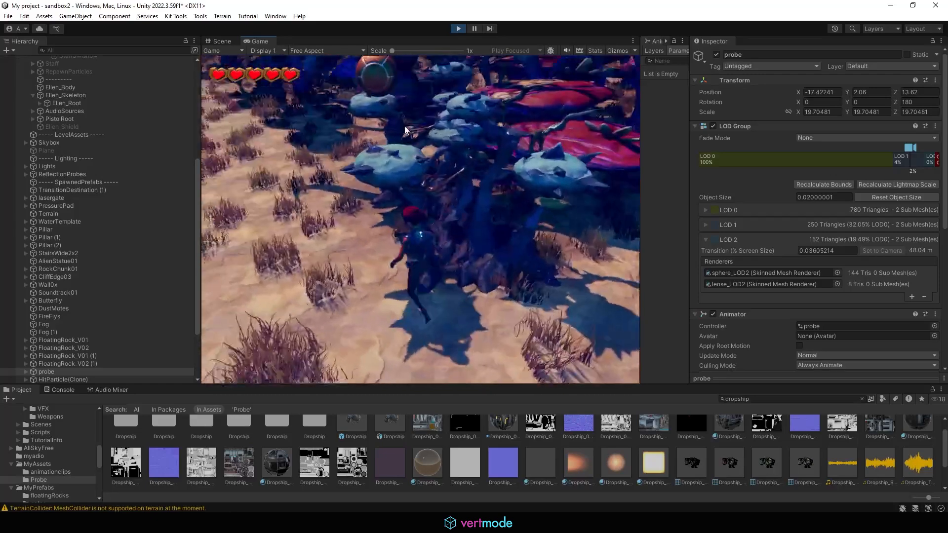
pyautogui.press('w')
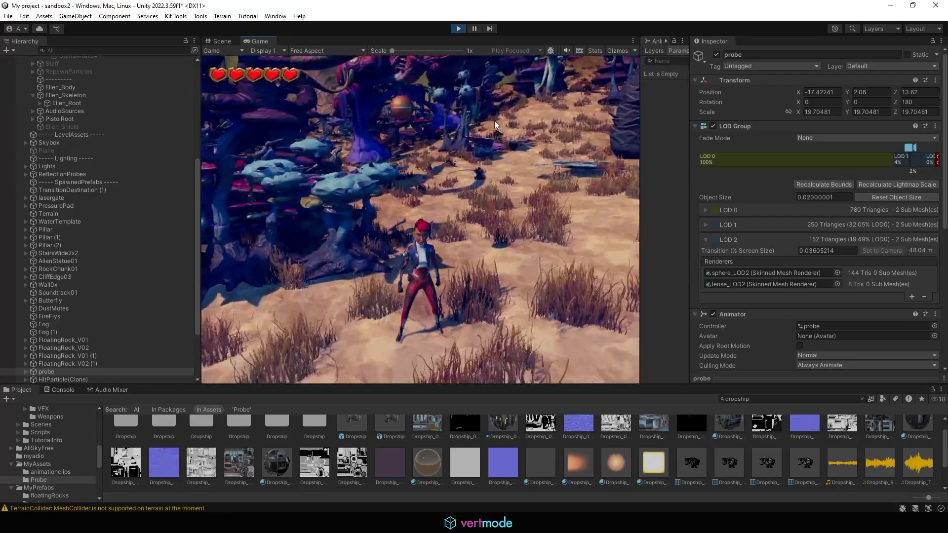
pyautogui.press('w')
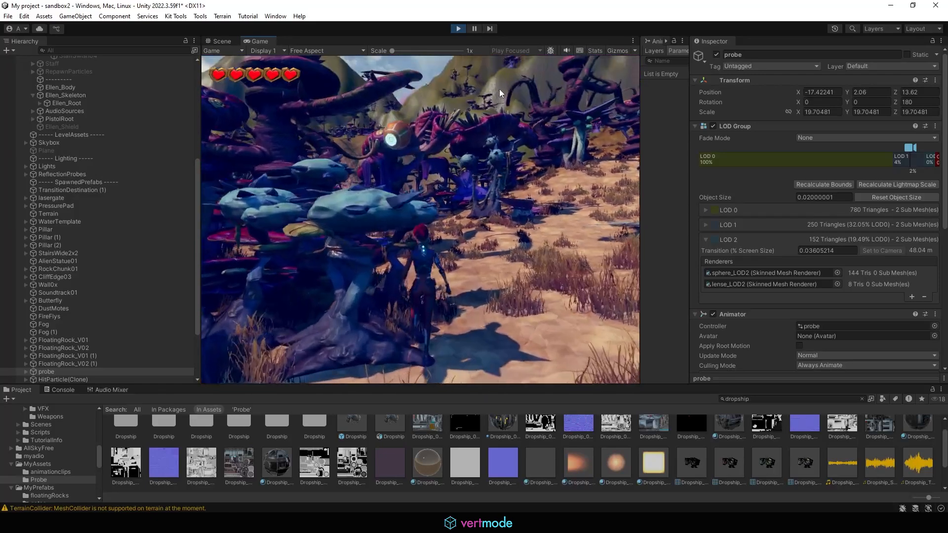
pyautogui.press('s')
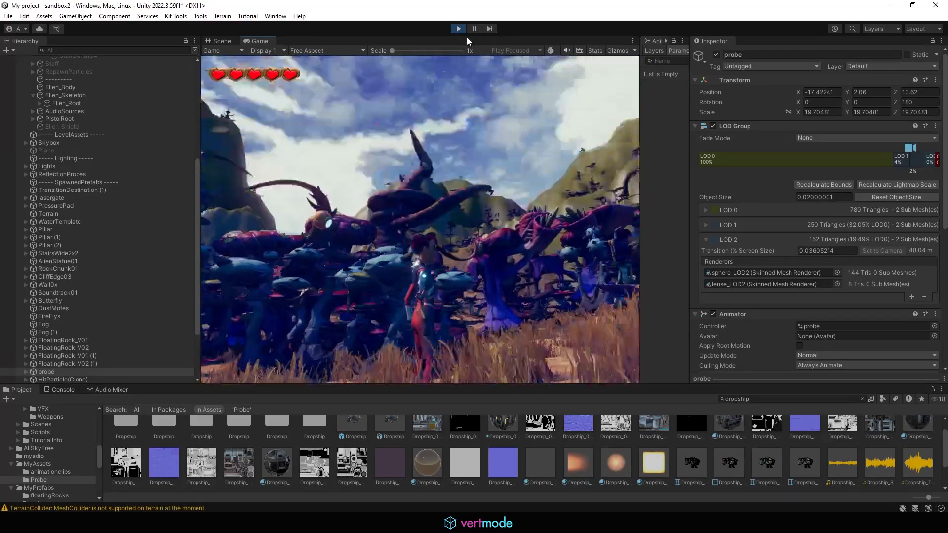
pyautogui.click(462, 31)
pyautogui.scroll(-5, 878, 244)
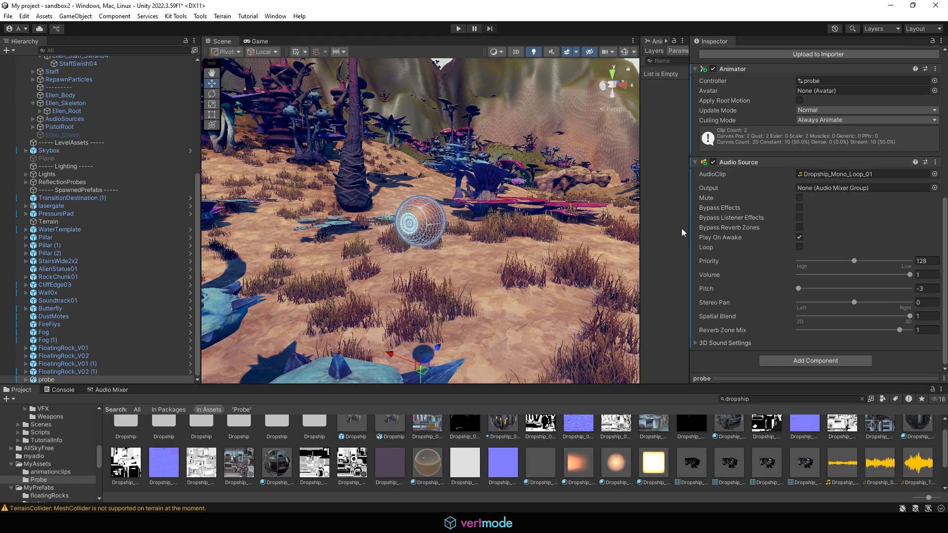
# - Tick Loop on the probe's Audio Source and enter play mode to hear it
pyautogui.scroll(-5, 496, 300)
pyautogui.keyDown('alt'); pyautogui.moveTo(533, 252); pyautogui.dragTo(439, 232); pyautogui.keyUp('alt')
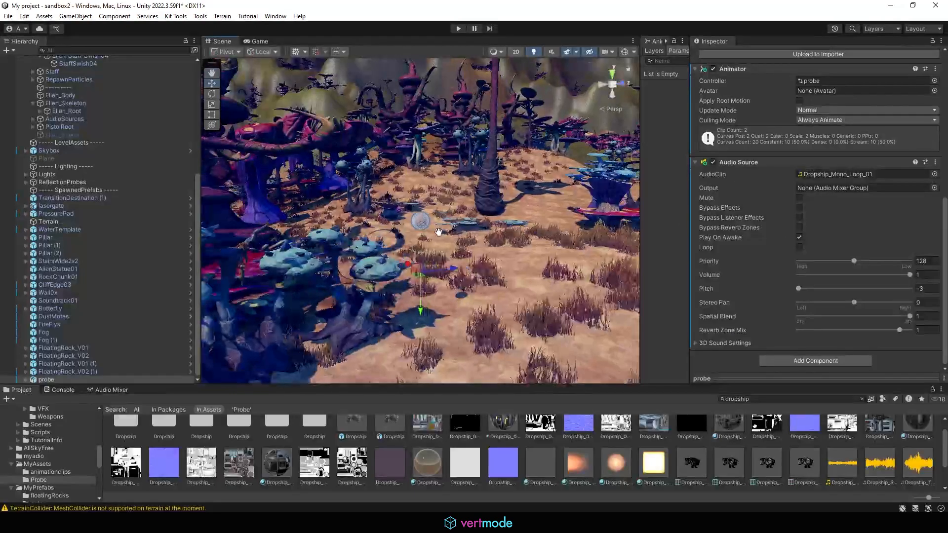
pyautogui.moveTo(439, 232); pyautogui.dragTo(454, 166, button='middle')
pyautogui.keyDown('alt'); pyautogui.moveTo(454, 166); pyautogui.dragTo(472, 266); pyautogui.keyUp('alt')
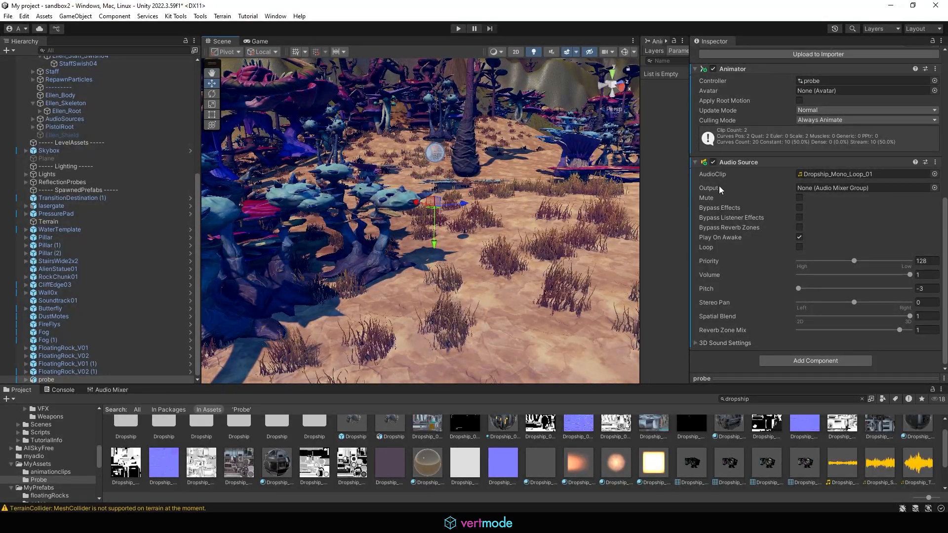
pyautogui.click(800, 247)
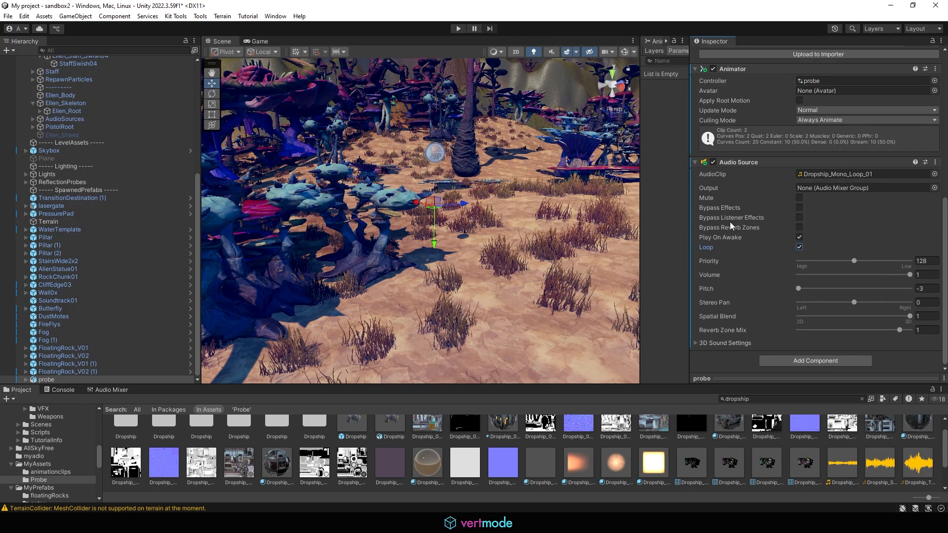
pyautogui.keyDown('alt'); pyautogui.moveTo(467, 241); pyautogui.dragTo(549, 270); pyautogui.keyUp('alt')
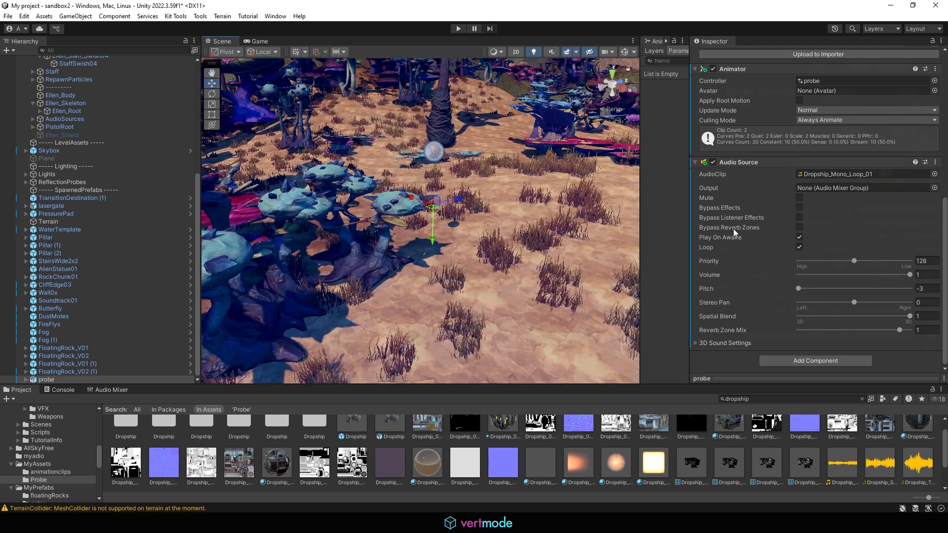
pyautogui.scroll(10, 735, 232)
pyautogui.click(458, 29)
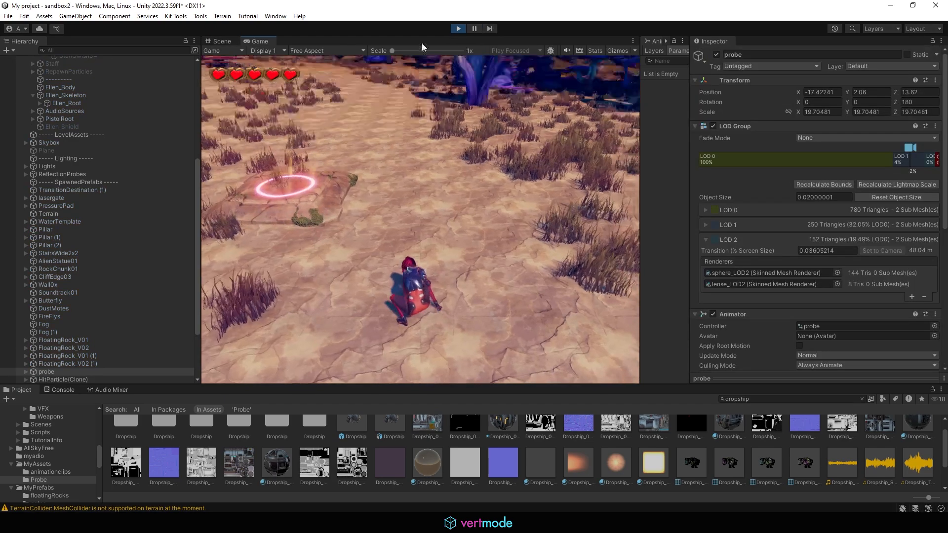
pyautogui.press('w')
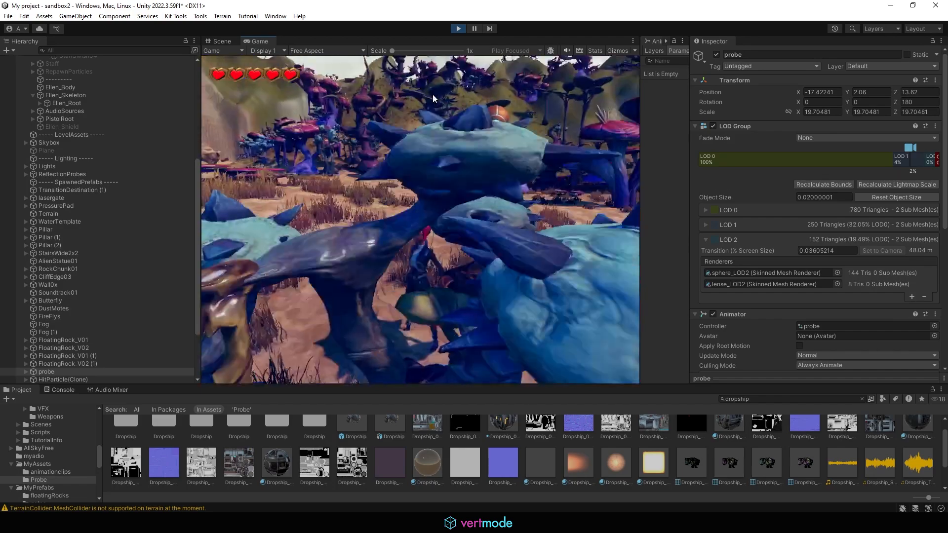
# - Stop play mode and copy the probe root's Audio Source component
pyautogui.click(458, 28)
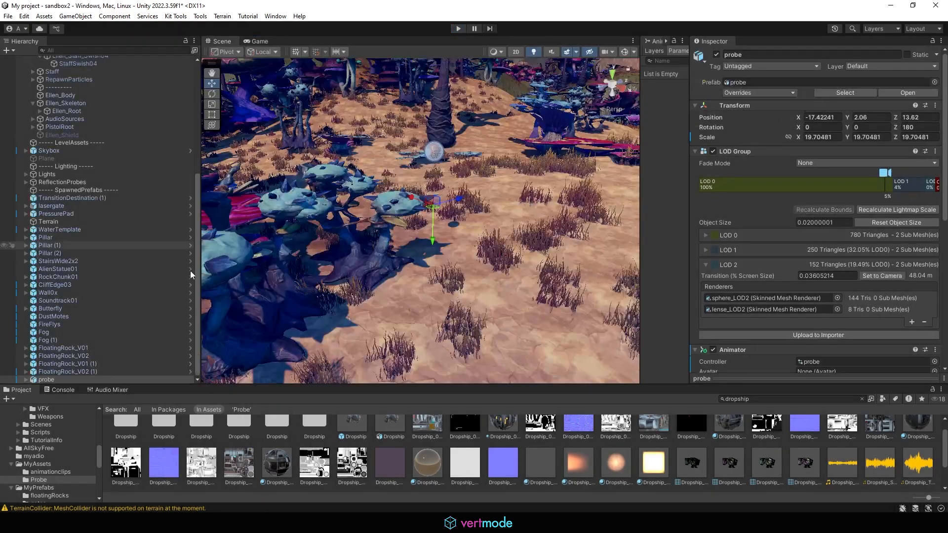
pyautogui.scroll(-10, 816, 269)
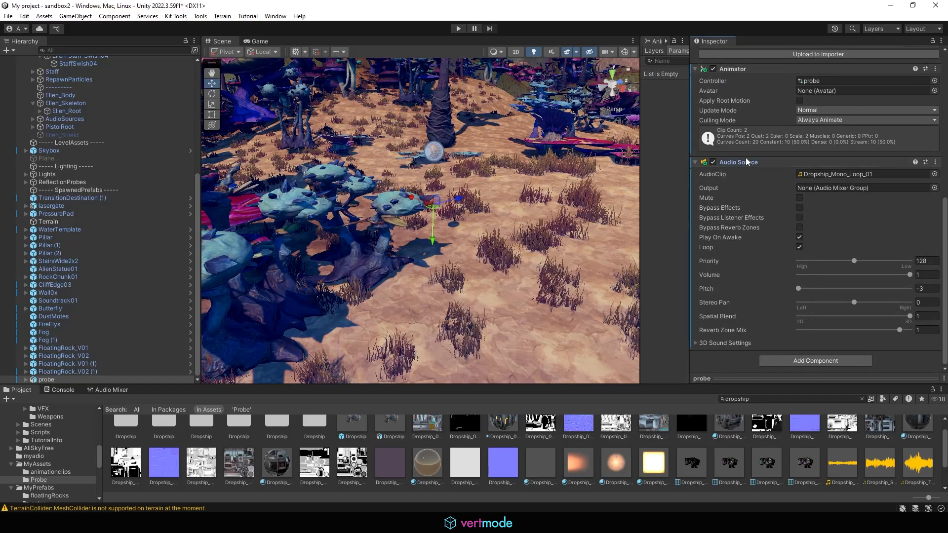
pyautogui.click(746, 159)
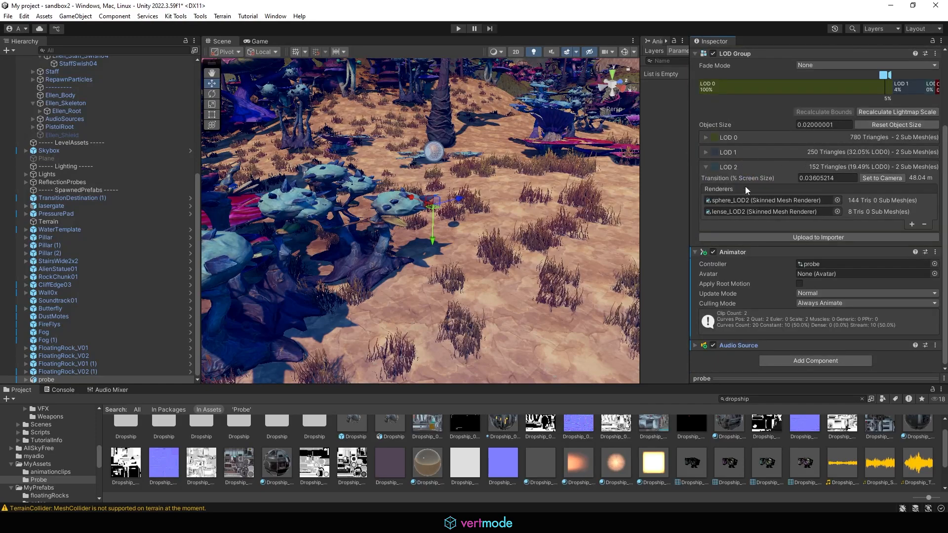
pyautogui.click(695, 345)
pyautogui.click(772, 346)
pyautogui.click(858, 344)
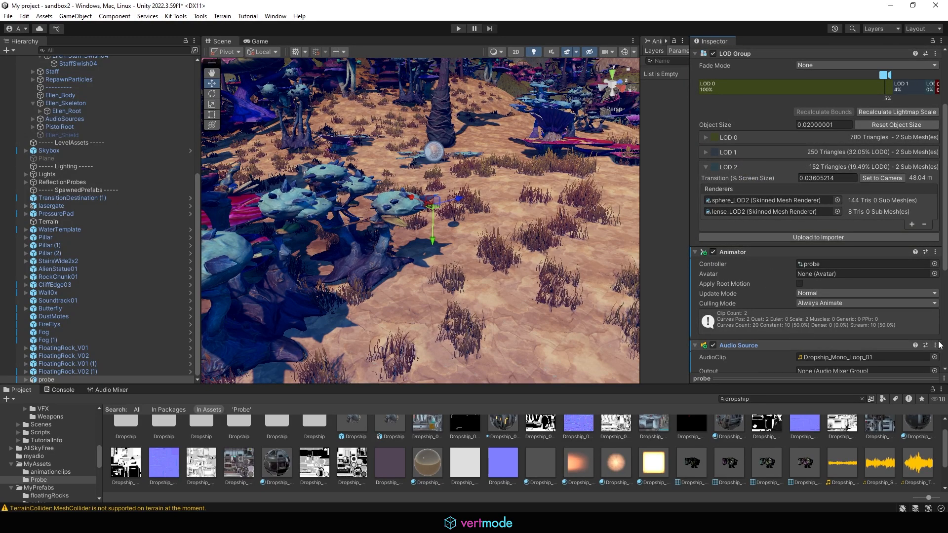
pyautogui.click(857, 346)
pyautogui.click(937, 345)
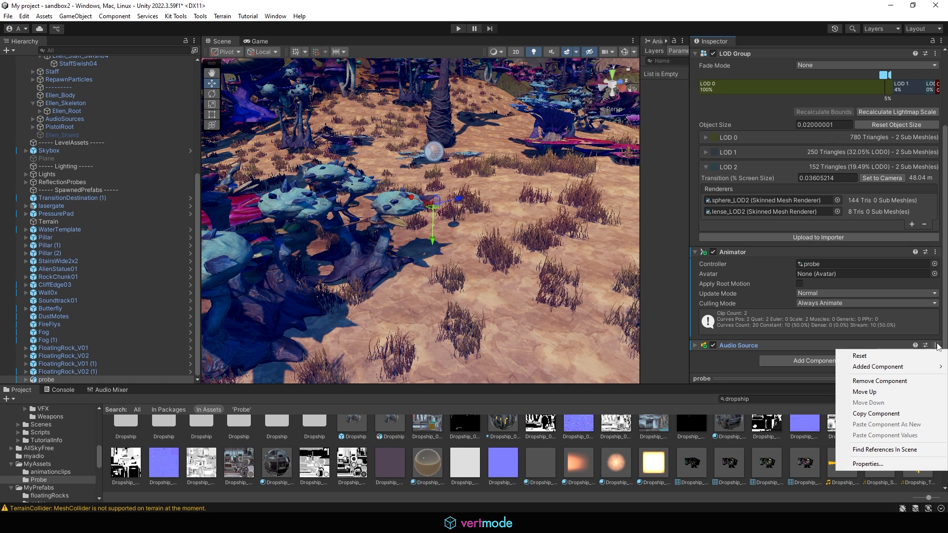
pyautogui.click(883, 414)
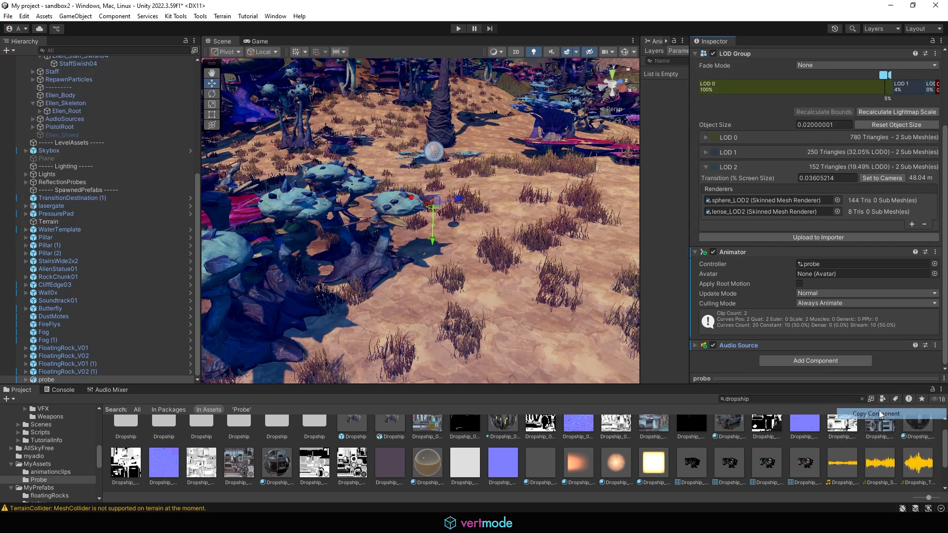
# - Expand the probe hierarchy to probe_jnt and add an Audio Source to it
pyautogui.click(25, 380)
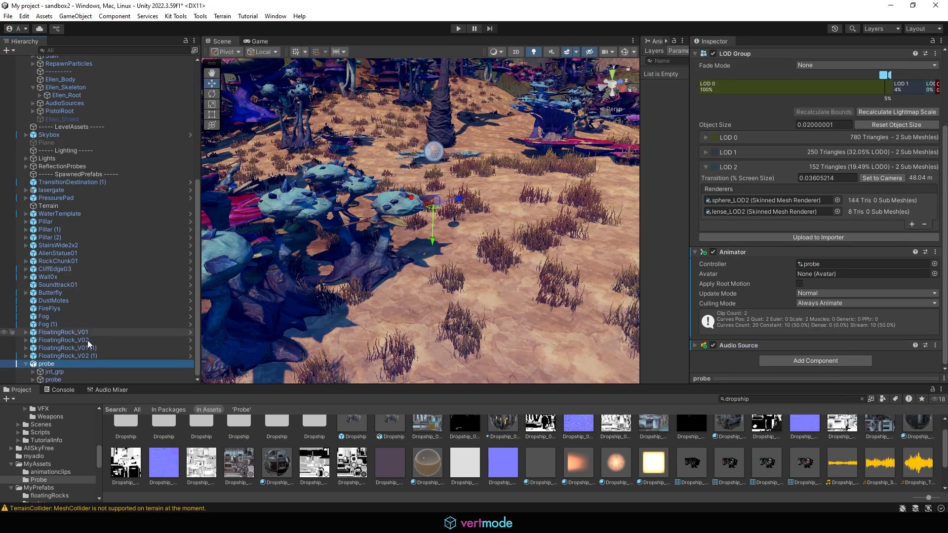
pyautogui.click(34, 372)
pyautogui.click(67, 371)
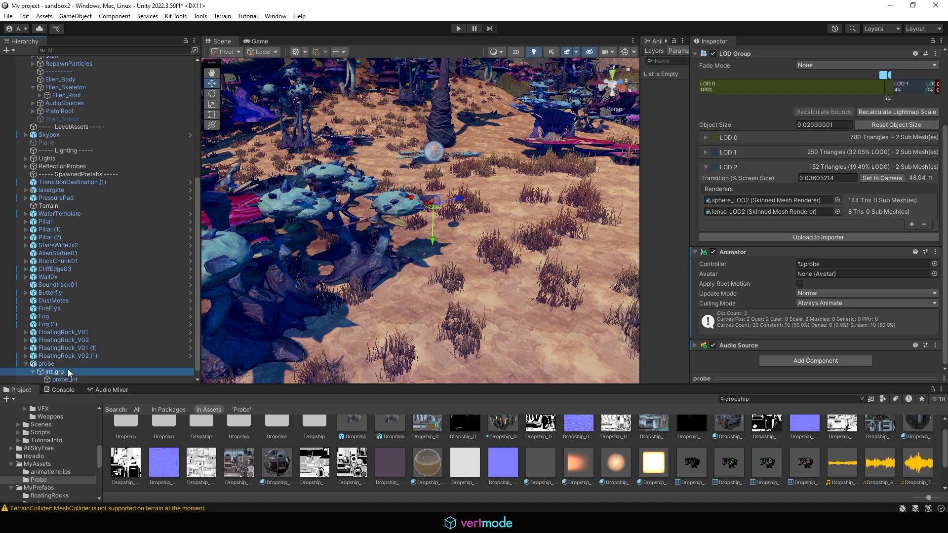
pyautogui.click(88, 371)
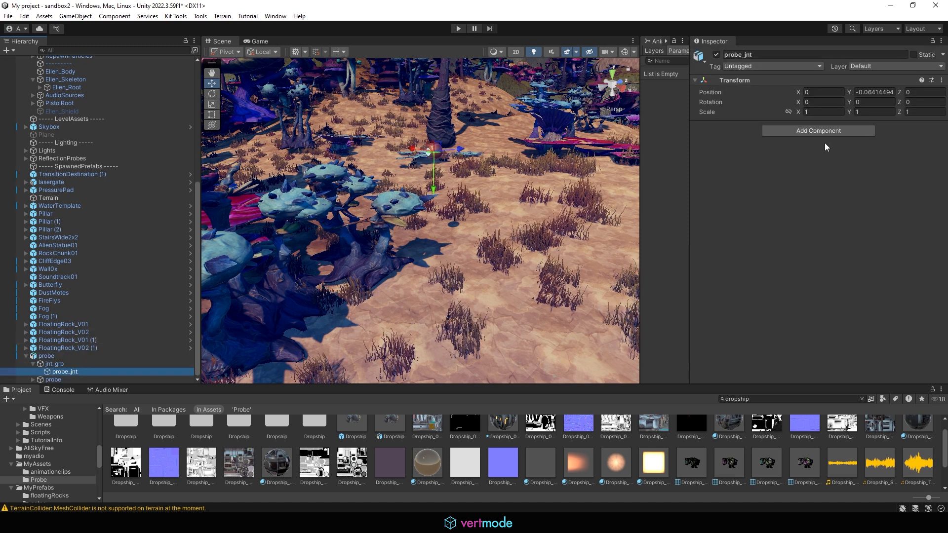
pyautogui.click(941, 41)
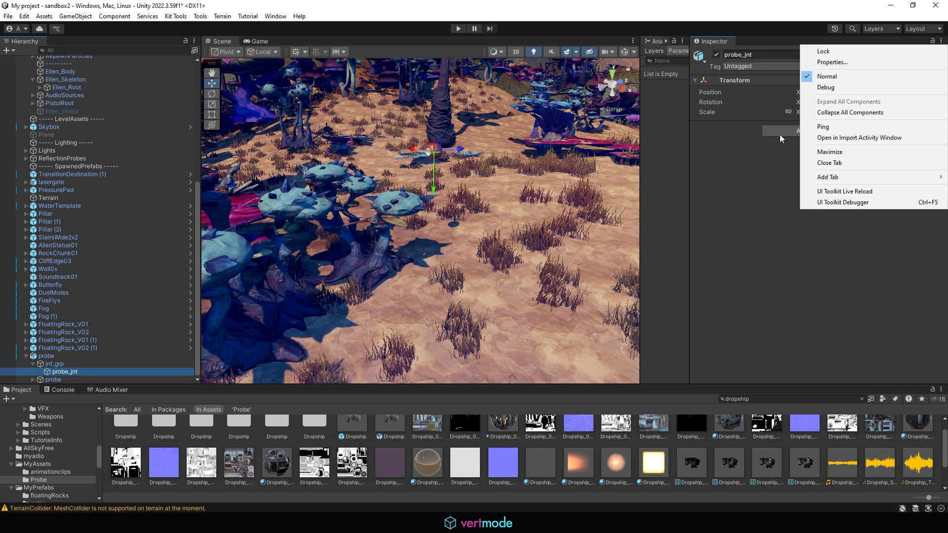
pyautogui.click(756, 150)
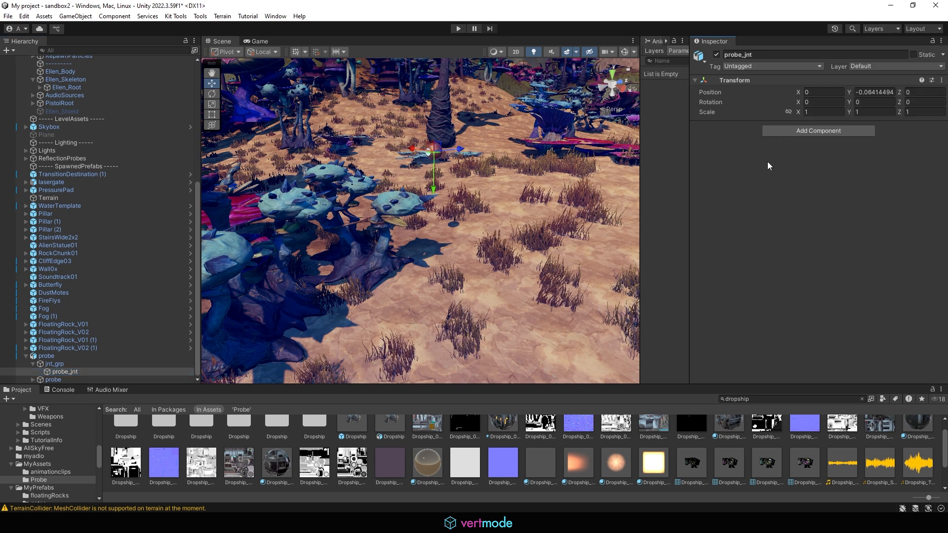
pyautogui.click(789, 132)
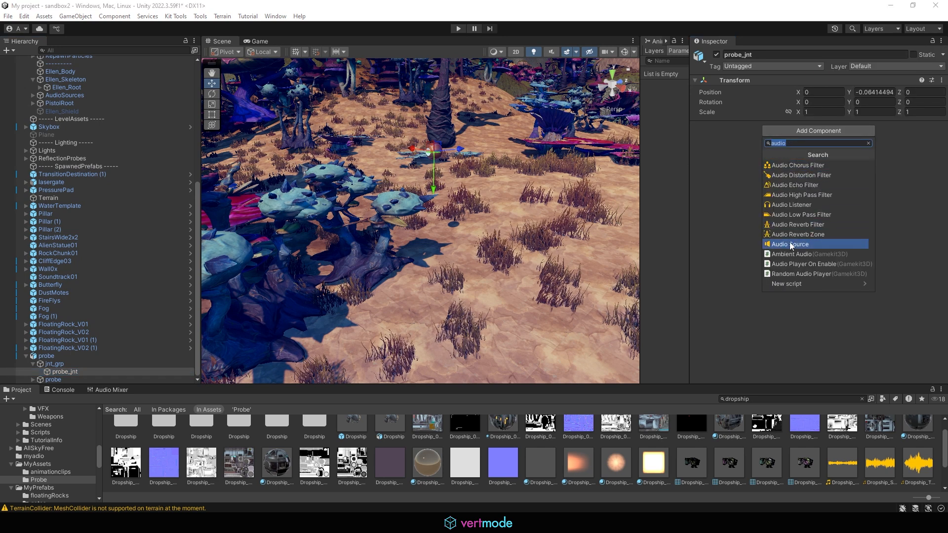
pyautogui.click(789, 244)
pyautogui.click(787, 142)
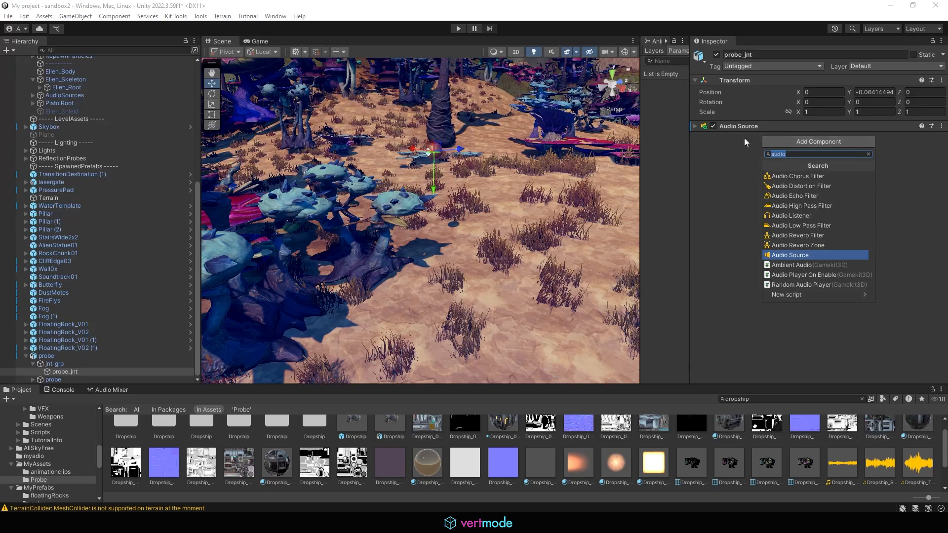
# - Paste the copied Audio Source onto probe_jnt and remove the empty duplicate
pyautogui.click(694, 127)
pyautogui.click(694, 127)
pyautogui.click(942, 126)
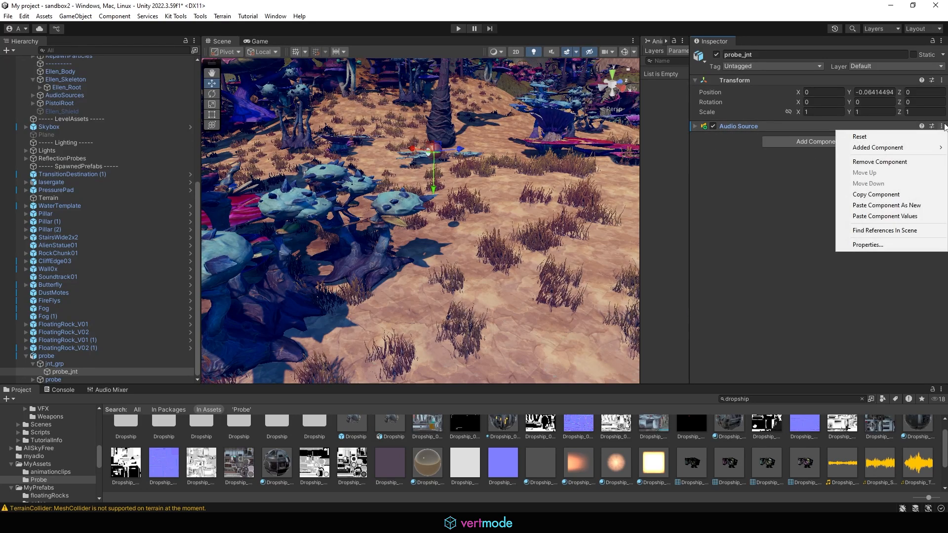
pyautogui.click(904, 207)
pyautogui.click(703, 126)
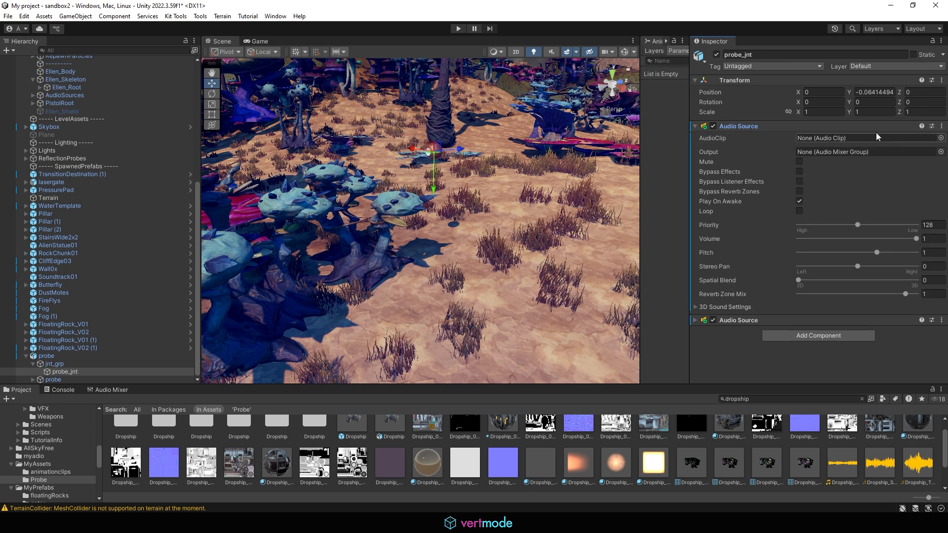
pyautogui.click(941, 126)
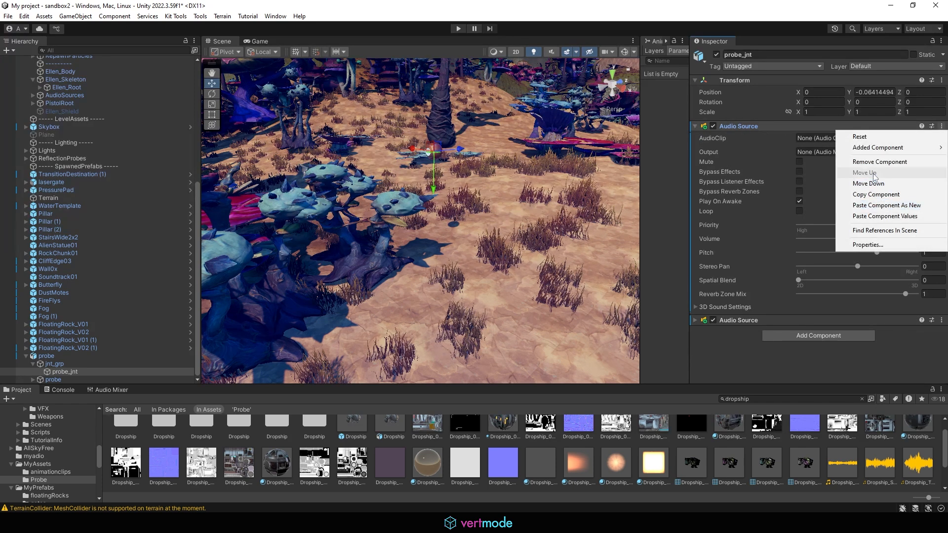
pyautogui.click(885, 164)
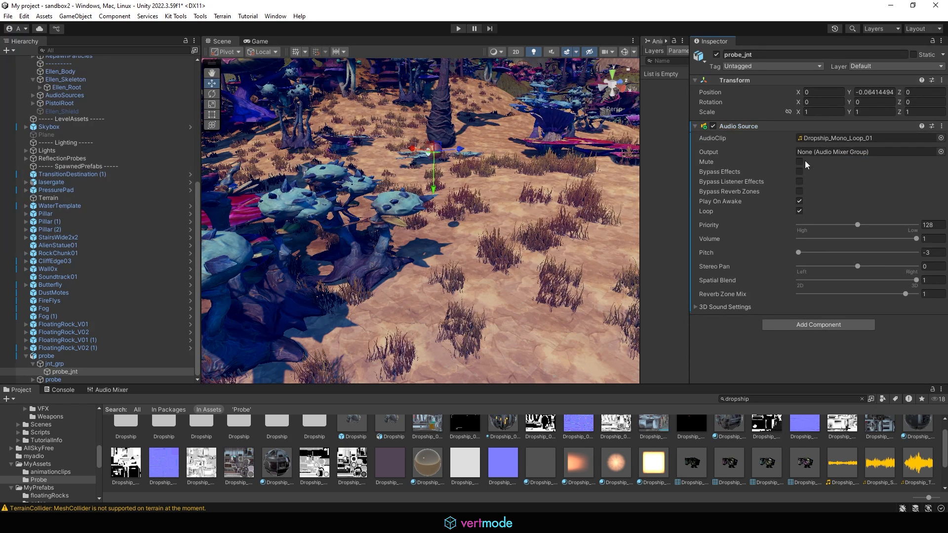
# - Remove the Audio Source from the probe root and reselect probe_jnt
pyautogui.click(47, 356)
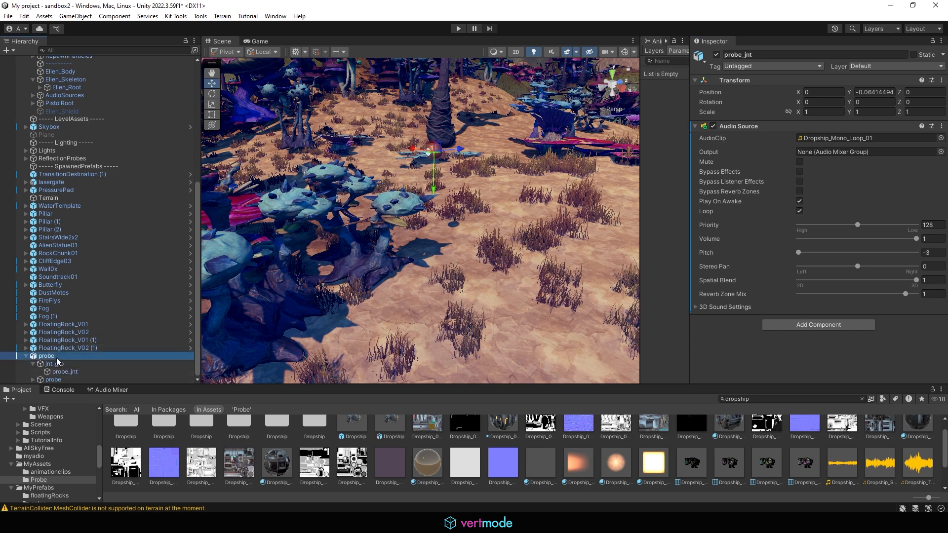
pyautogui.scroll(-5, 864, 298)
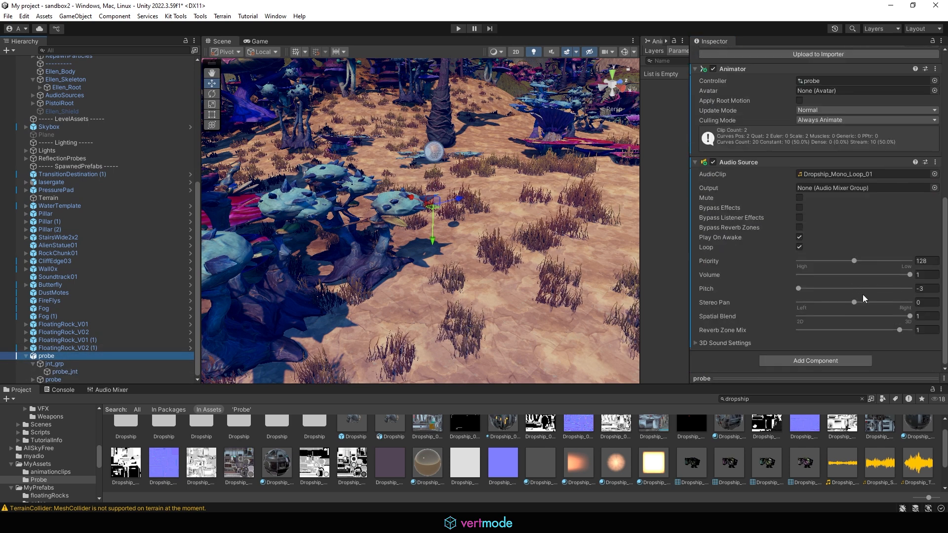
pyautogui.click(935, 163)
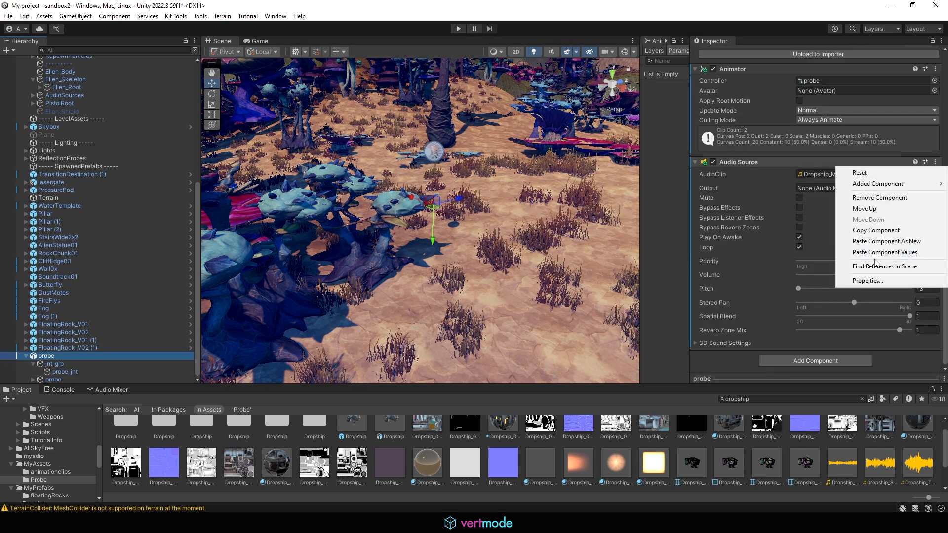
pyautogui.click(879, 197)
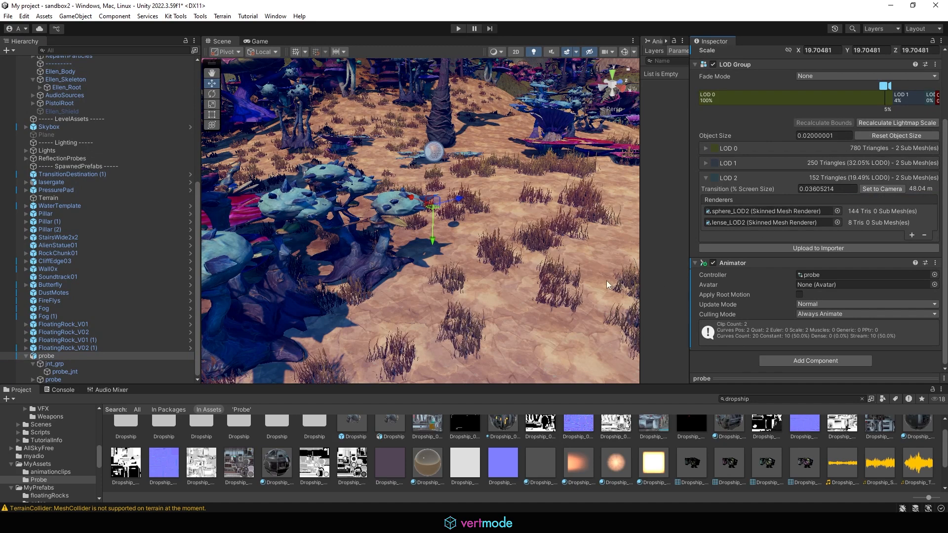
pyautogui.click(65, 371)
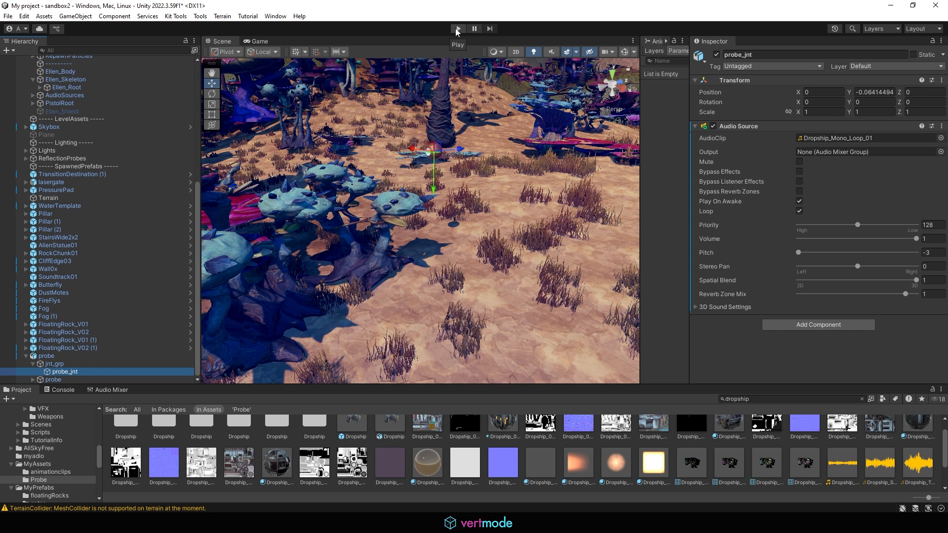
# - Enter play mode and run the character forward and around the terrain near the probe
pyautogui.click(458, 28)
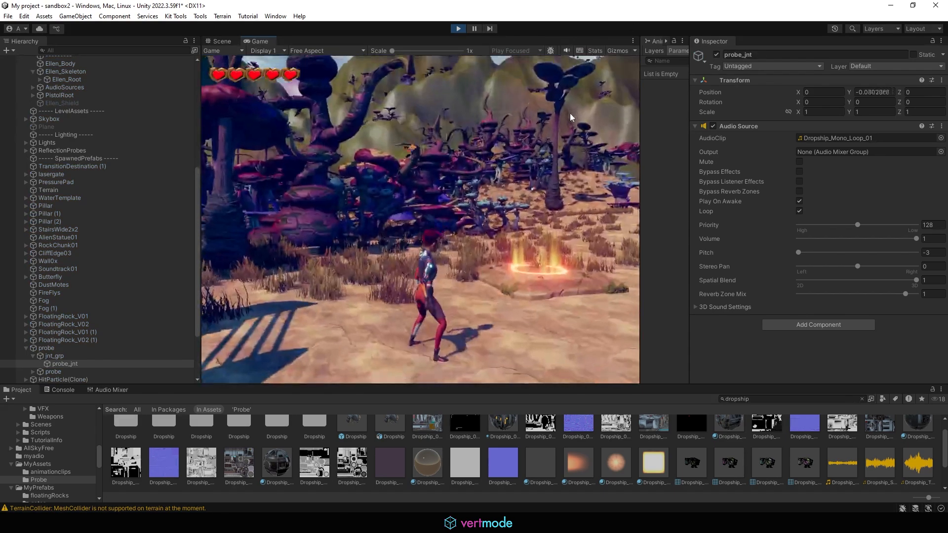
pyautogui.press('w')
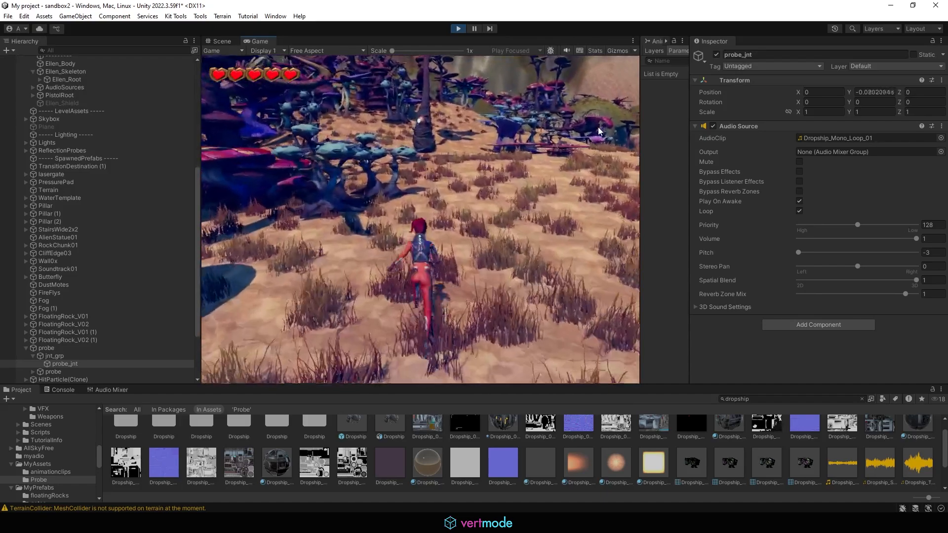
pyautogui.press('d')
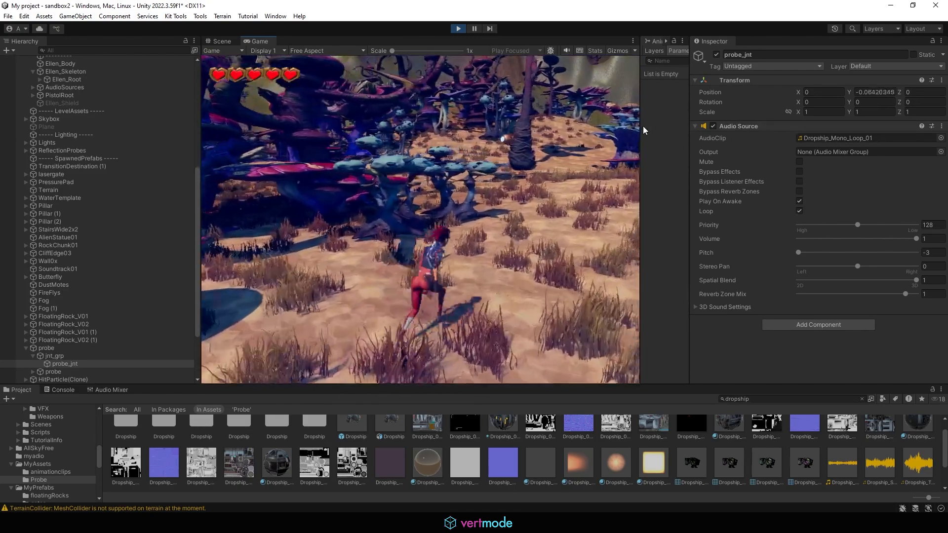
# - Stop play mode and create a 'probes' folder inside MyPrefabs
pyautogui.click(459, 28)
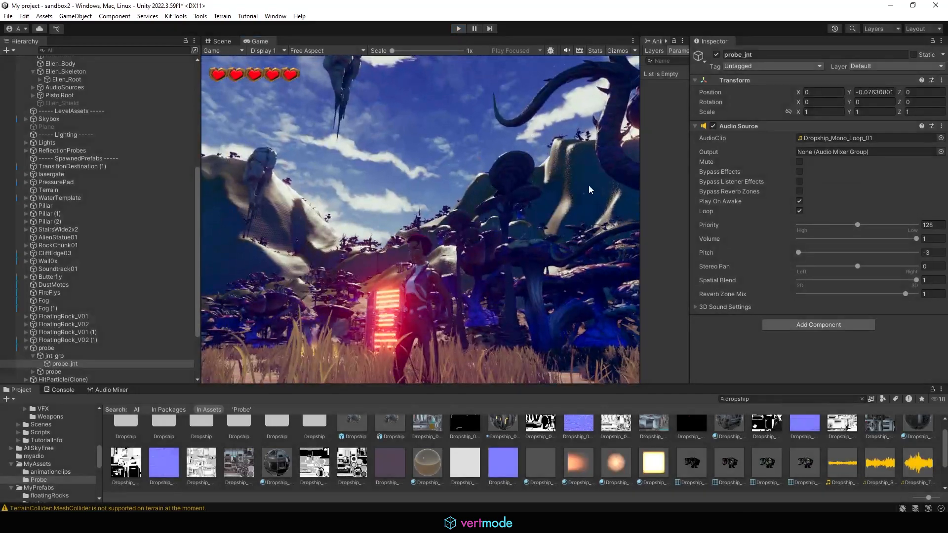
pyautogui.moveTo(641, 181); pyautogui.dragTo(605, 174)
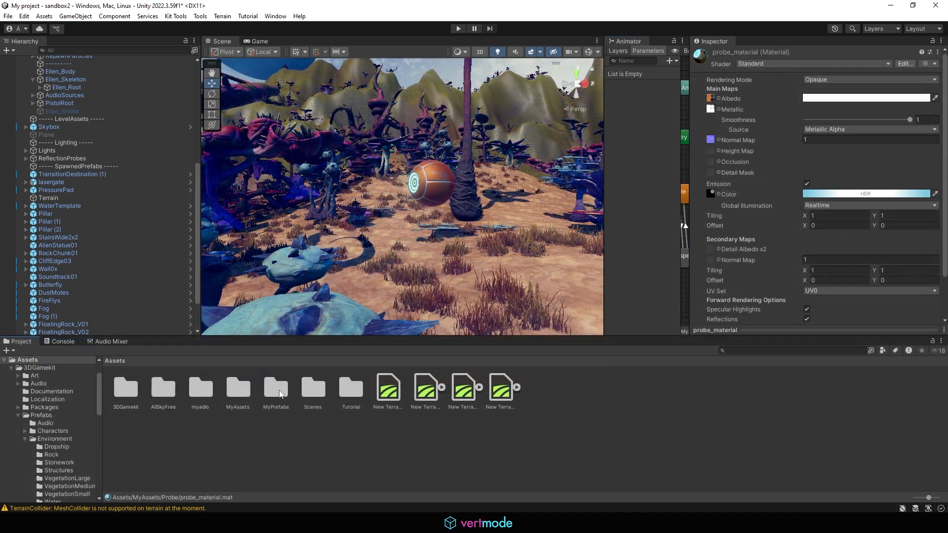
pyautogui.doubleClick(275, 390)
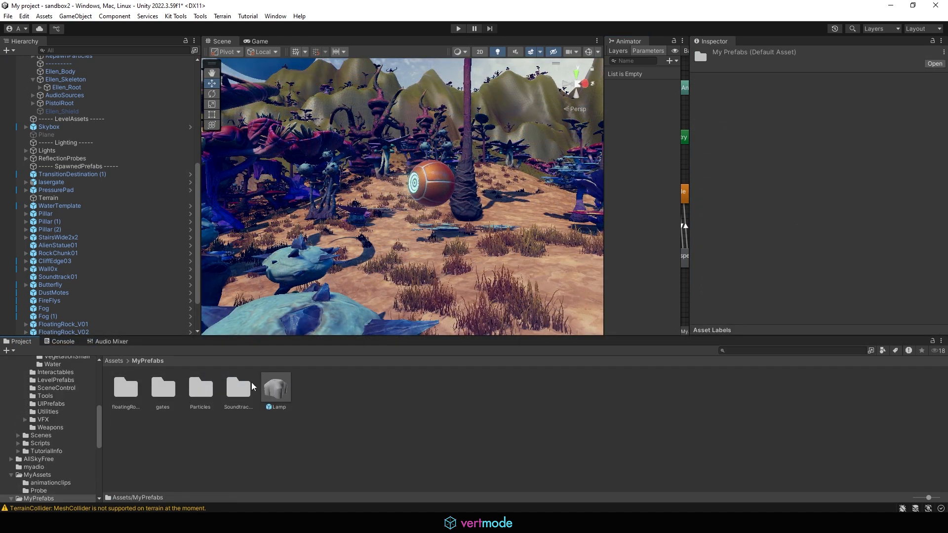
pyautogui.rightClick(260, 448)
pyautogui.moveTo(296, 167)
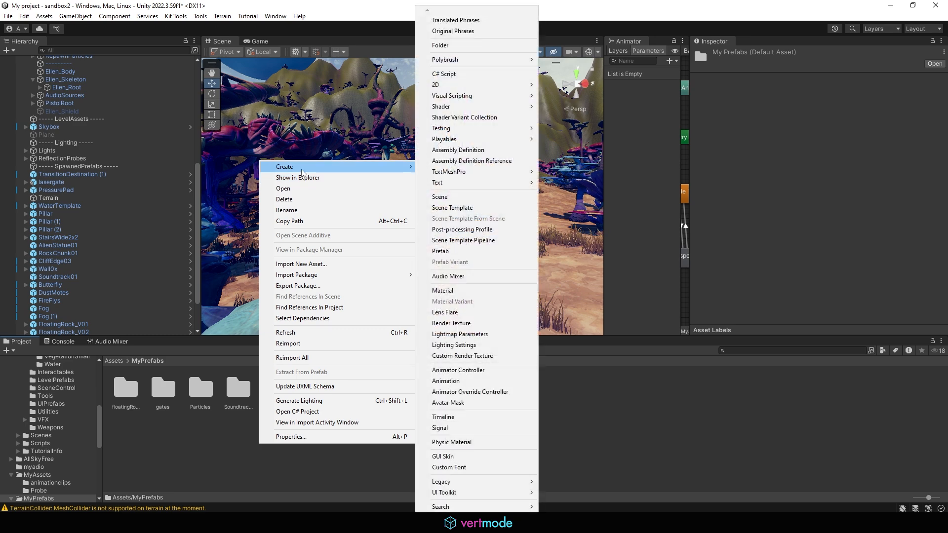
pyautogui.click(496, 48)
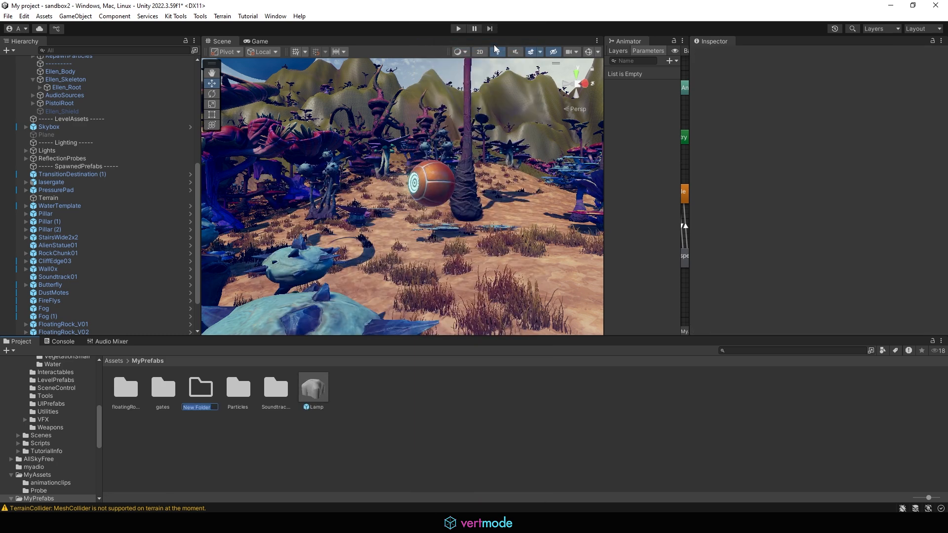
pyautogui.write('probes')
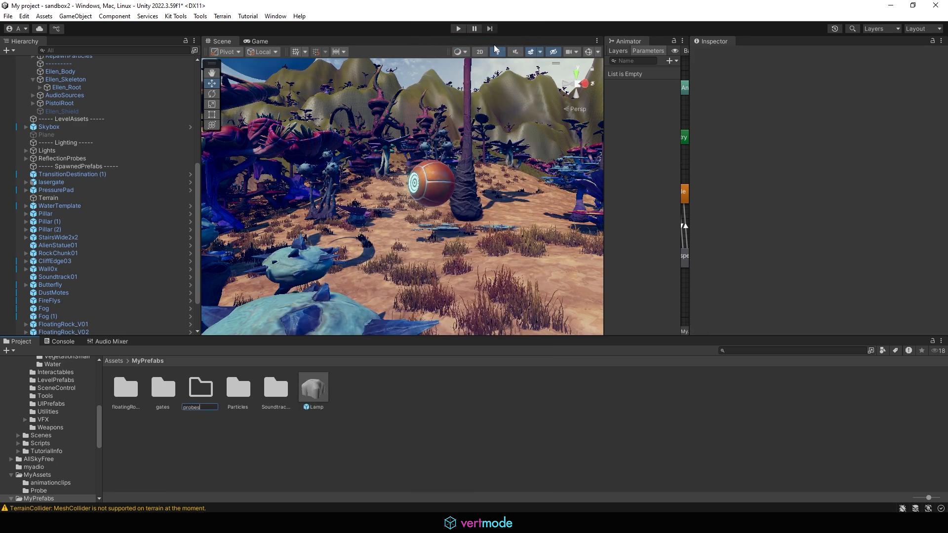
pyautogui.press('Return')
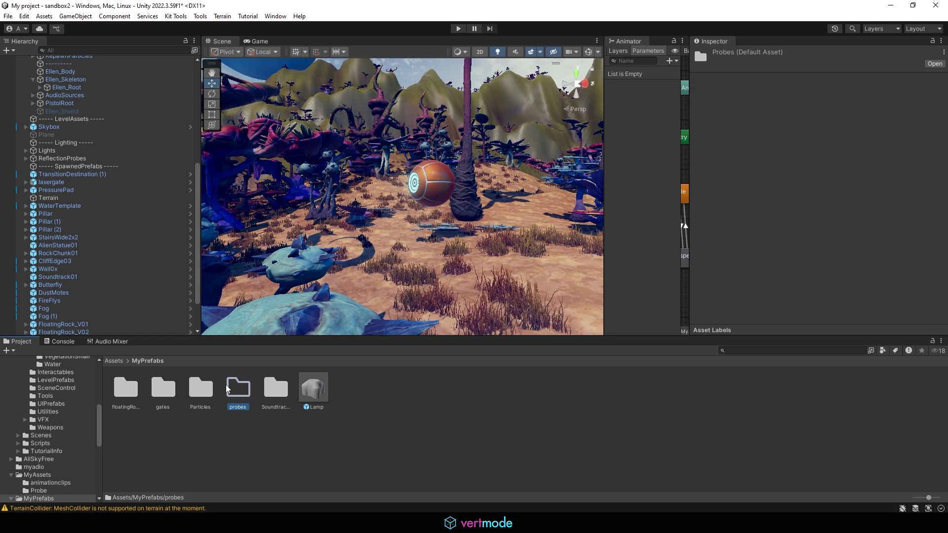
# - Save the top-level probe object as a prefab in the probes folder
pyautogui.doubleClick(234, 396)
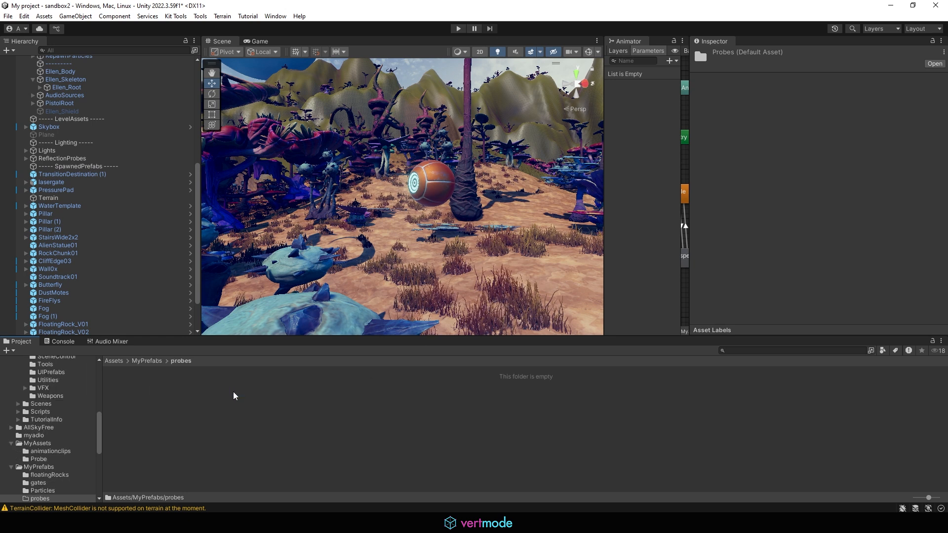
pyautogui.scroll(-3, 97, 226)
pyautogui.click(82, 330)
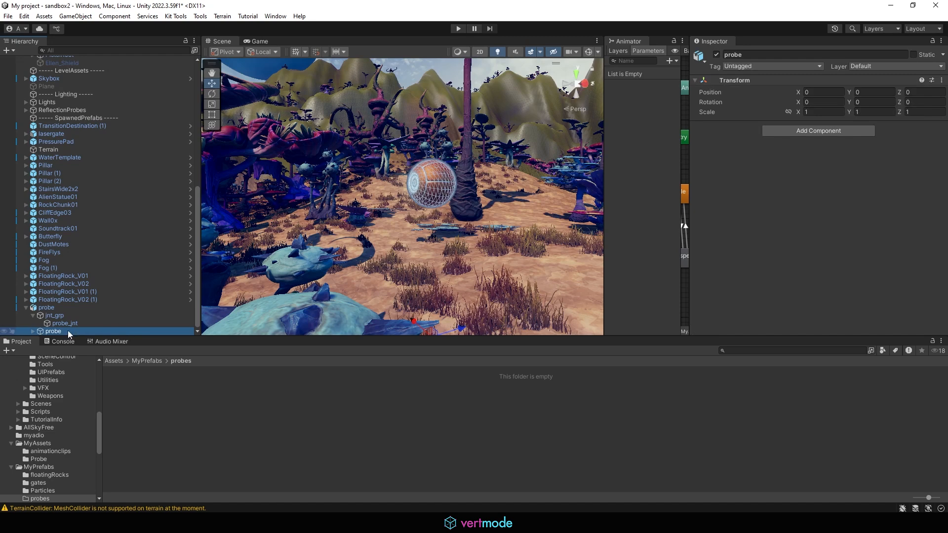
pyautogui.moveTo(67, 331); pyautogui.dragTo(175, 407)
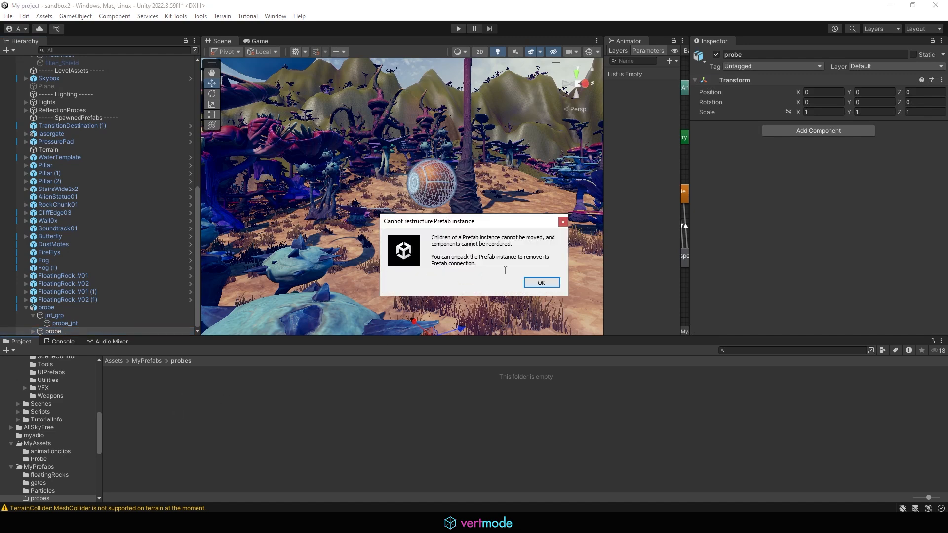
pyautogui.click(562, 221)
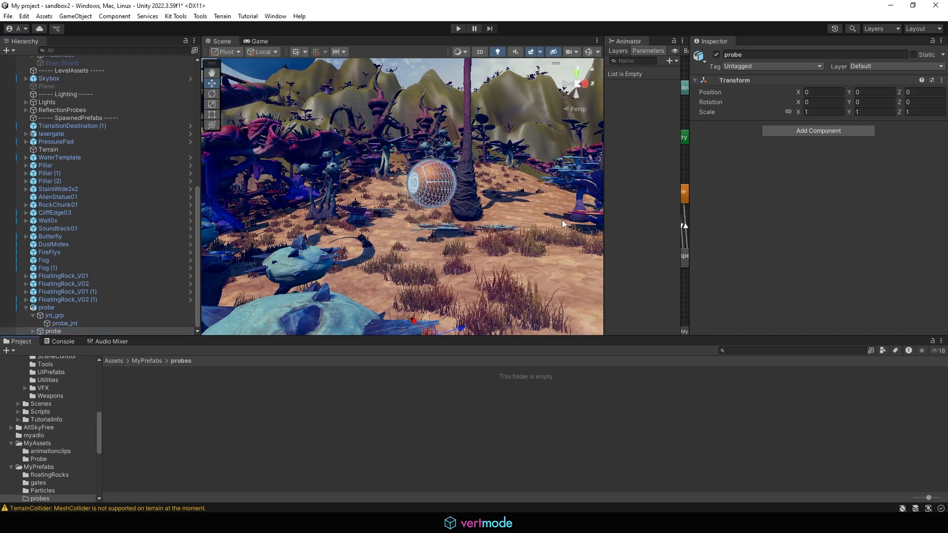
pyautogui.click(26, 307)
pyautogui.click(55, 333)
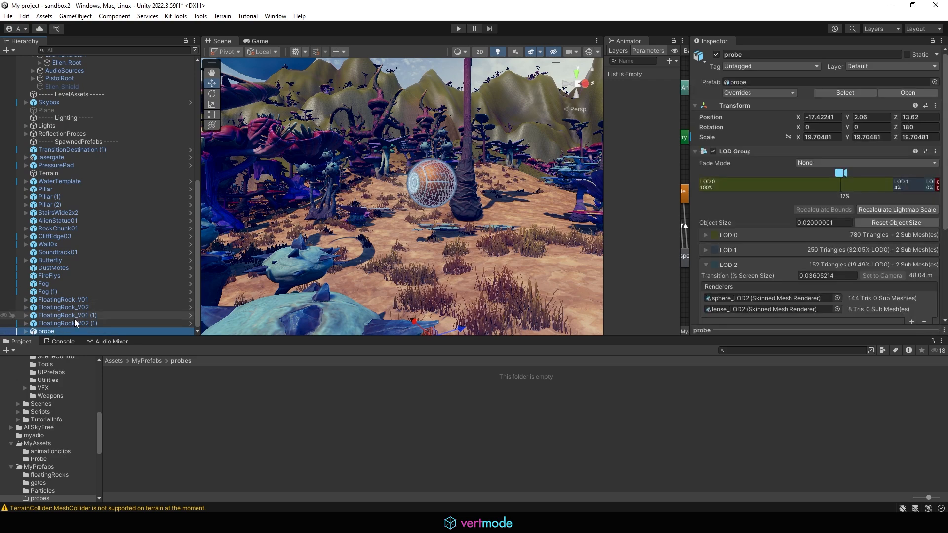
pyautogui.moveTo(54, 332); pyautogui.dragTo(148, 400)
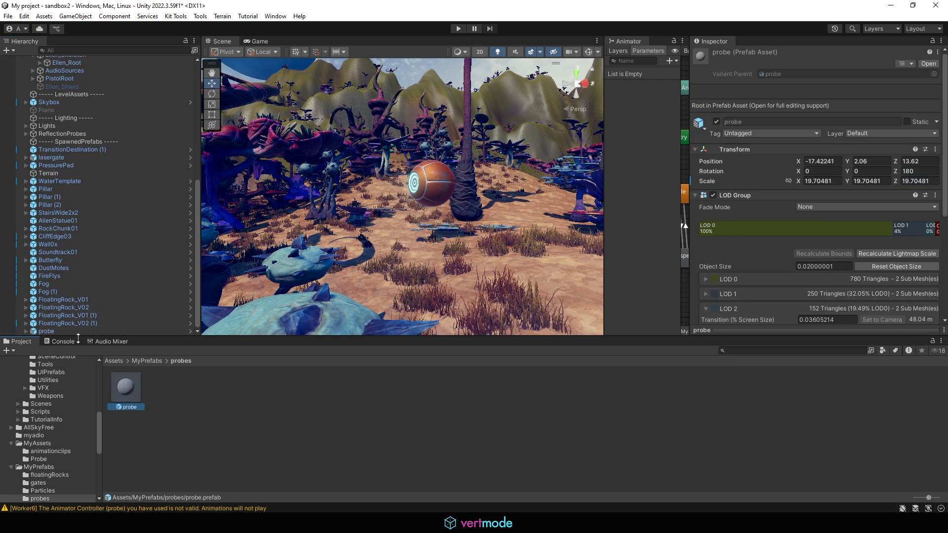
# - Place a first probe prefab instance, probe (1), on the terrain among the mushrooms
pyautogui.scroll(-3, 444, 212)
pyautogui.moveTo(493, 216); pyautogui.dragTo(445, 215, button='middle')
pyautogui.moveTo(444, 215); pyautogui.dragTo(425, 247, button='right')
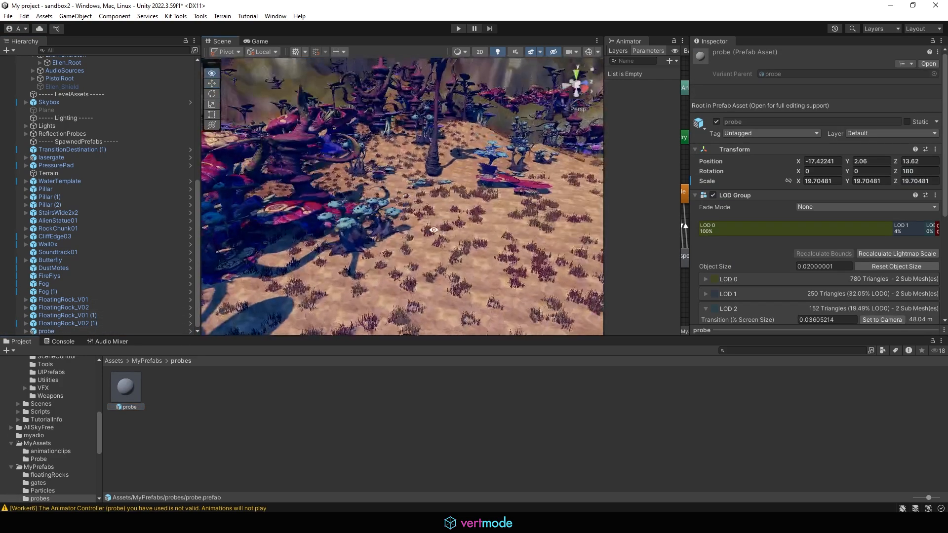
pyautogui.moveTo(425, 198); pyautogui.dragTo(392, 175, button='middle')
pyautogui.moveTo(392, 175); pyautogui.dragTo(512, 223, button='right')
pyautogui.moveTo(511, 222); pyautogui.dragTo(428, 165, button='middle')
pyautogui.scroll(-3, 427, 166)
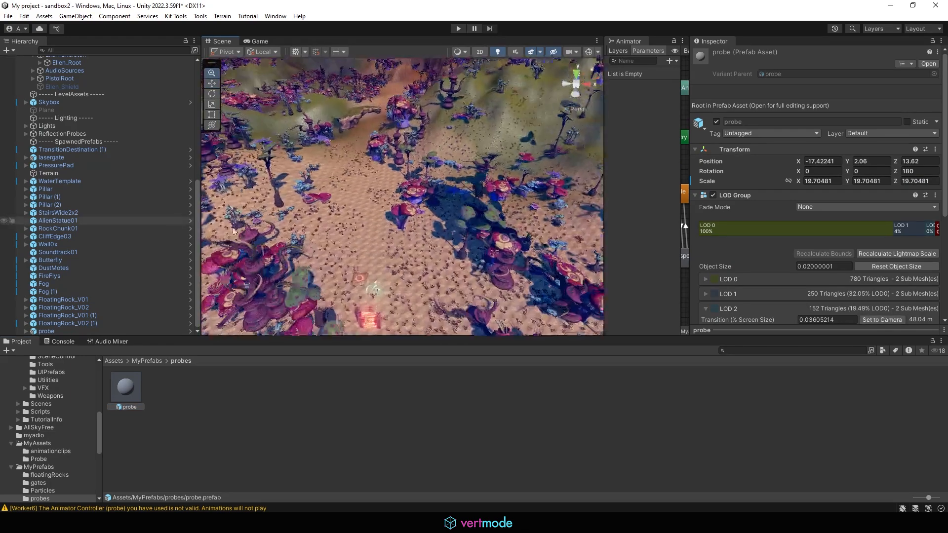
pyautogui.moveTo(375, 212); pyautogui.dragTo(311, 334, button='middle')
pyautogui.moveTo(127, 386); pyautogui.dragTo(405, 203)
# - Move probe (1) along its Z axis and center the view on it
pyautogui.scroll(2, 484, 235)
pyautogui.scroll(4, 442, 247)
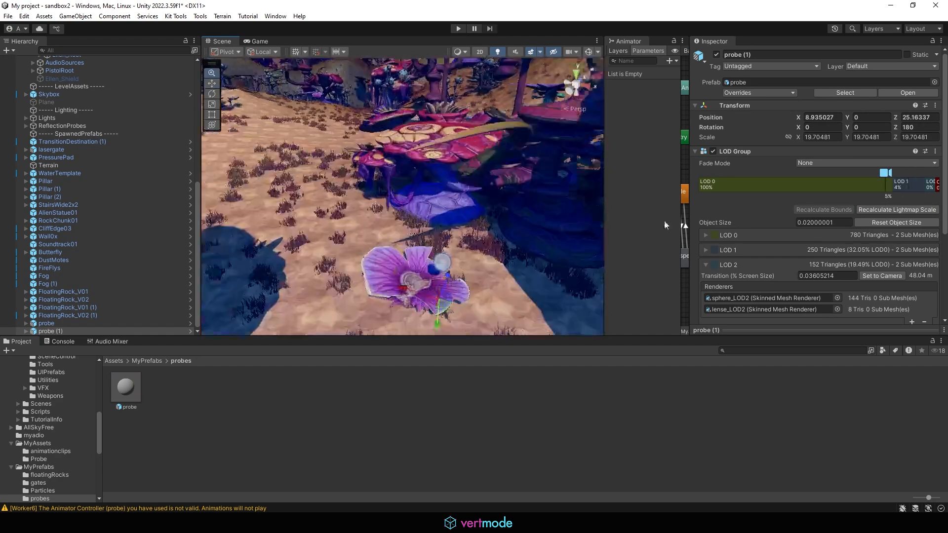
pyautogui.keyDown('alt'); pyautogui.moveTo(426, 284); pyautogui.dragTo(399, 285); pyautogui.keyUp('alt')
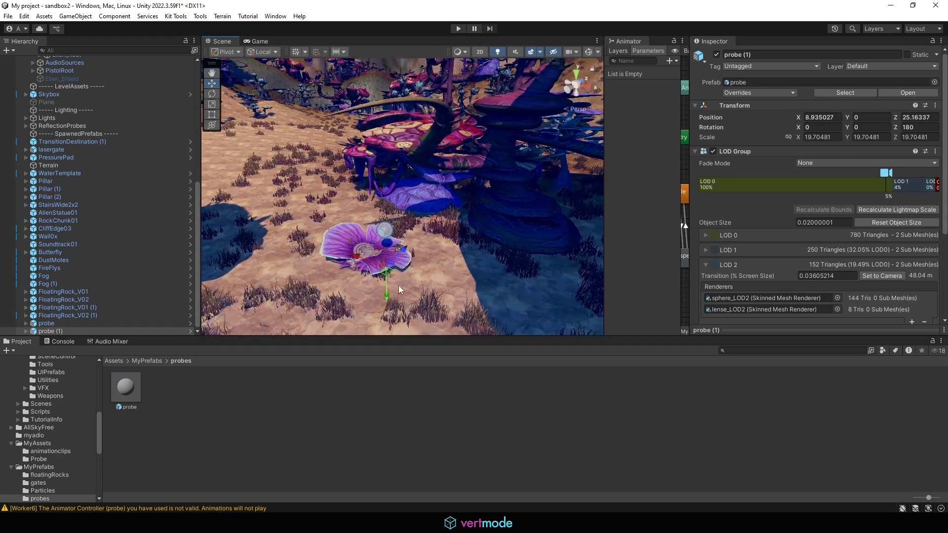
pyautogui.moveTo(401, 248); pyautogui.dragTo(417, 234)
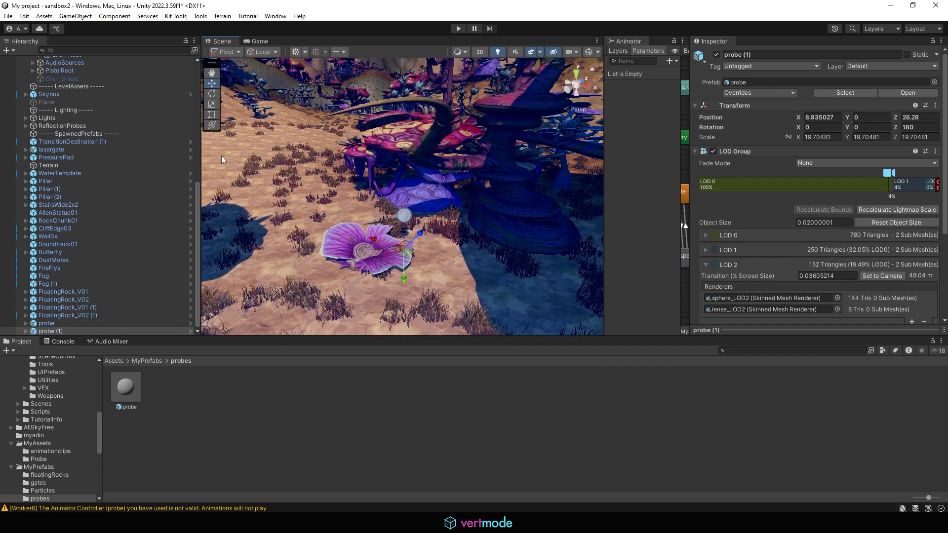
pyautogui.moveTo(365, 189)
pyautogui.keyDown('alt'); pyautogui.mouseDown()
pyautogui.moveTo(392, 221)
pyautogui.moveTo(420, 202)
pyautogui.moveTo(385, 222)
pyautogui.moveTo(350, 194)
pyautogui.mouseUp(); pyautogui.keyUp('alt')
pyautogui.scroll(-5, 392, 221)
pyautogui.press('f')
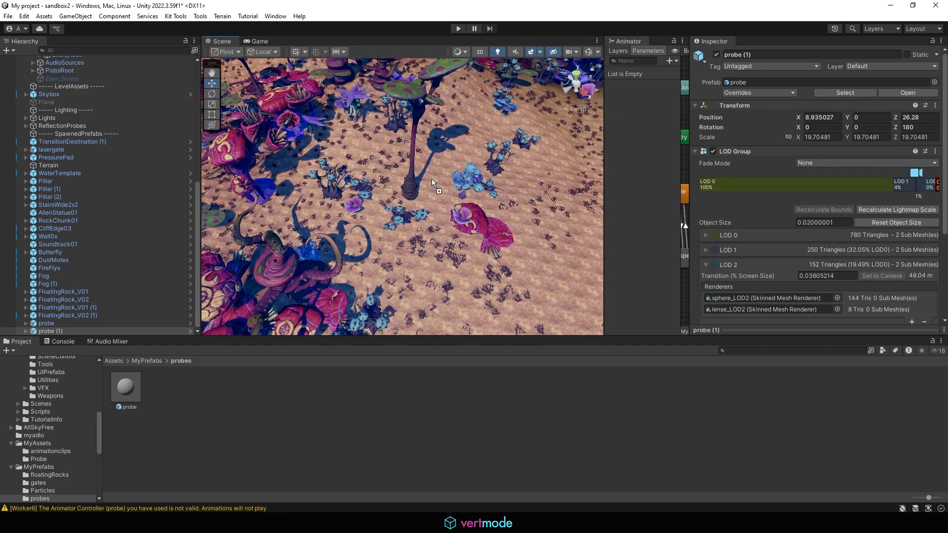
# - Place a second instance, raise probe (2) above the ground, and enter play mode
pyautogui.moveTo(432, 179)
pyautogui.mouseDown()
pyautogui.moveTo(440, 173)
pyautogui.moveTo(428, 176)
pyautogui.mouseUp()
pyautogui.scroll(4, 433, 178)
pyautogui.keyDown('alt'); pyautogui.moveTo(440, 169); pyautogui.dragTo(414, 166); pyautogui.keyUp('alt')
pyautogui.scroll(-3, 385, 169)
pyautogui.click(458, 27)
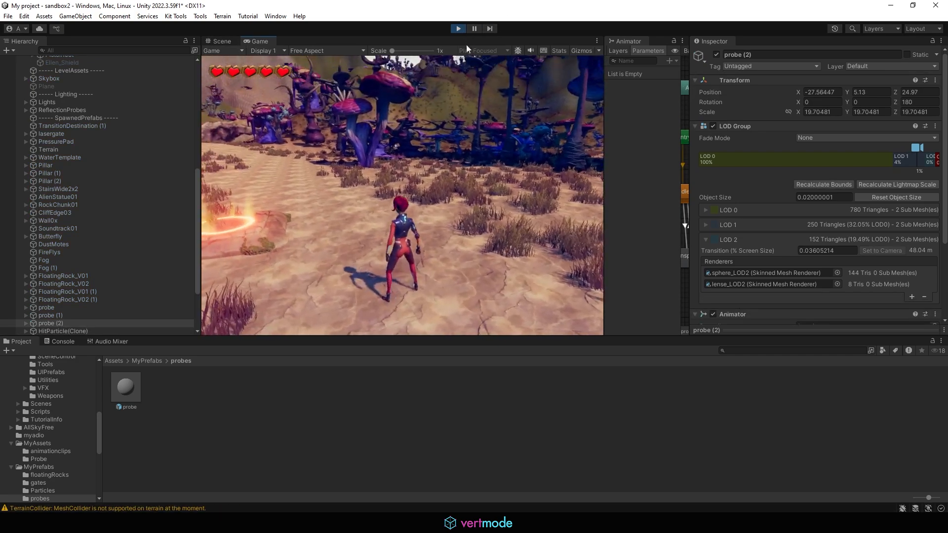
pyautogui.press('w')
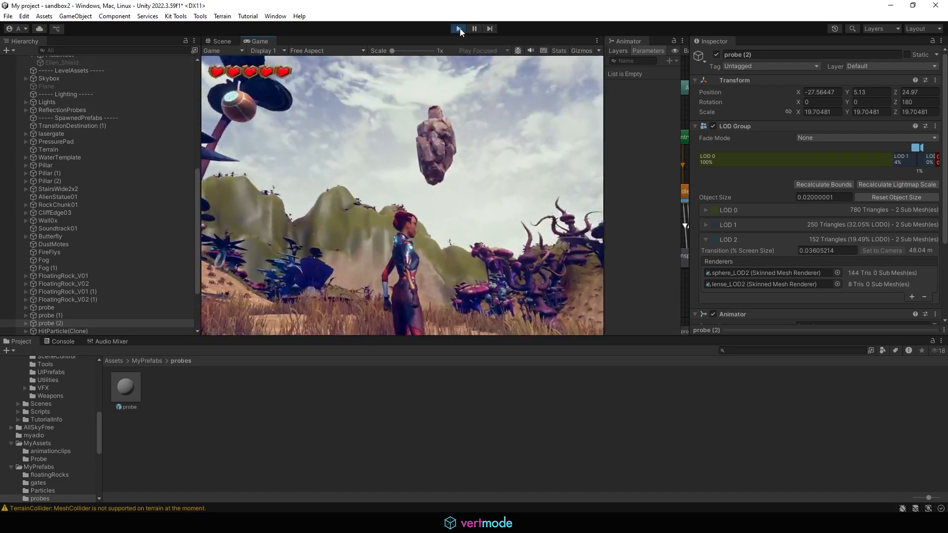
pyautogui.click(459, 28)
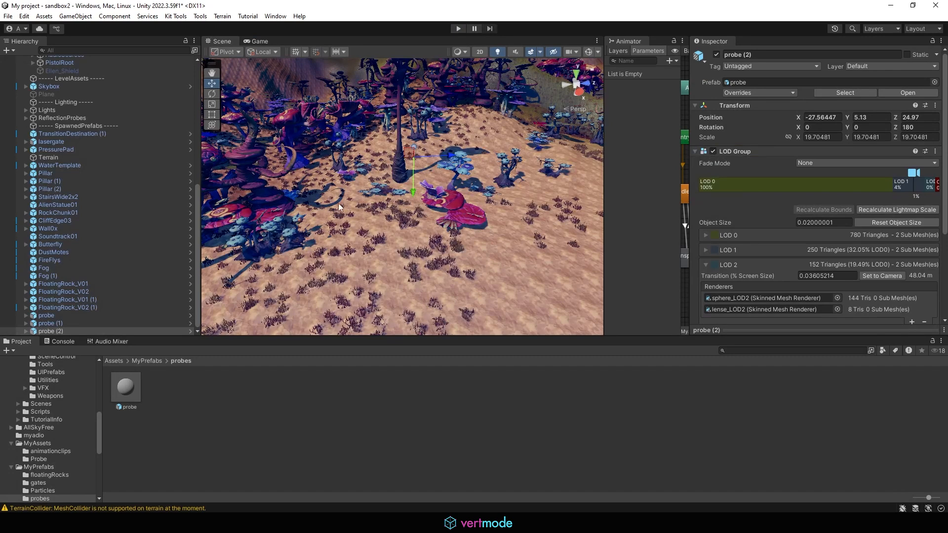